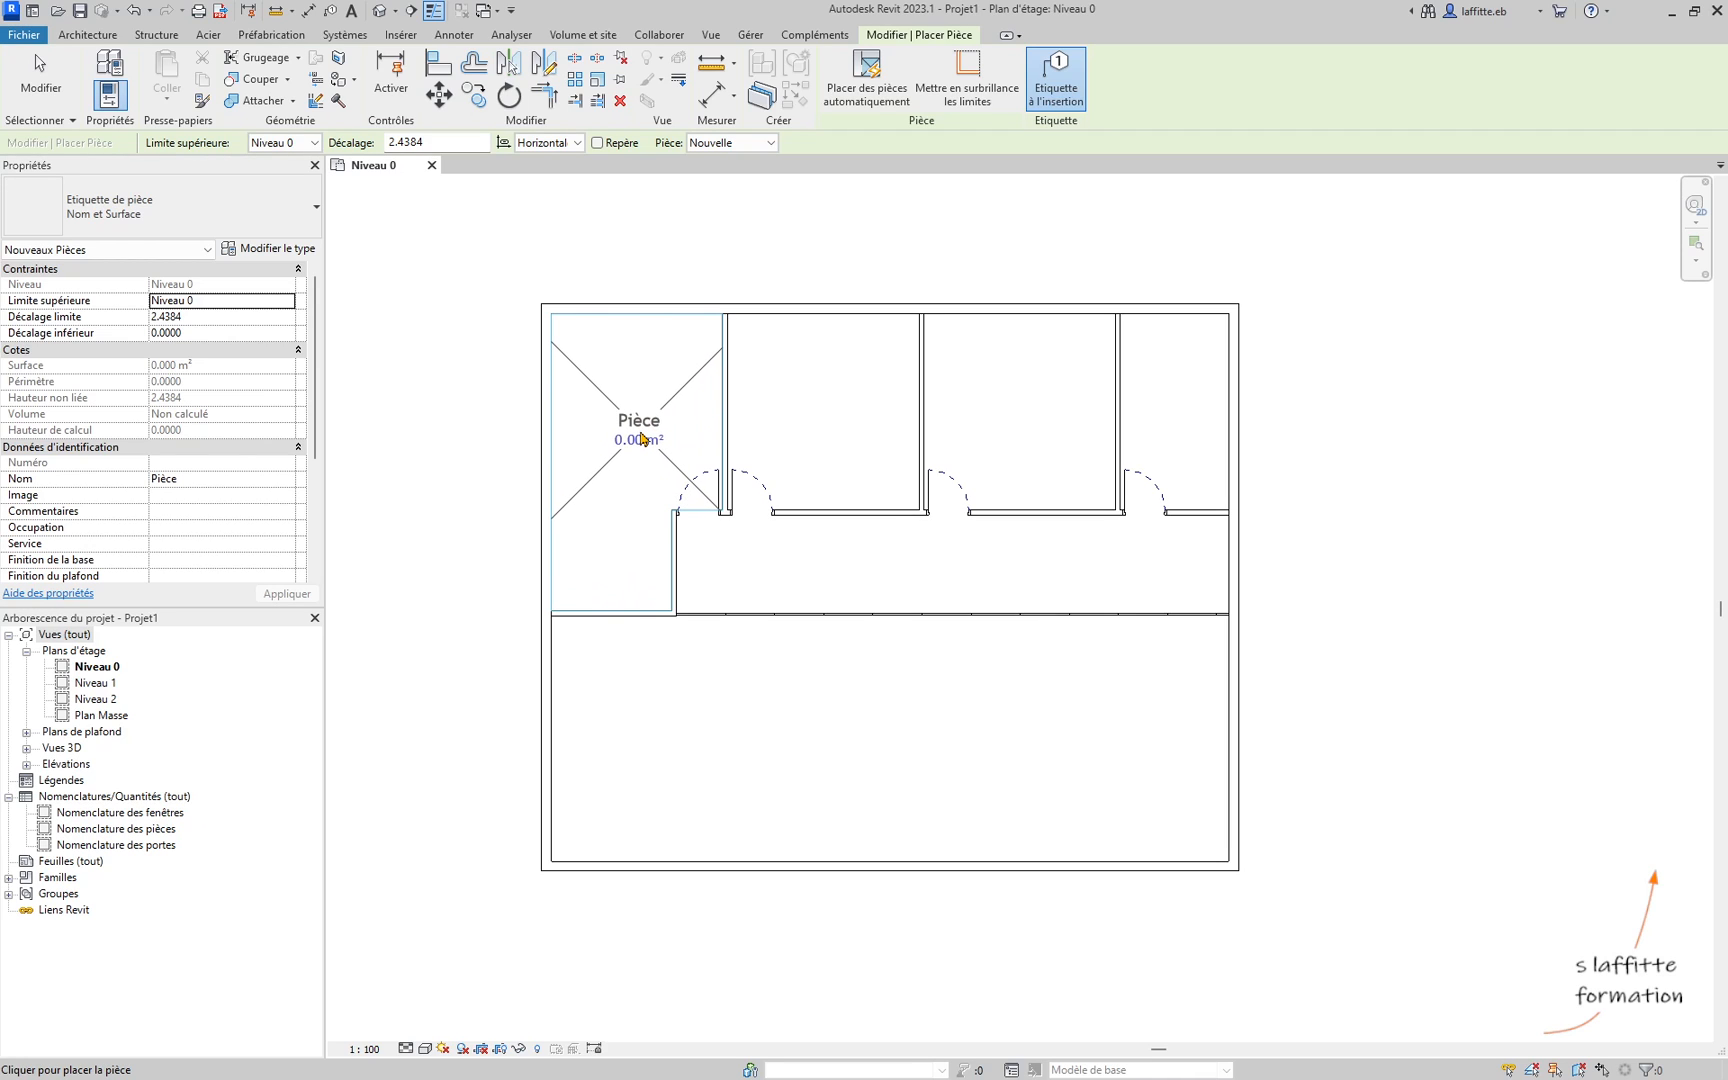
Step: Place tagged rooms in the four upper enclosed spaces and the large lower space of the Niveau 0 plan
{"action": "left_click", "coordinate": [641, 438]}
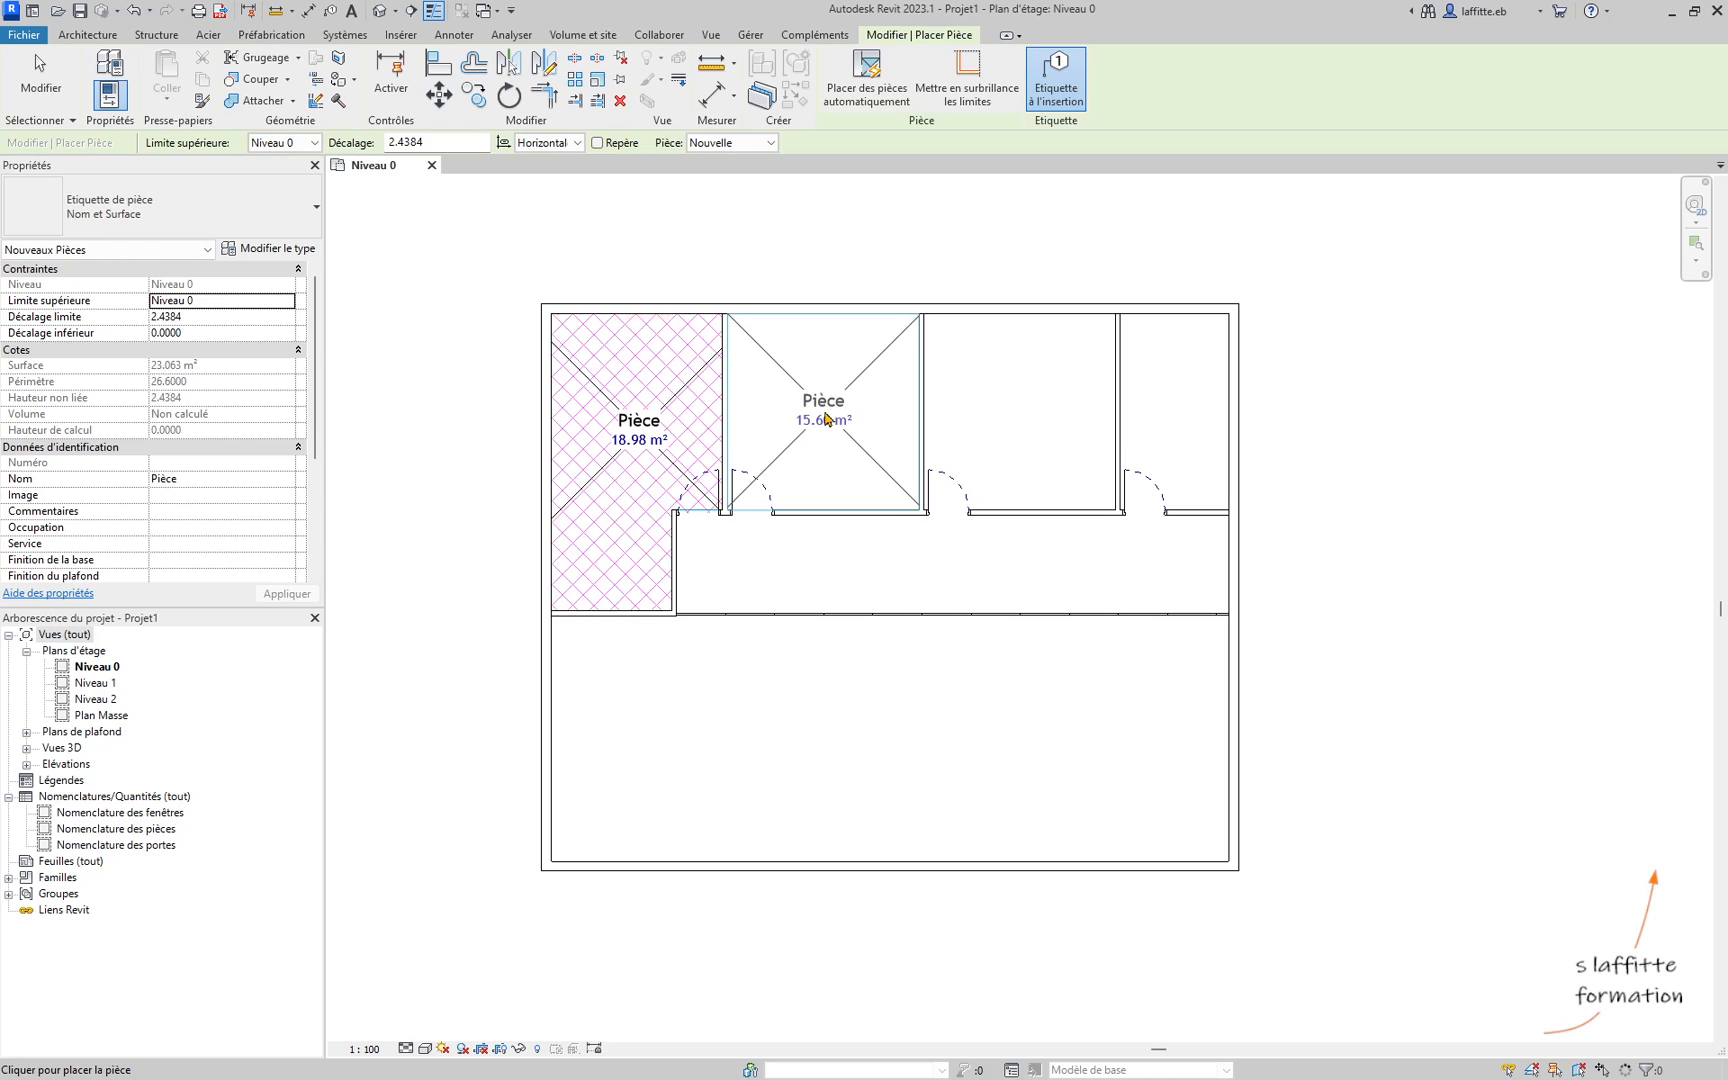
{"action": "left_click", "coordinate": [826, 418]}
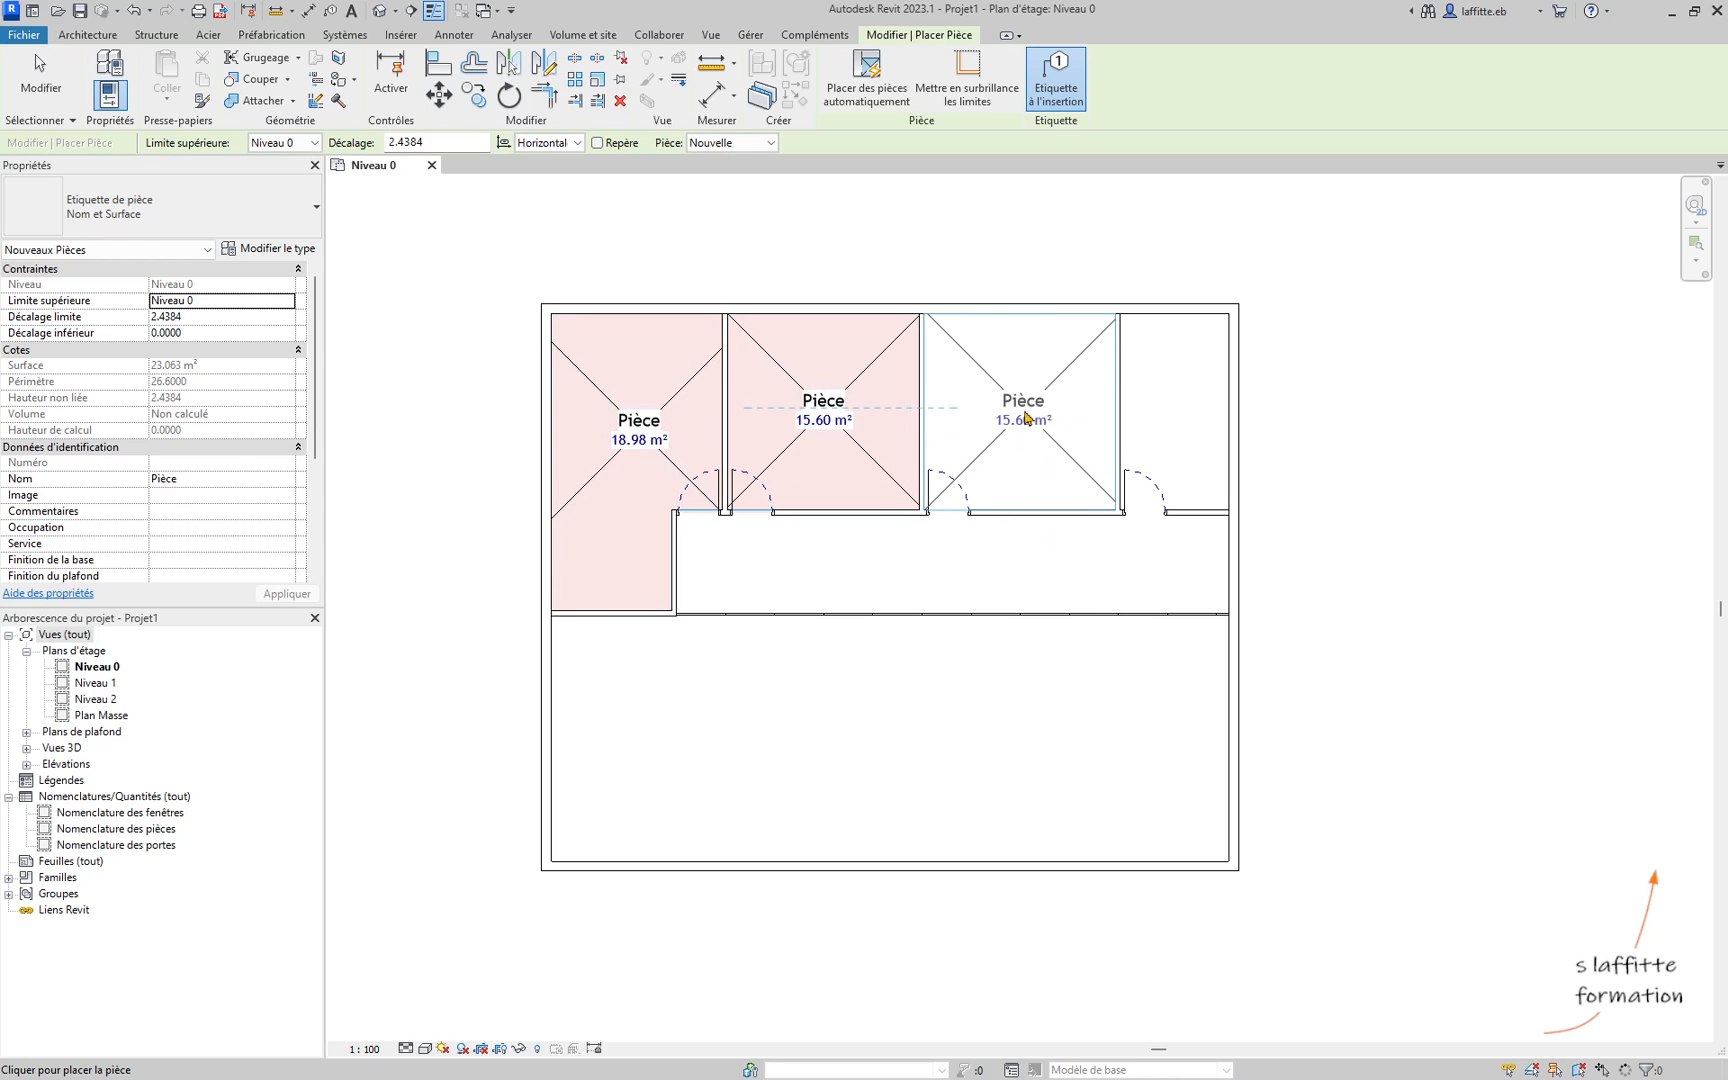
{"action": "left_click", "coordinate": [1026, 418]}
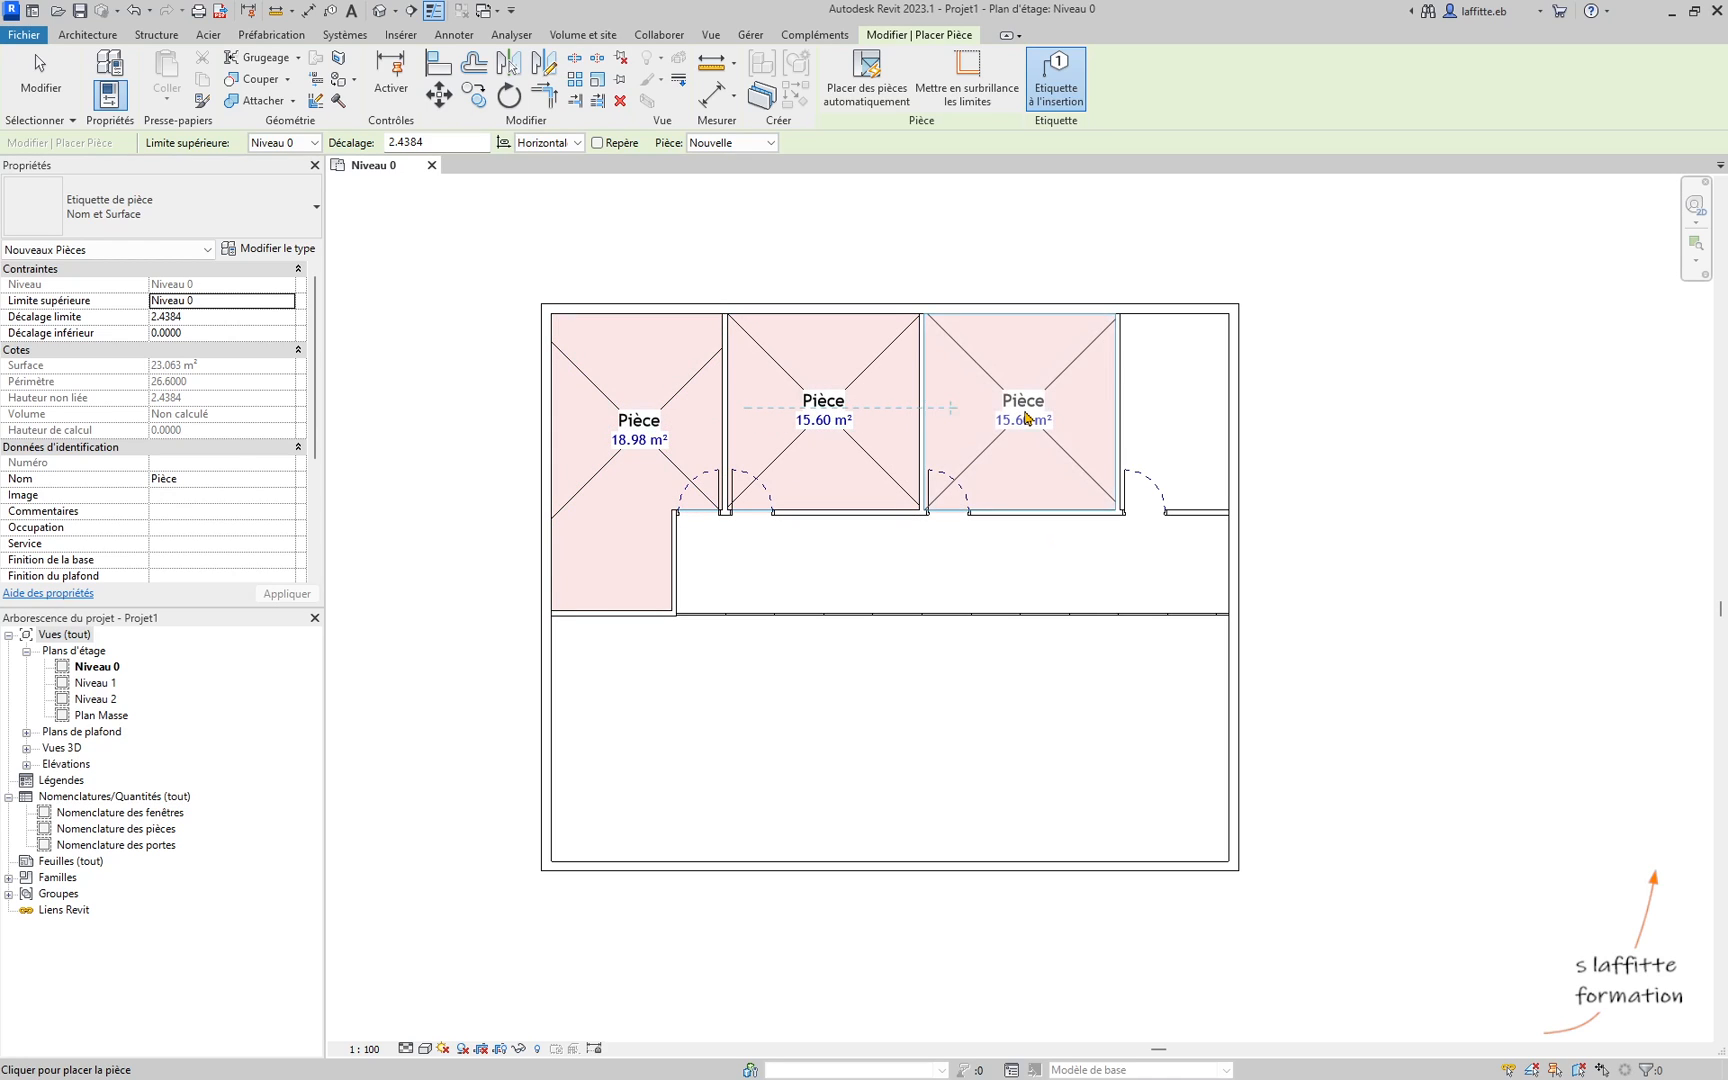
{"action": "left_click", "coordinate": [1181, 416]}
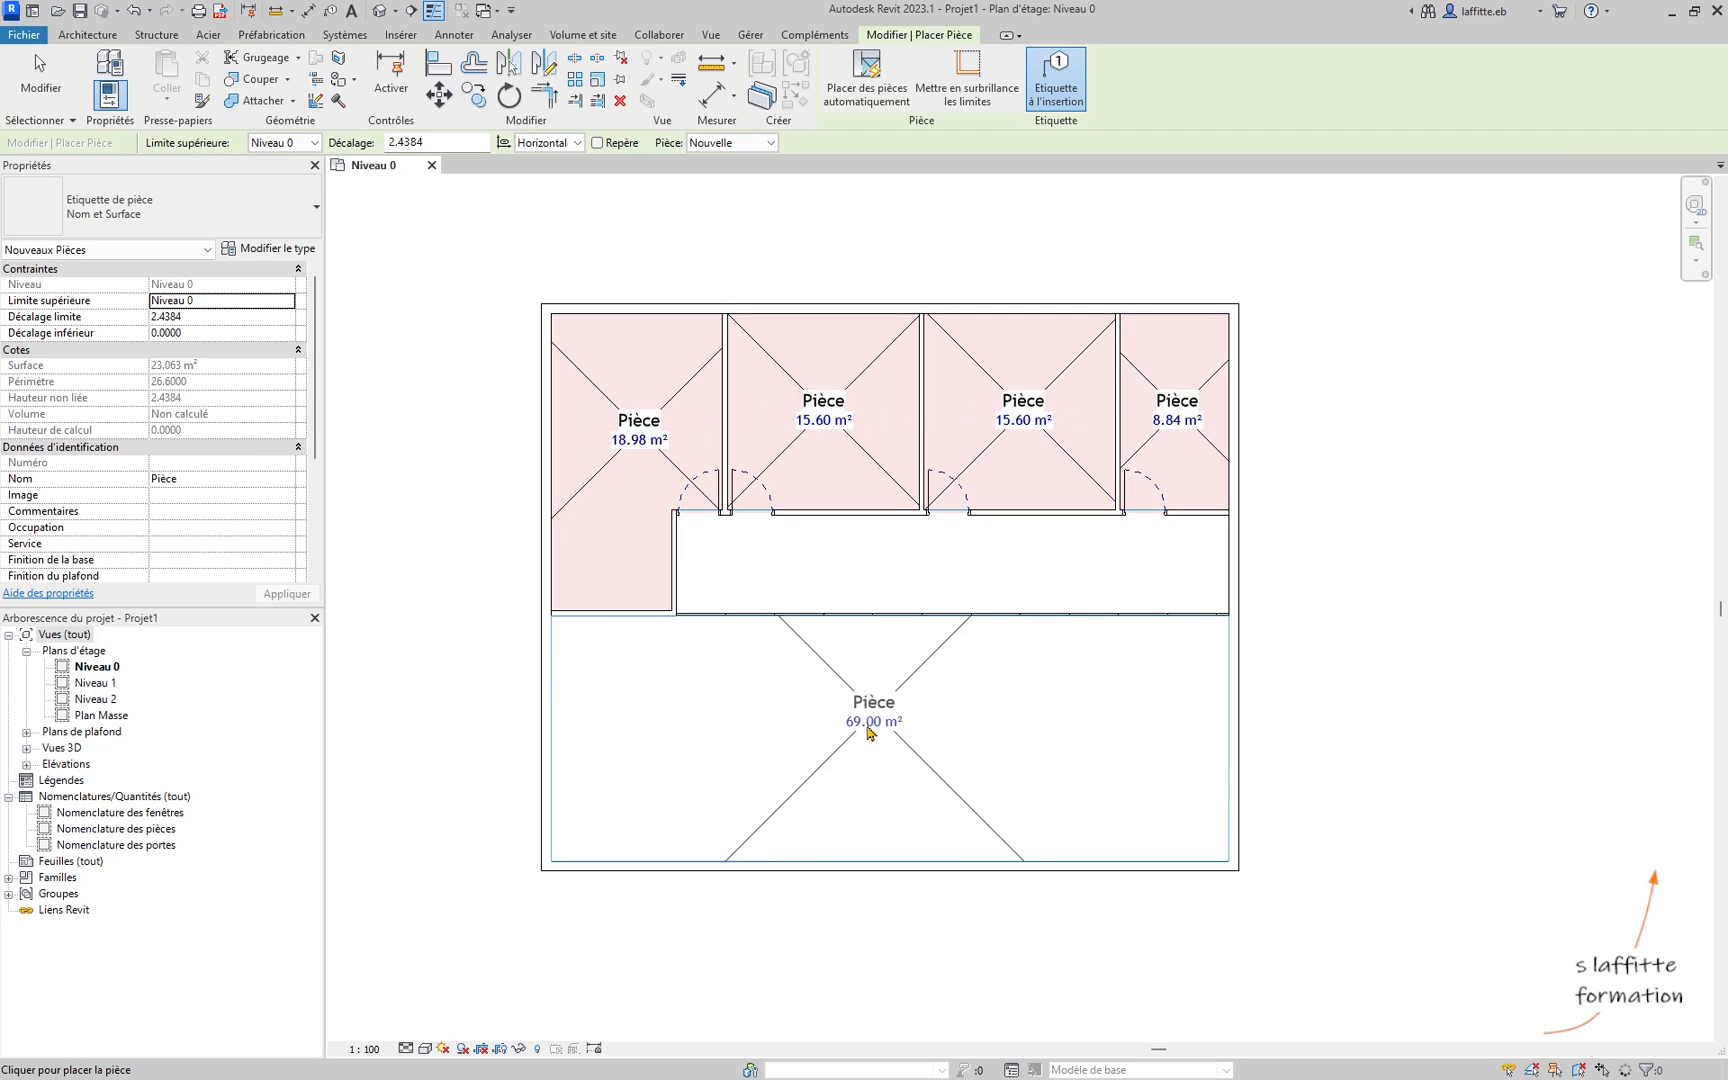
{"action": "left_click", "coordinate": [883, 749]}
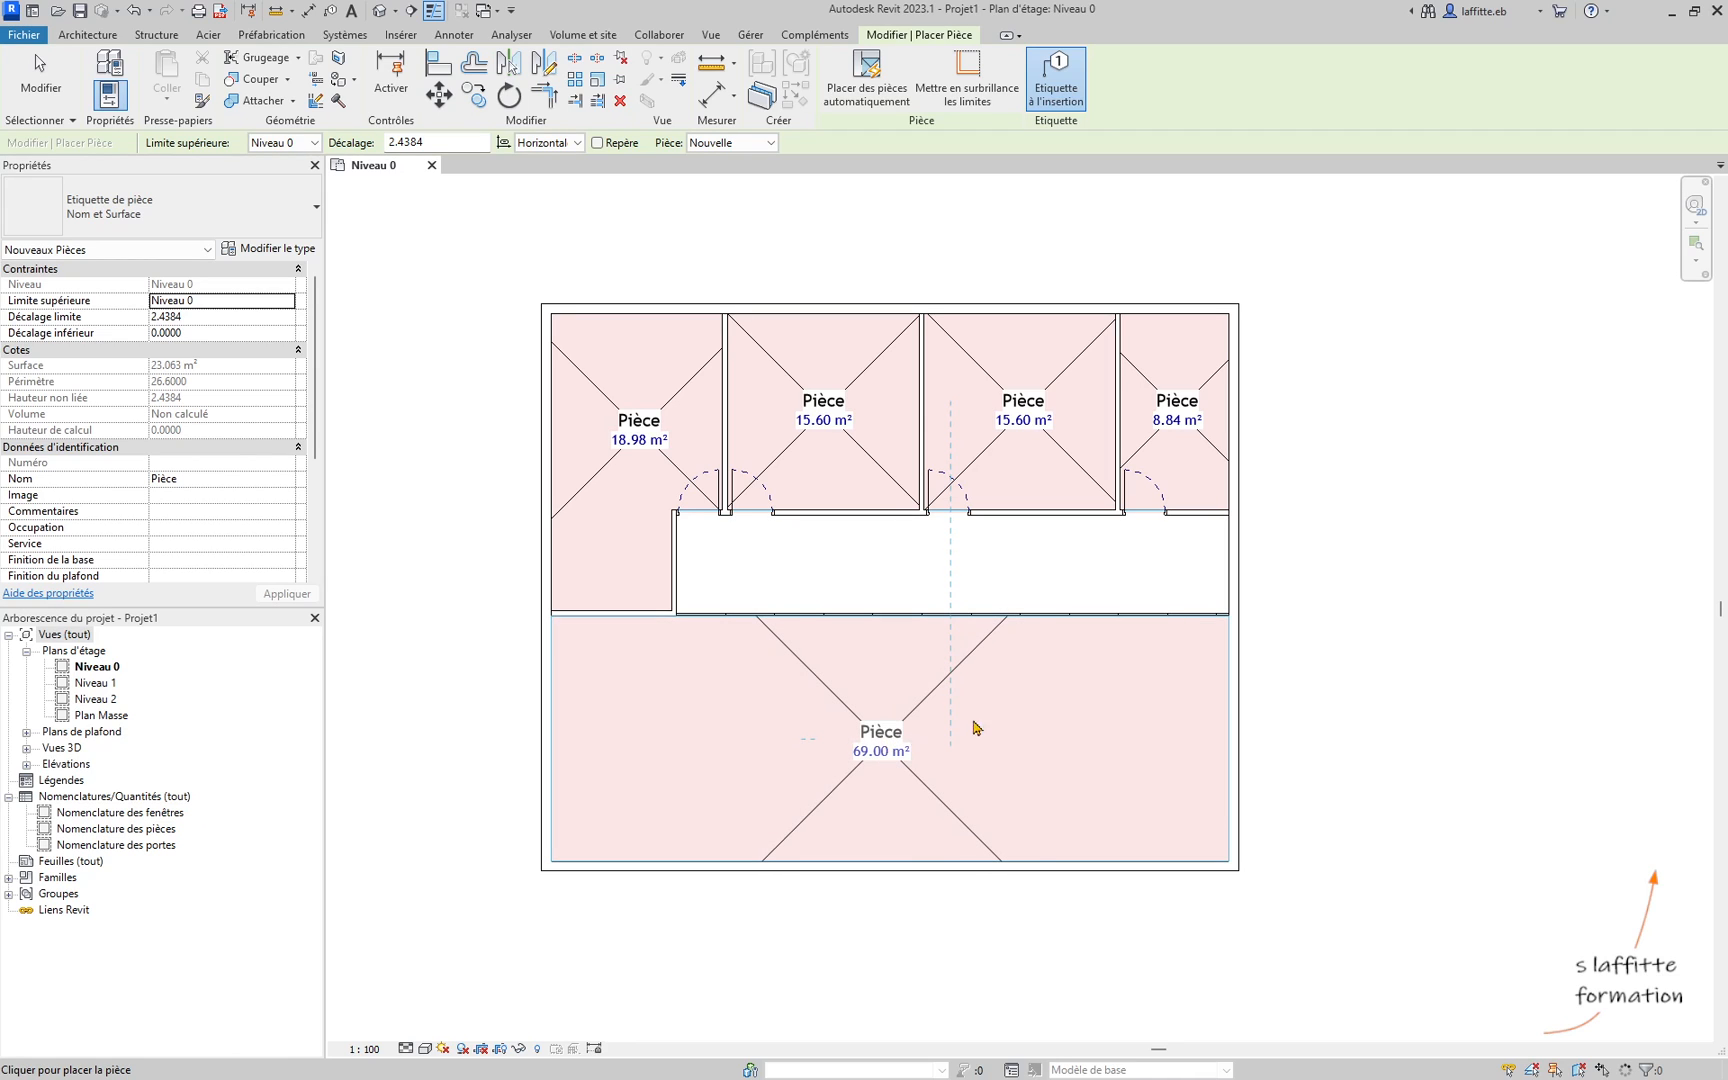
{"action": "key", "text": "Escape"}
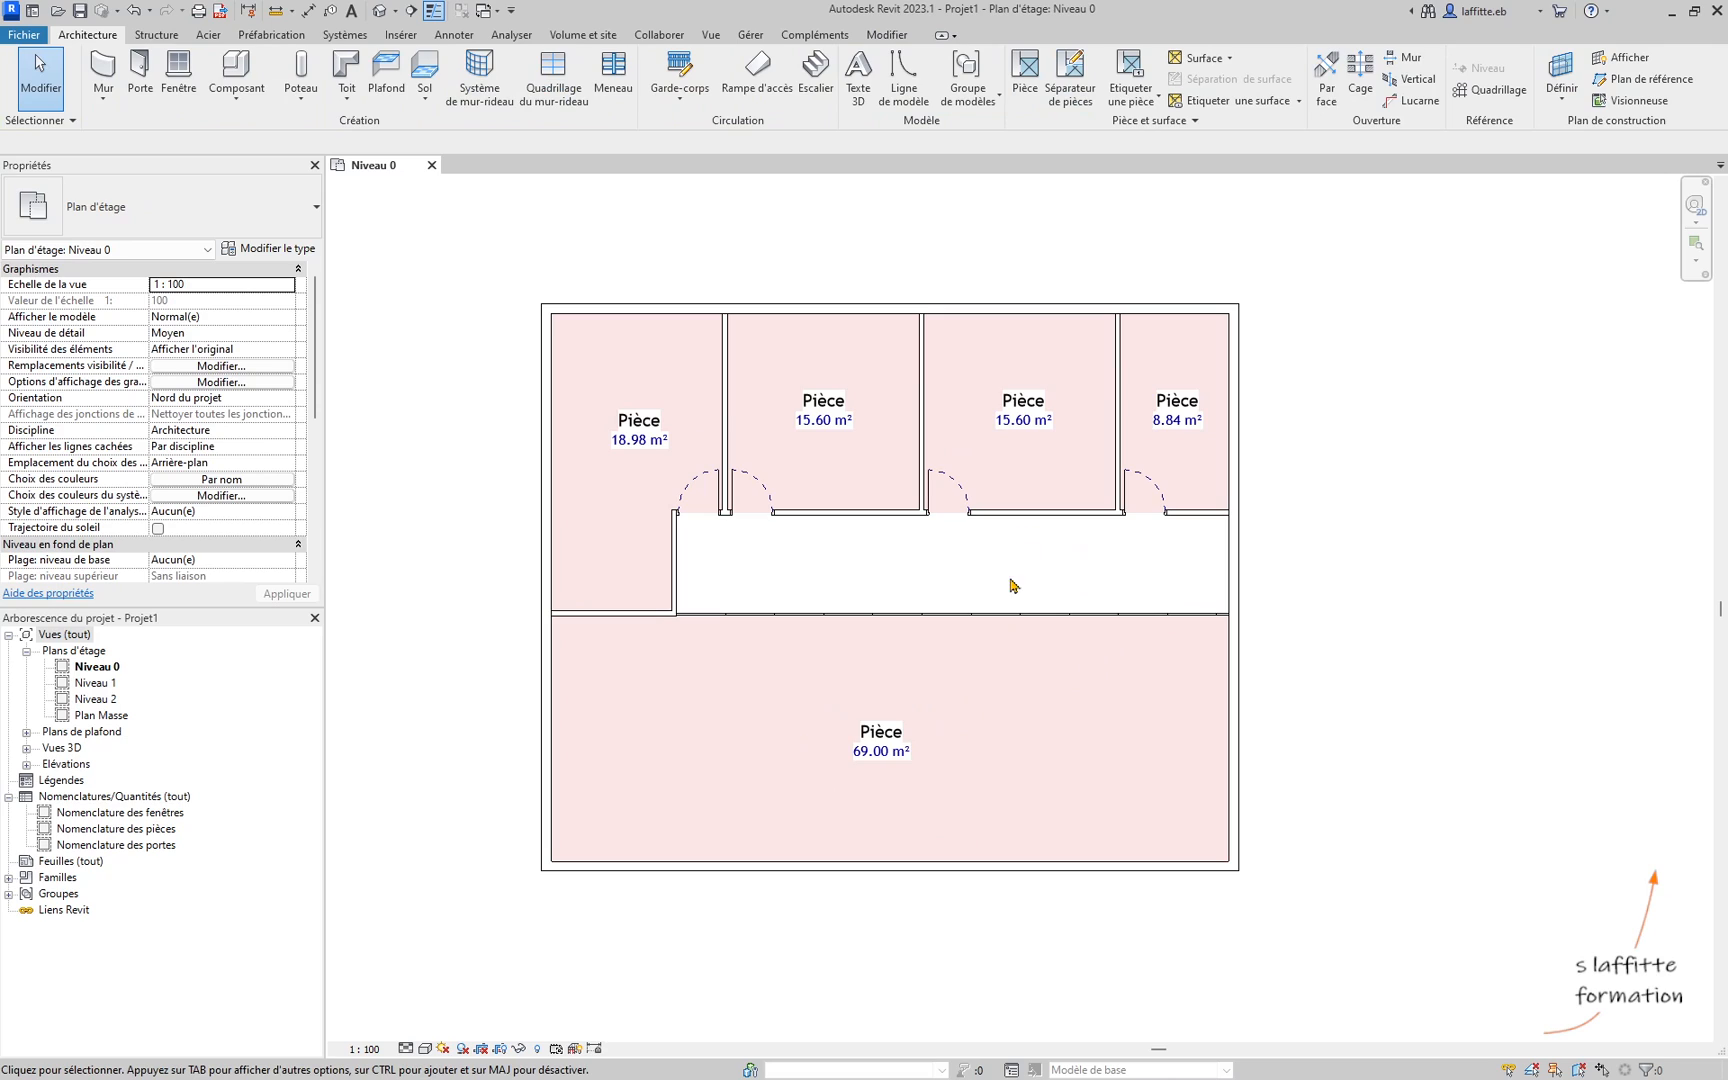
Step: Open the Nomenclature des pièces schedule and tile it side by side with the Niveau 0 plan
{"action": "double_click", "coordinate": [111, 830]}
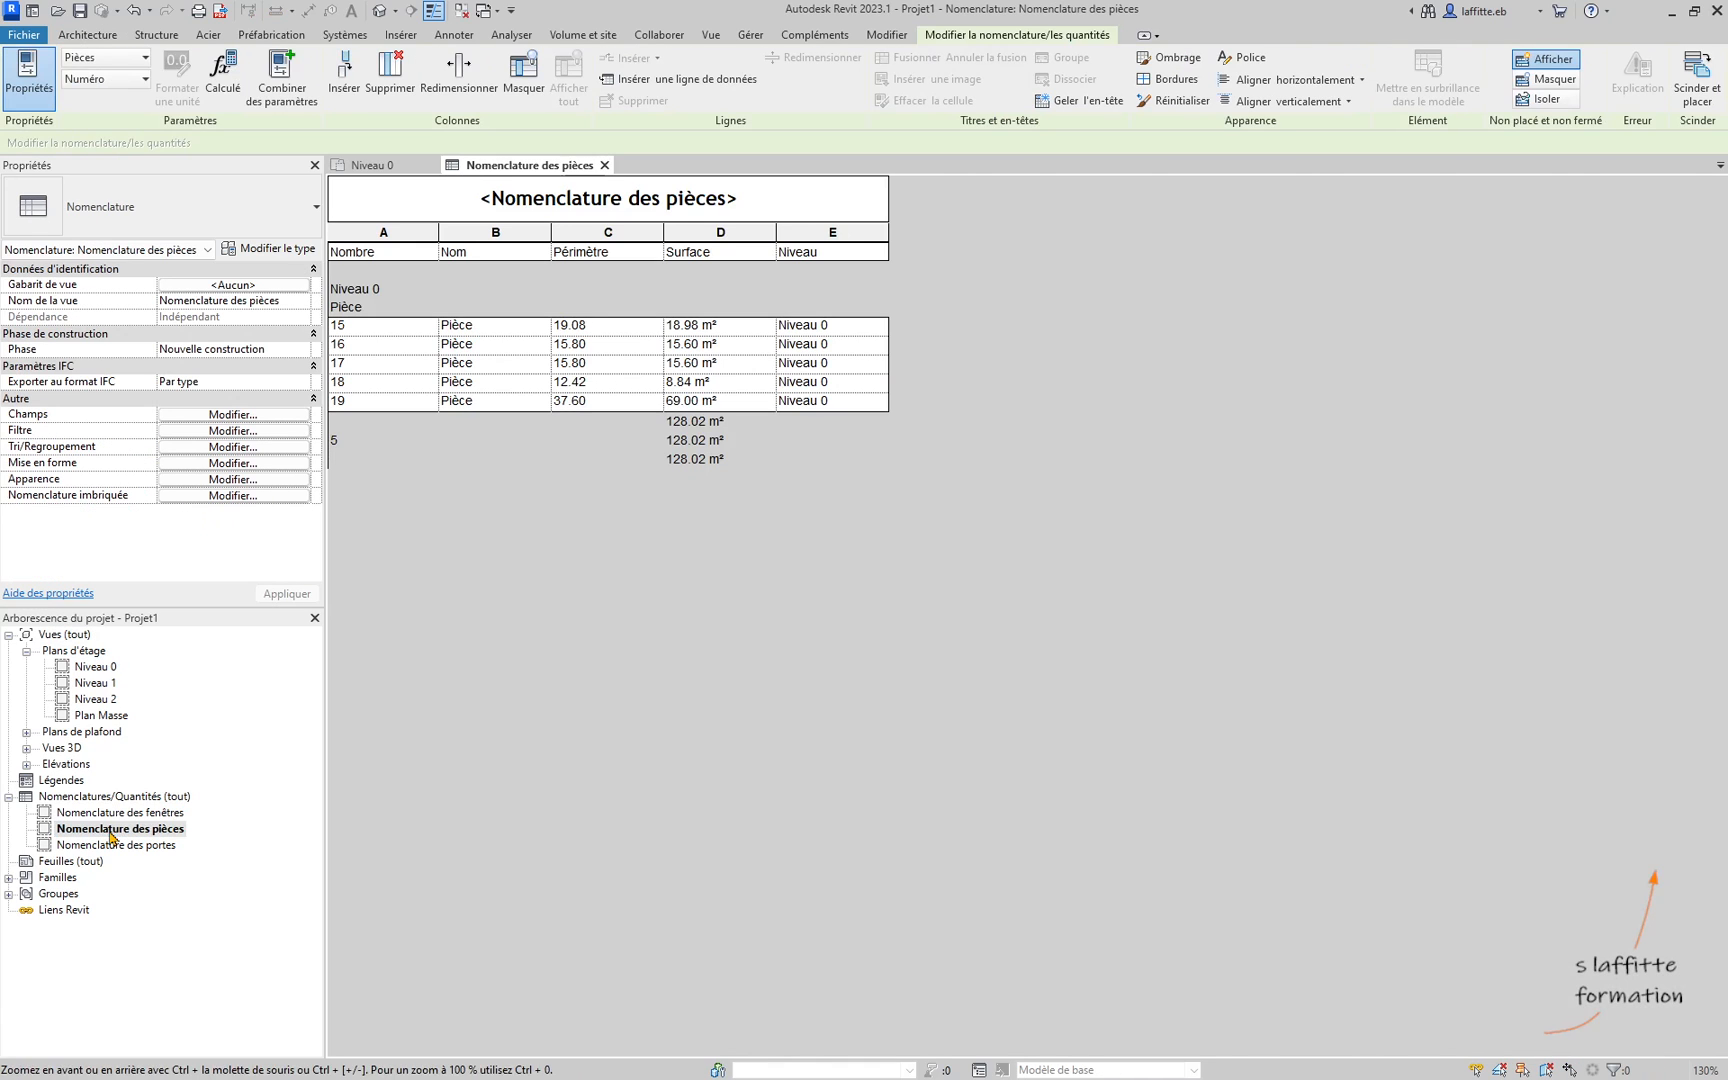
{"action": "type", "text": "wt"}
{"action": "left_click", "coordinate": [392, 166]}
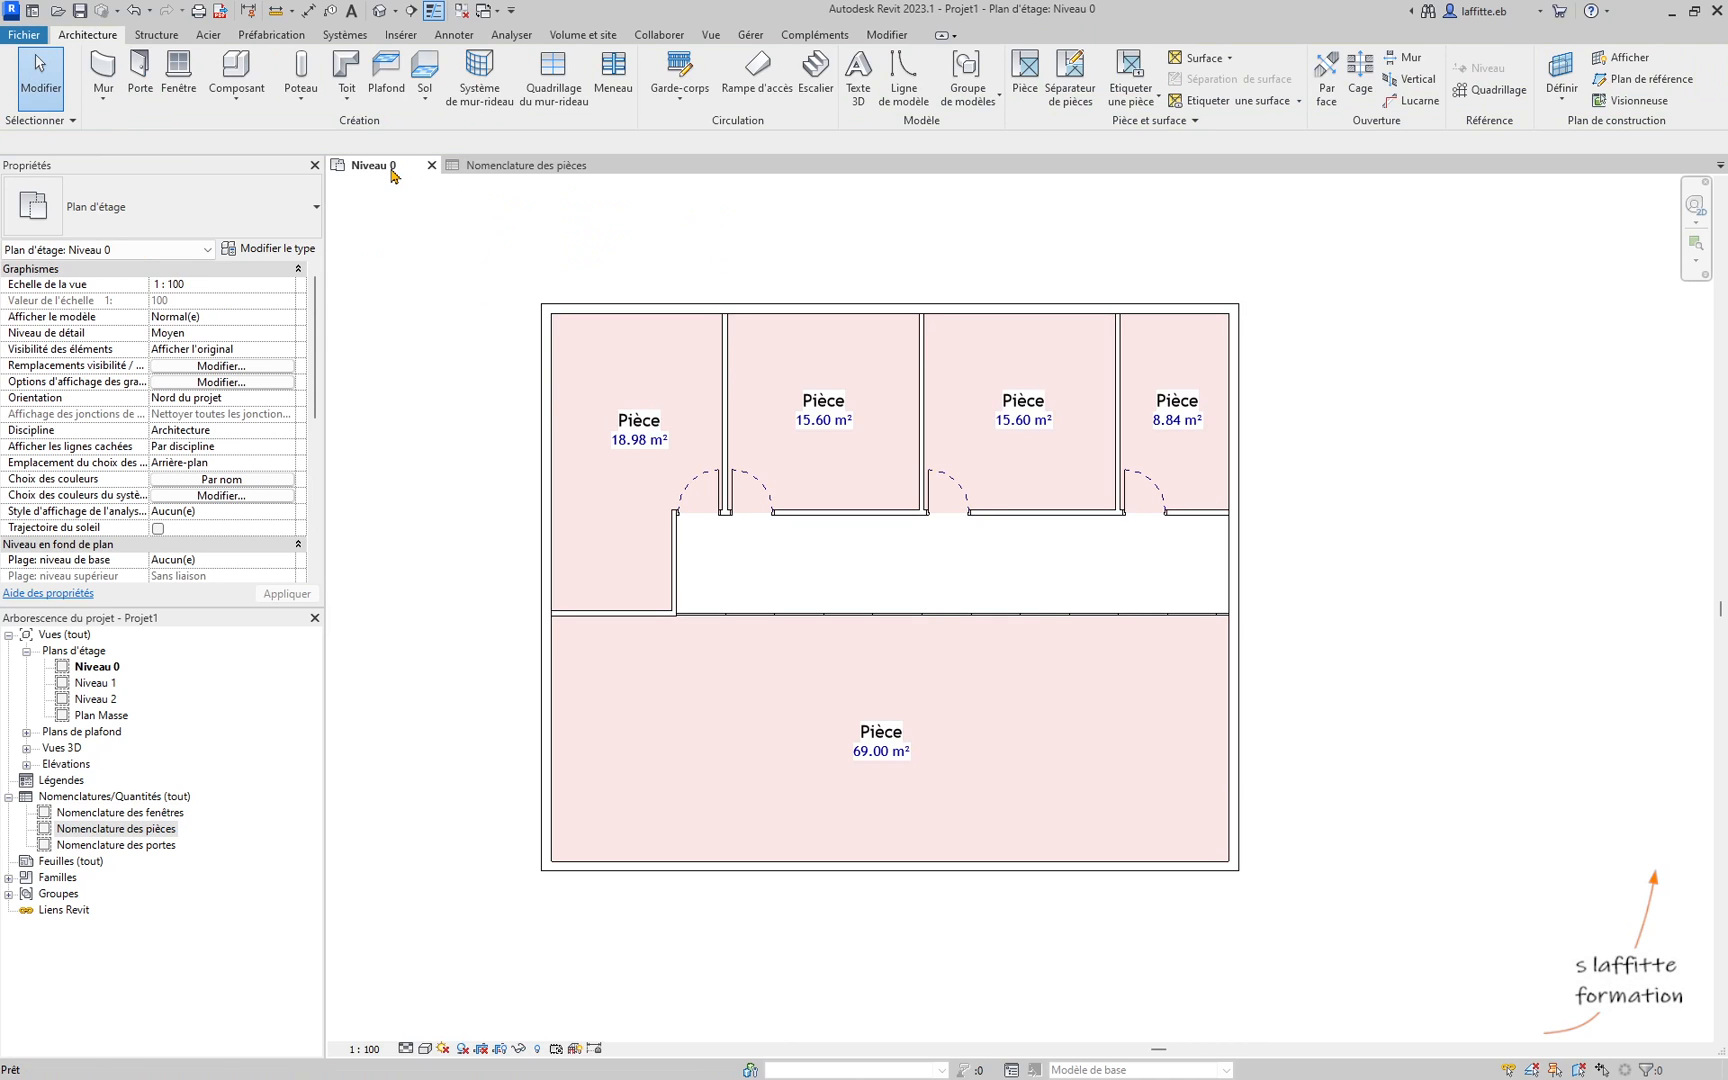
{"action": "key", "text": "w"}
{"action": "key", "text": "t"}
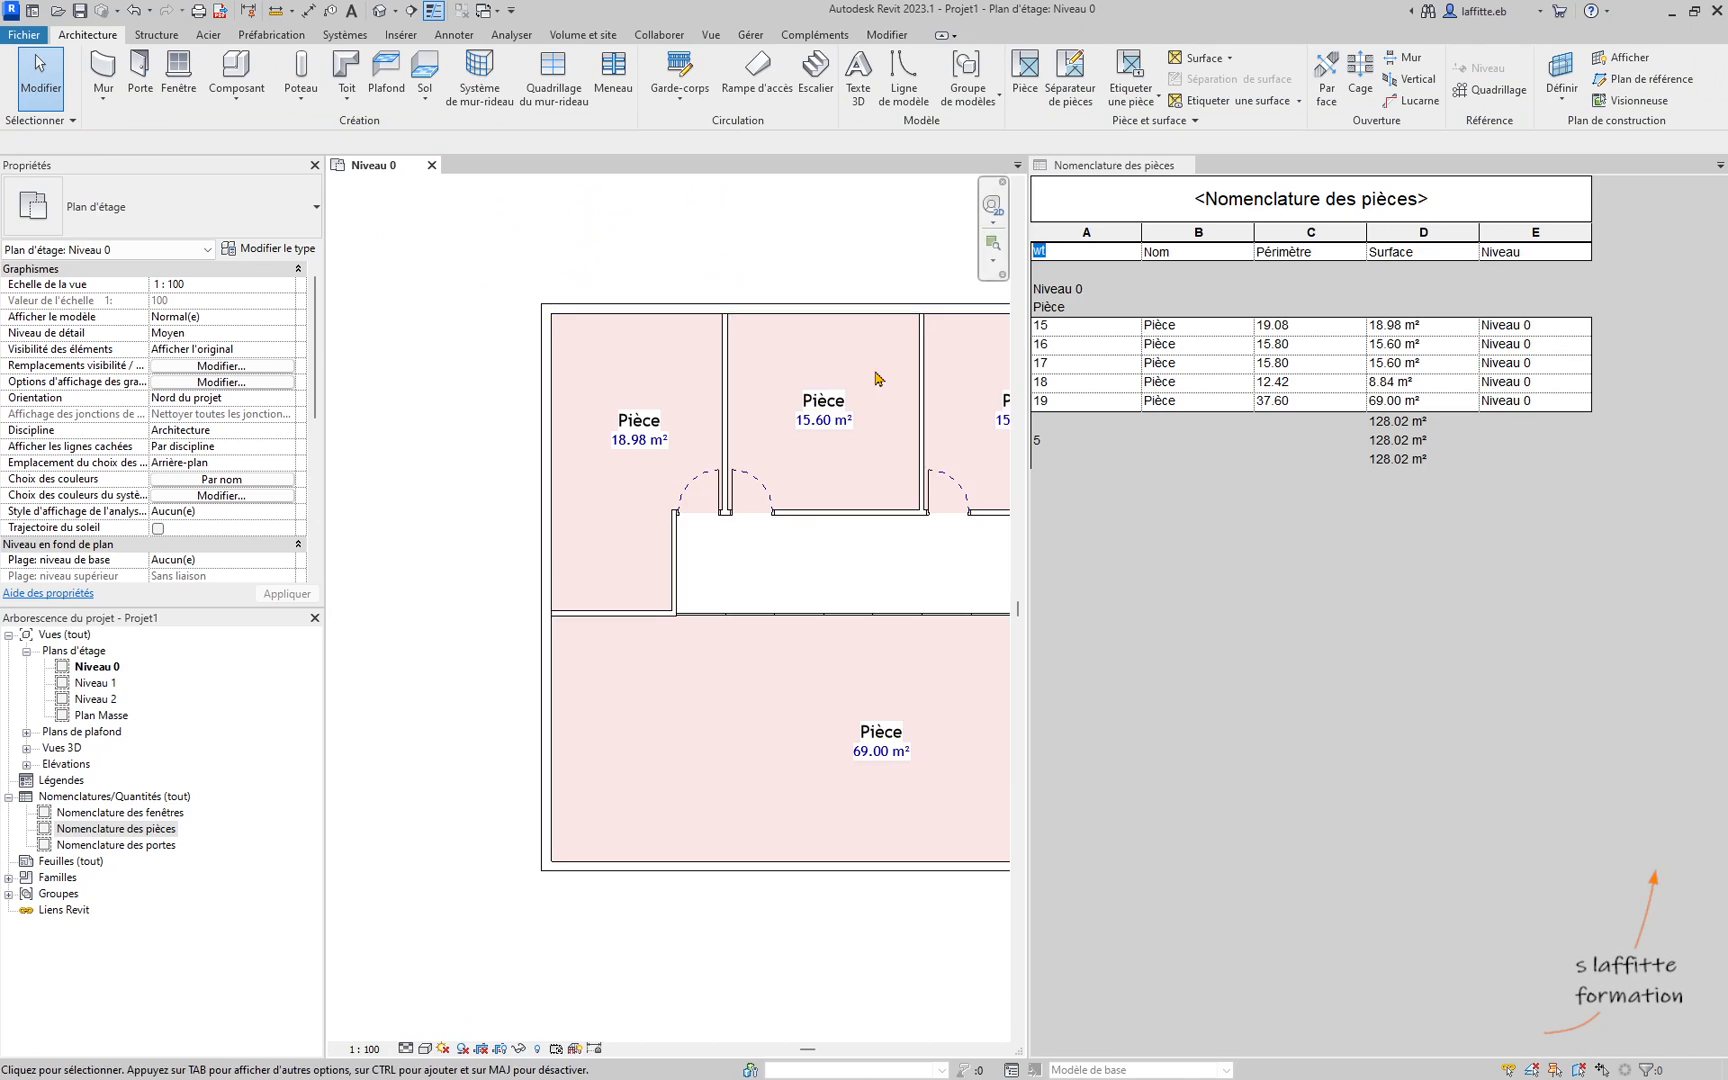
Step: Widen the plan view's share of the tiled layout and fit the whole floor plan inside it
{"action": "scroll", "coordinate": [559, 545], "scroll_direction": "down", "scroll_amount": 2}
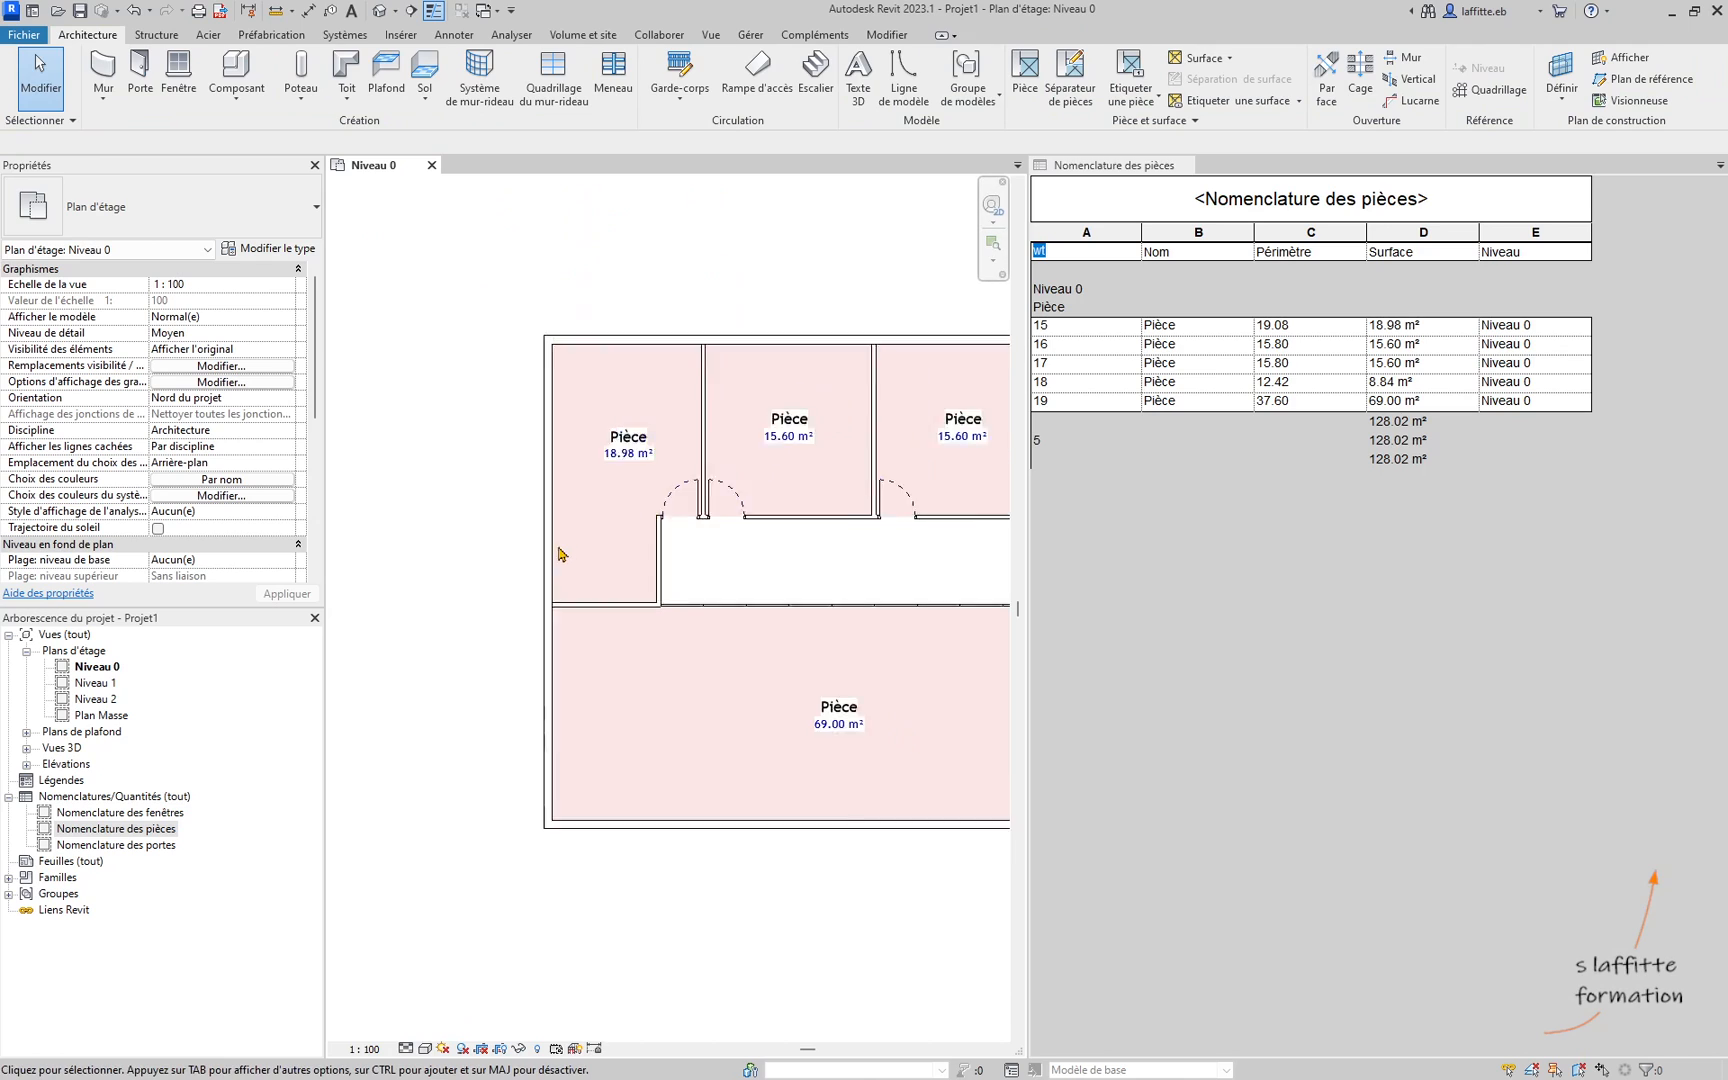
{"action": "left_click", "coordinate": [1032, 605]}
{"action": "left_click_drag", "start_coordinate": [1028, 600], "coordinate": [1084, 602]}
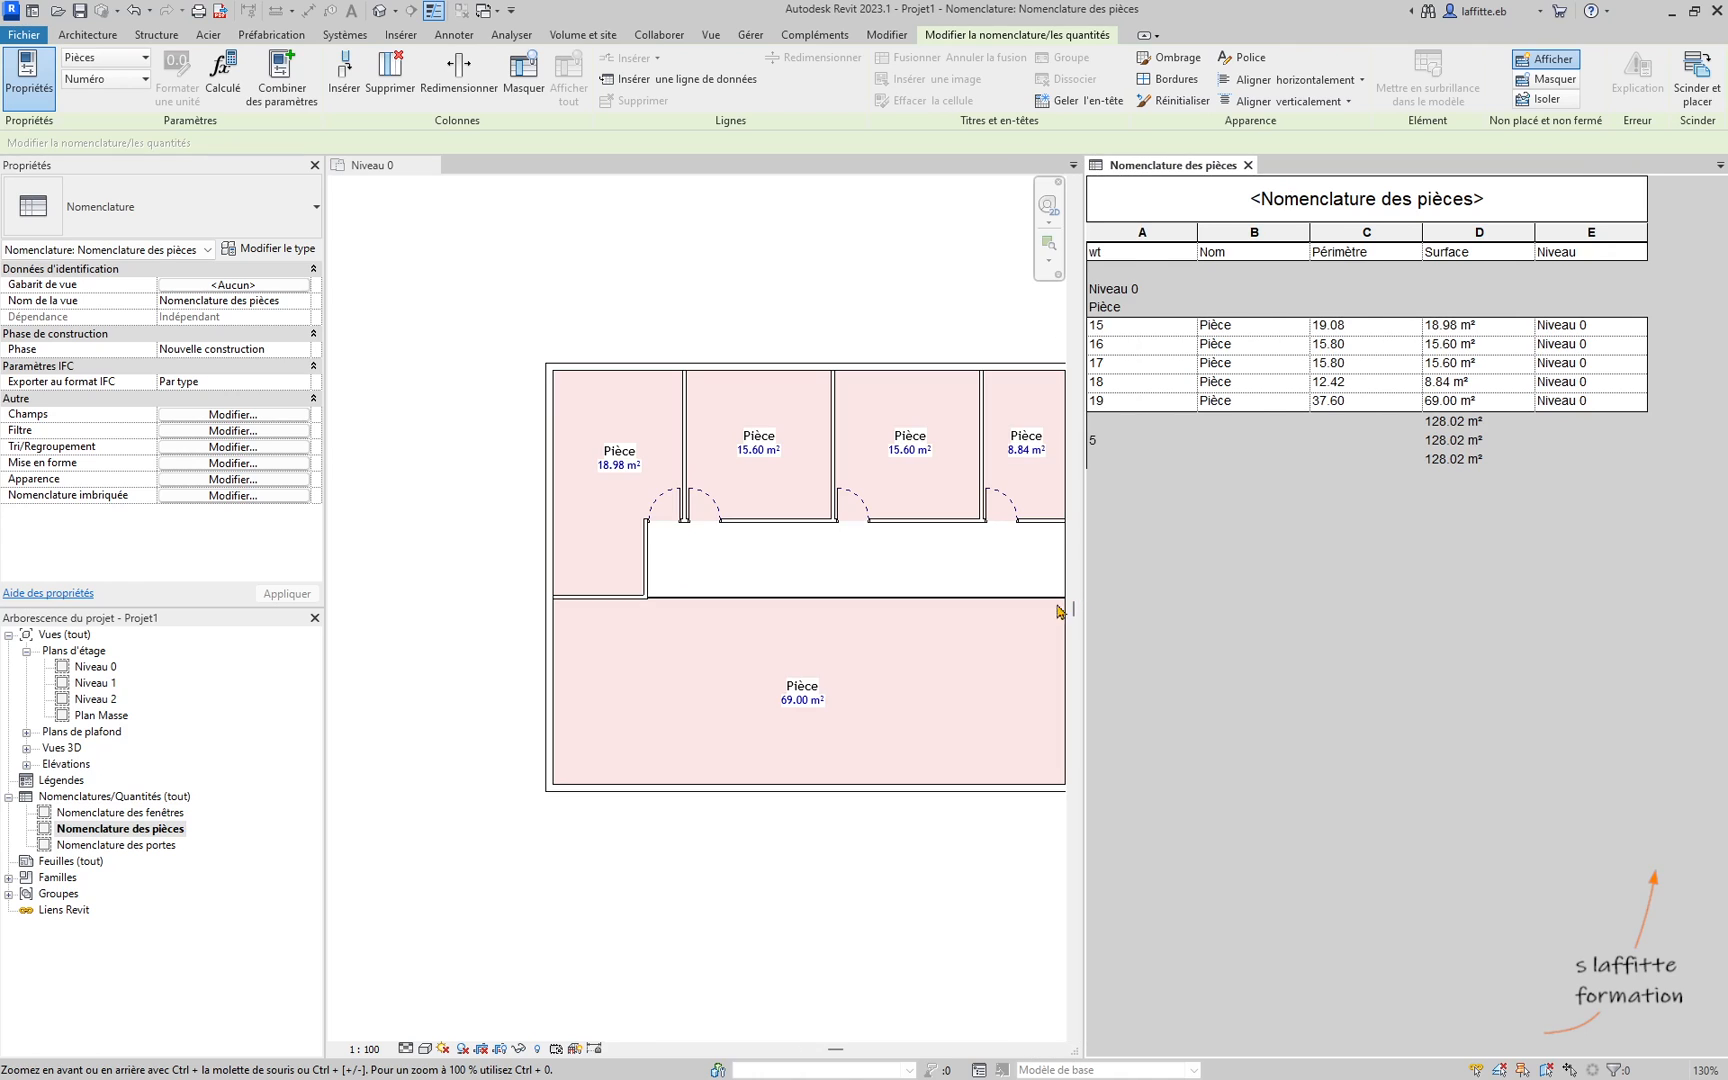
{"action": "left_click", "coordinate": [866, 555]}
{"action": "middle_click_drag", "start_coordinate": [750, 561], "coordinate": [665, 552]}
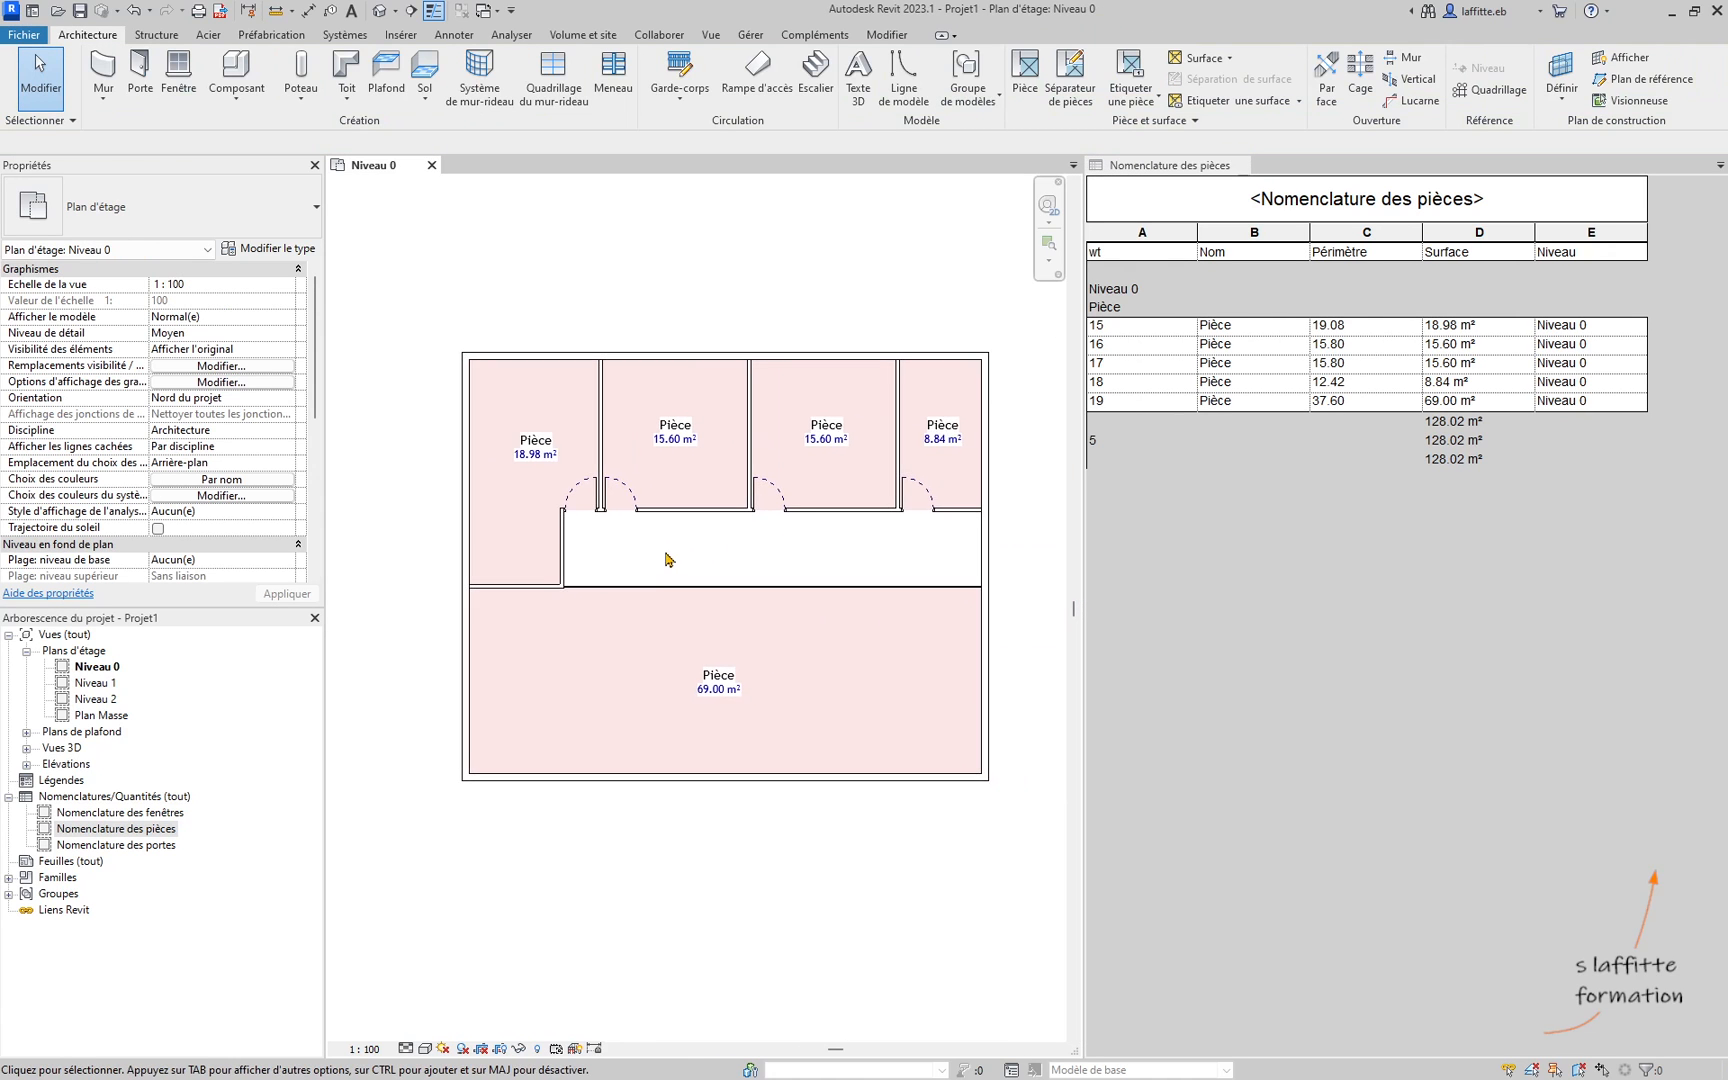
{"action": "scroll", "coordinate": [665, 552], "scroll_direction": "up", "scroll_amount": 1}
{"action": "middle_click_drag", "start_coordinate": [773, 560], "coordinate": [752, 549]}
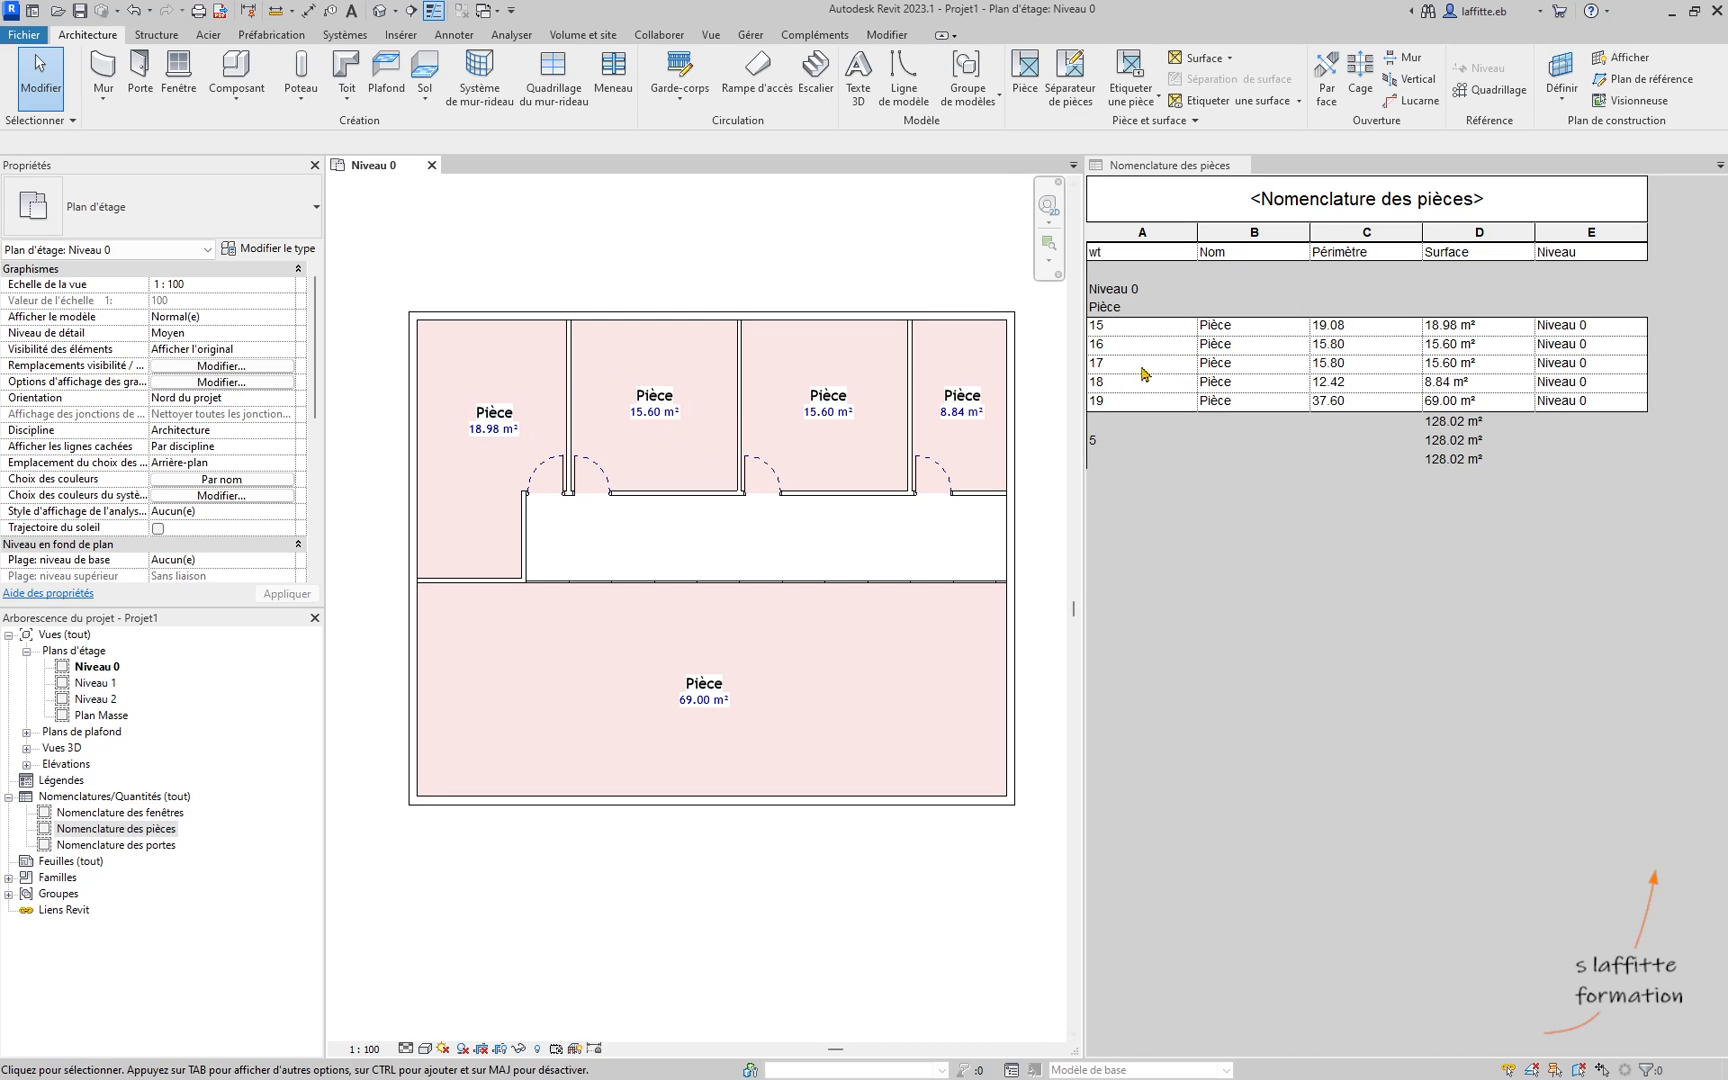
Step: Highlight room 15 from its schedule row to locate it in the plan, and return to the plan view
{"action": "left_click", "coordinate": [1160, 331]}
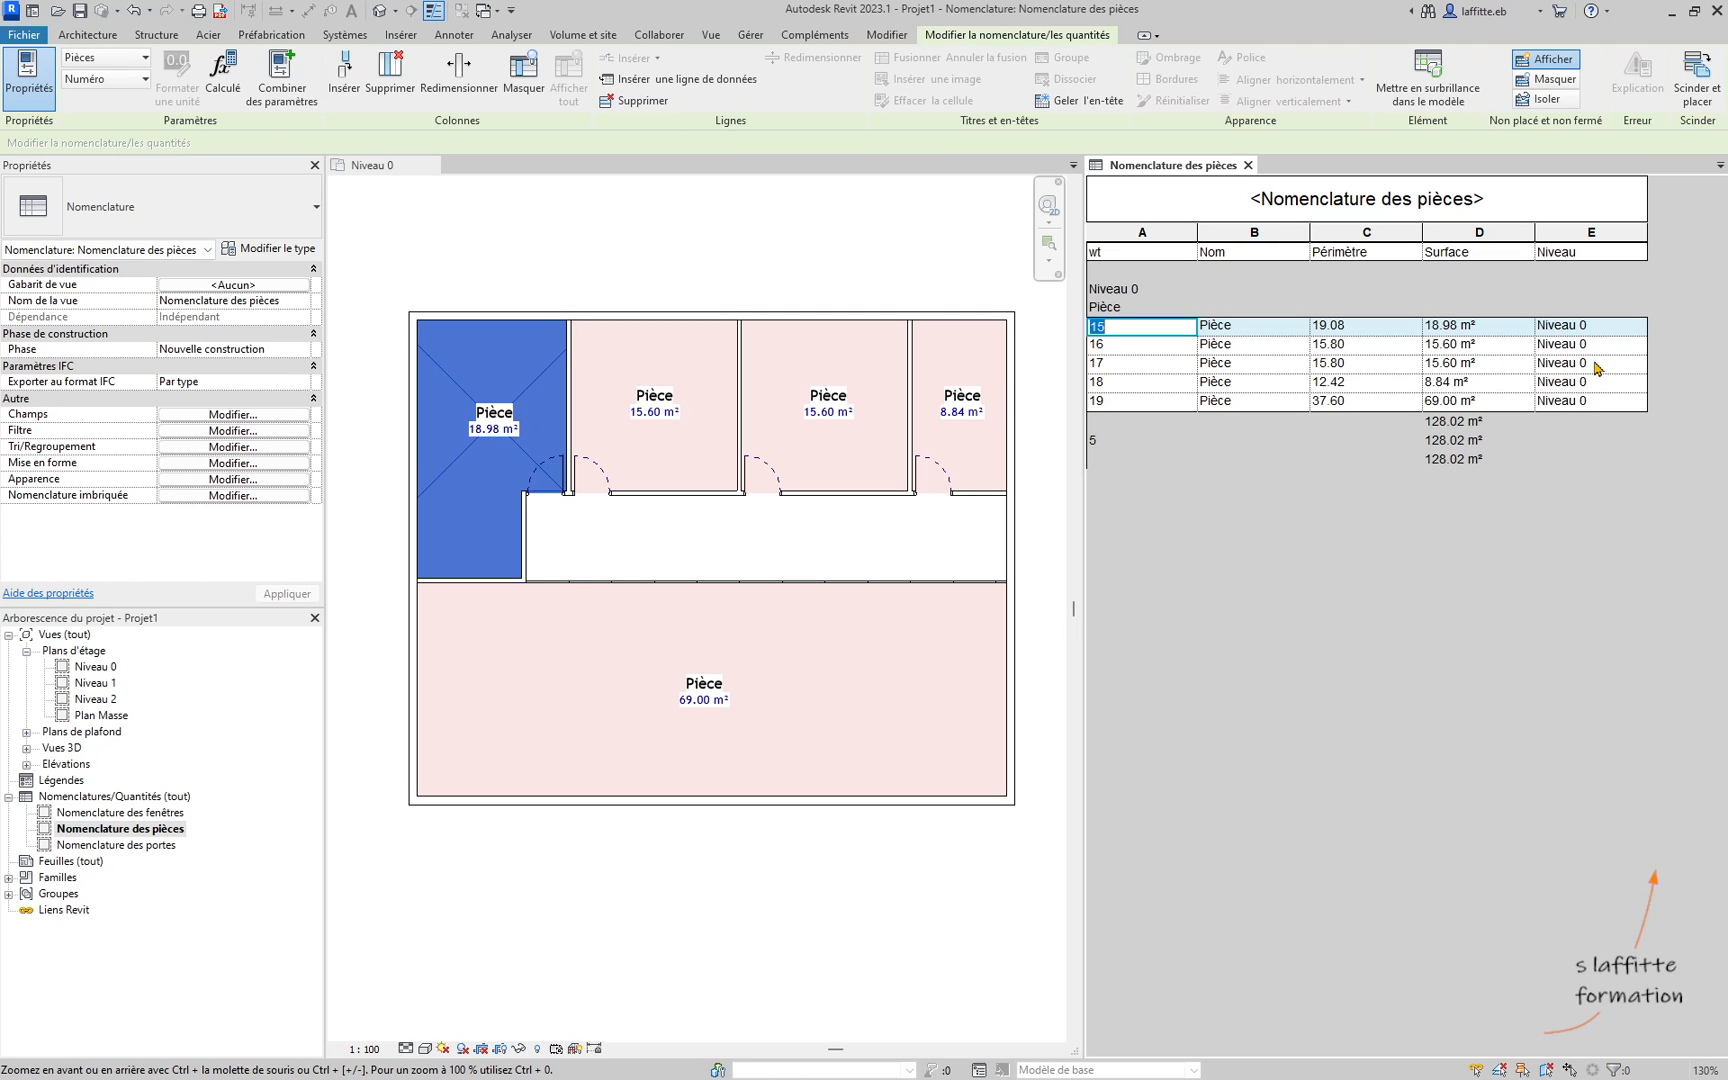
{"action": "left_click", "coordinate": [836, 268]}
{"action": "left_click", "coordinate": [781, 557]}
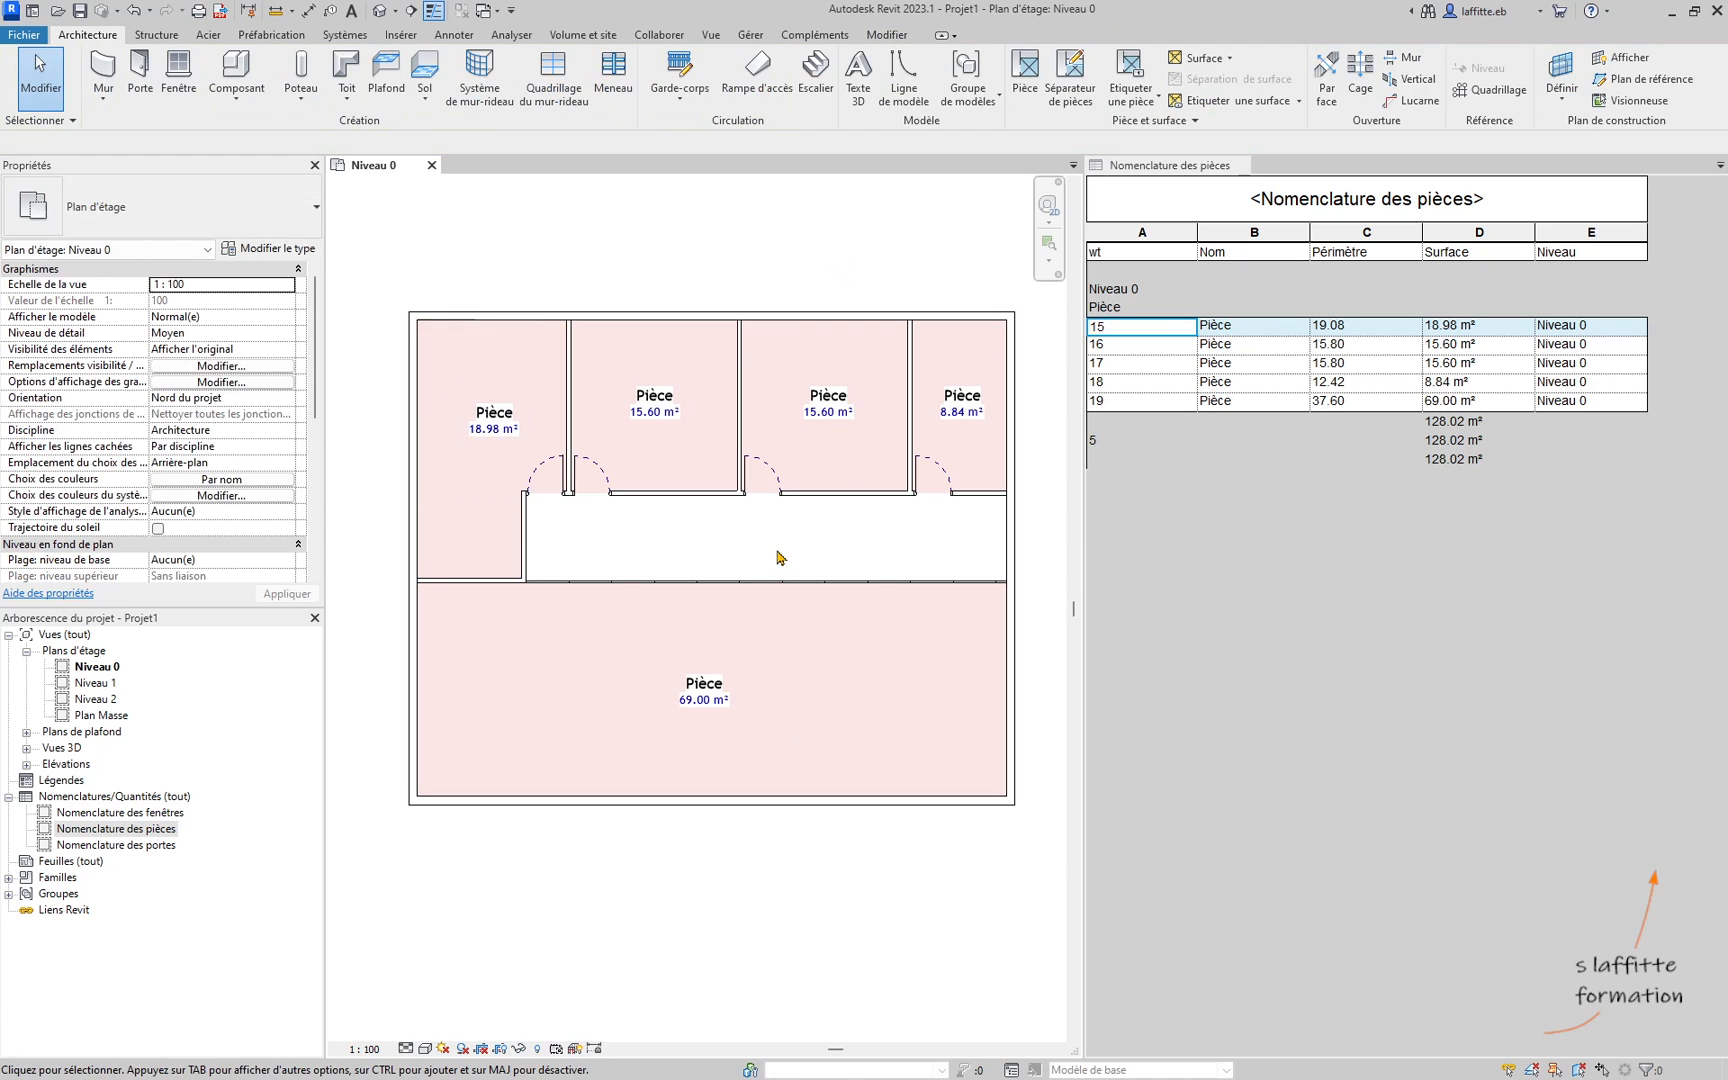
Step: Draw a vertical room separation line about 5.1 m long across the large lower room, from the corridor wall to the exterior wall
{"action": "scroll", "coordinate": [757, 785], "scroll_direction": "up", "scroll_amount": 3}
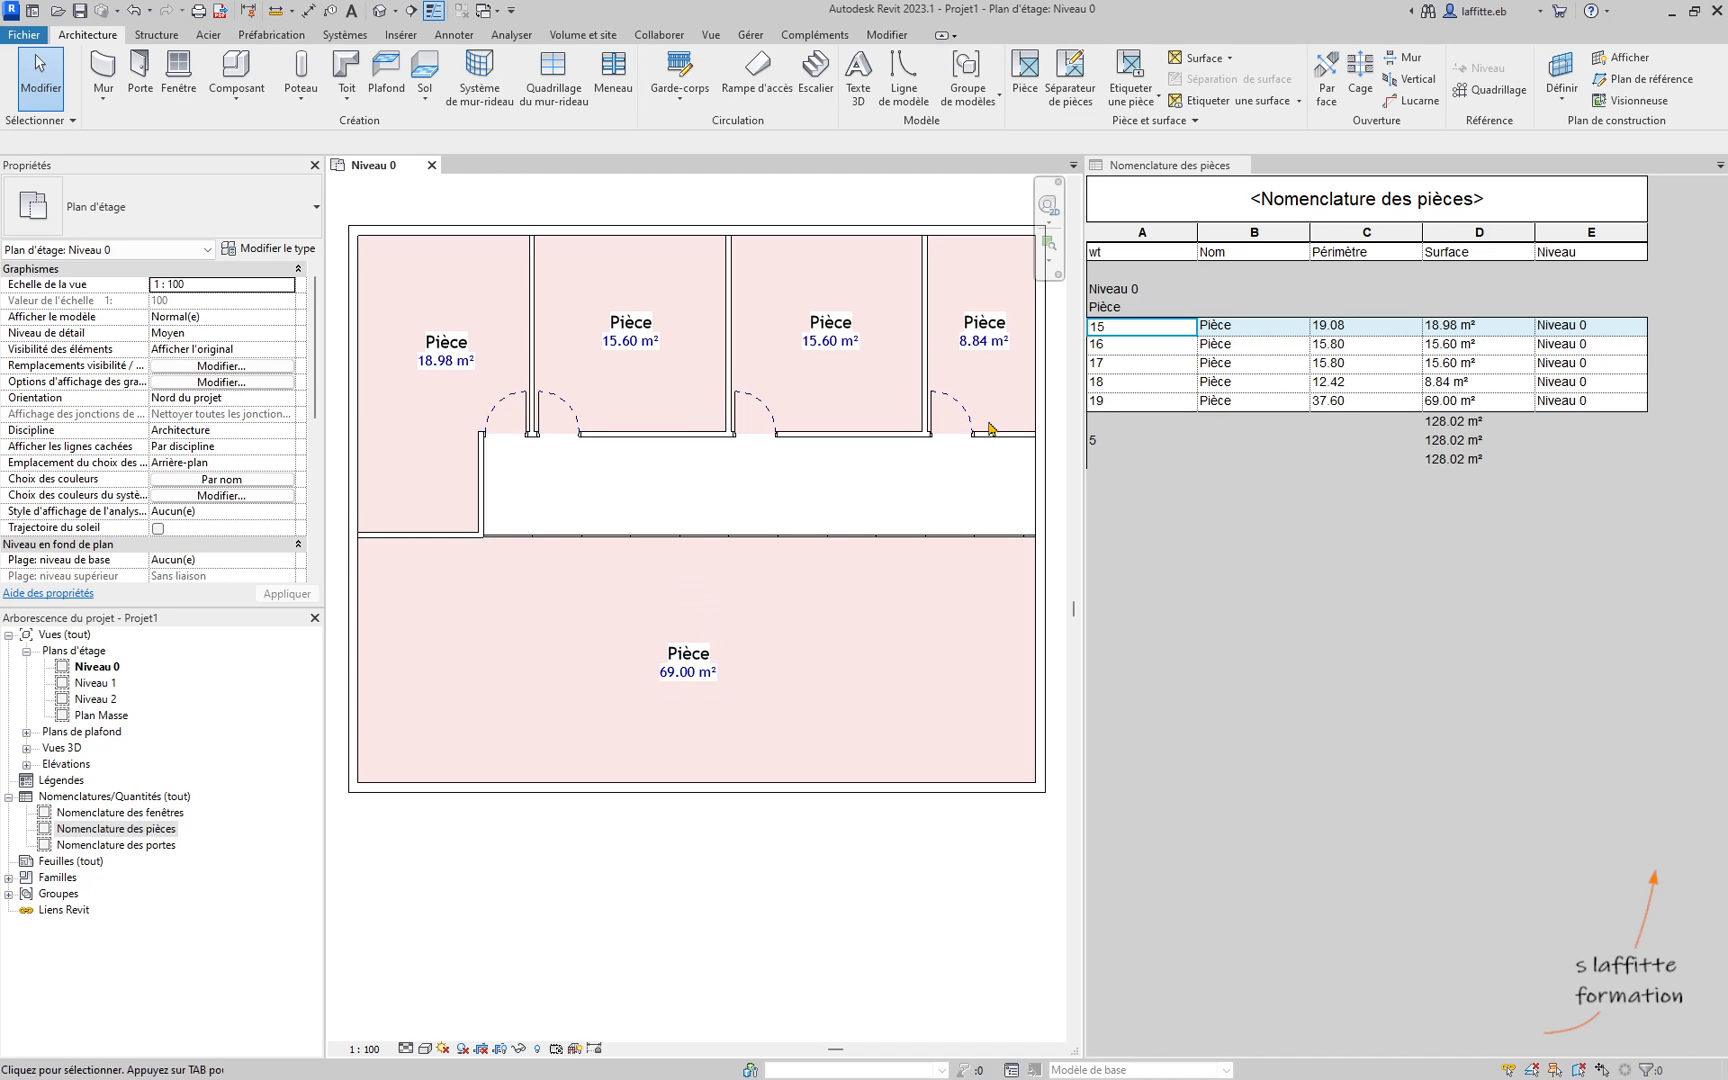
{"action": "scroll", "coordinate": [565, 473], "scroll_direction": "down", "scroll_amount": 1}
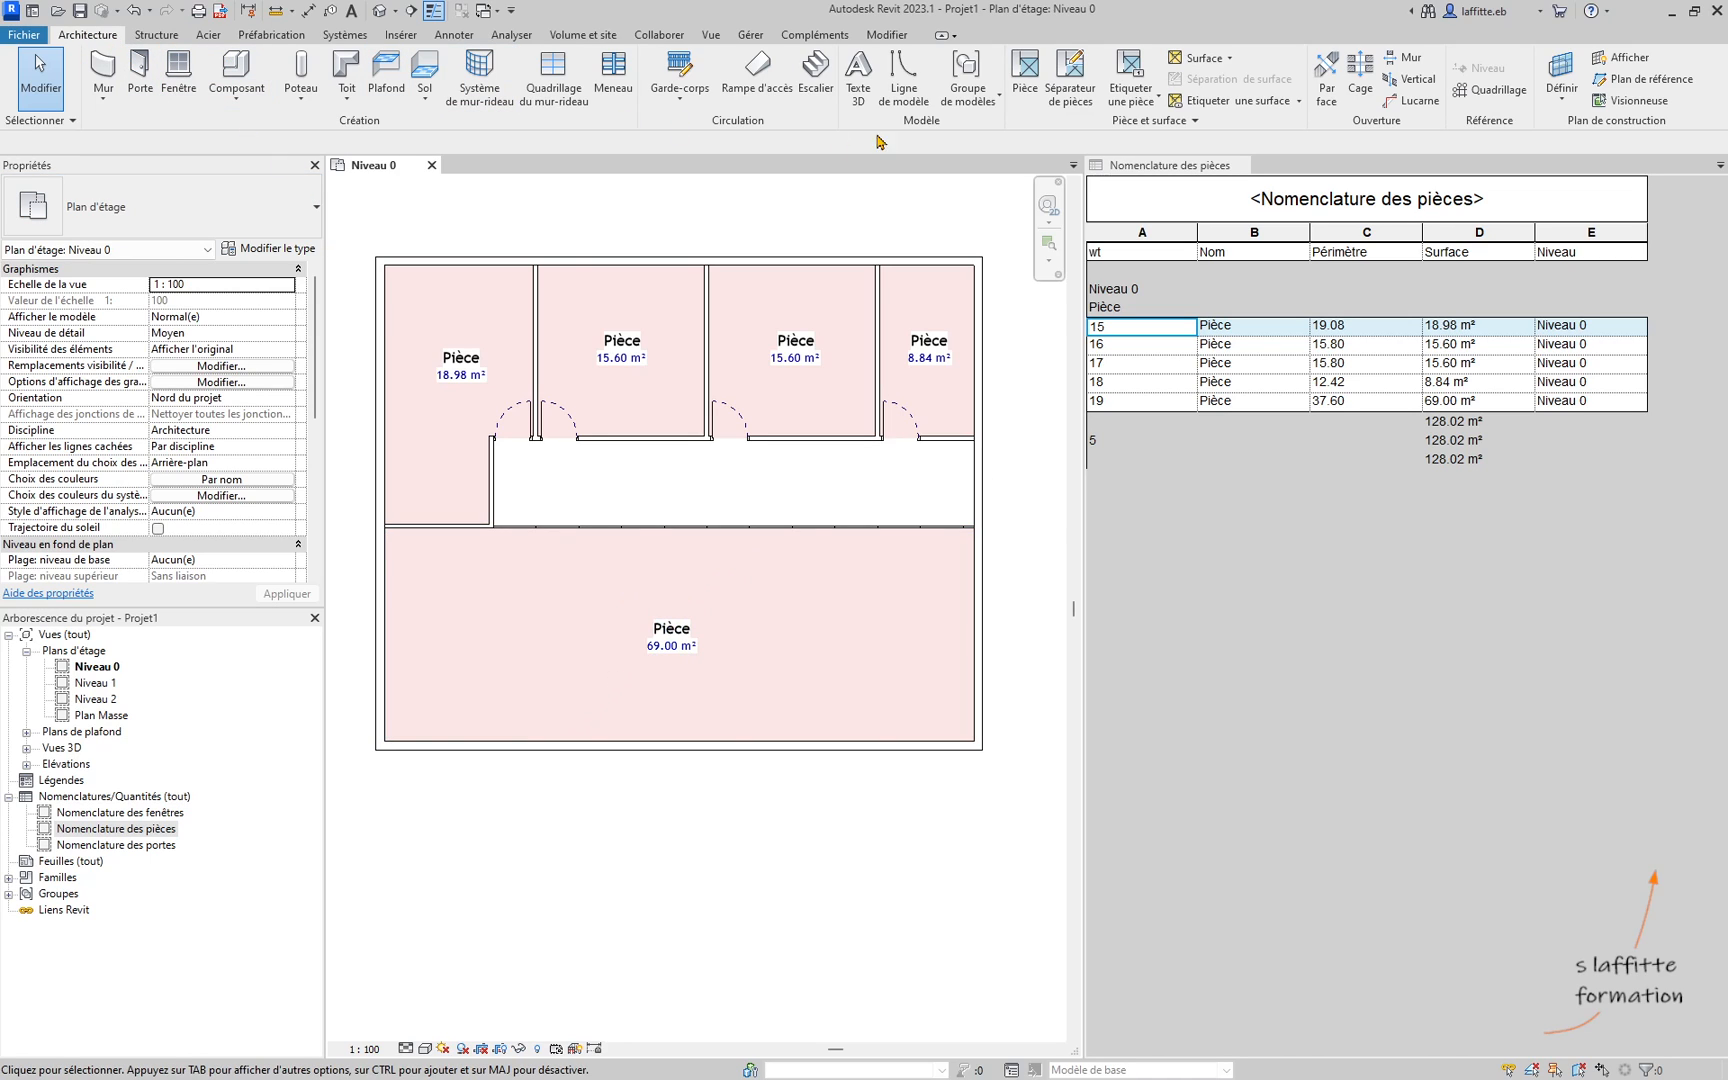
{"action": "left_click", "coordinate": [1070, 84]}
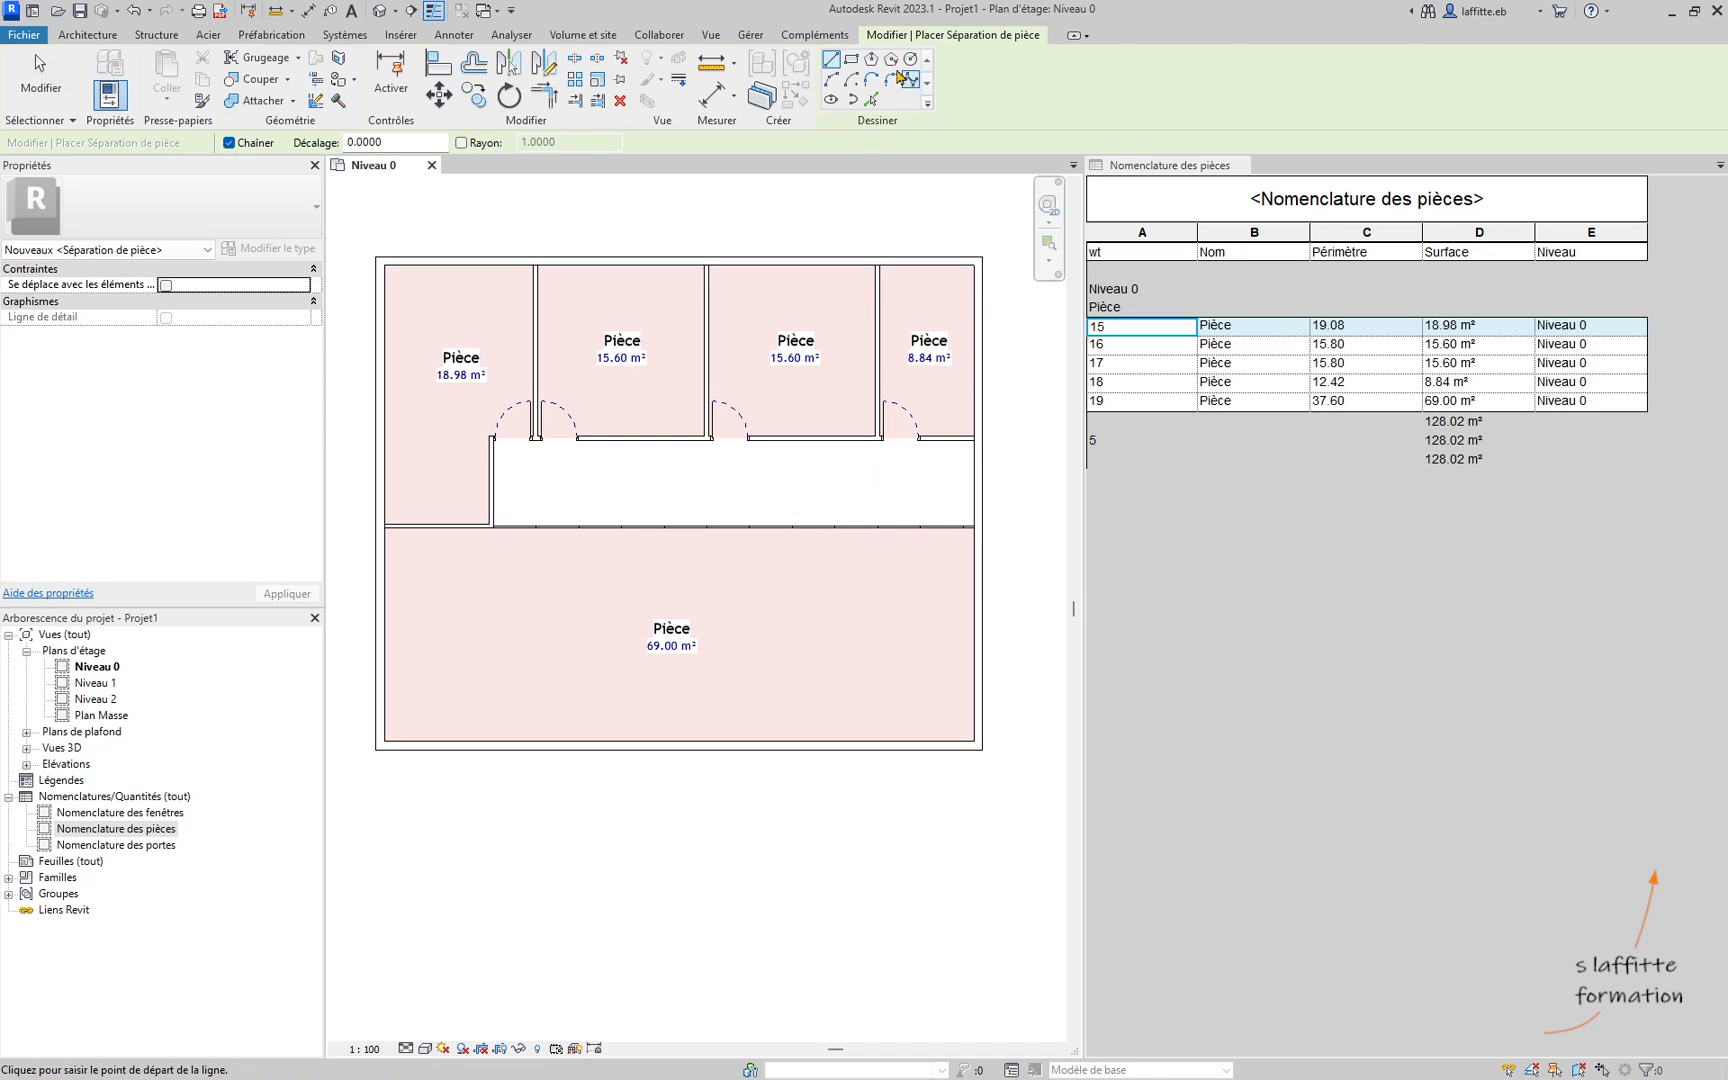
{"action": "left_click", "coordinate": [677, 526]}
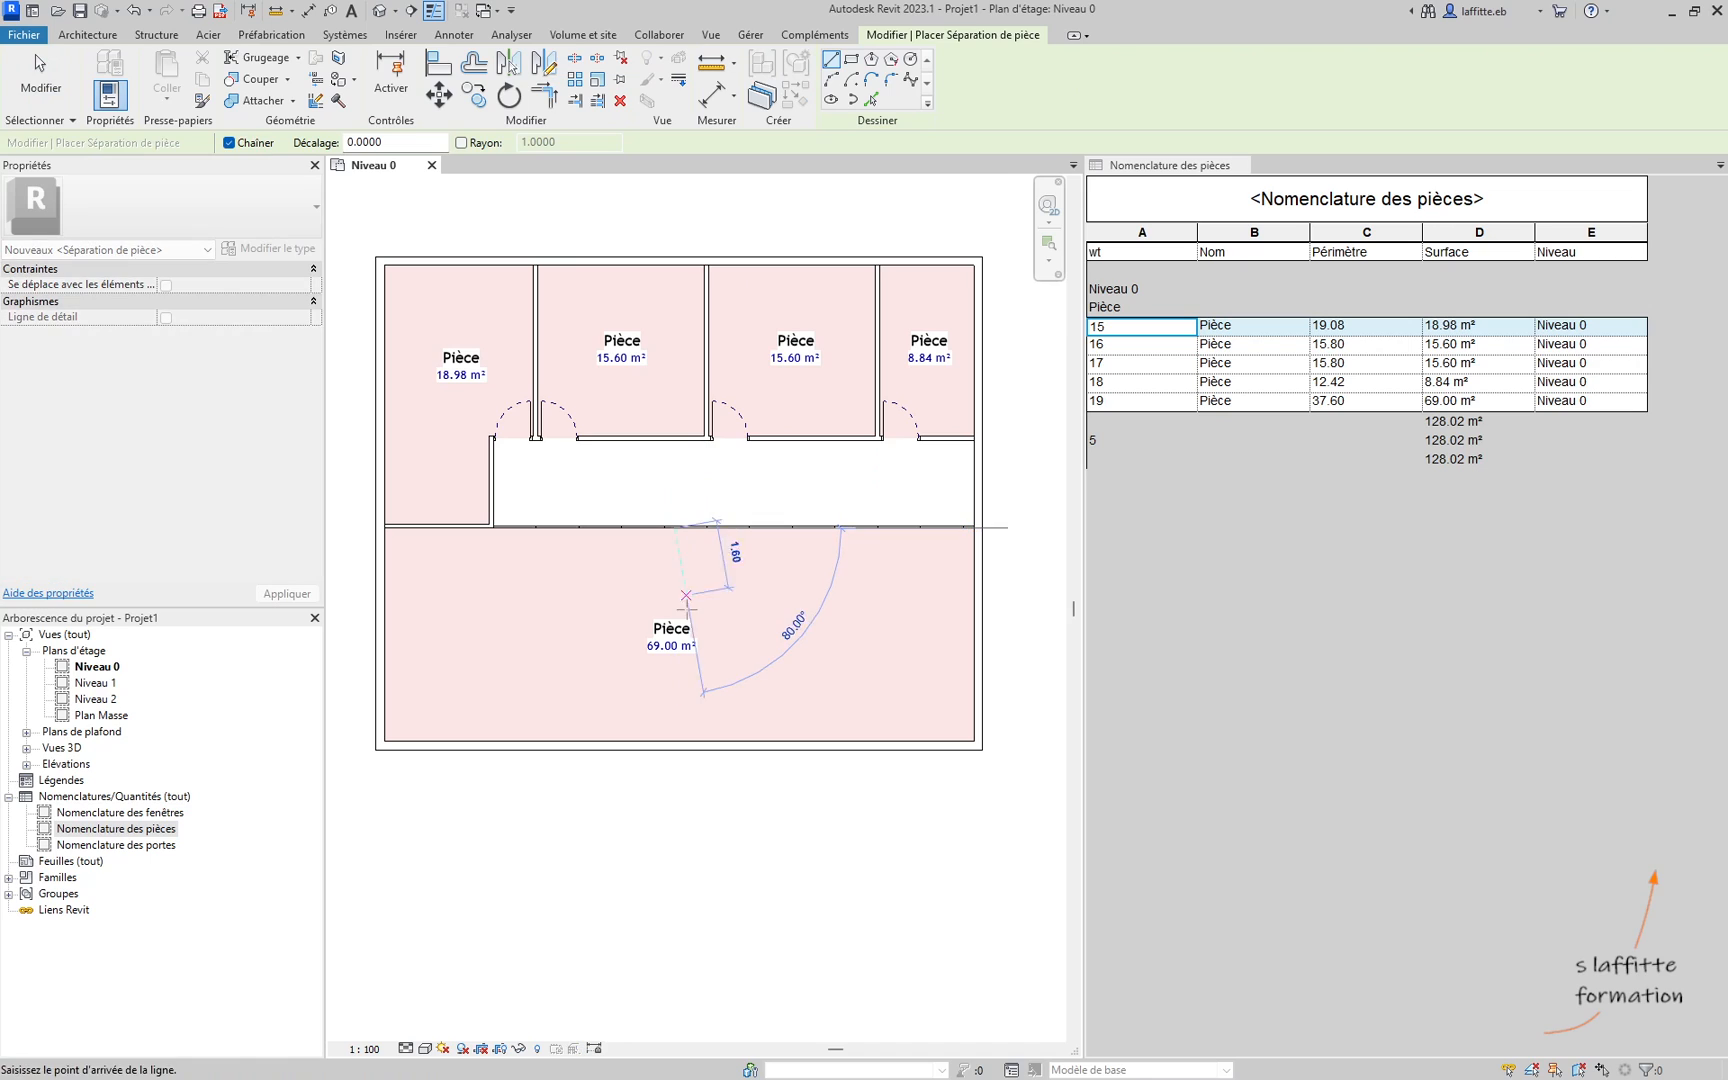
{"action": "left_click", "coordinate": [674, 740]}
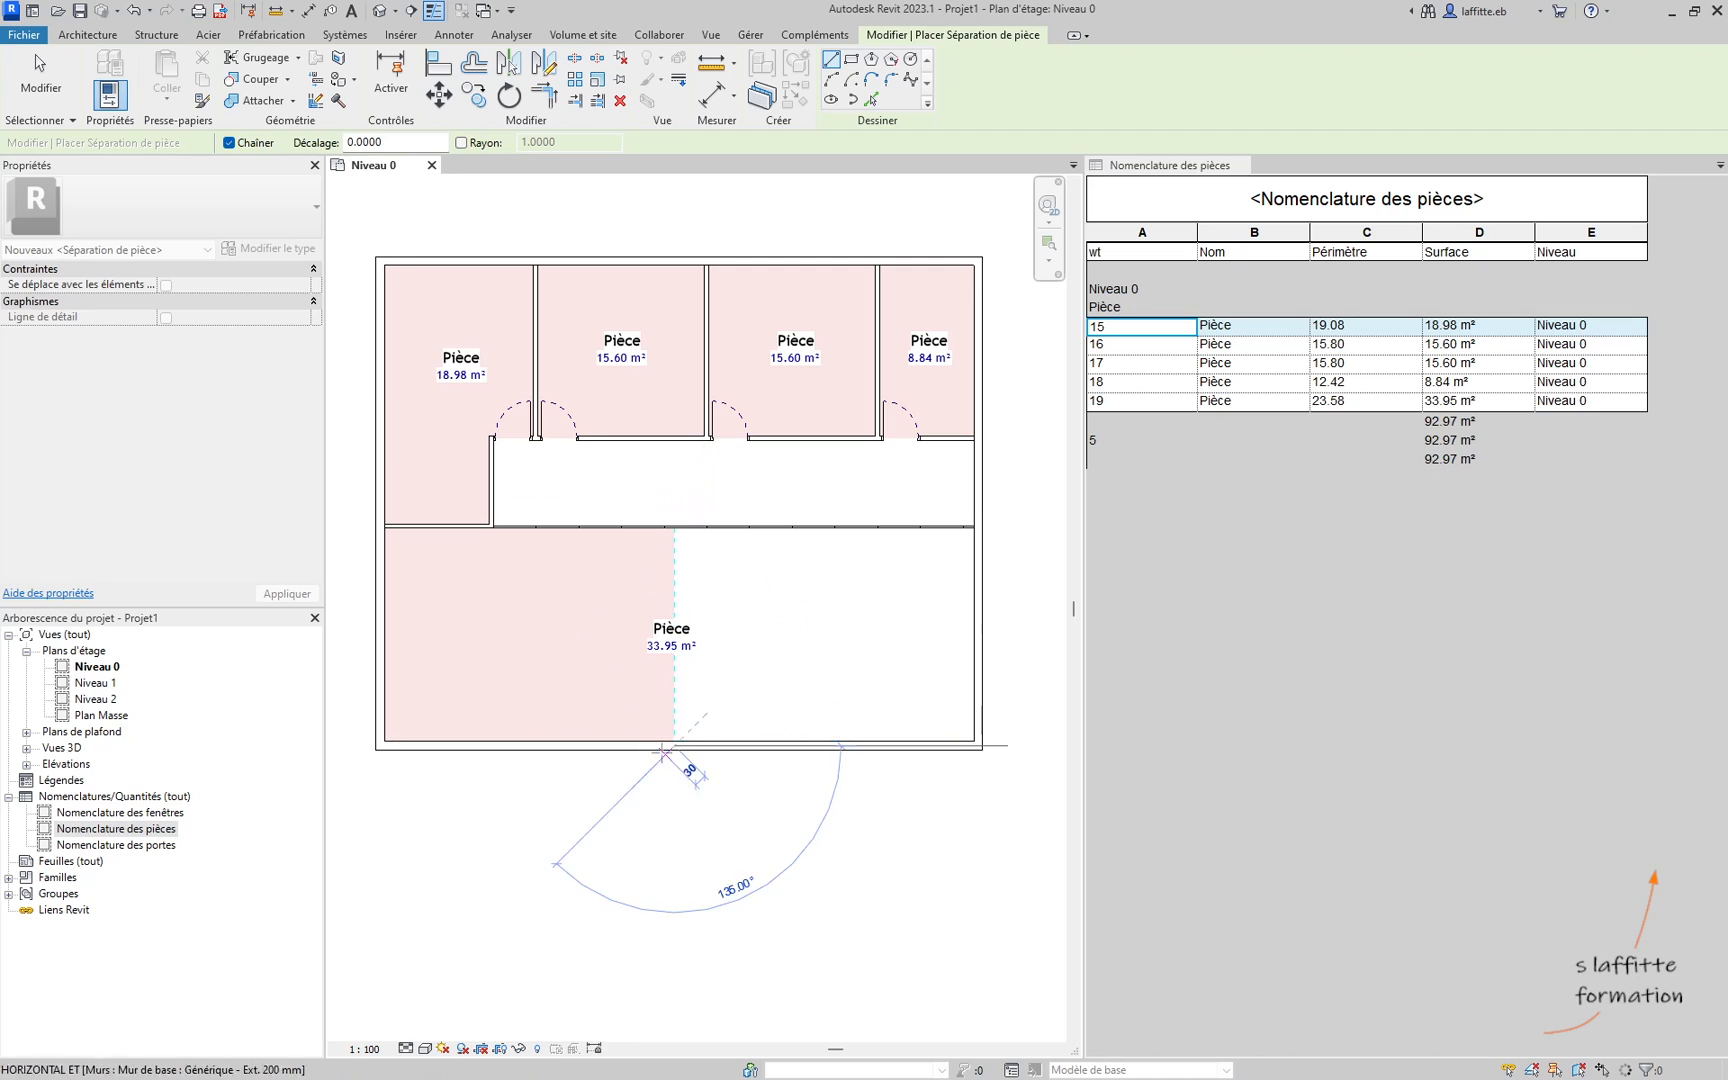
{"action": "key", "text": "Escape"}
{"action": "key", "text": "Escape"}
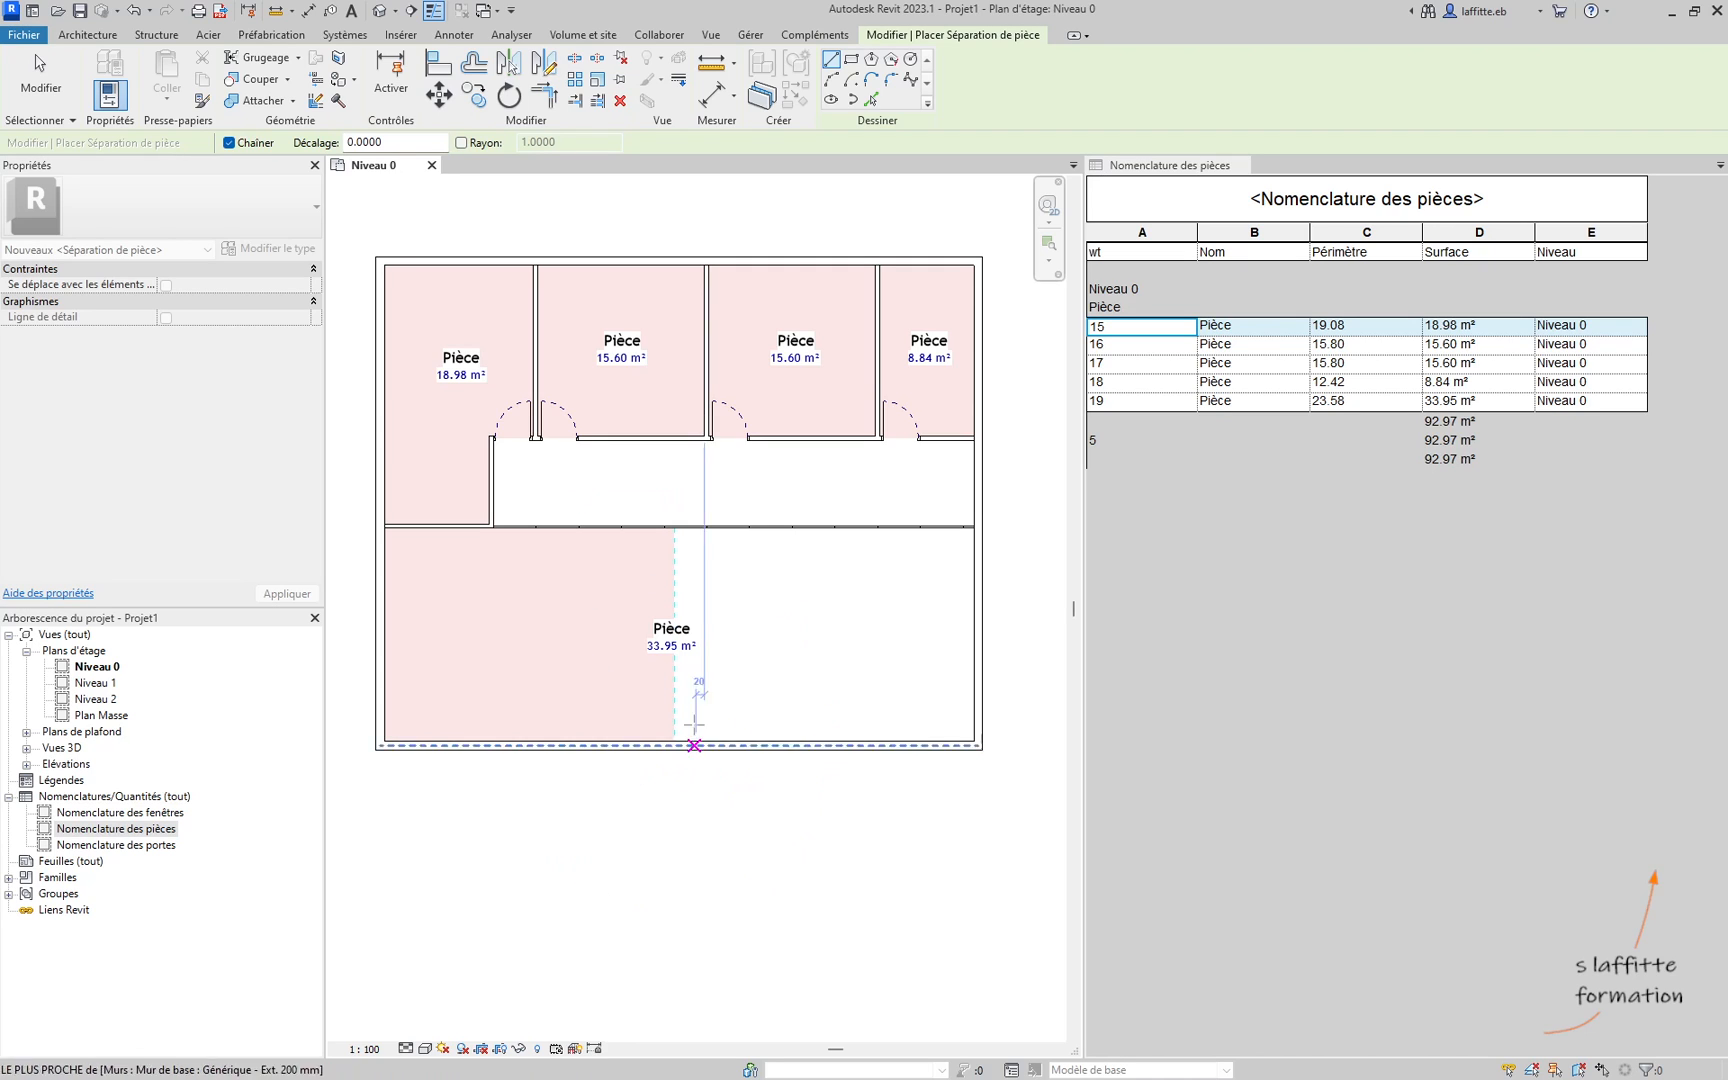
Step: Move the lower room's tag away from the separation line into the middle of the room's left half
{"action": "left_click", "coordinate": [631, 641]}
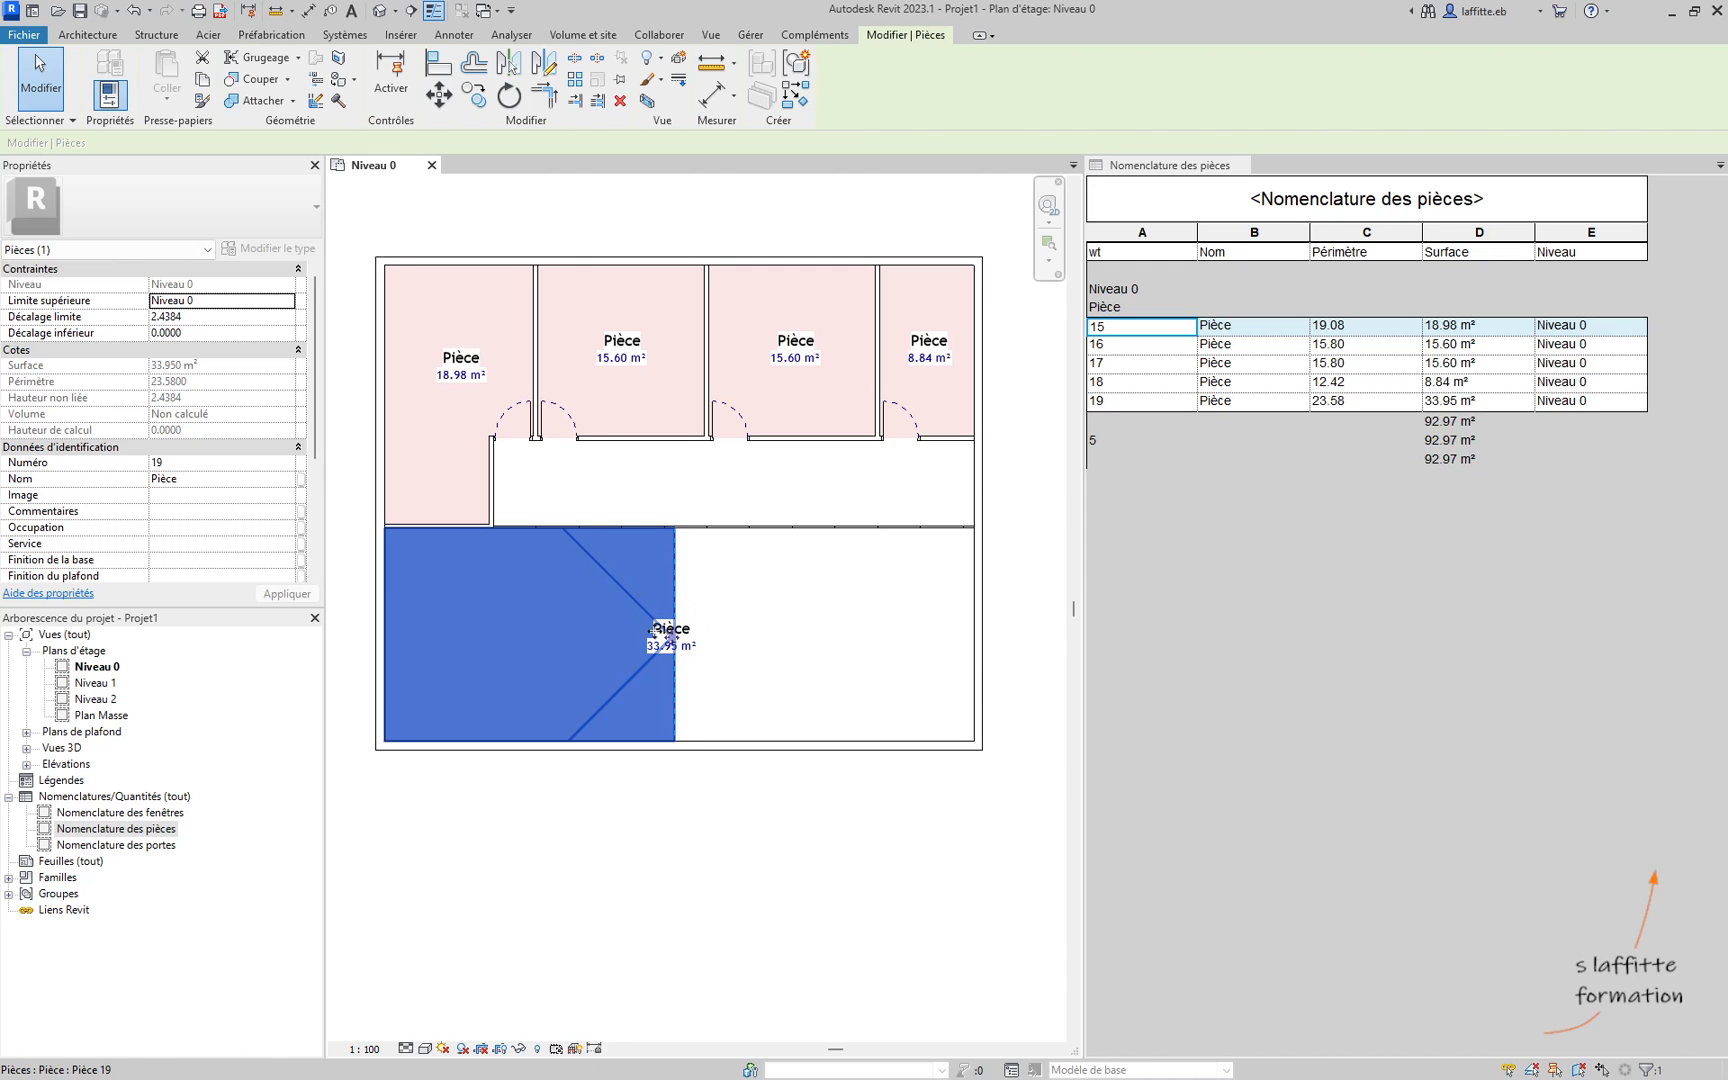
{"action": "key", "text": "Escape"}
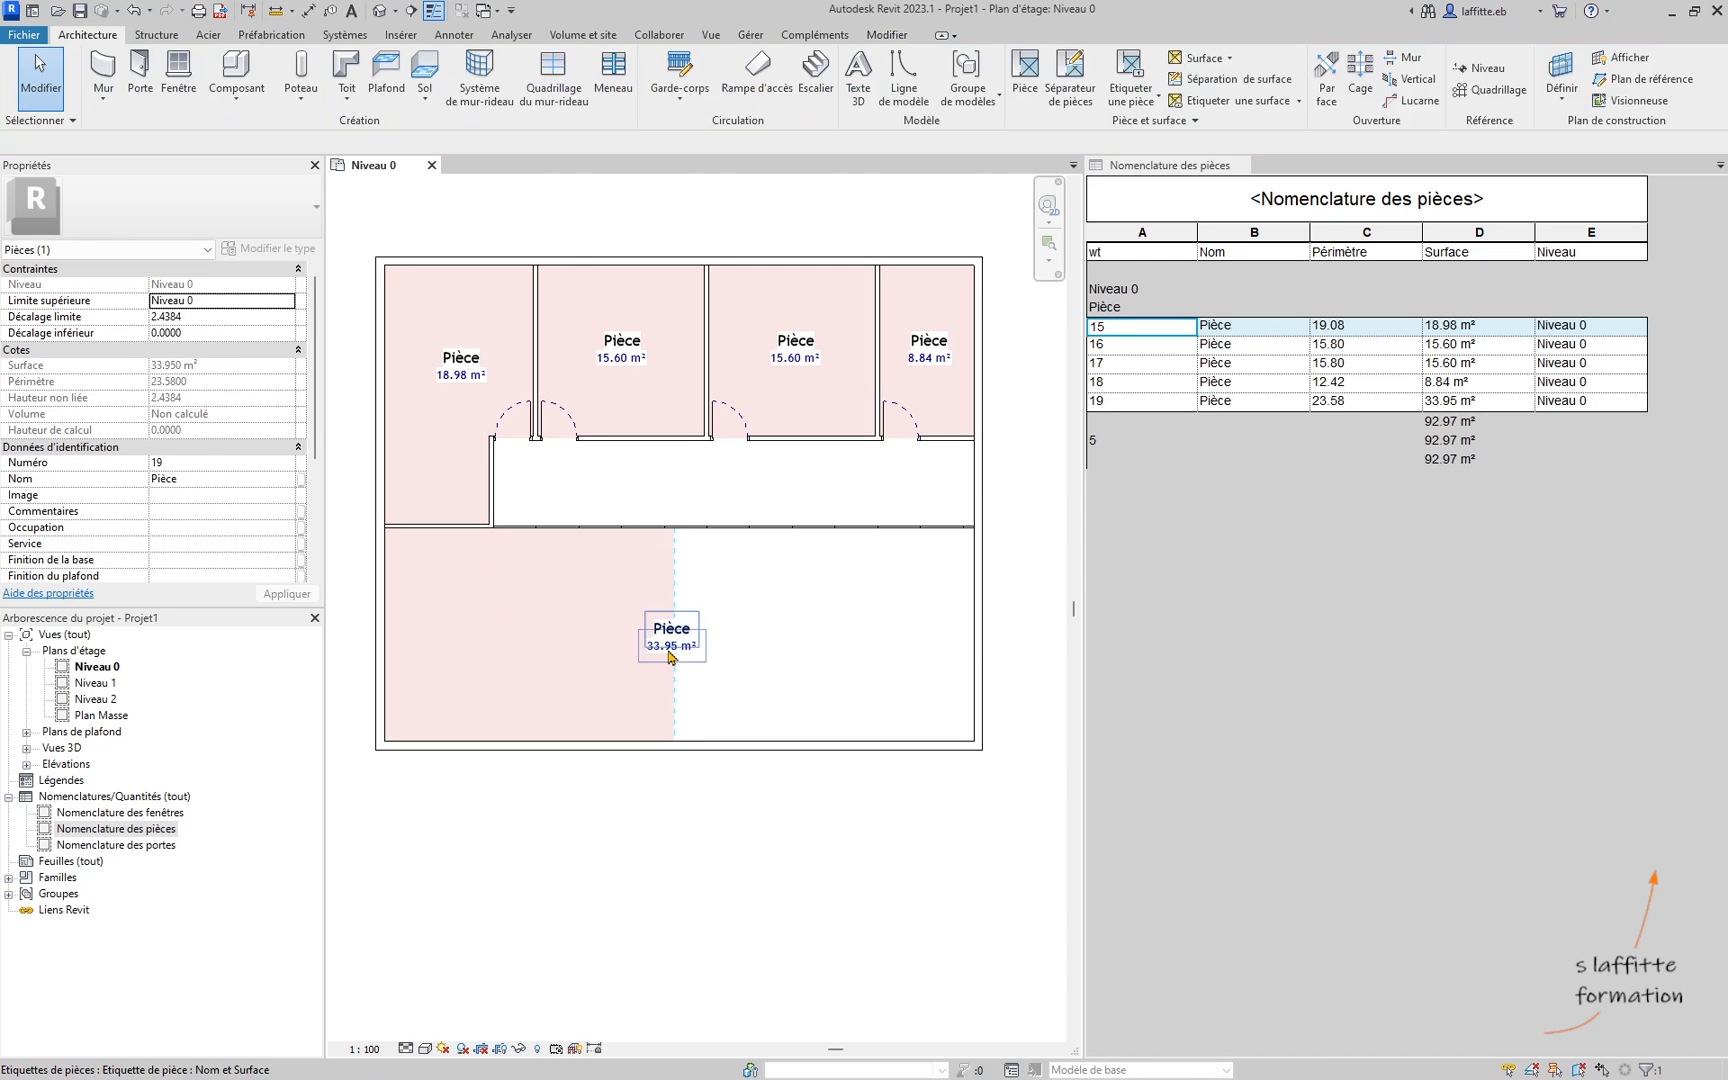
{"action": "left_click", "coordinate": [672, 650]}
{"action": "left_click_drag", "start_coordinate": [672, 660], "coordinate": [544, 648]}
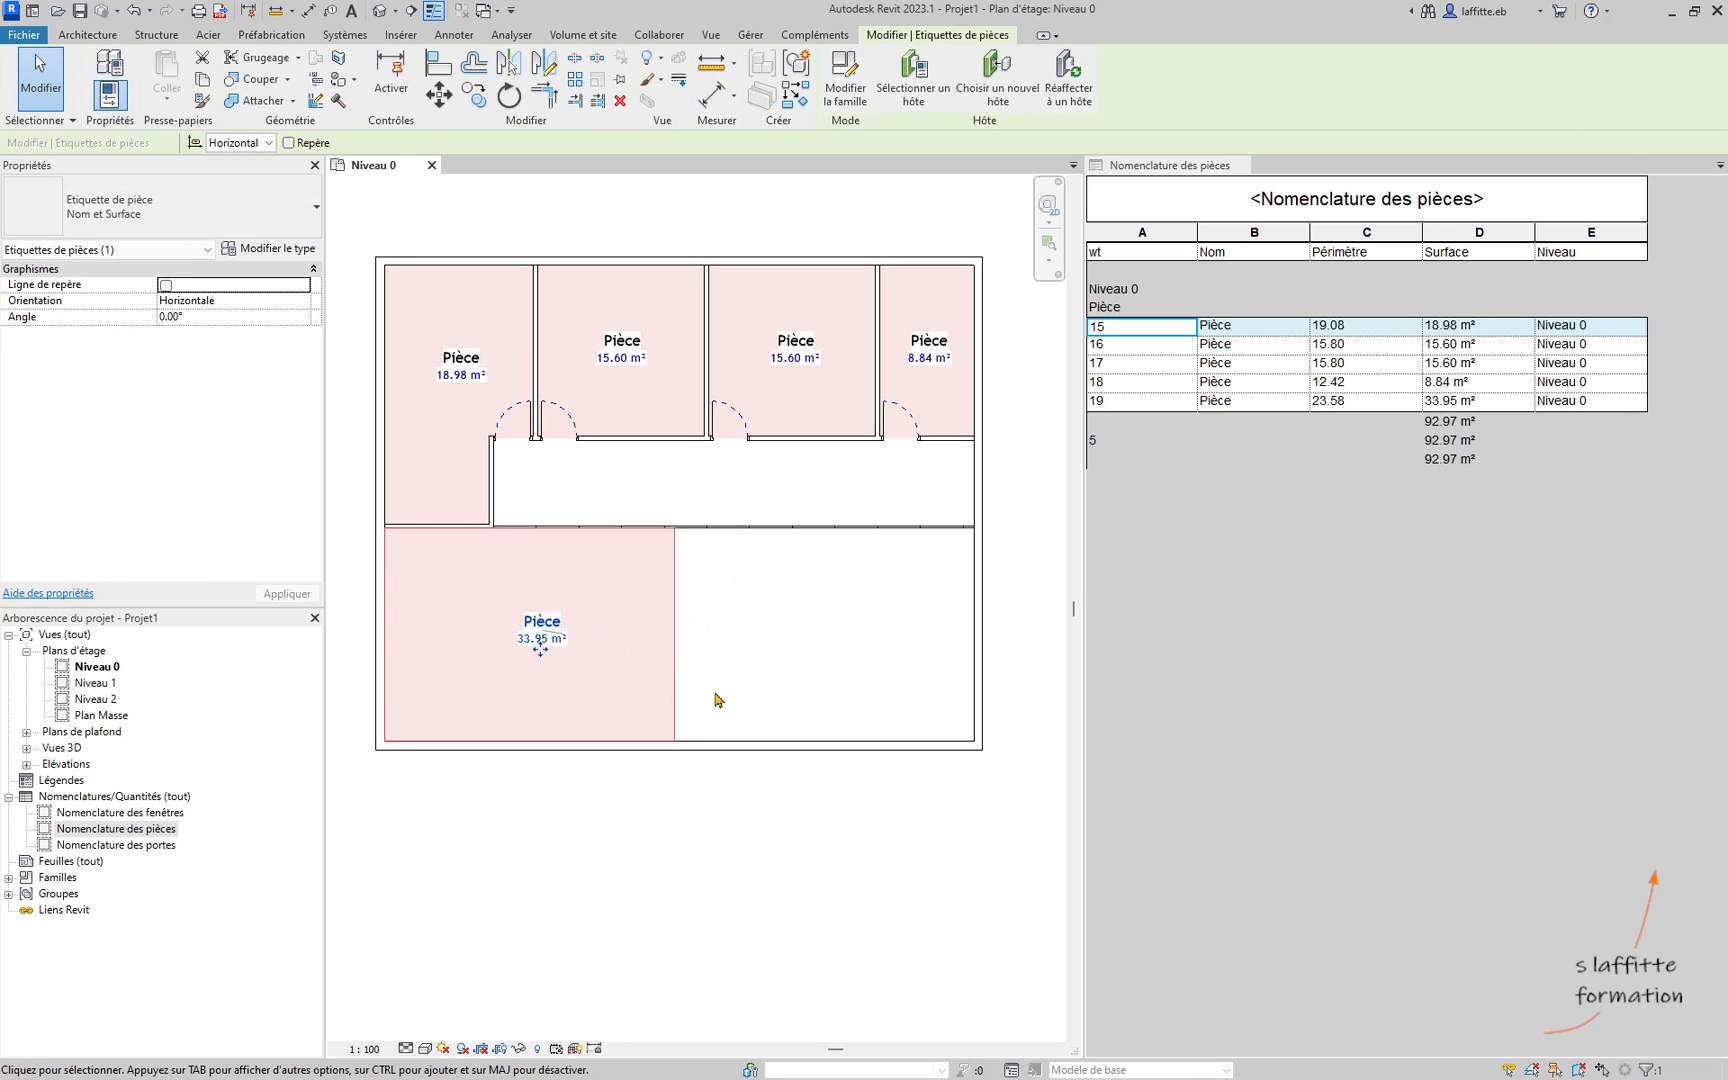
{"action": "key", "text": "Escape"}
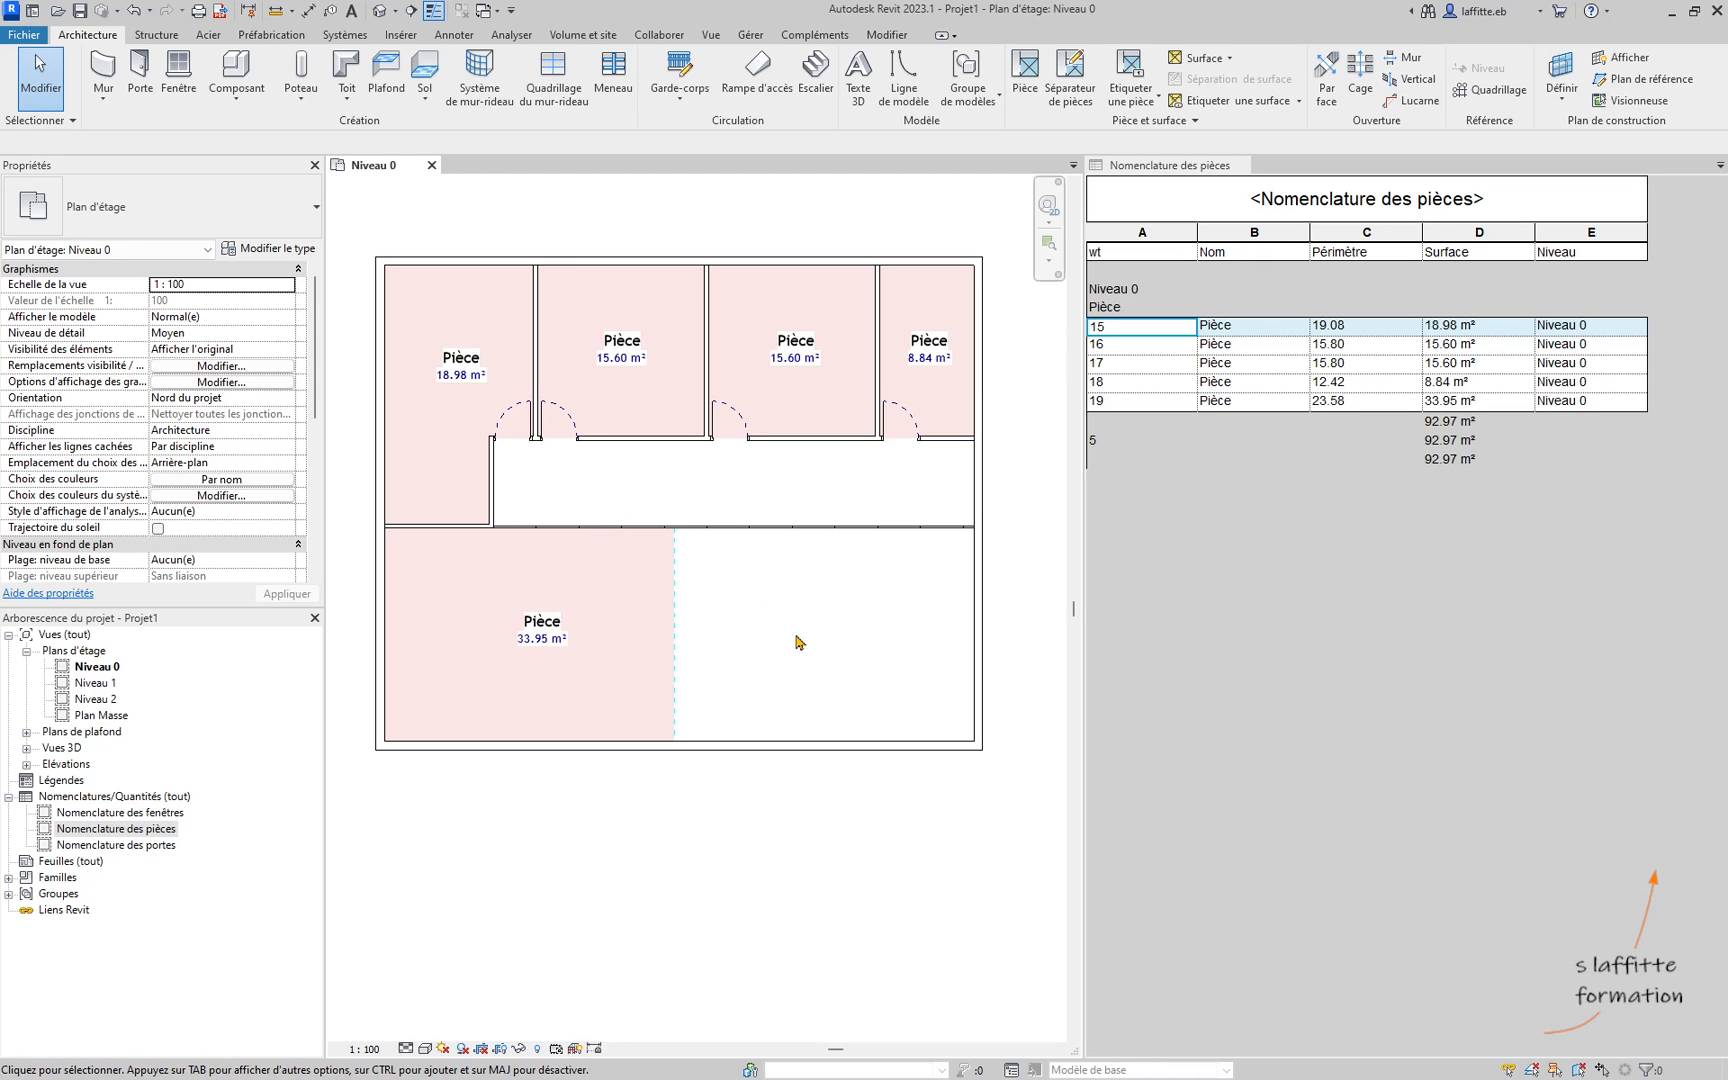
Step: Place a new tagged room in the empty area to the right of the separation line
{"action": "left_click", "coordinate": [1025, 78]}
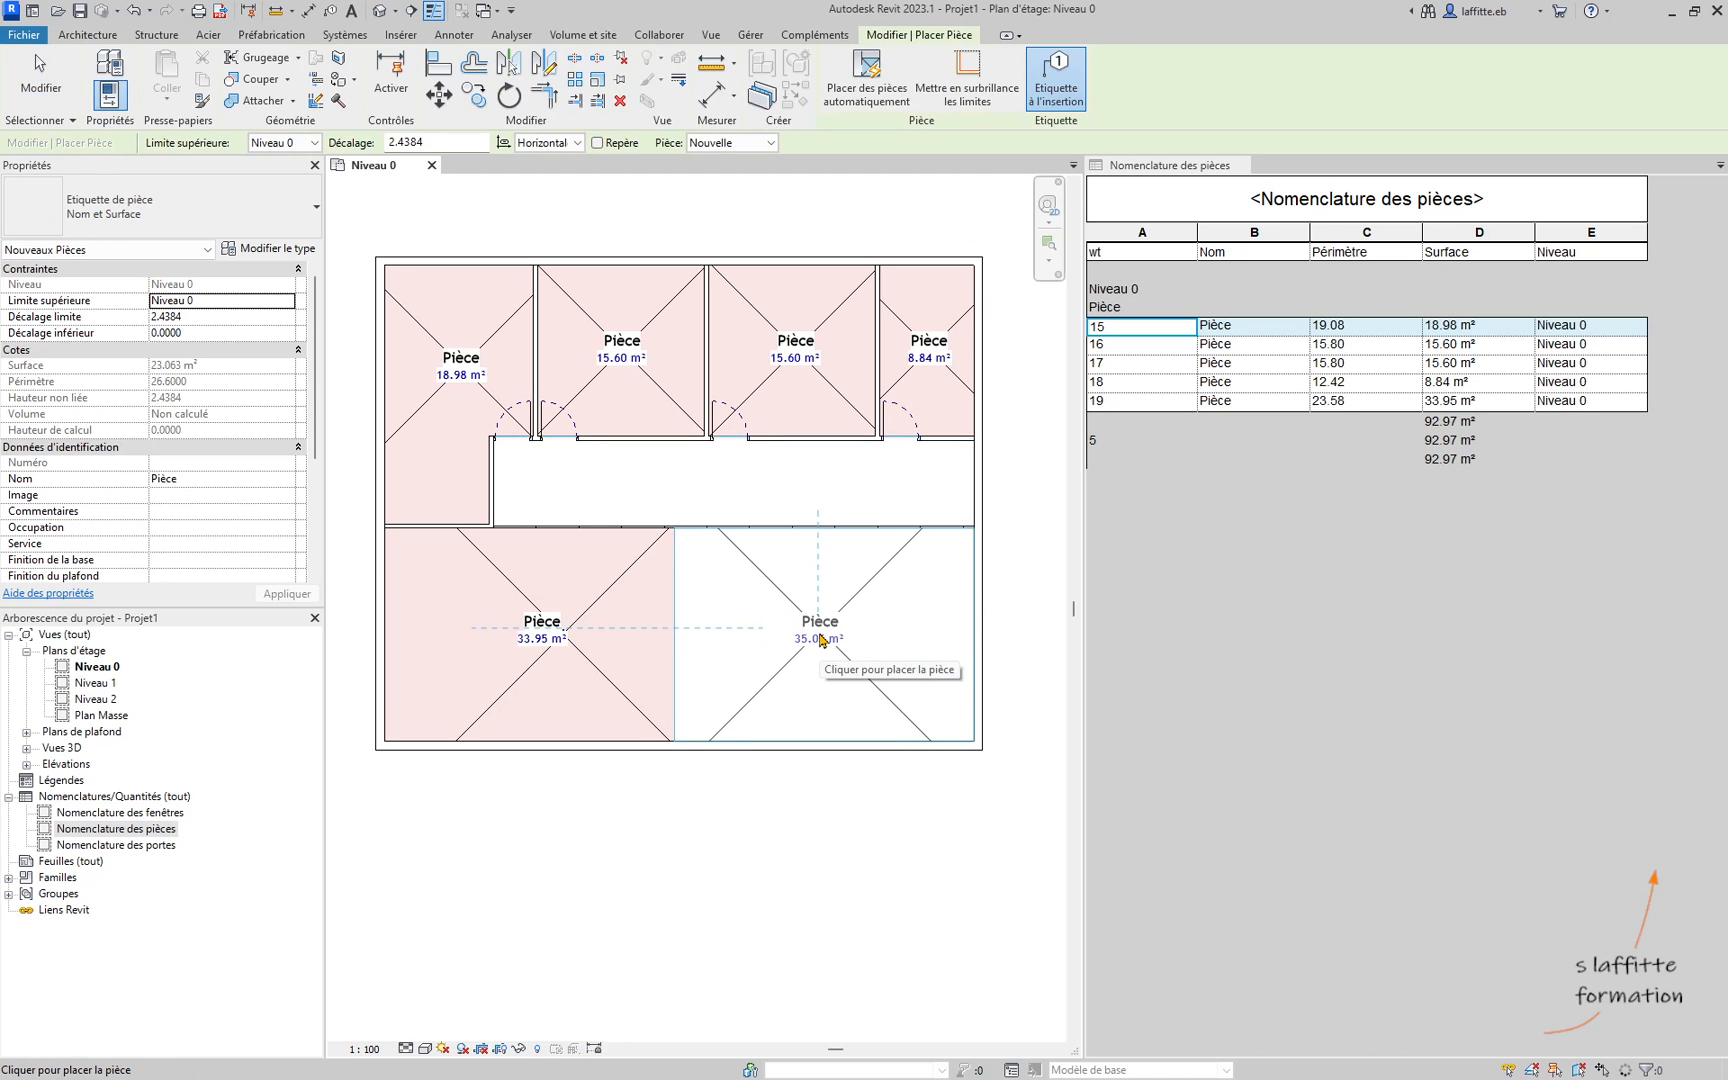
{"action": "left_click", "coordinate": [820, 638]}
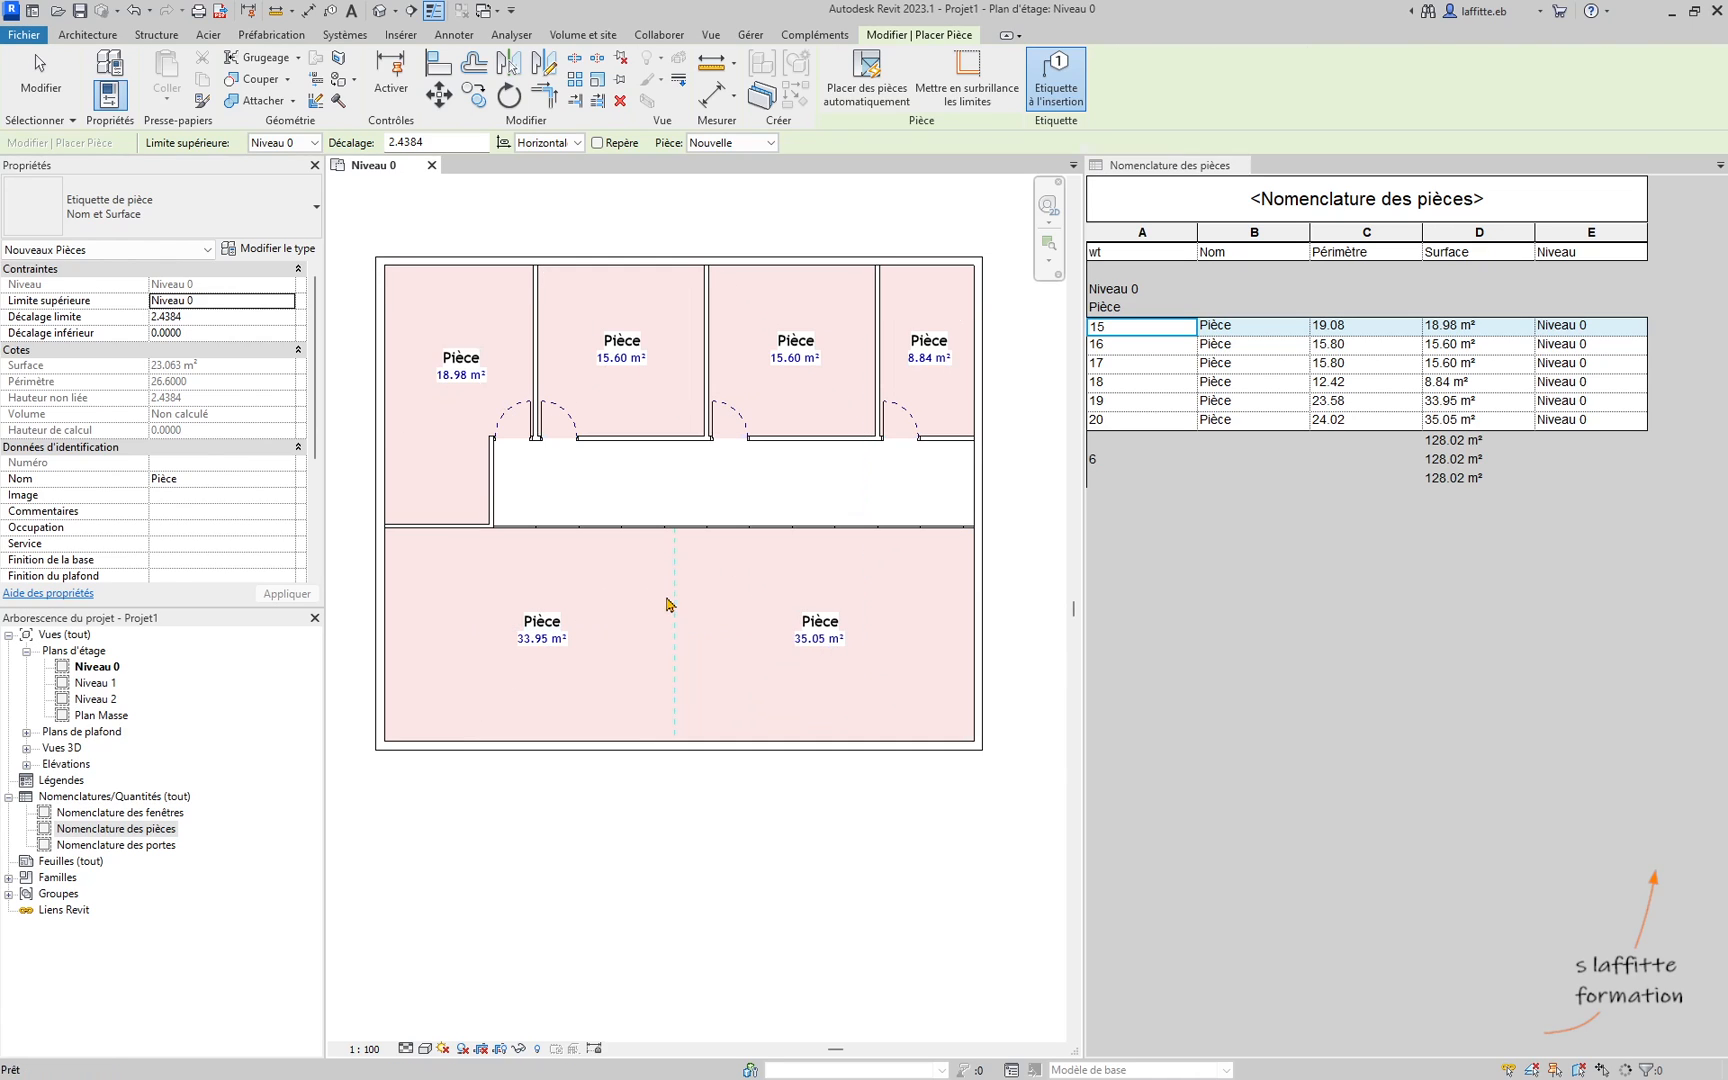
{"action": "key", "text": "Escape"}
Step: Delete the room separation line and remove the resulting redundant room from the plan
{"action": "left_click", "coordinate": [676, 578]}
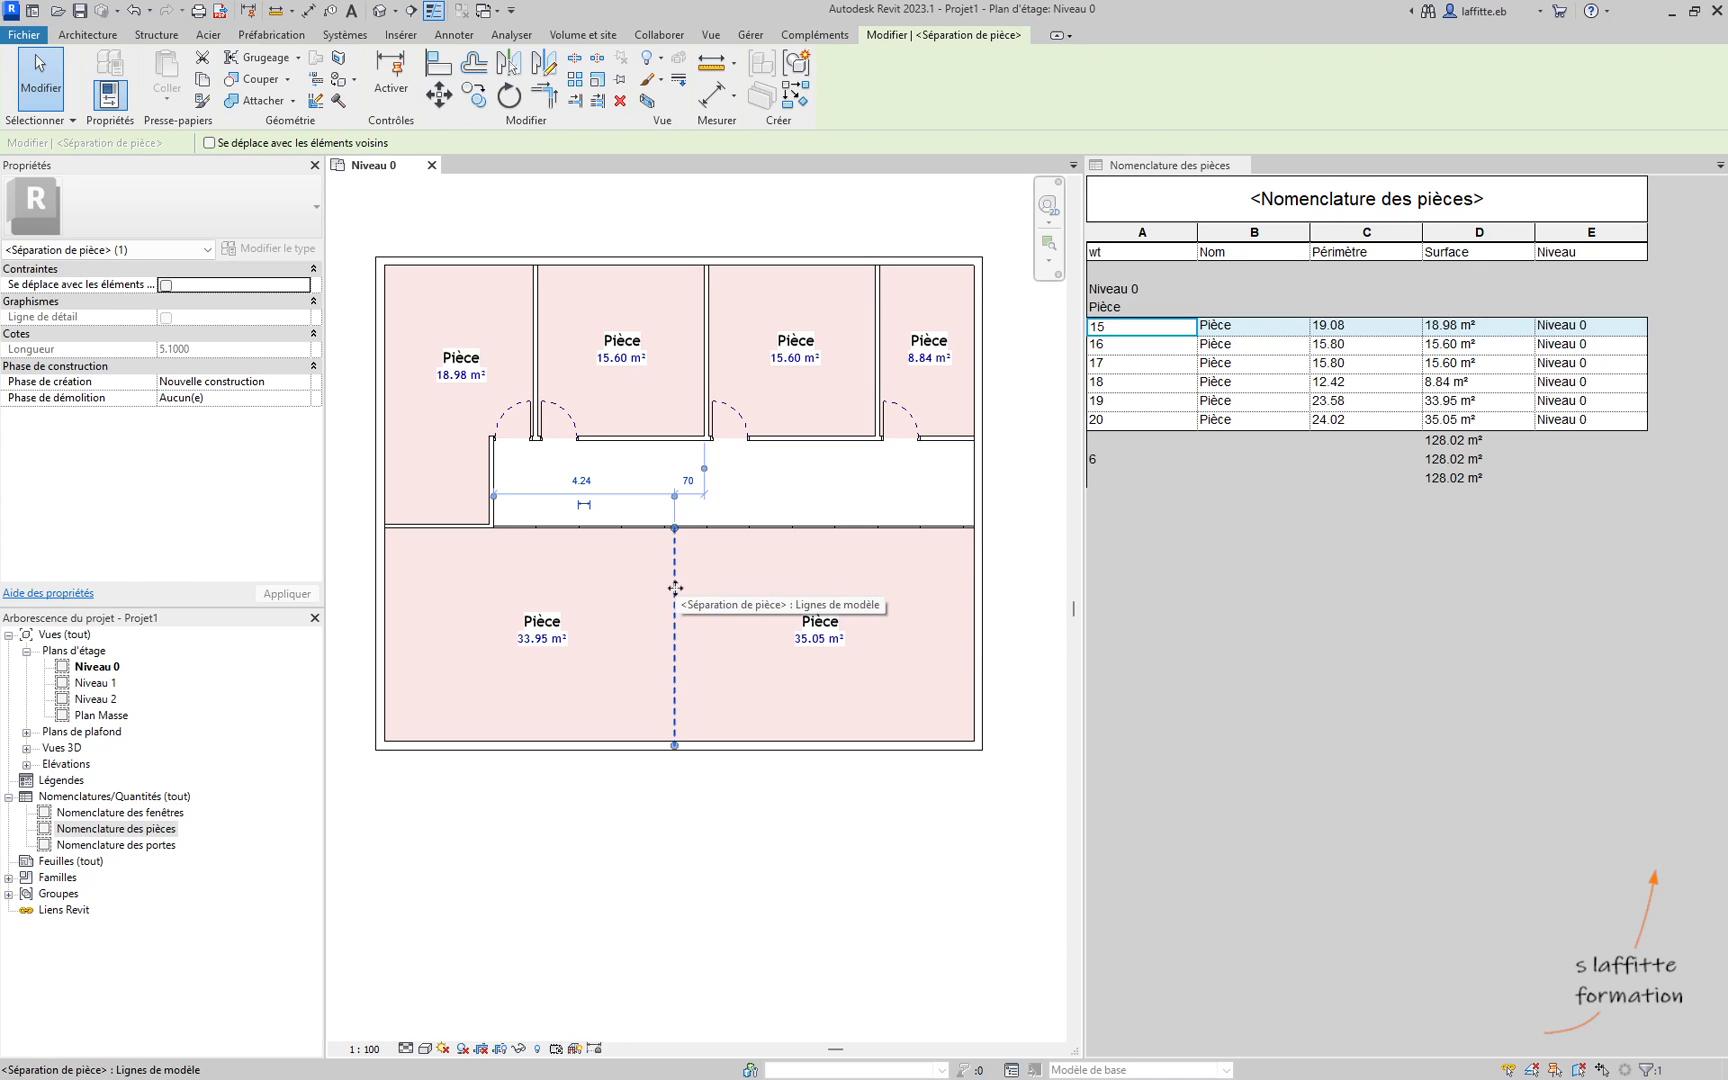
{"action": "key", "text": "Delete"}
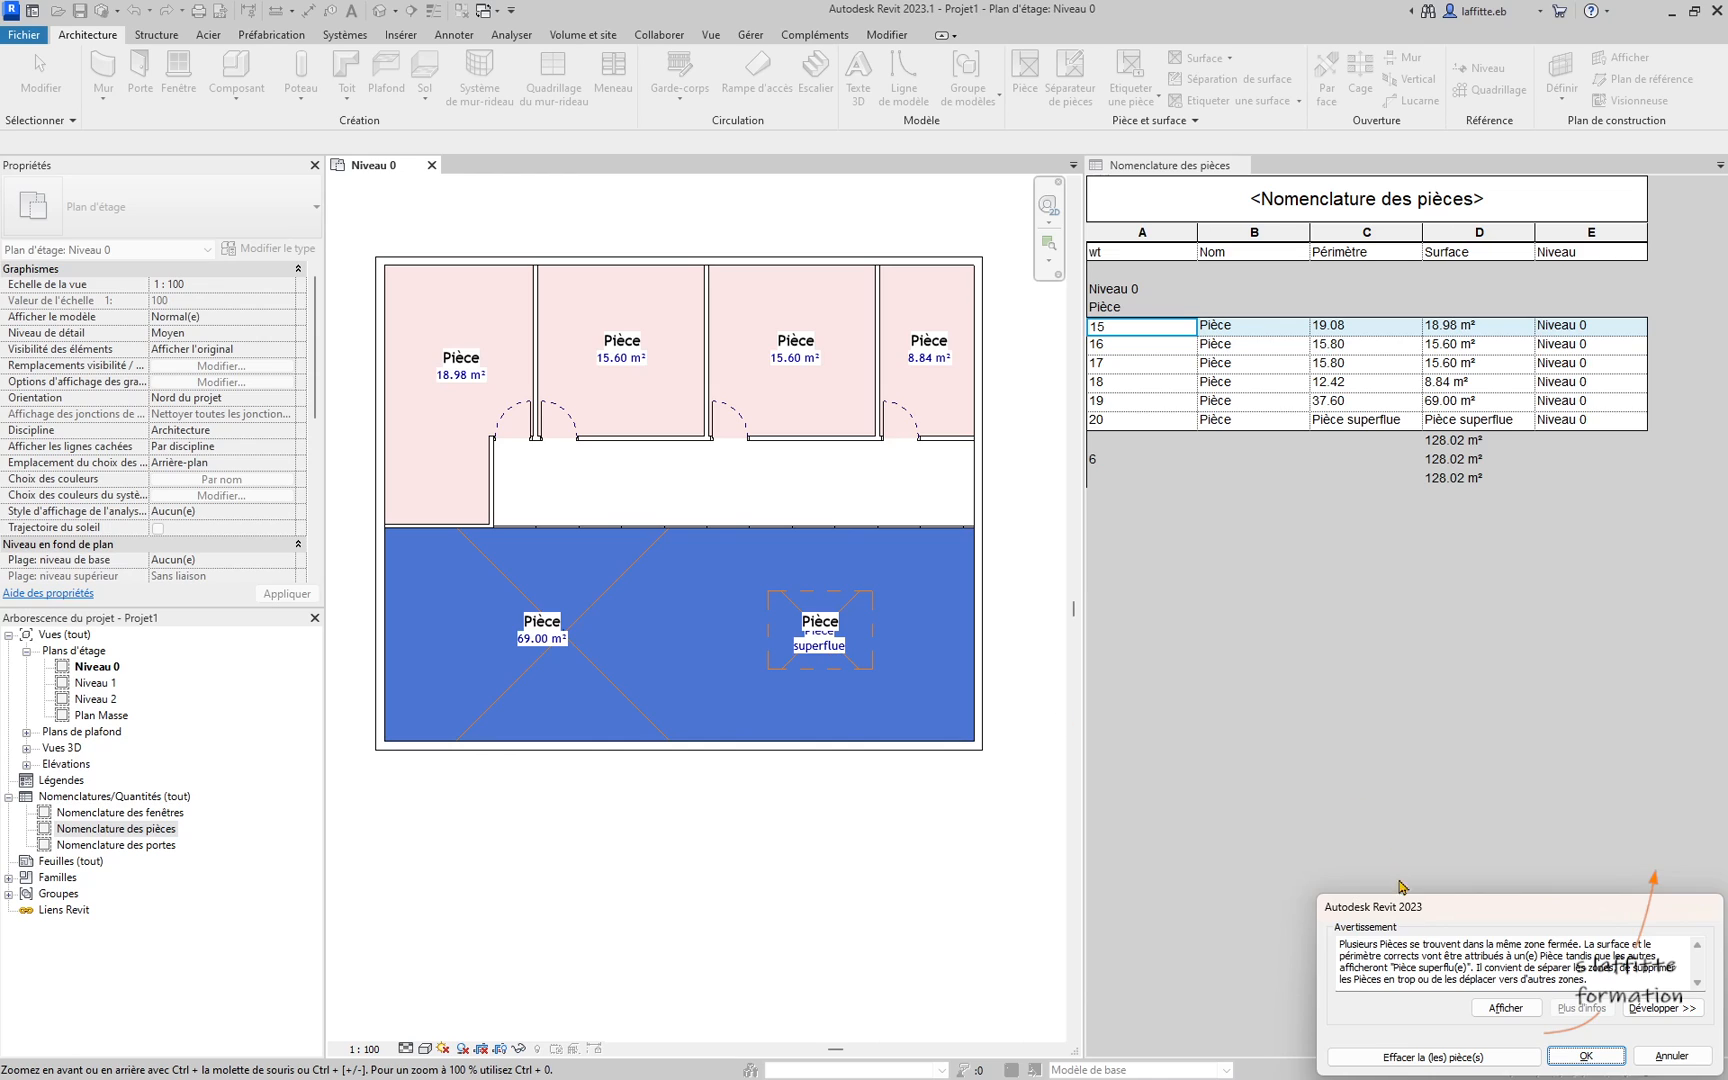
{"action": "left_click", "coordinate": [1441, 1062]}
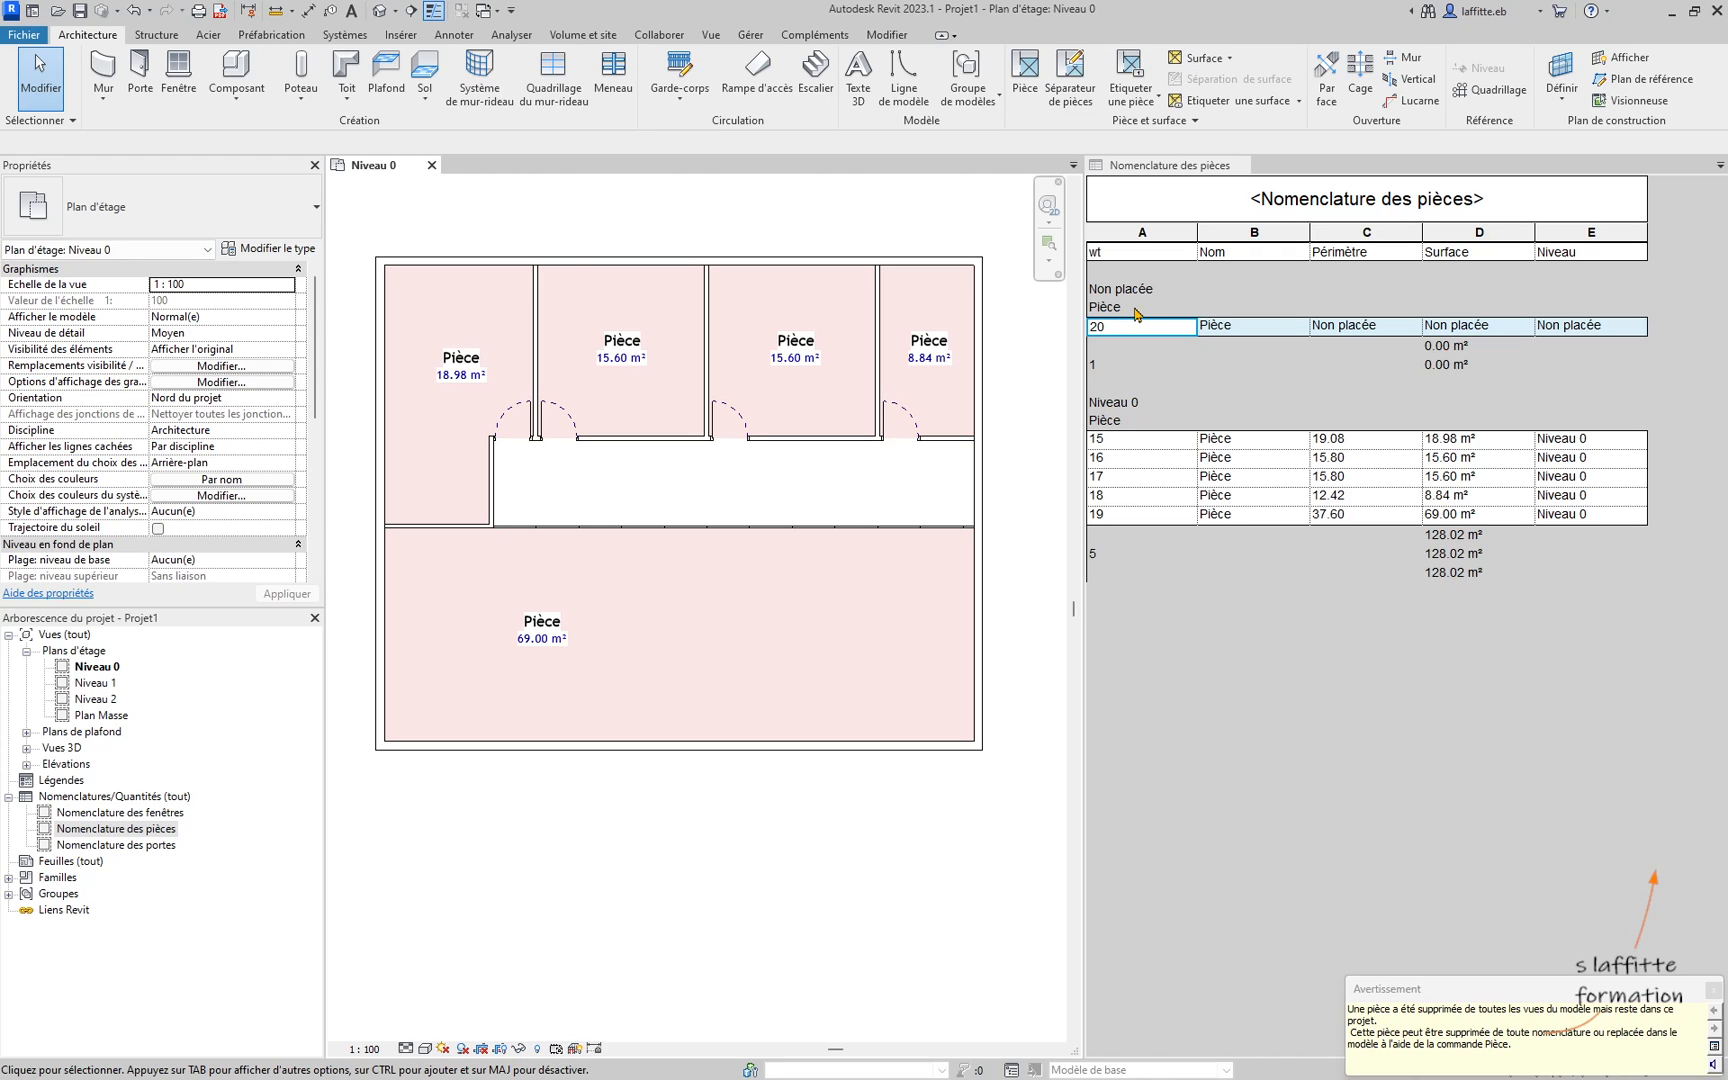
Step: Highlight rooms 15 to 19 one by one from the schedule to check which plan space each row matches
{"action": "left_click", "coordinate": [1117, 447]}
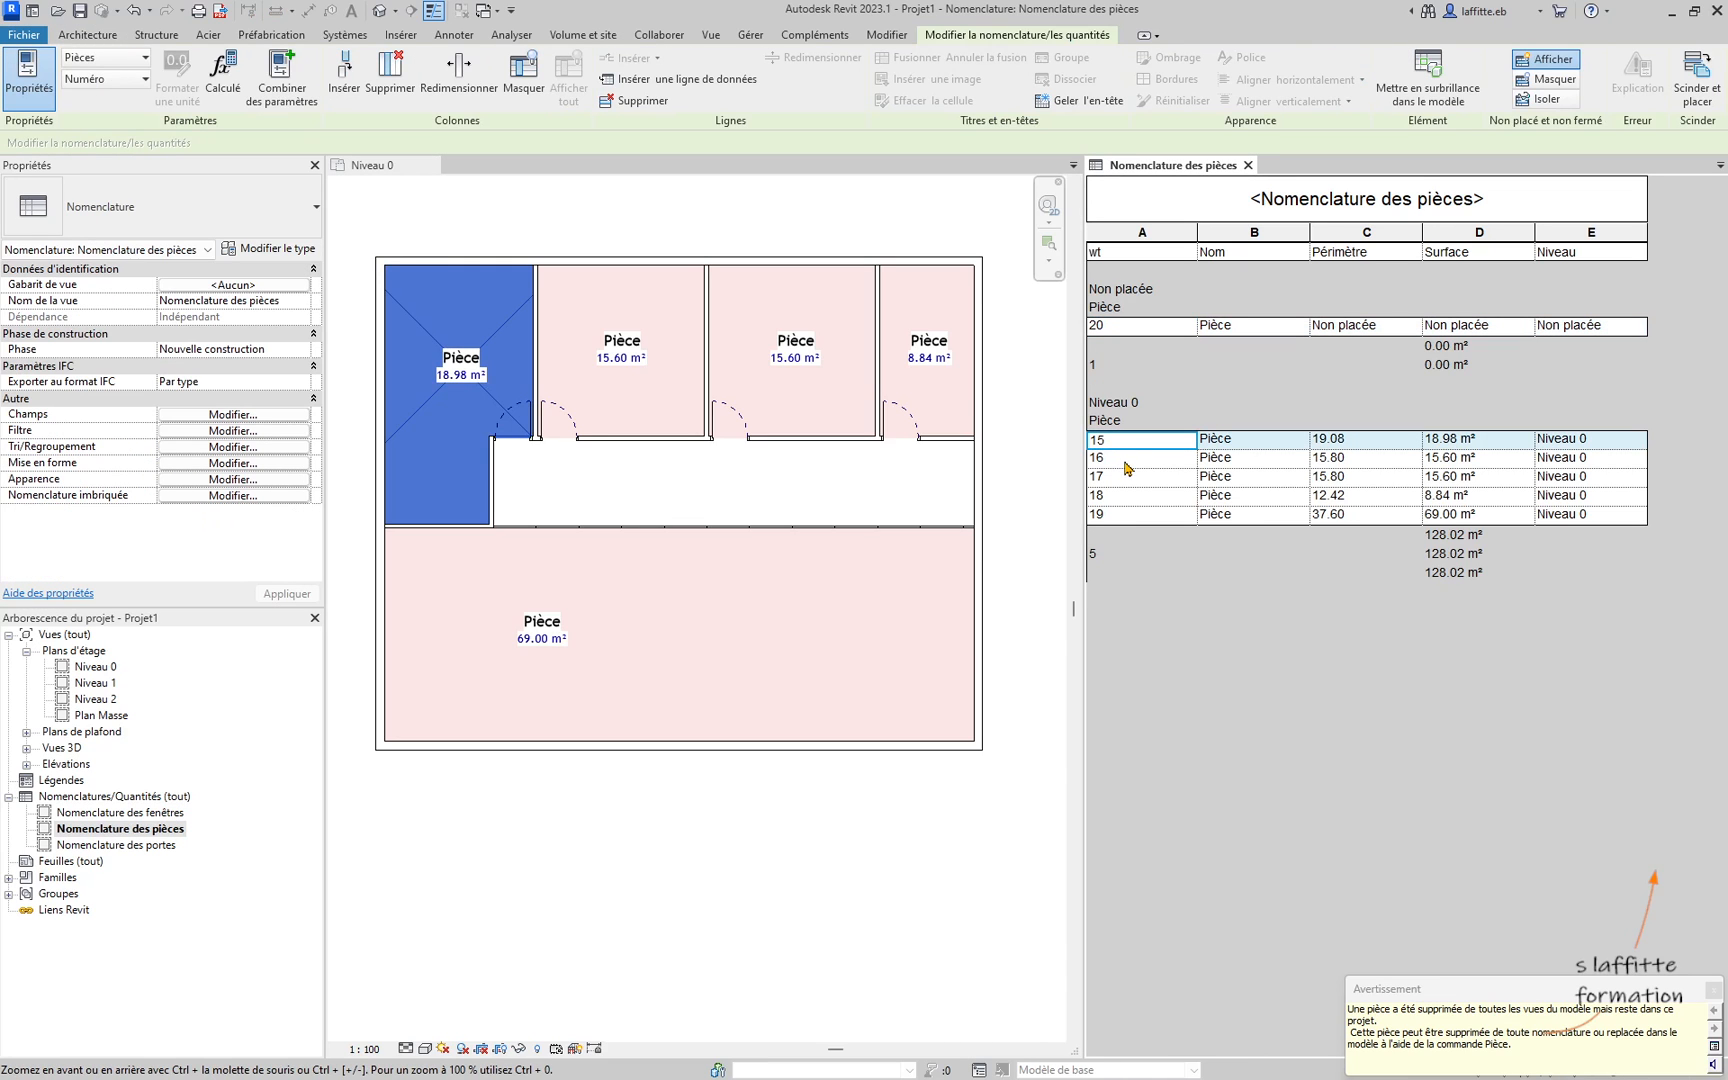
{"action": "left_click", "coordinate": [1124, 458]}
{"action": "left_click", "coordinate": [1130, 479]}
{"action": "left_click", "coordinate": [1140, 497]}
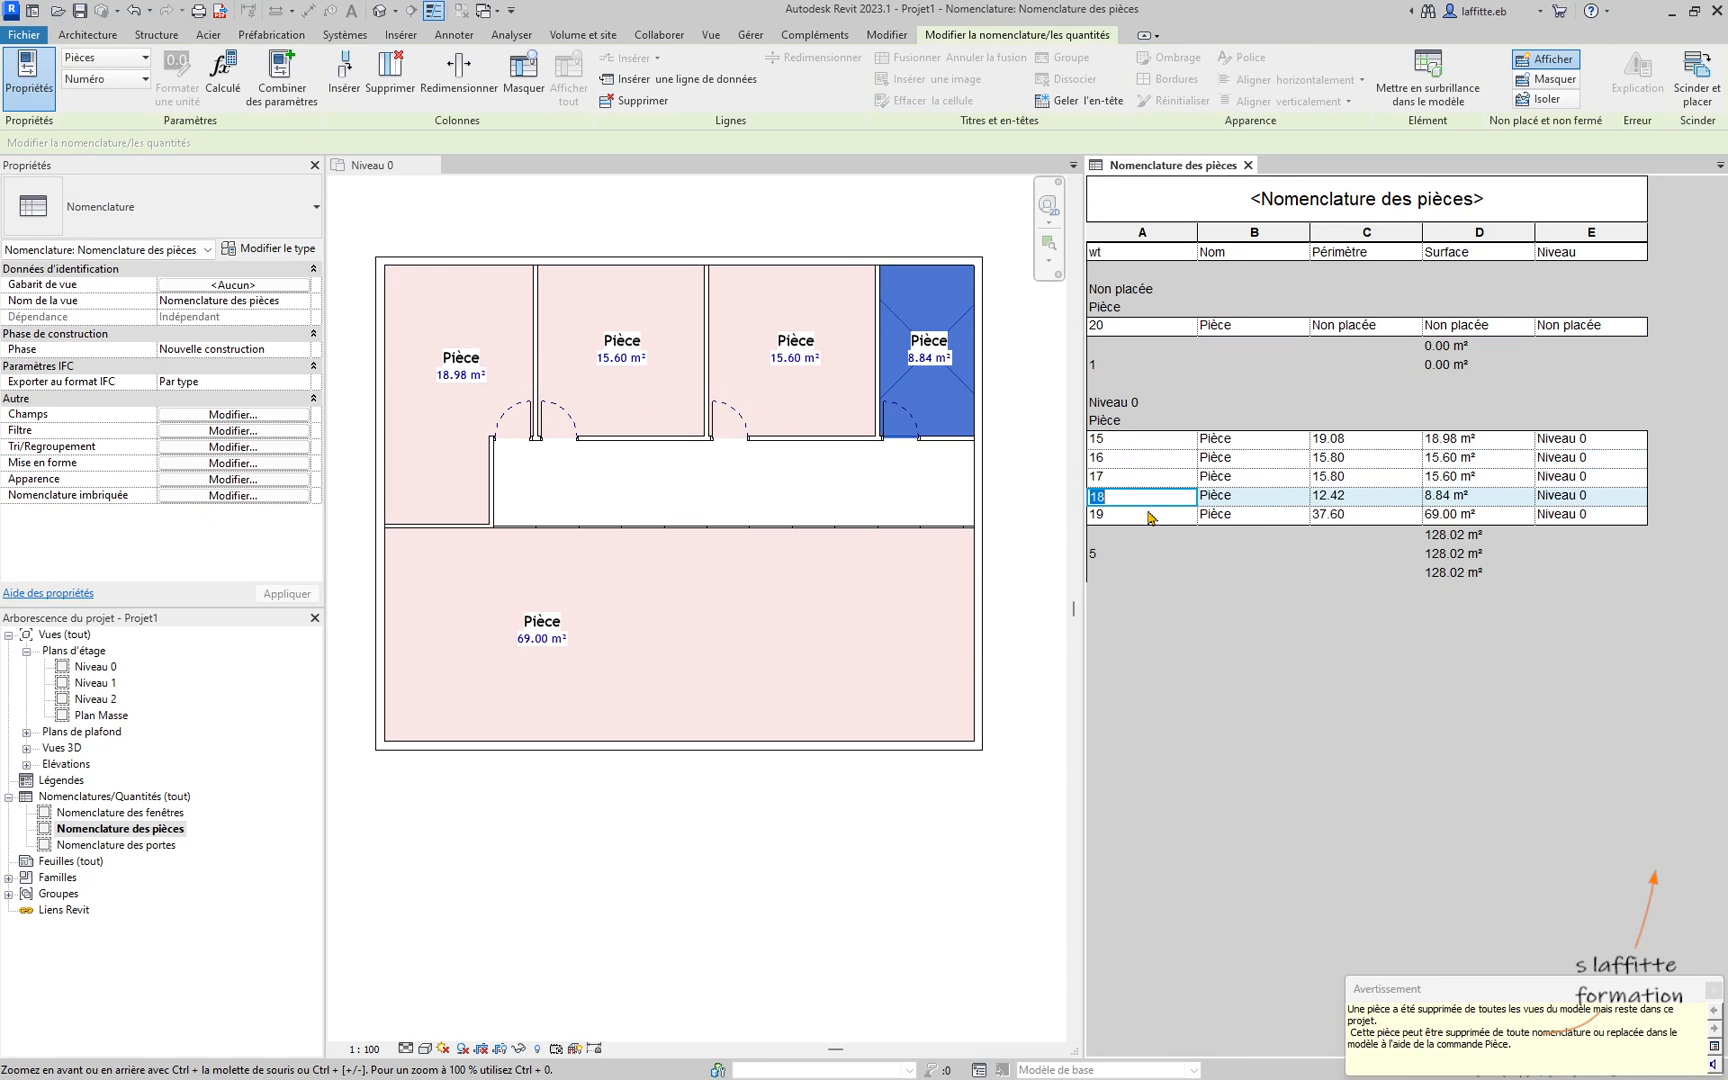
{"action": "left_click", "coordinate": [1150, 516]}
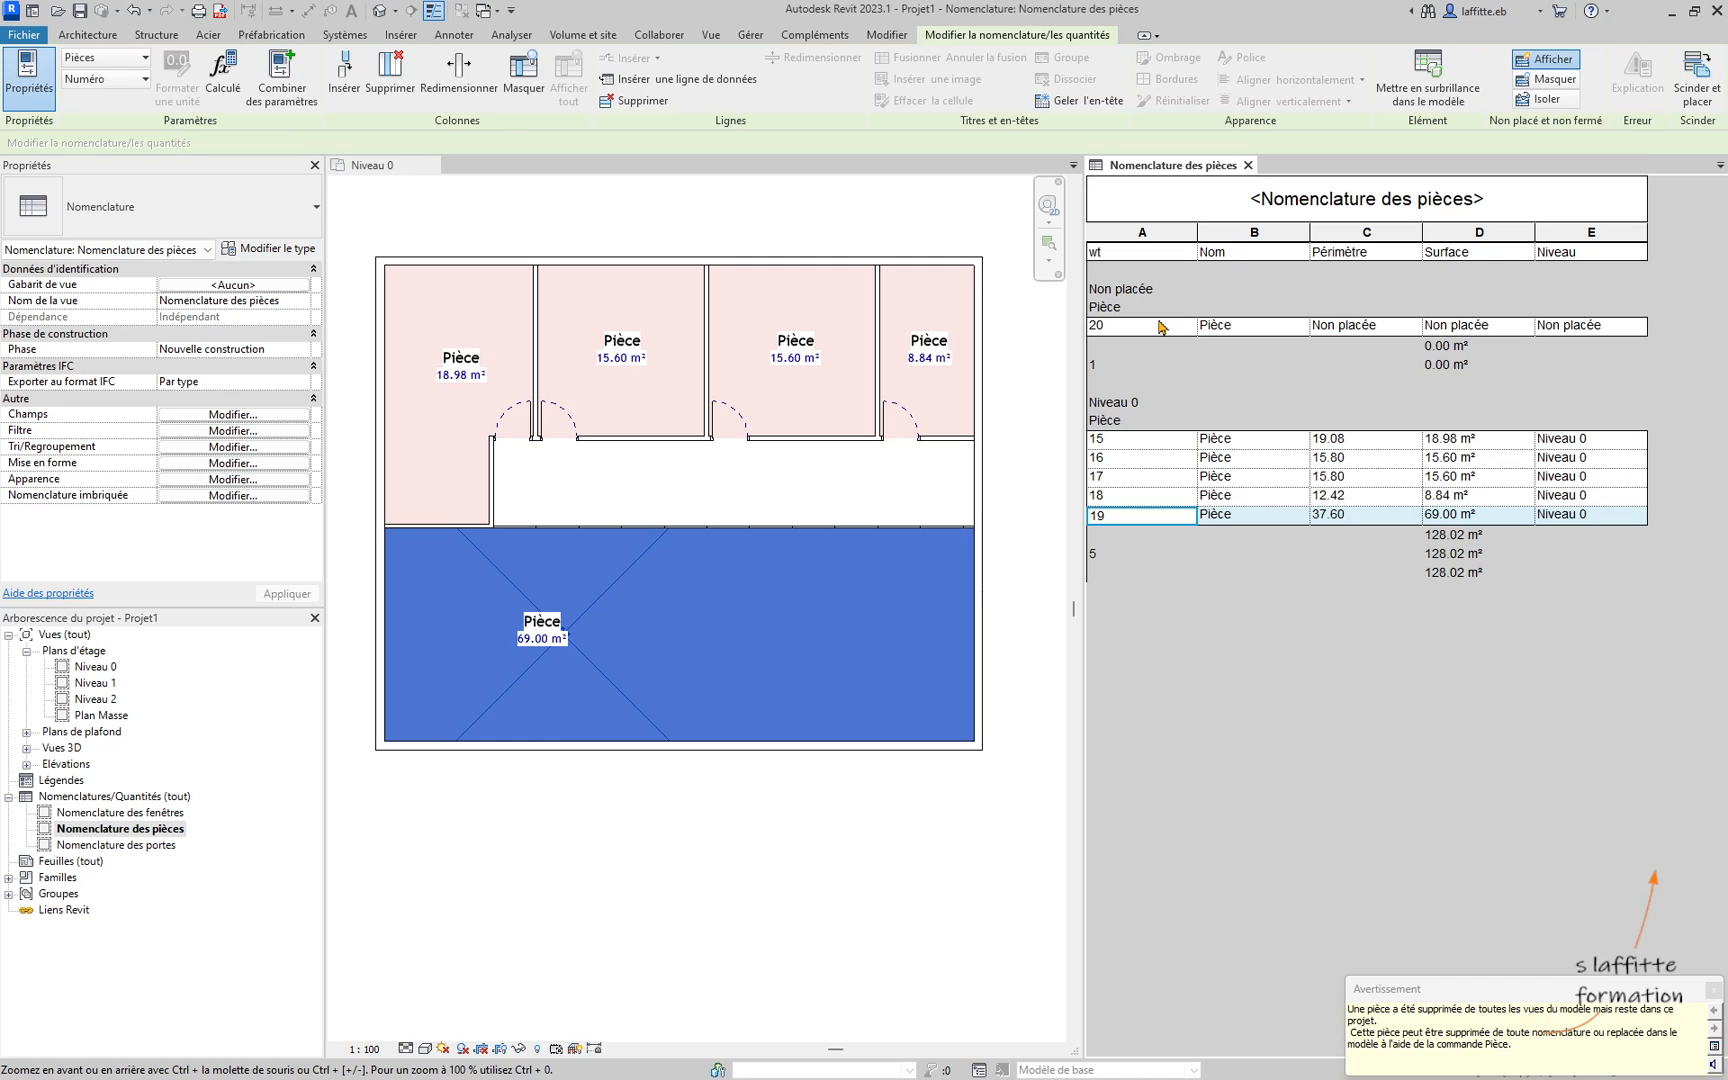
{"action": "left_click", "coordinate": [914, 694]}
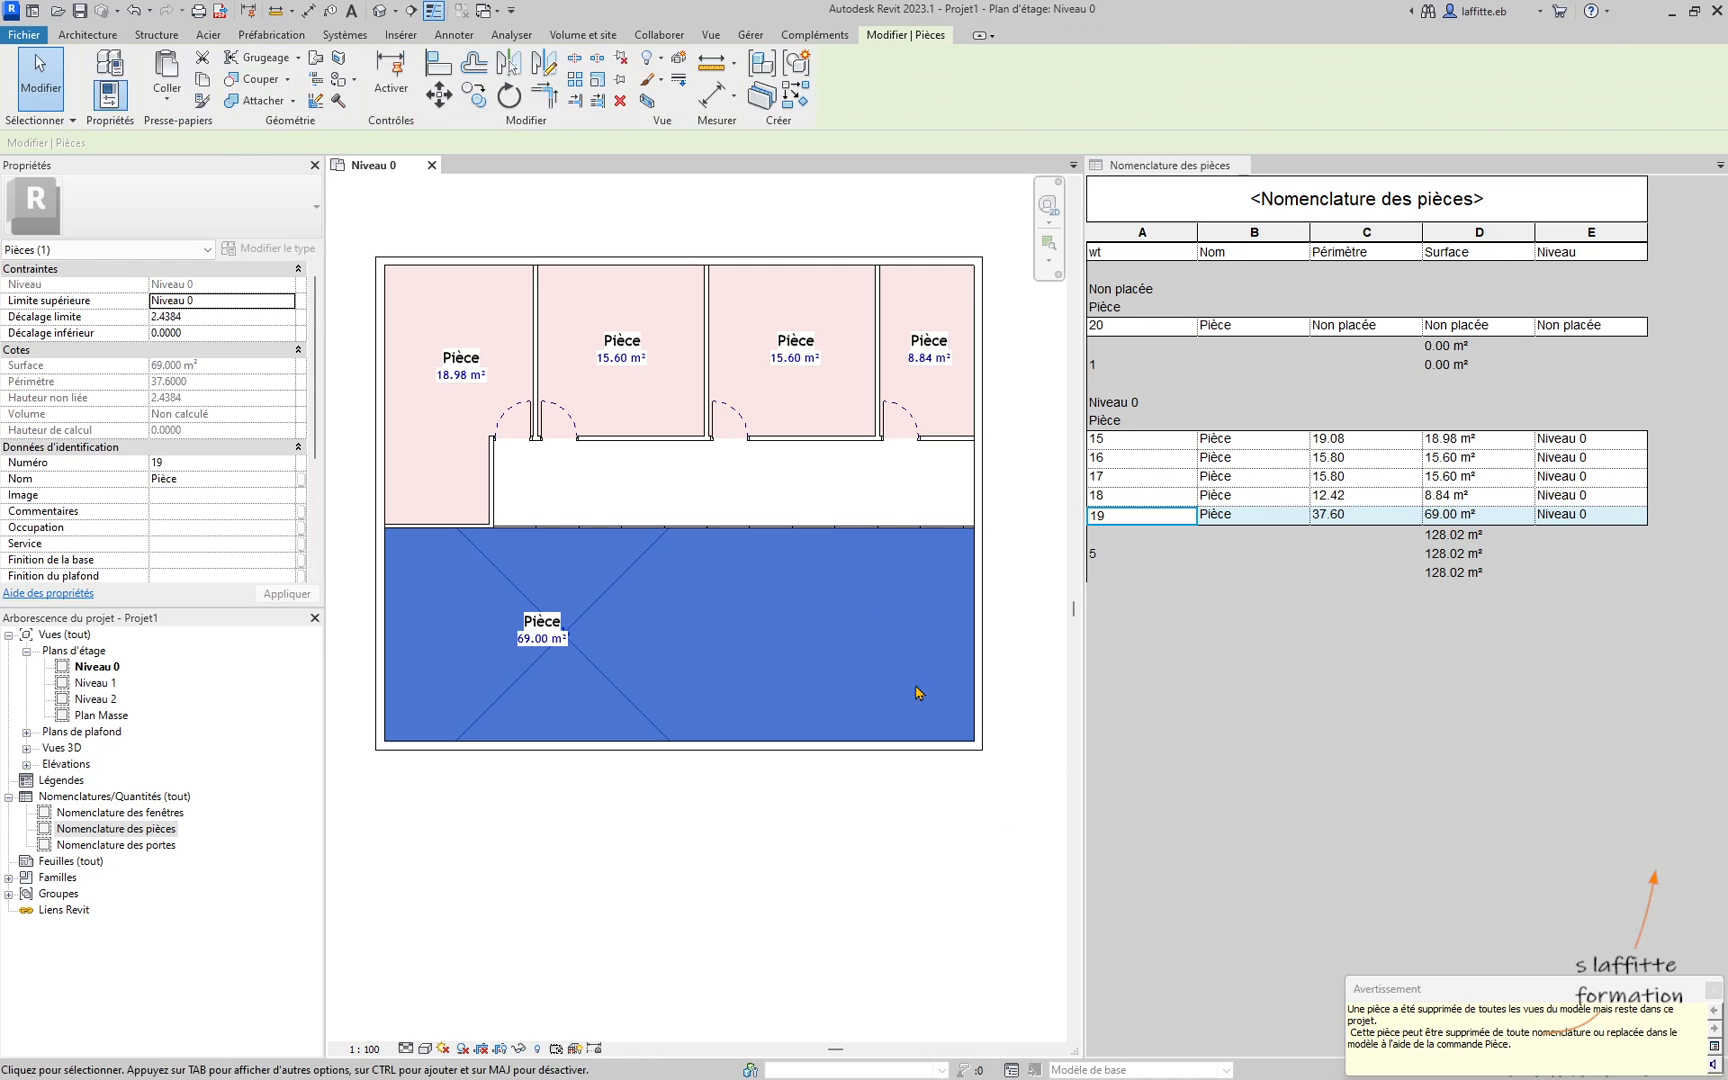
Step: Delete the row of unplaced room 20 from the room schedule and accept the removal of the room and its tags
{"action": "left_click", "coordinate": [1238, 330]}
{"action": "right_click", "coordinate": [1240, 331]}
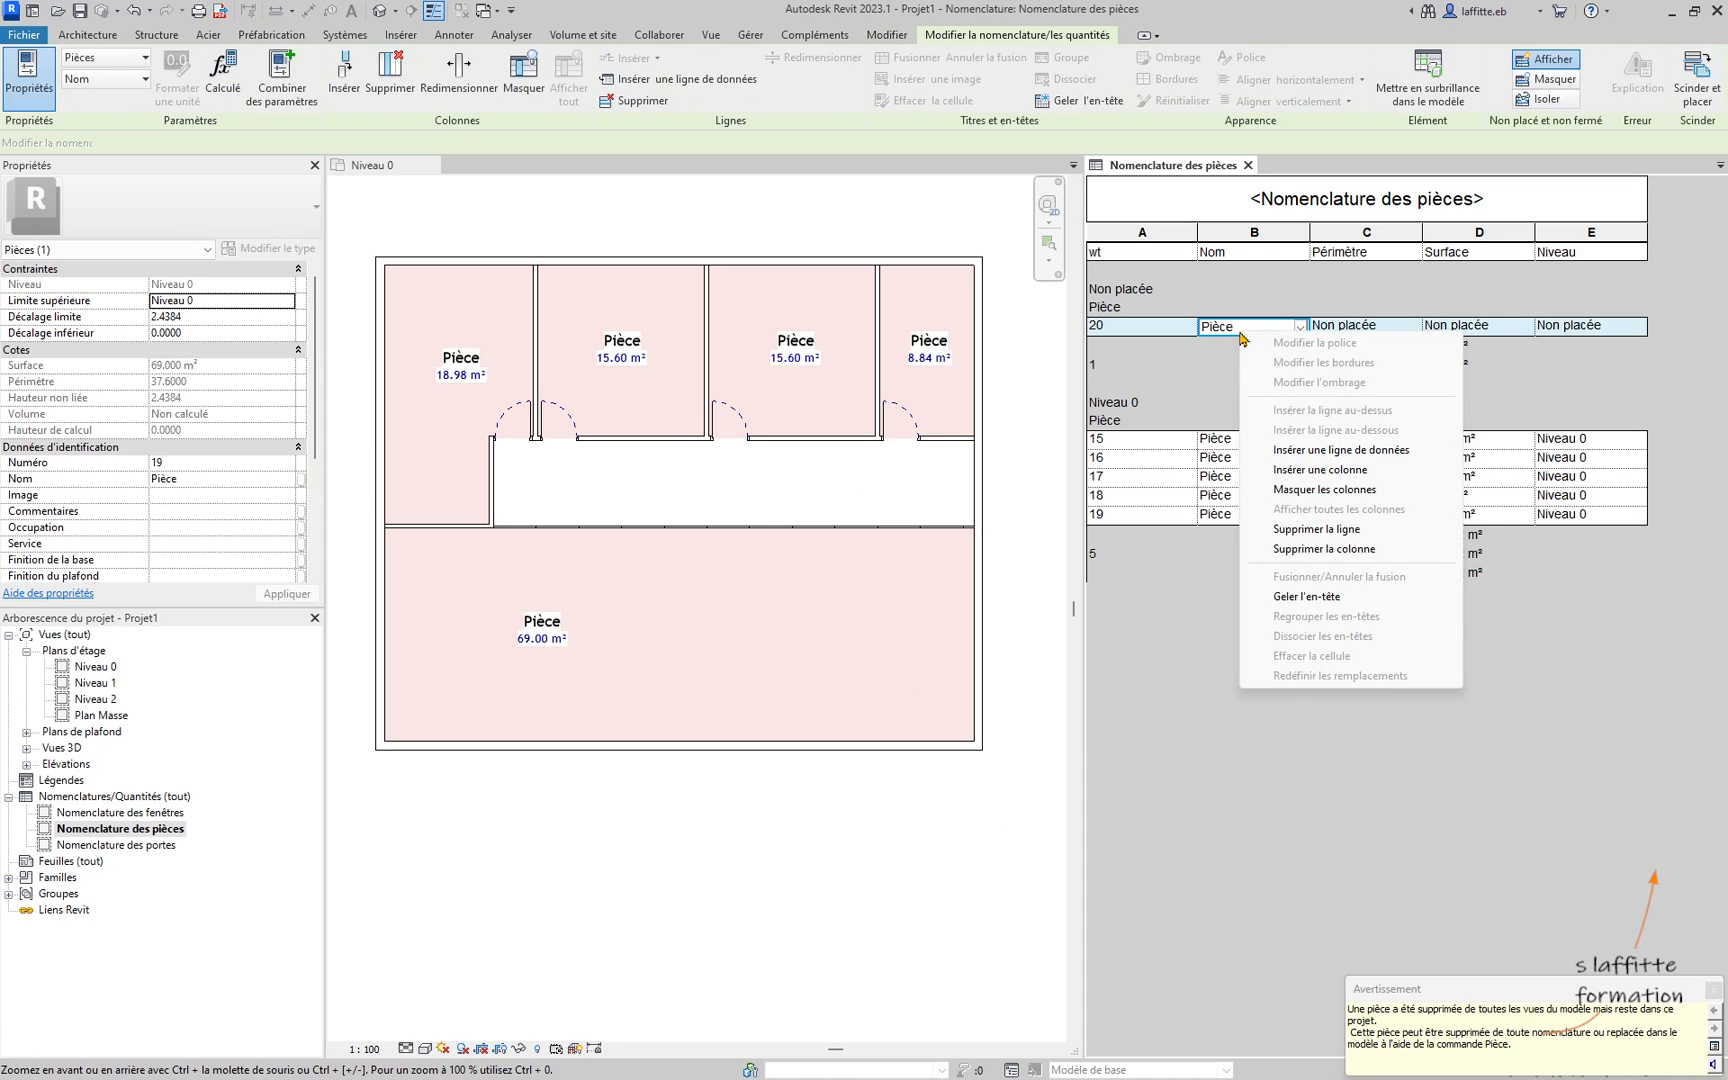
{"action": "left_click", "coordinate": [1326, 532]}
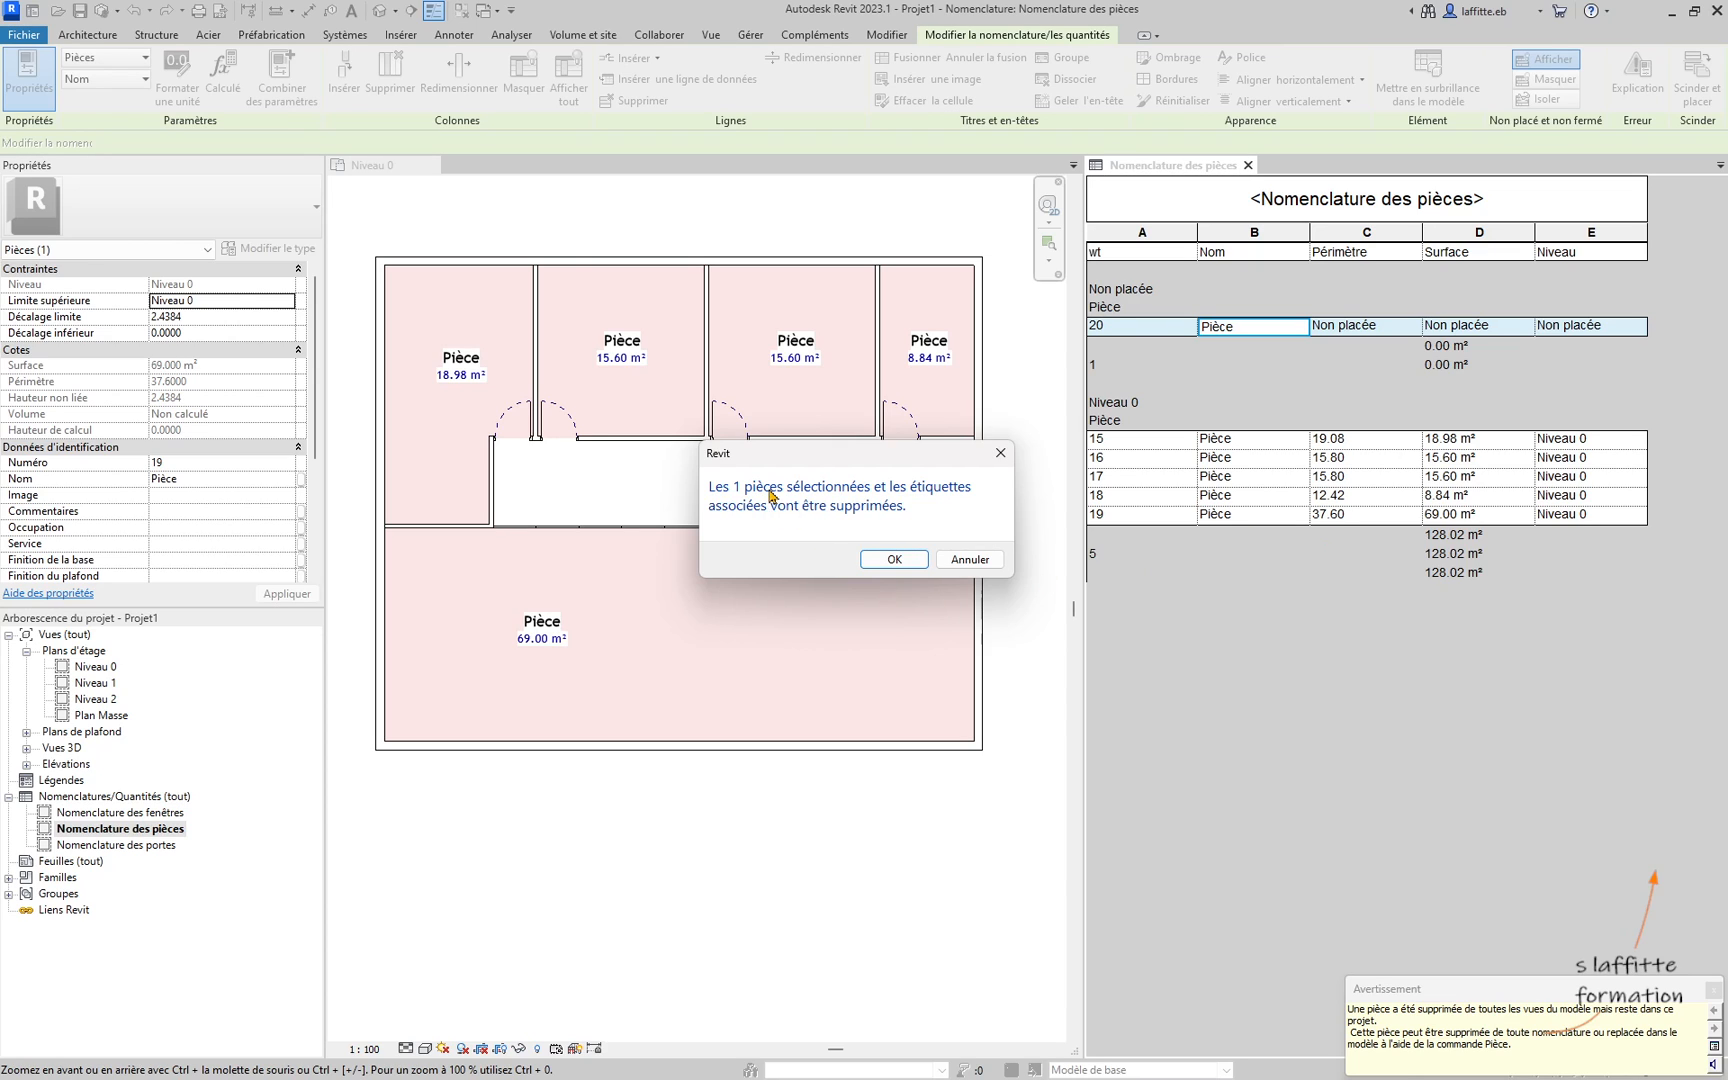
{"action": "left_click", "coordinate": [894, 560]}
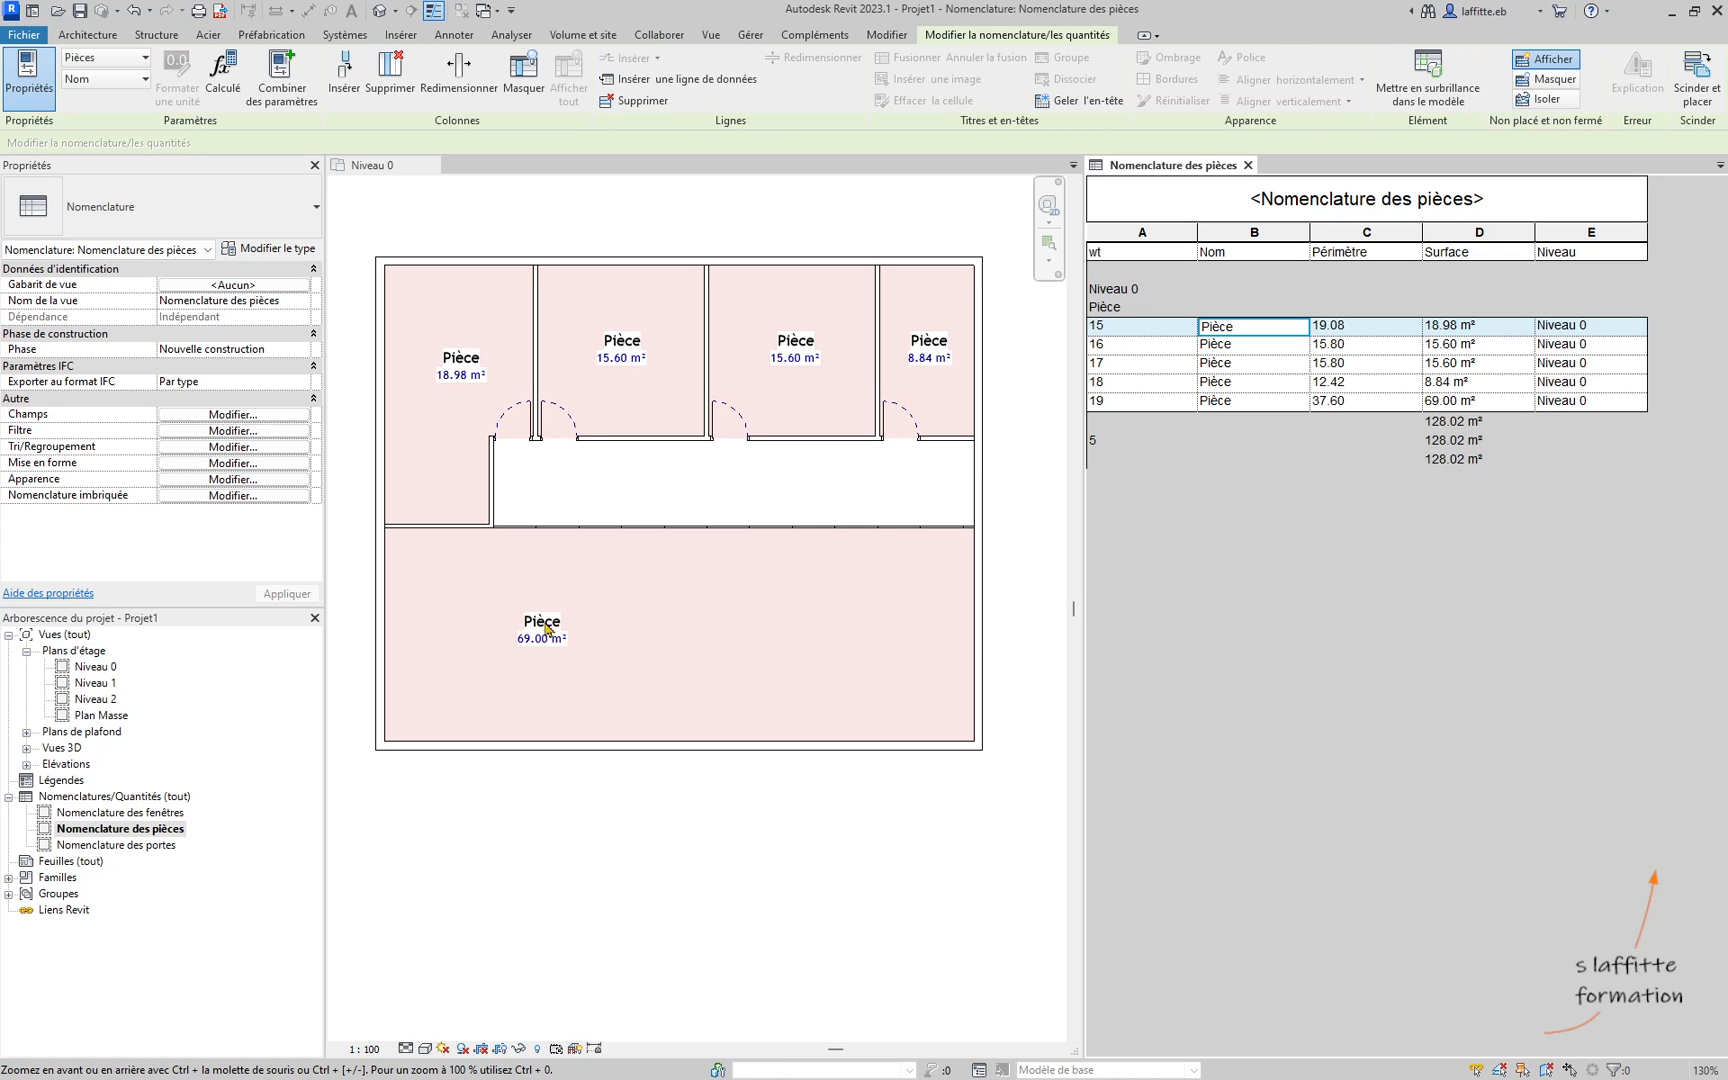
Step: Remove room 19 from the large lower space of the Niveau 0 plan
{"action": "left_click", "coordinate": [605, 623]}
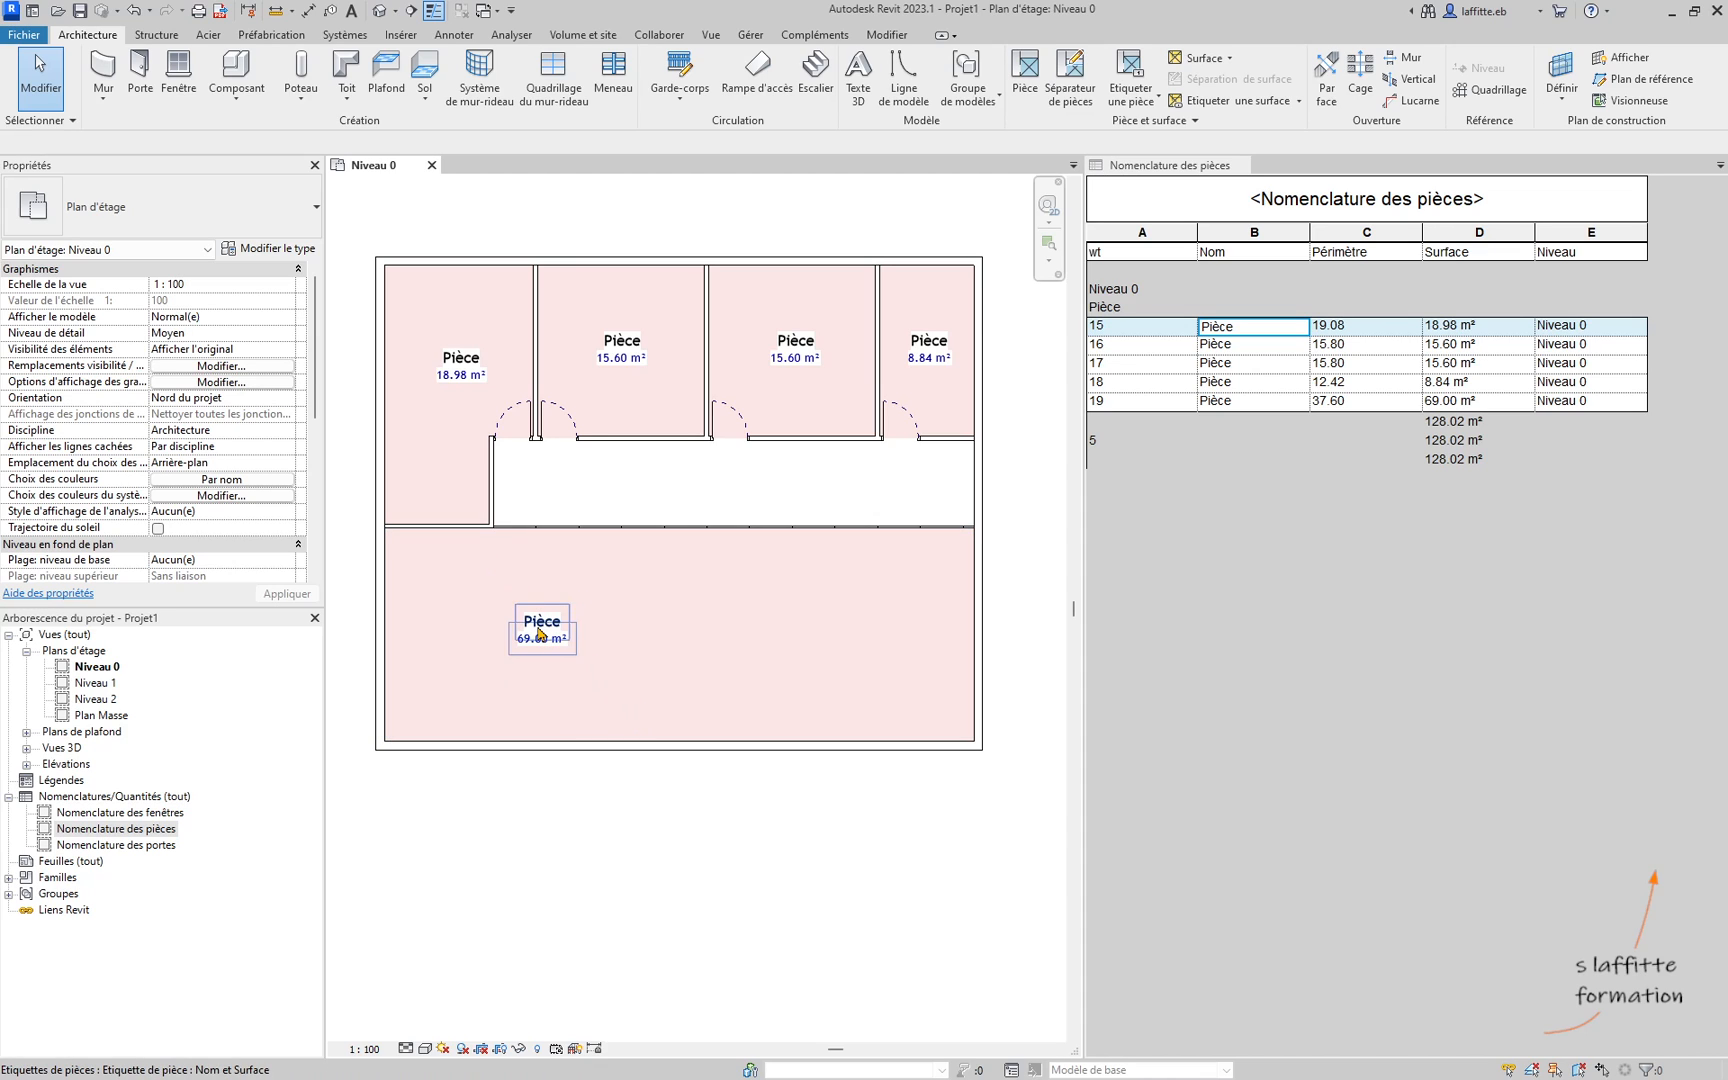
{"action": "left_click", "coordinate": [591, 614]}
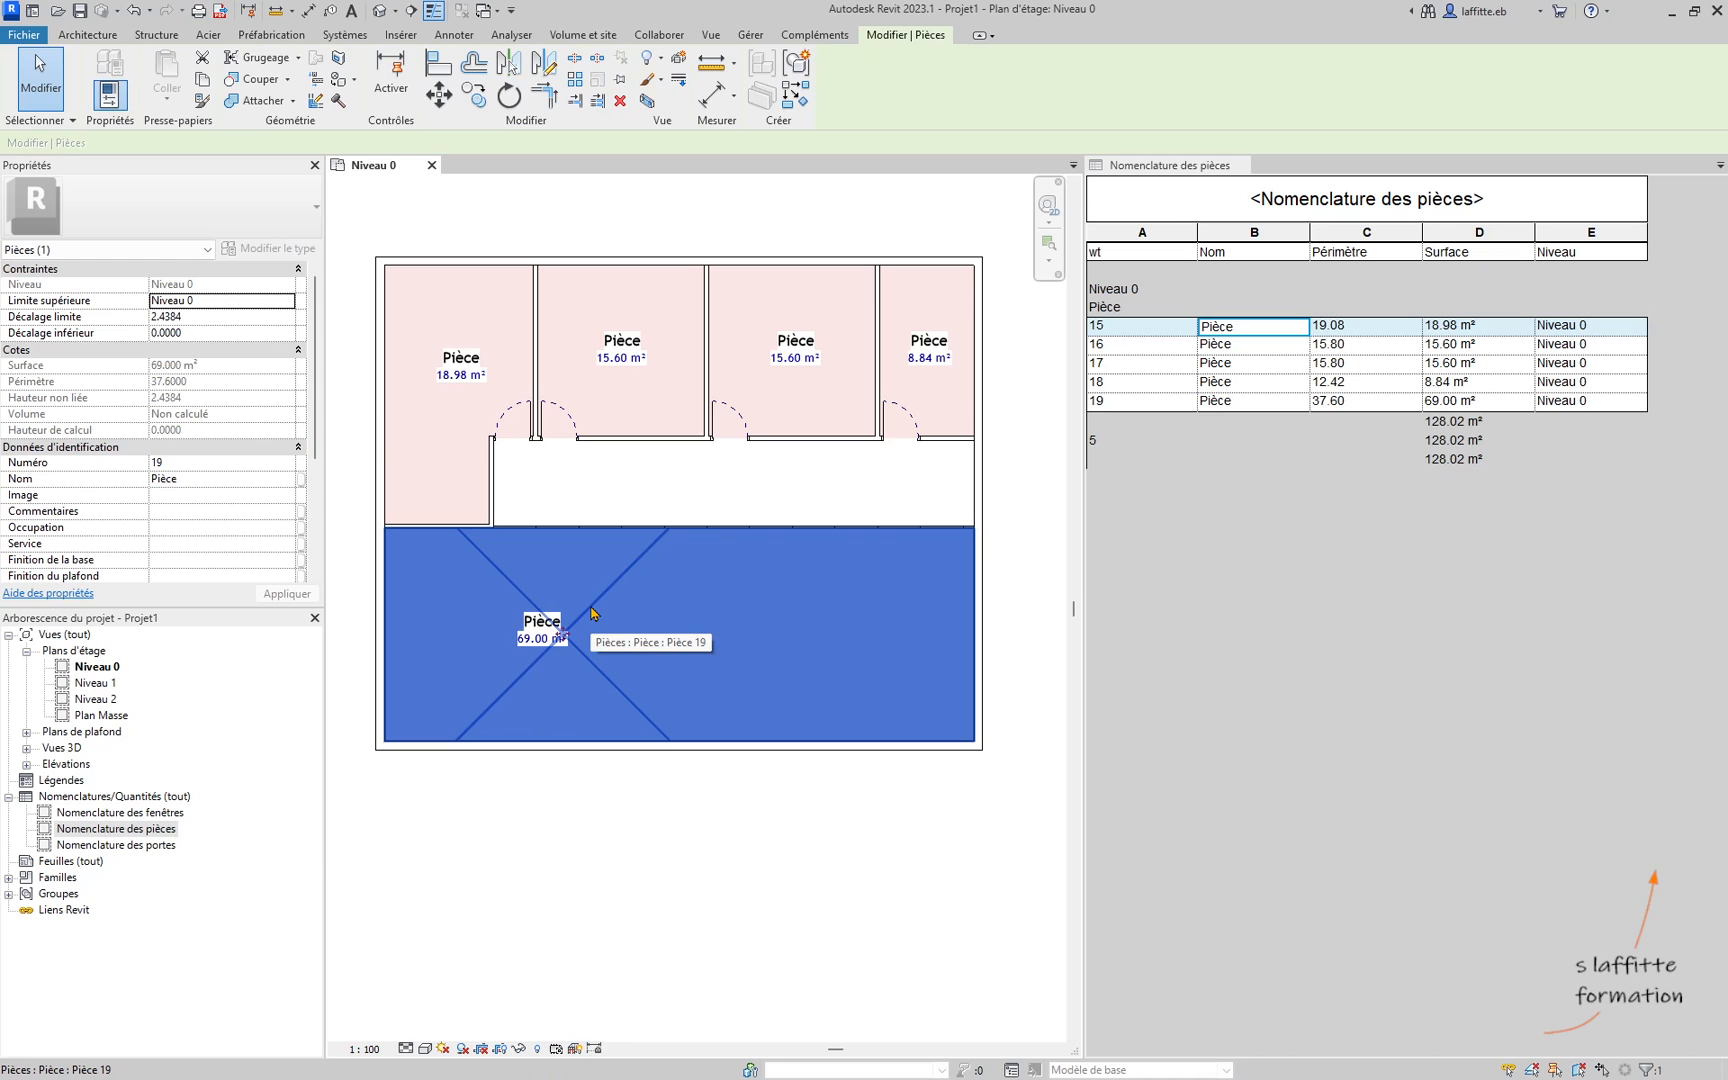
{"action": "key", "text": "Delete"}
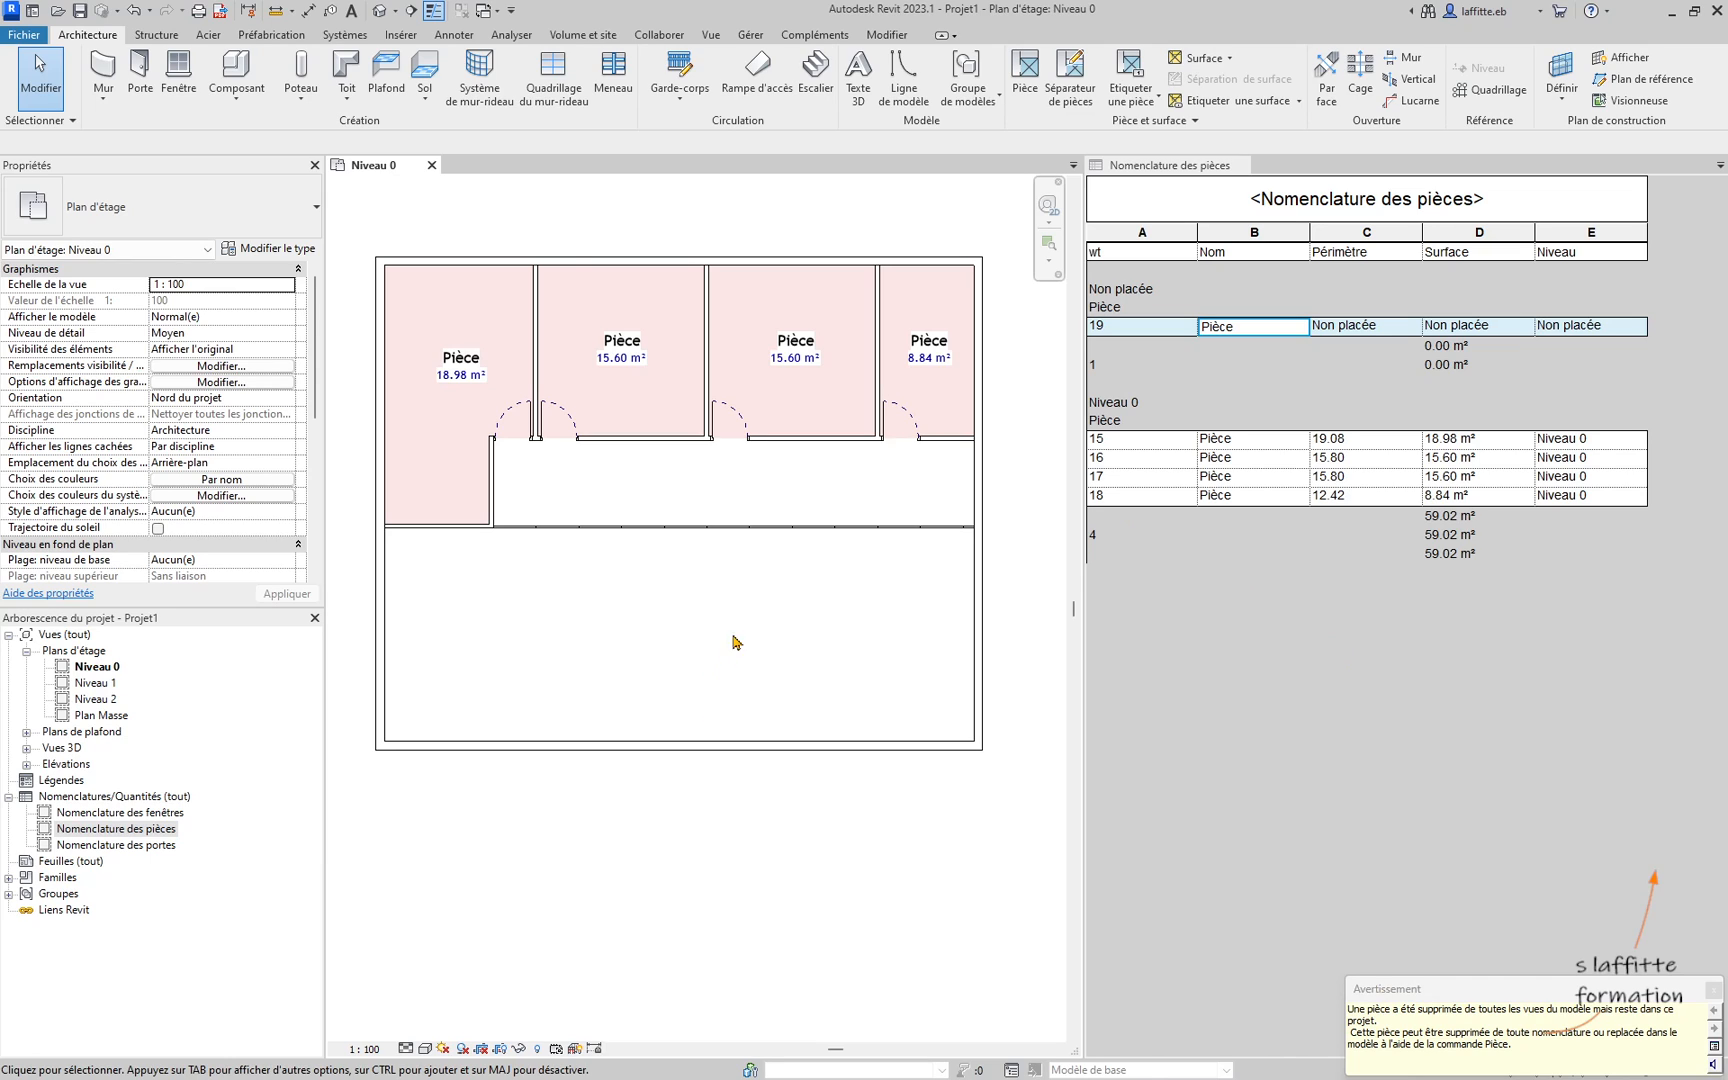
Step: Place the existing unplaced room 19 with its tag near the middle of the large lower space
{"action": "left_click", "coordinate": [1025, 90]}
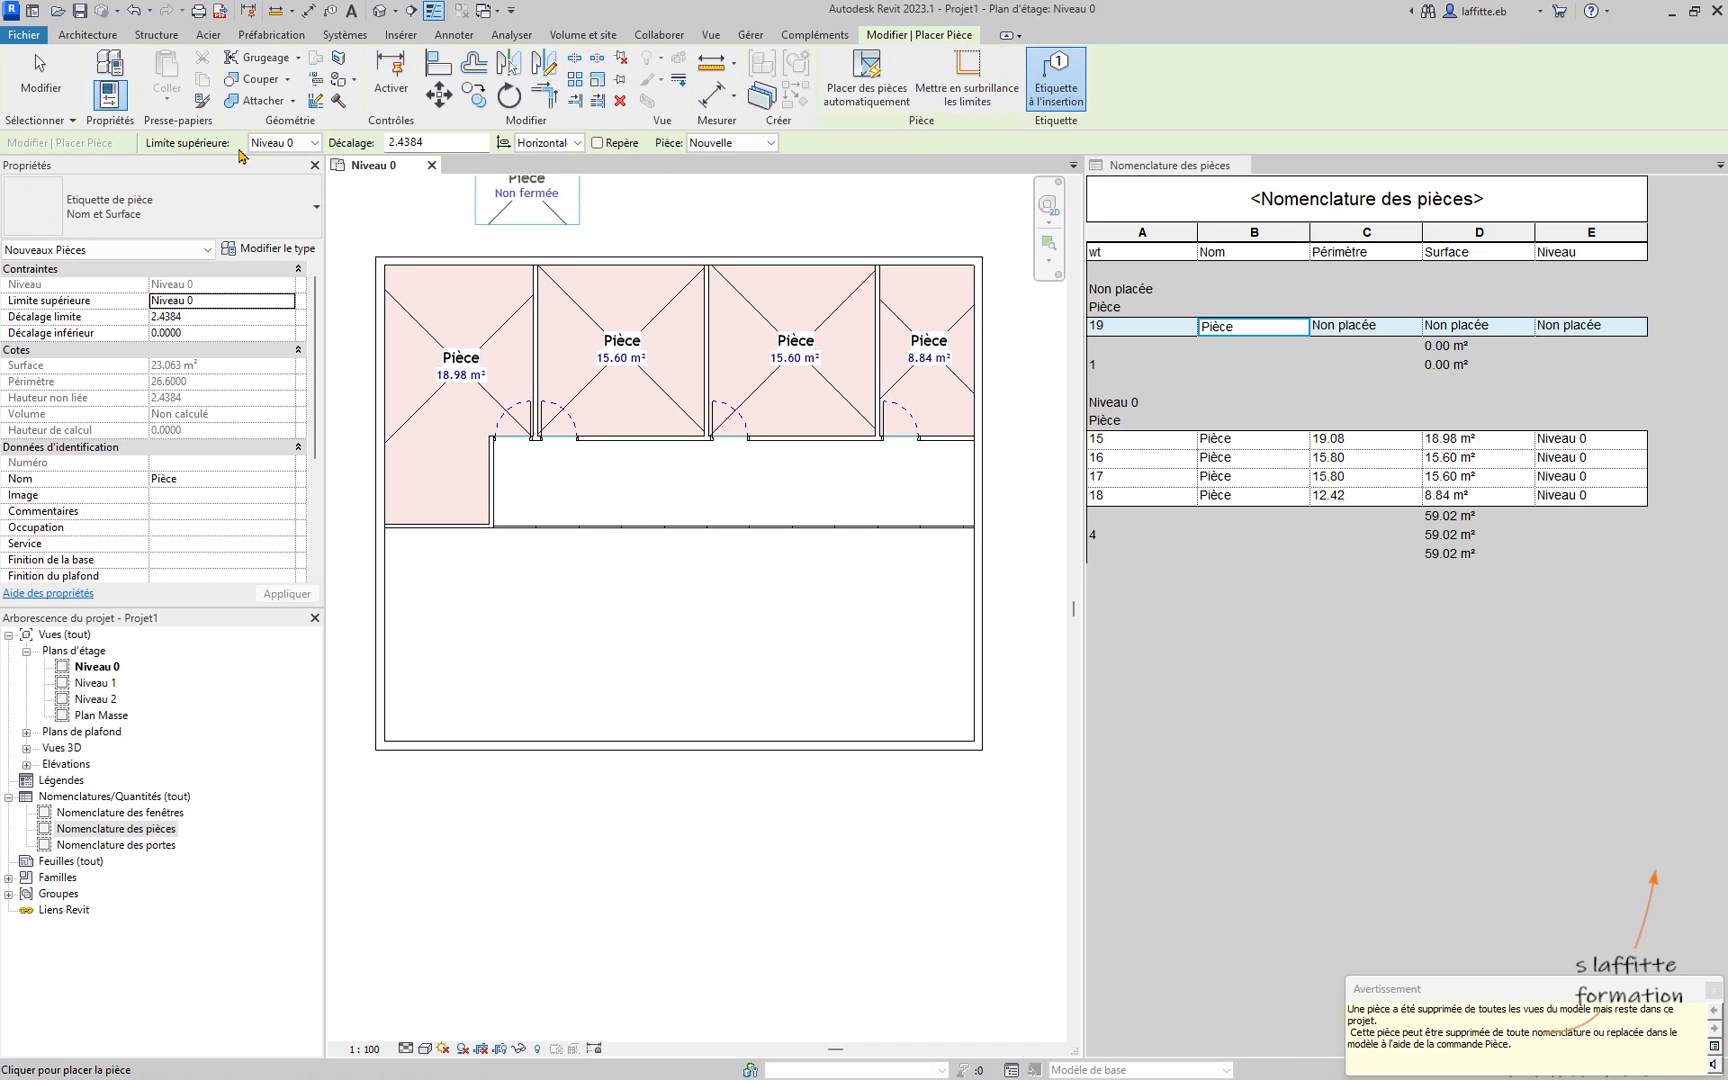
{"action": "left_click", "coordinate": [771, 145]}
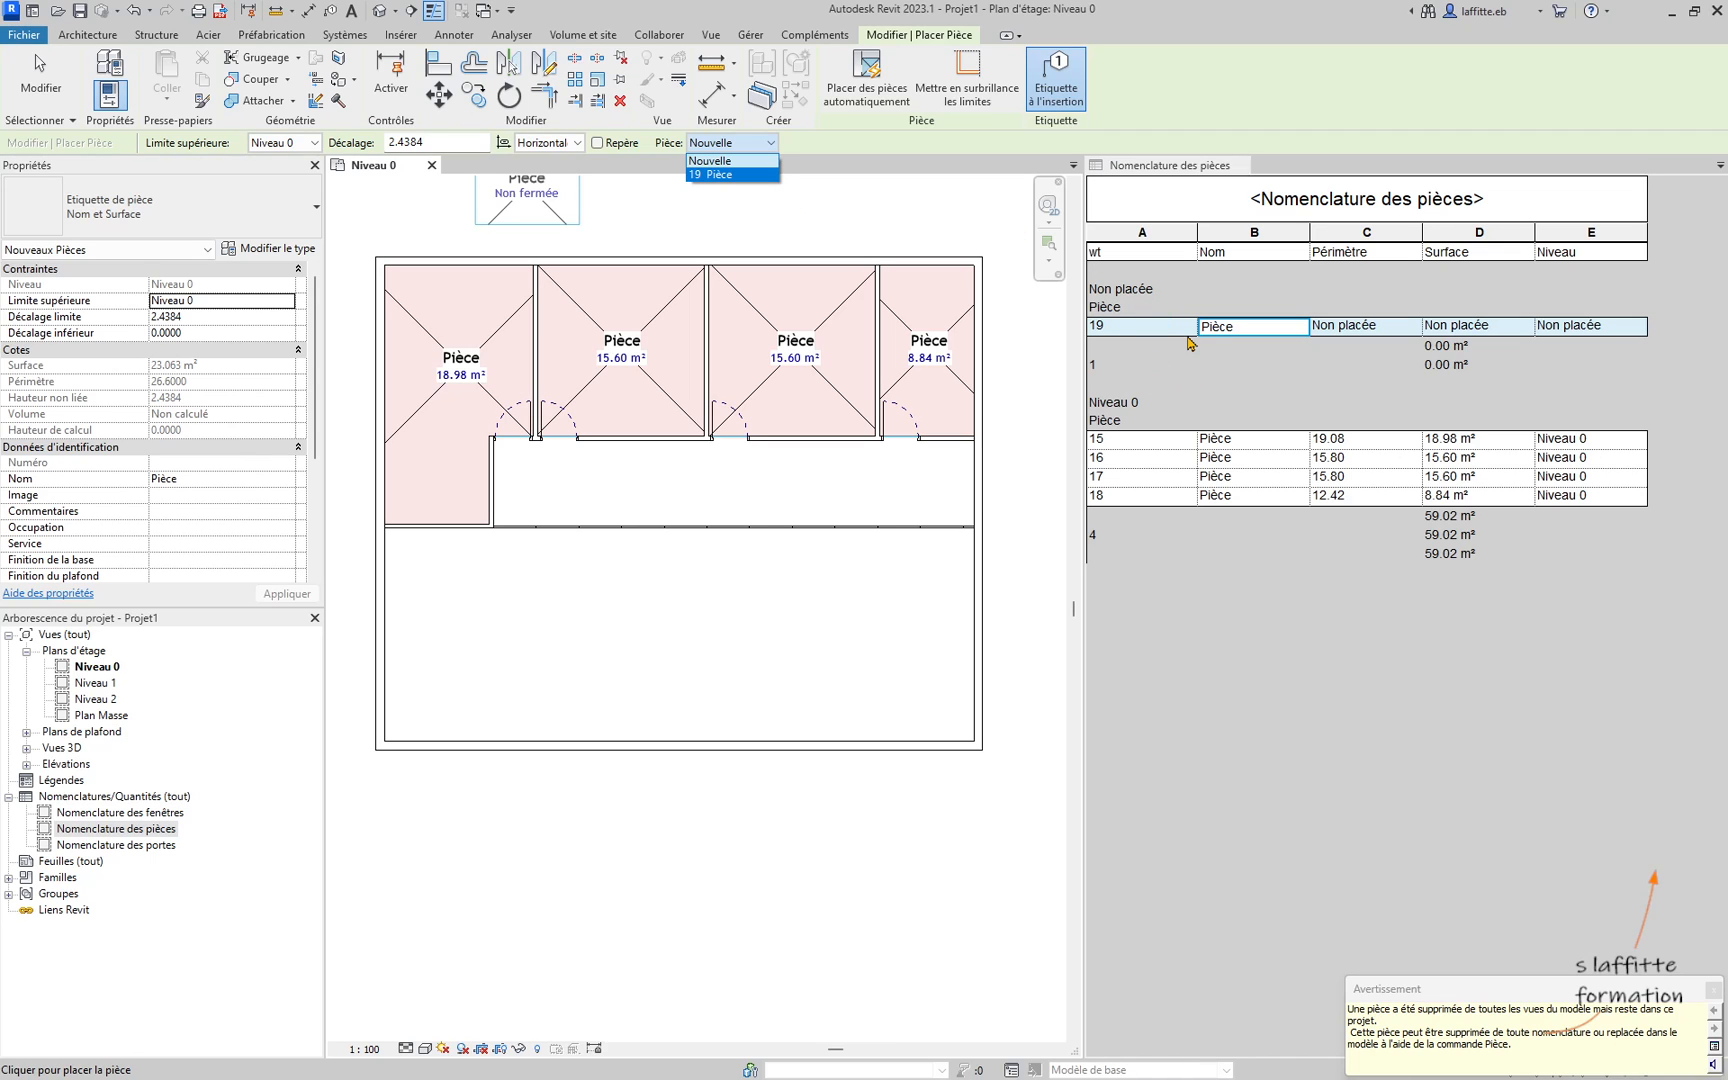
{"action": "left_click", "coordinate": [712, 174]}
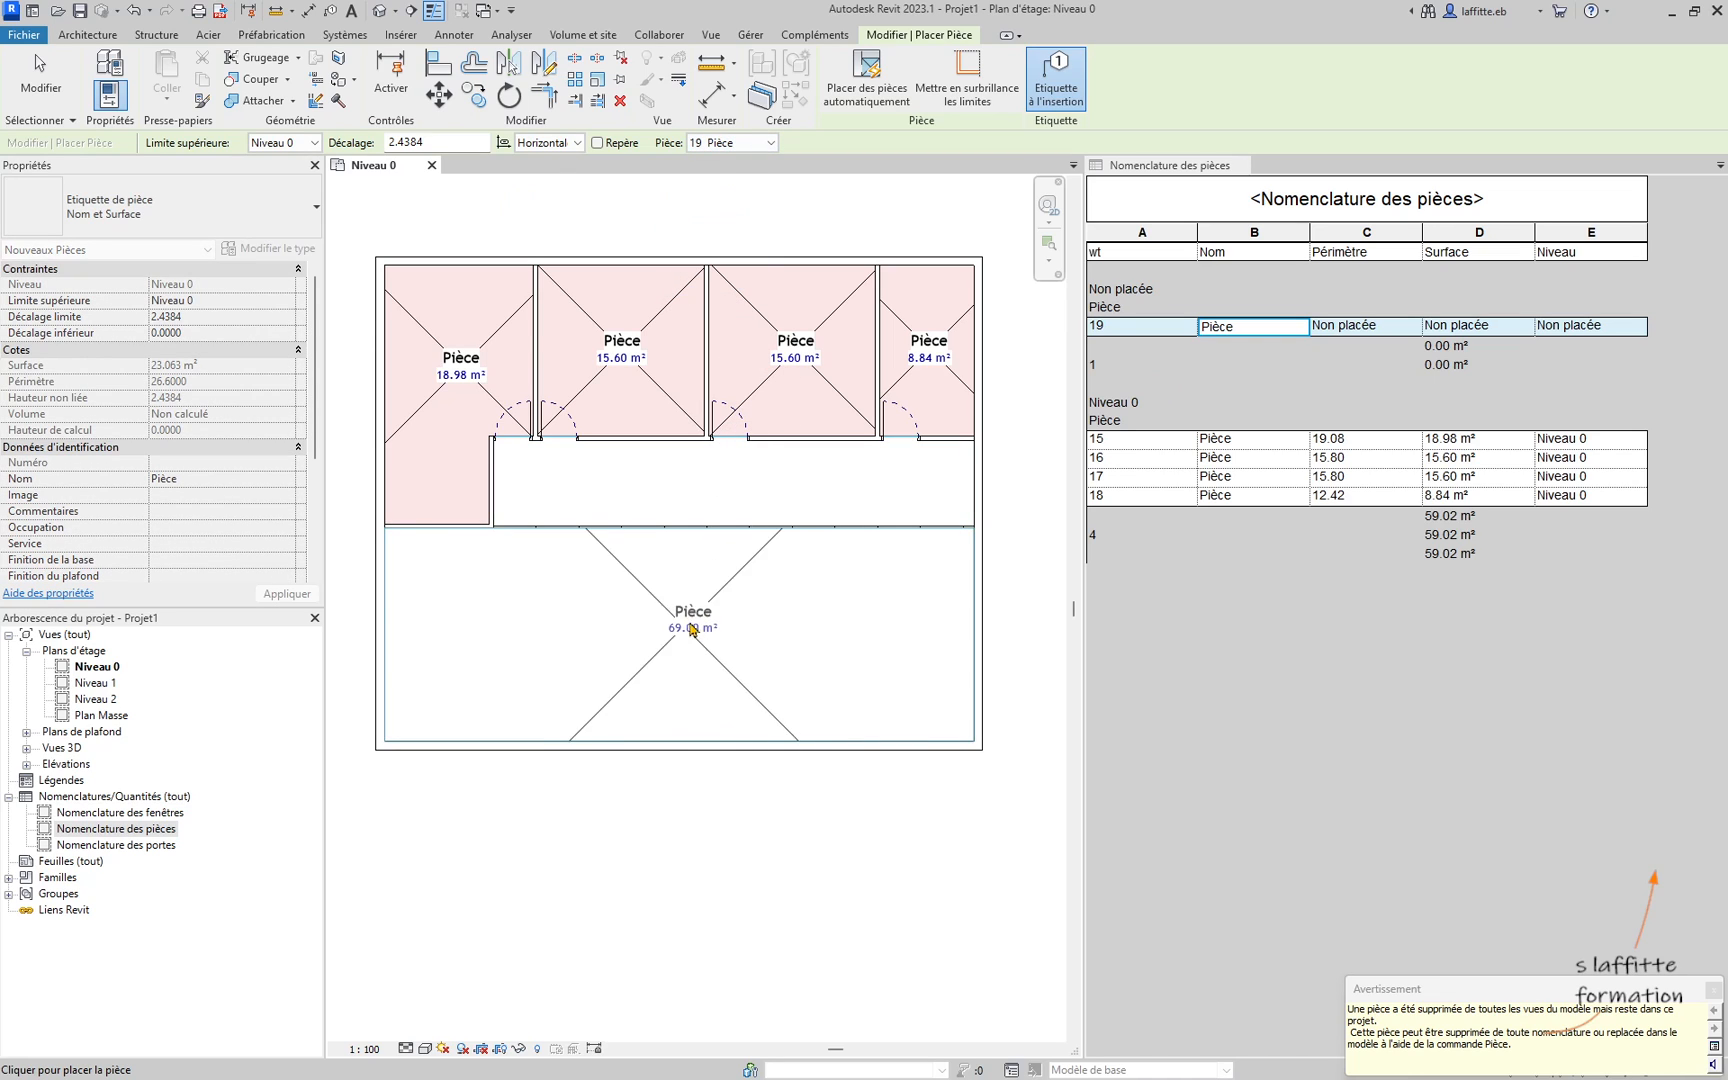
{"action": "left_click", "coordinate": [678, 636]}
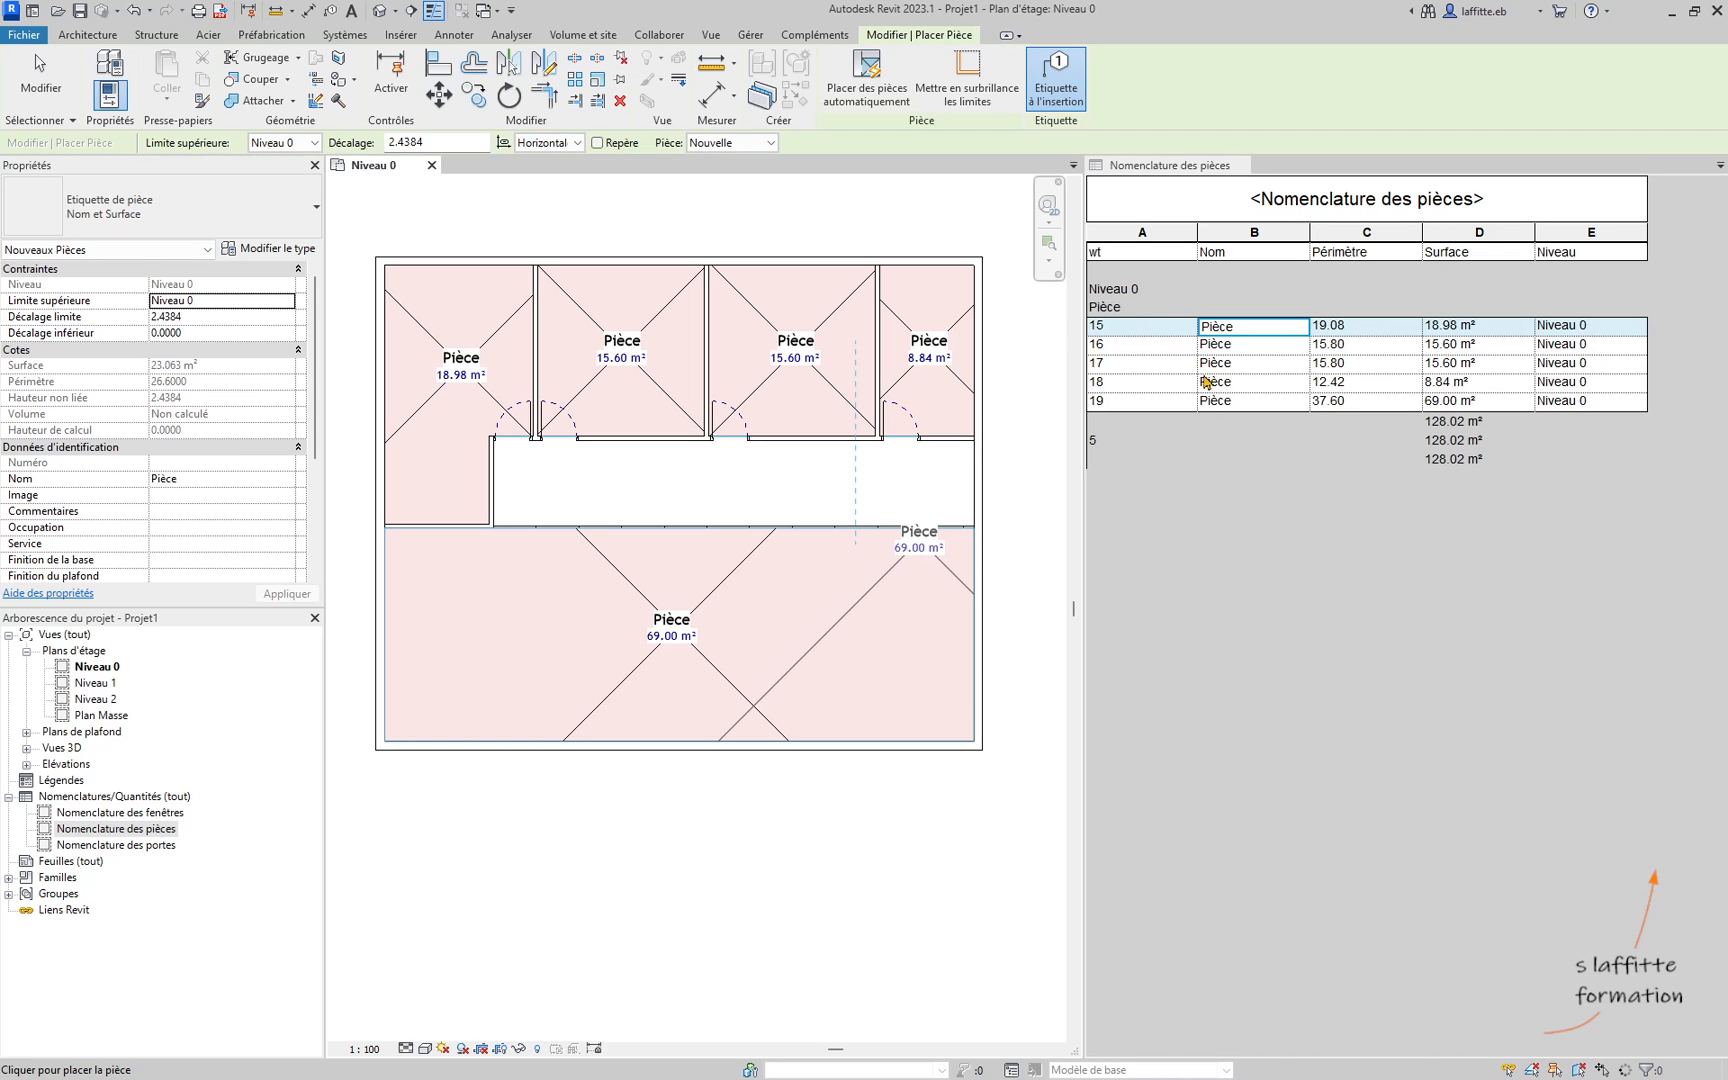
{"action": "key", "text": "Escape"}
{"action": "key", "text": "Escape"}
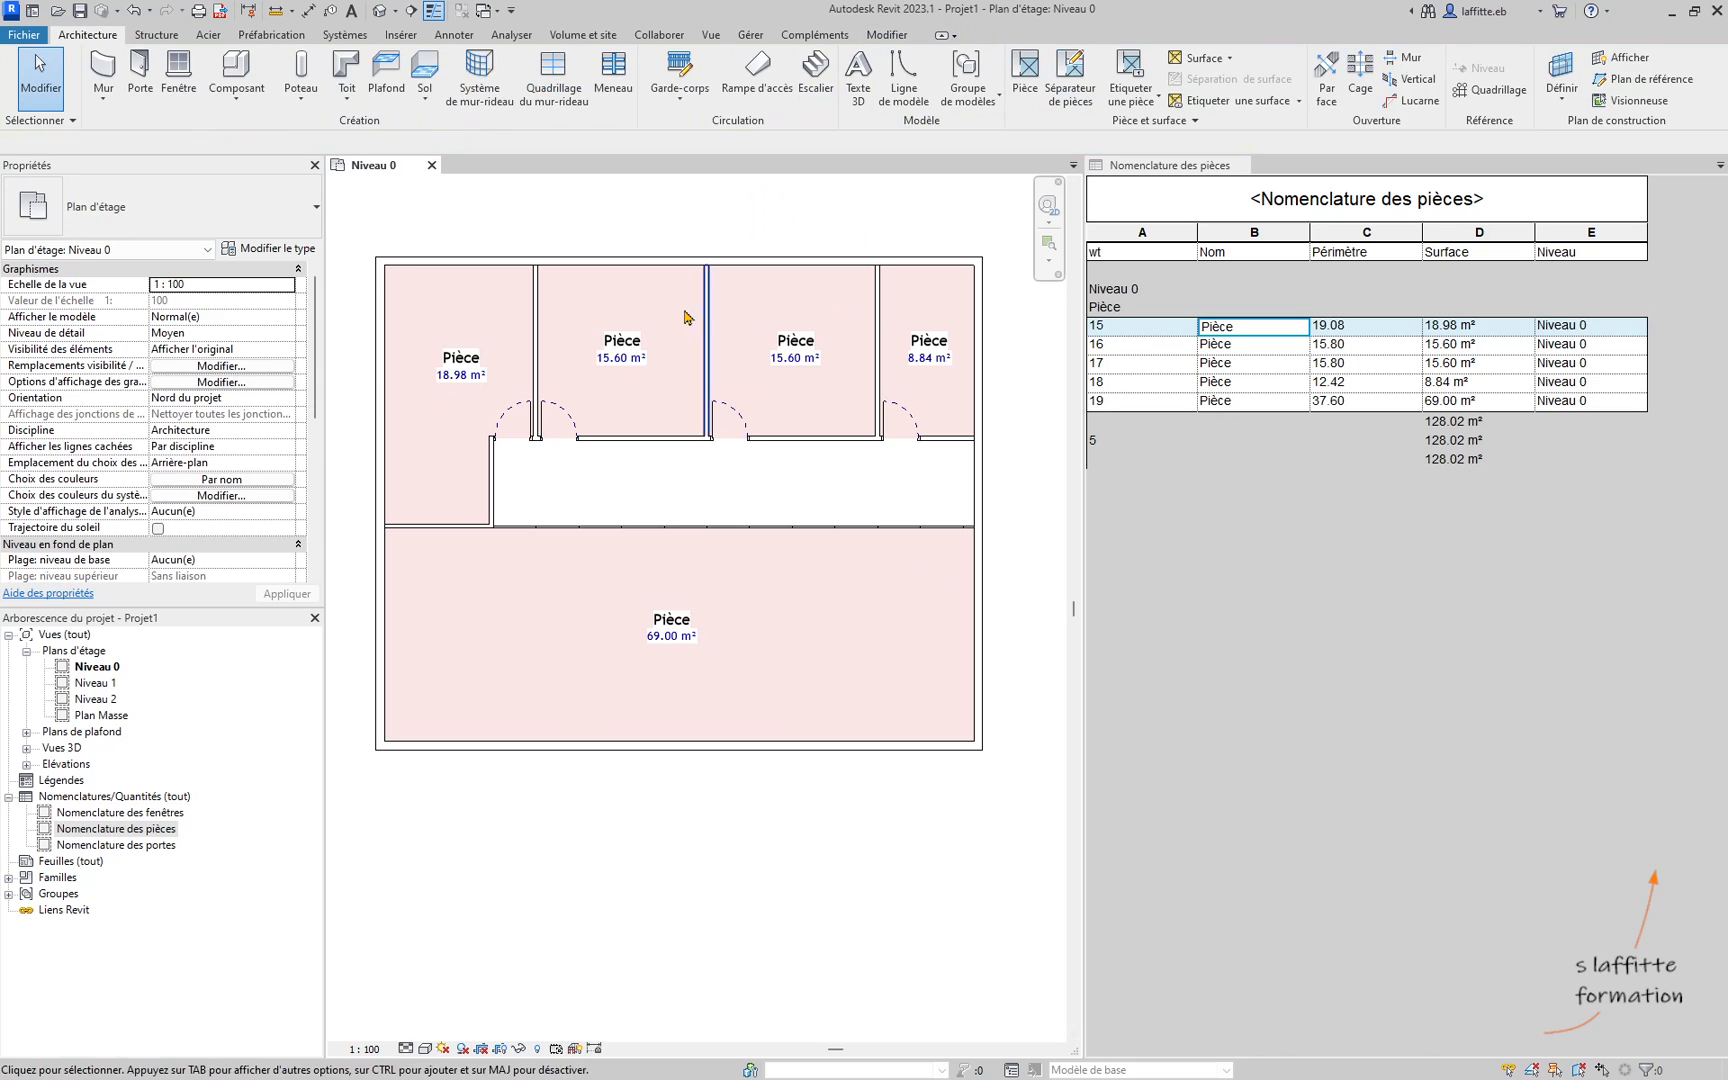
Step: Rename room 15, the L-shaped corner room, as Bureau d'angle in its identity data
{"action": "middle_click_drag", "start_coordinate": [713, 521], "coordinate": [713, 478]}
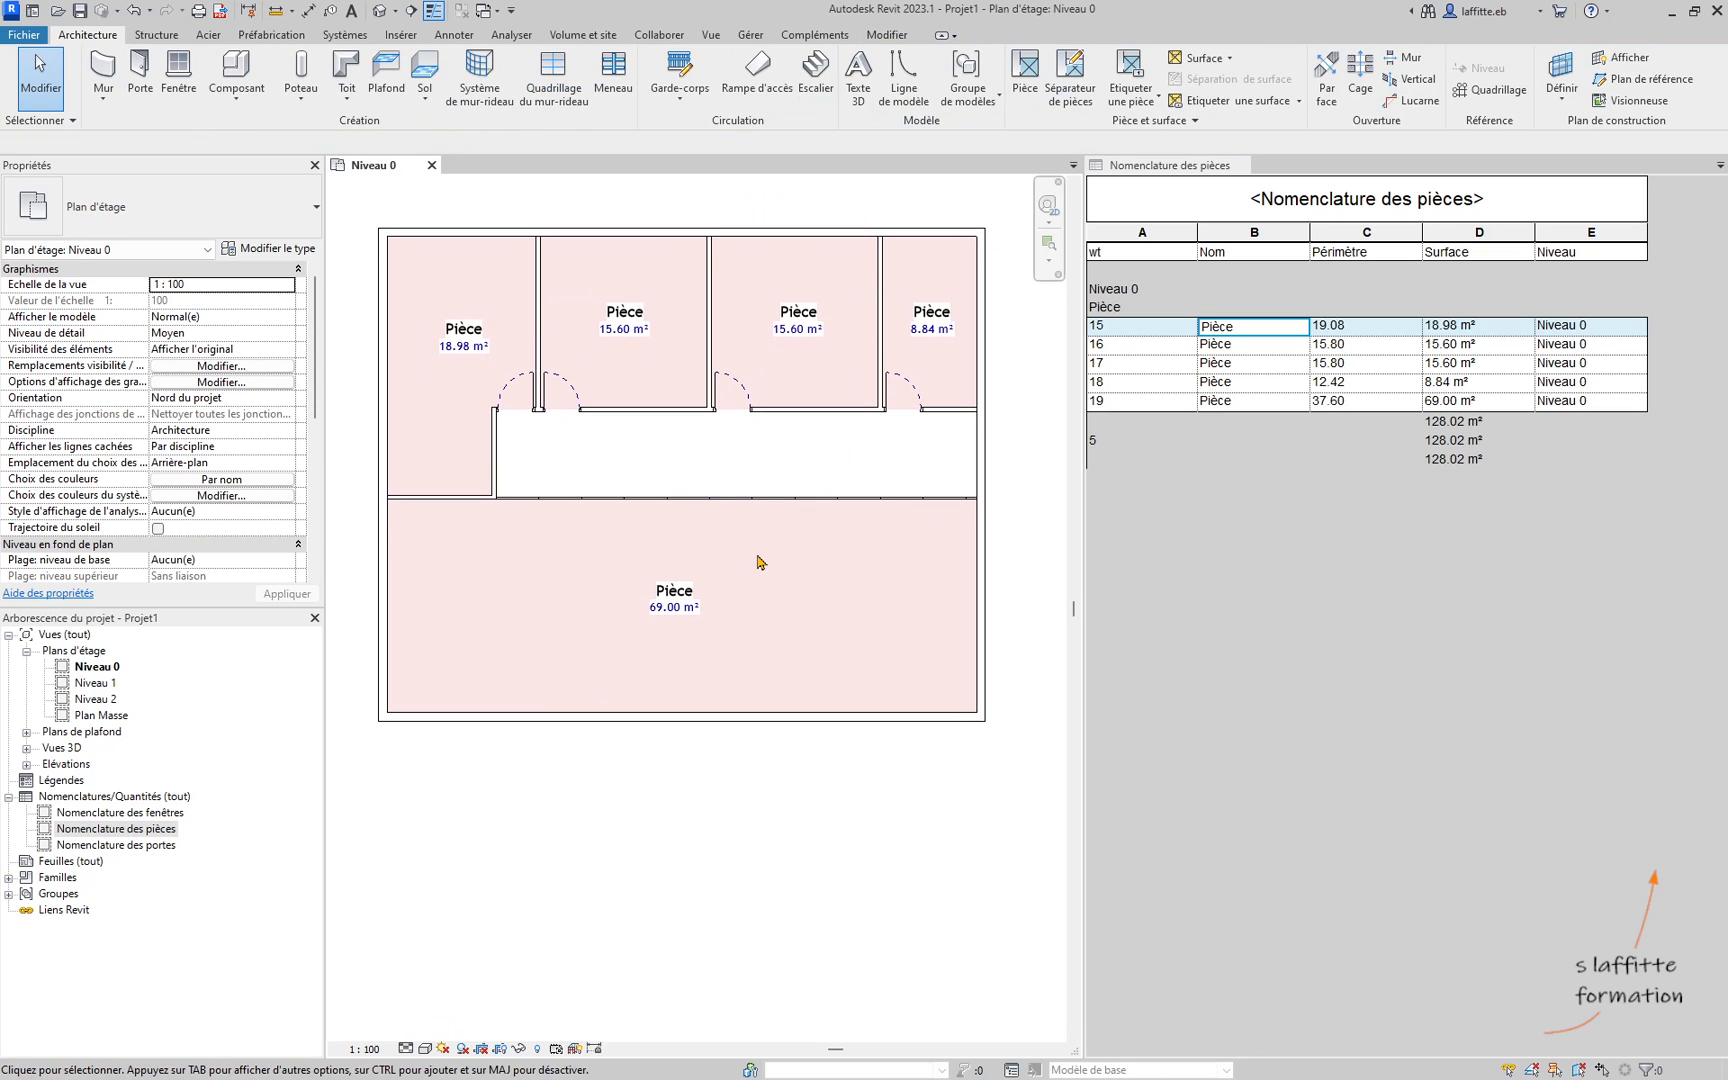
{"action": "left_click", "coordinate": [706, 585]}
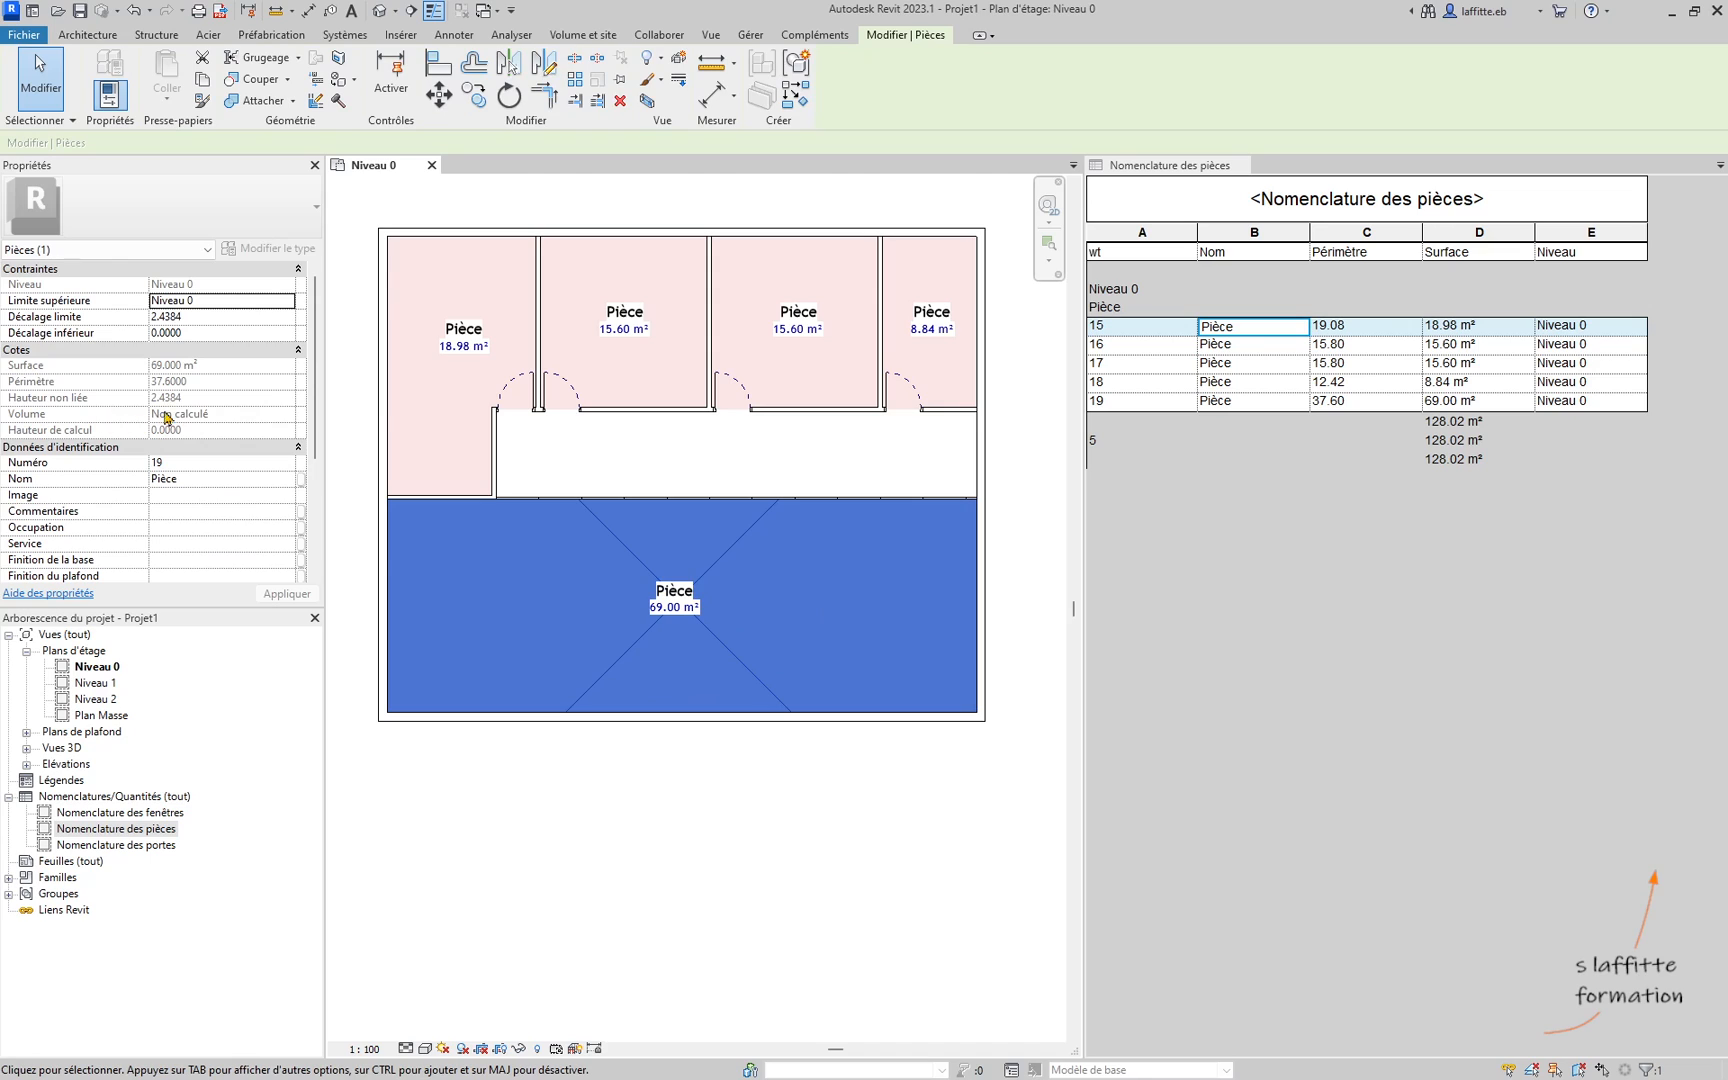
{"action": "scroll", "coordinate": [115, 355], "scroll_direction": "down", "scroll_amount": 3}
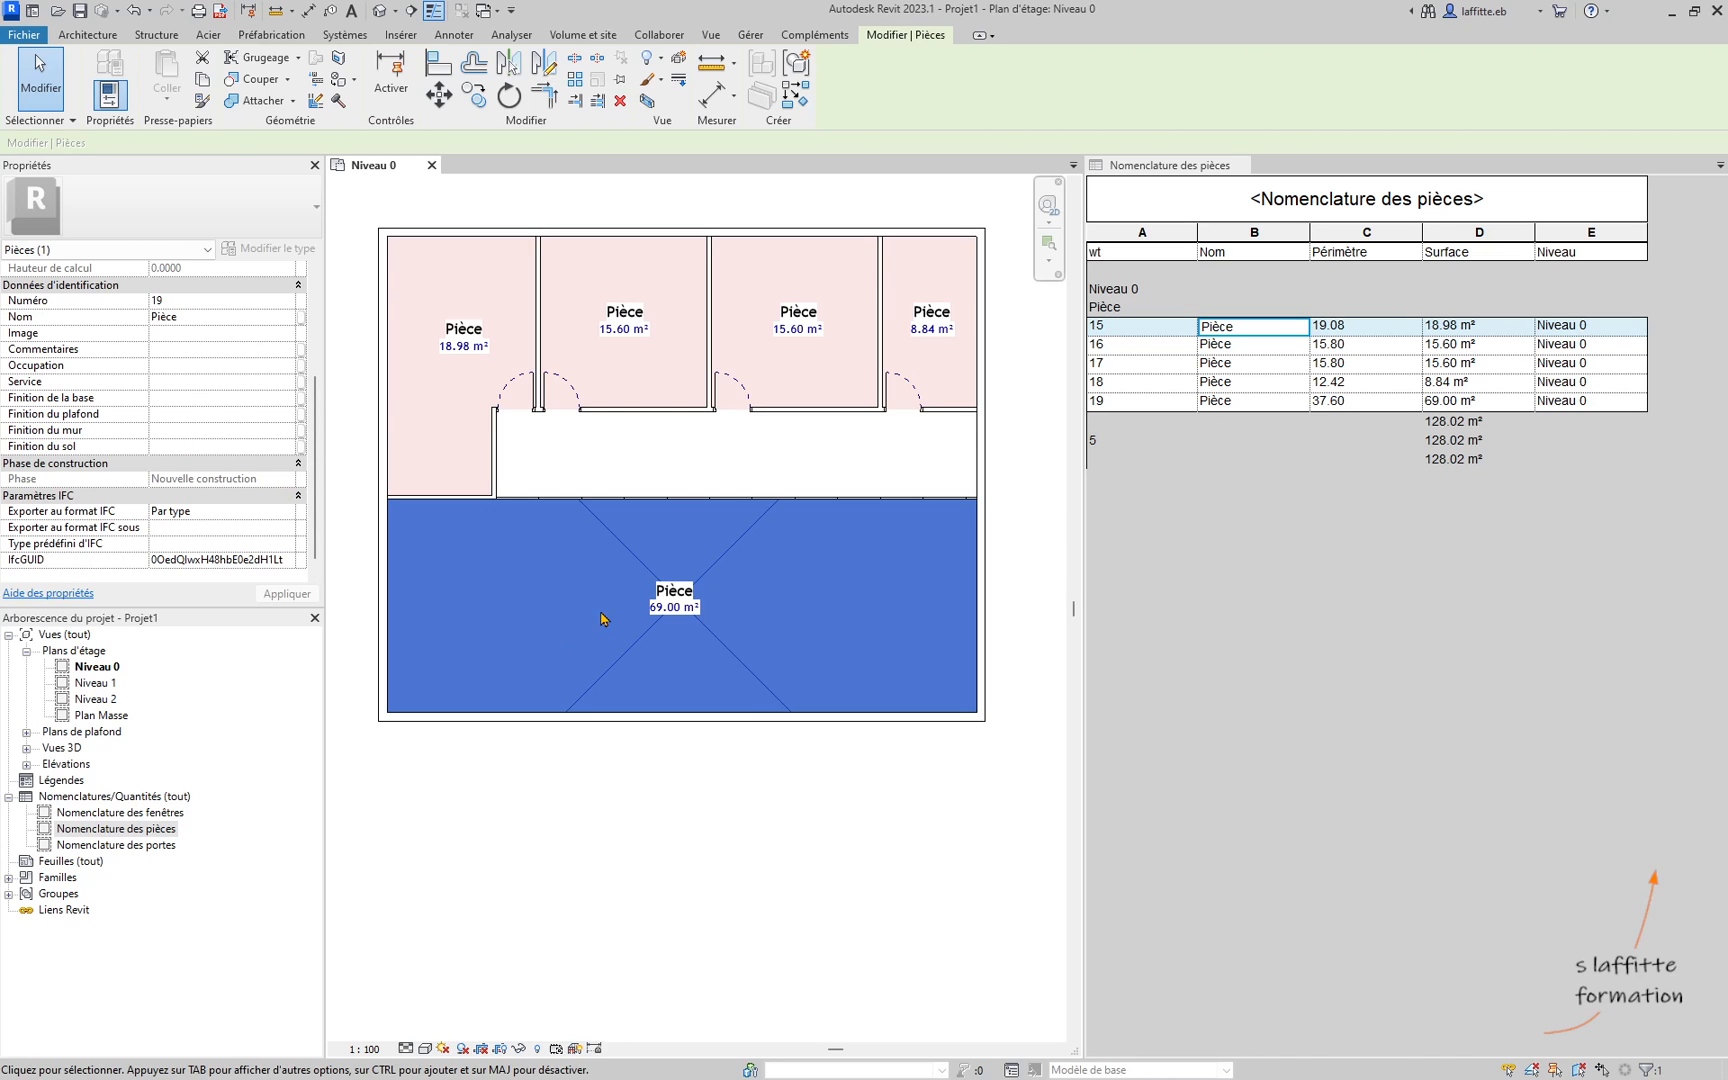
{"action": "left_click", "coordinate": [505, 313]}
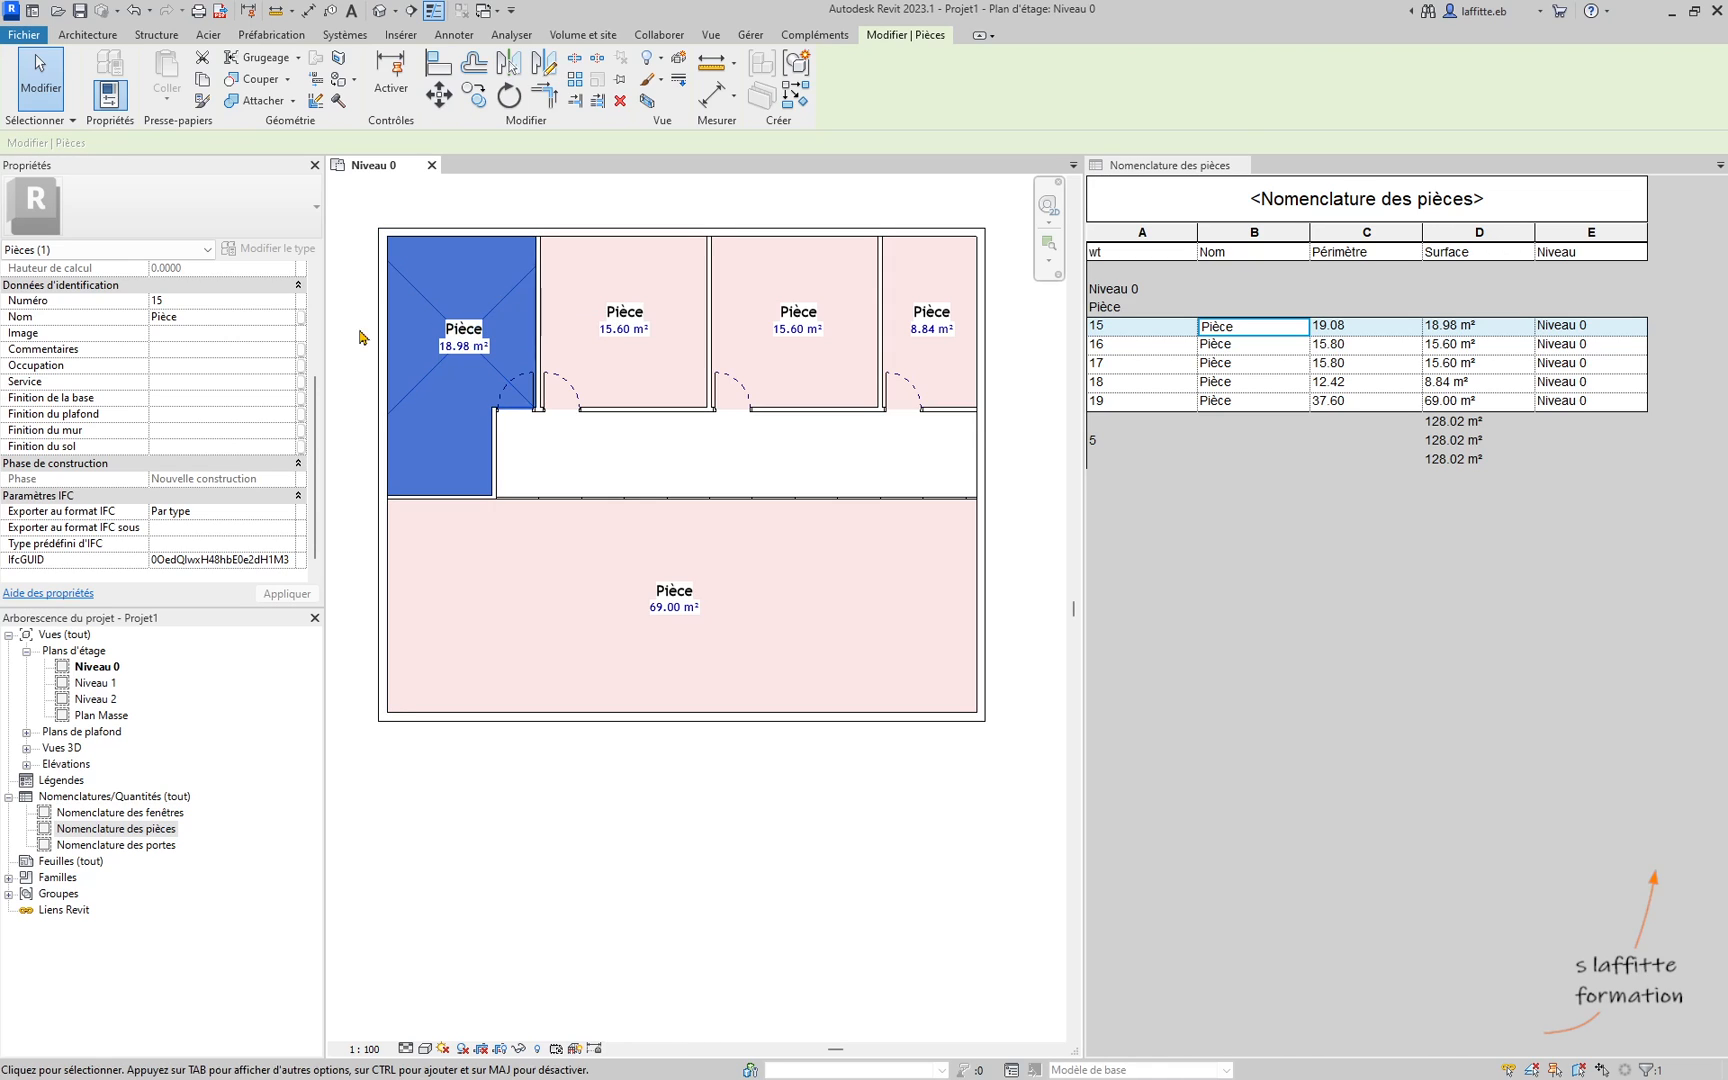
{"action": "left_click", "coordinate": [247, 318]}
{"action": "type", "text": "Bure"}
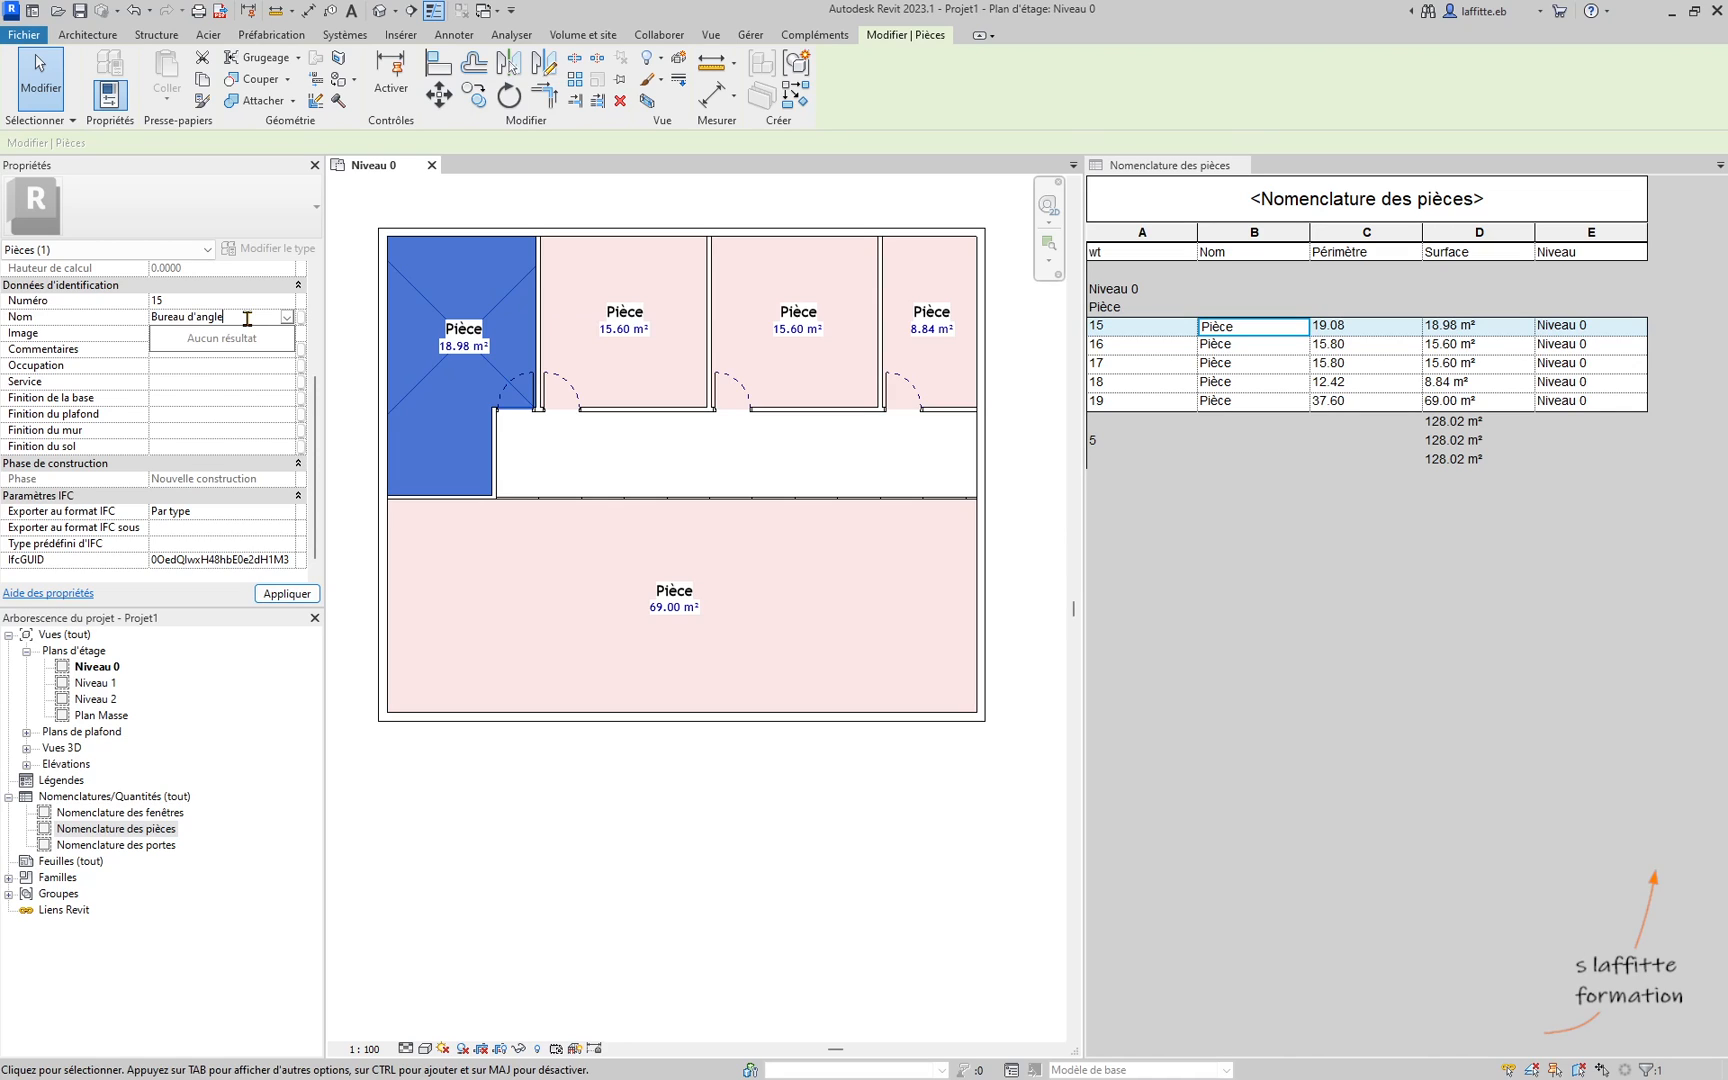
{"action": "type", "text": "au d'angle"}
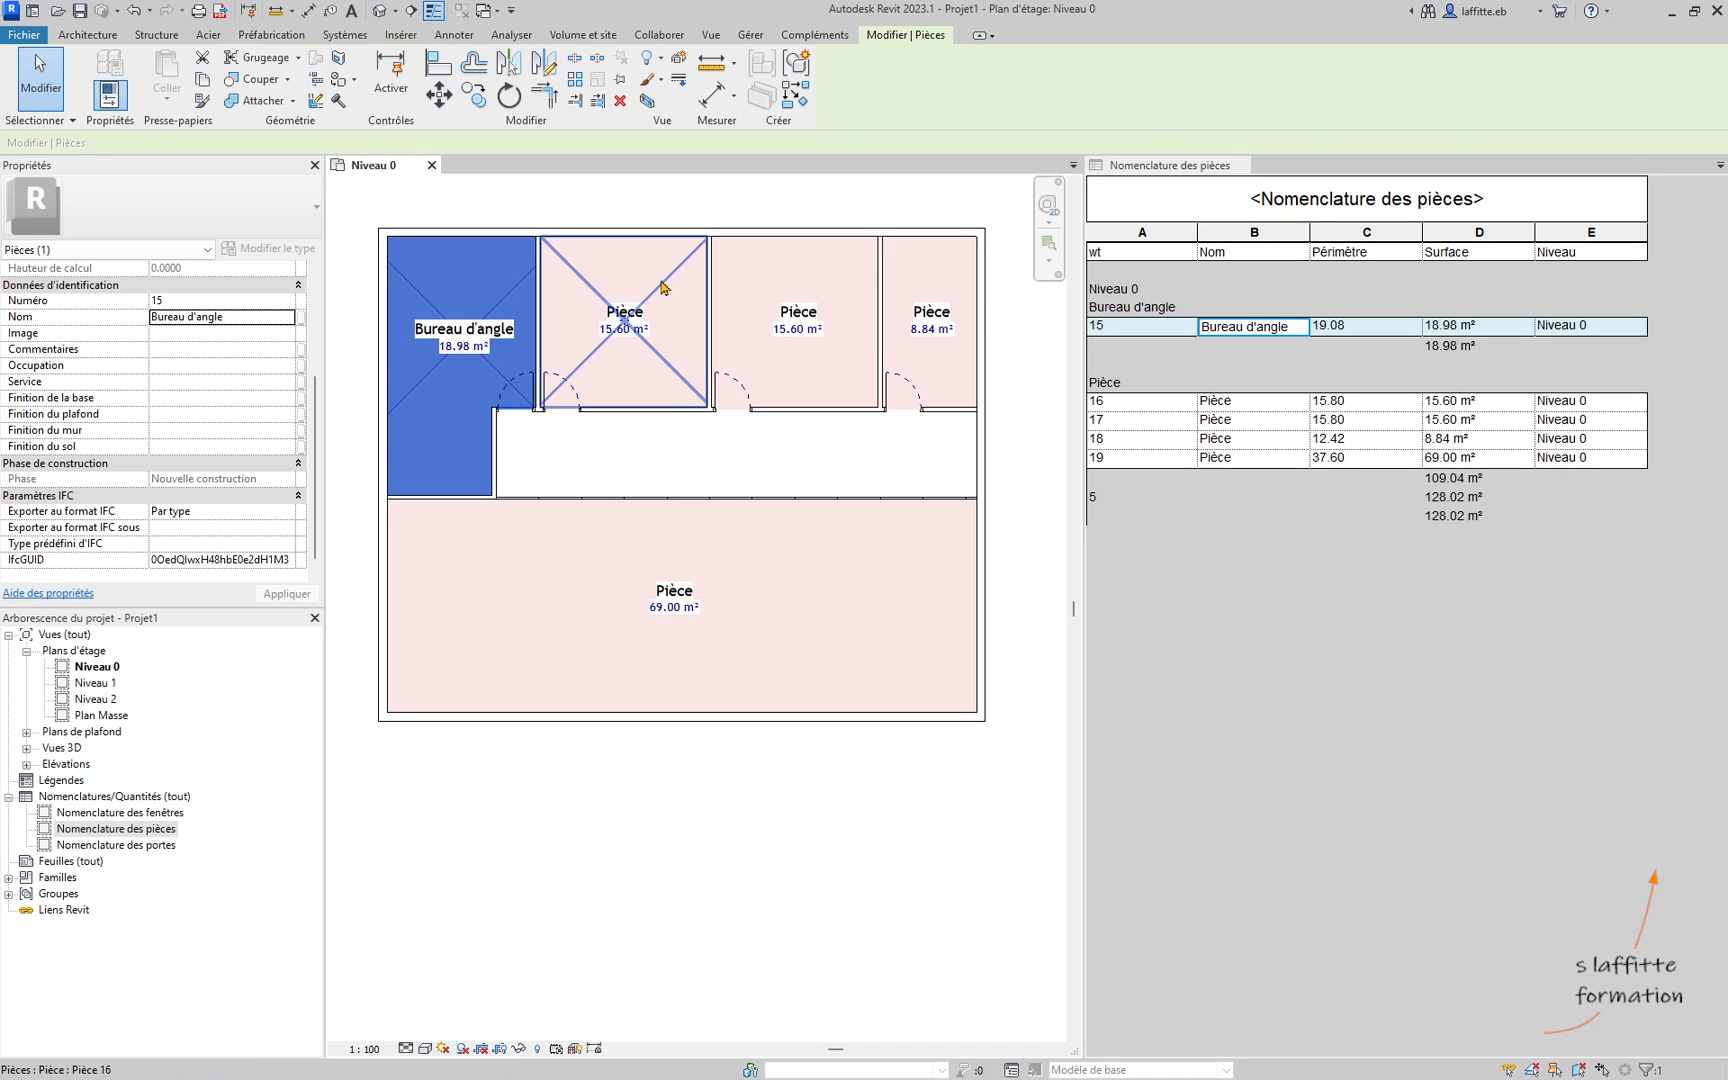
Step: Rename room 16, directly to the right of the corner office, as Bureau 1
{"action": "left_click", "coordinate": [600, 300]}
{"action": "left_click", "coordinate": [210, 318]}
{"action": "type", "text": "Bureau"}
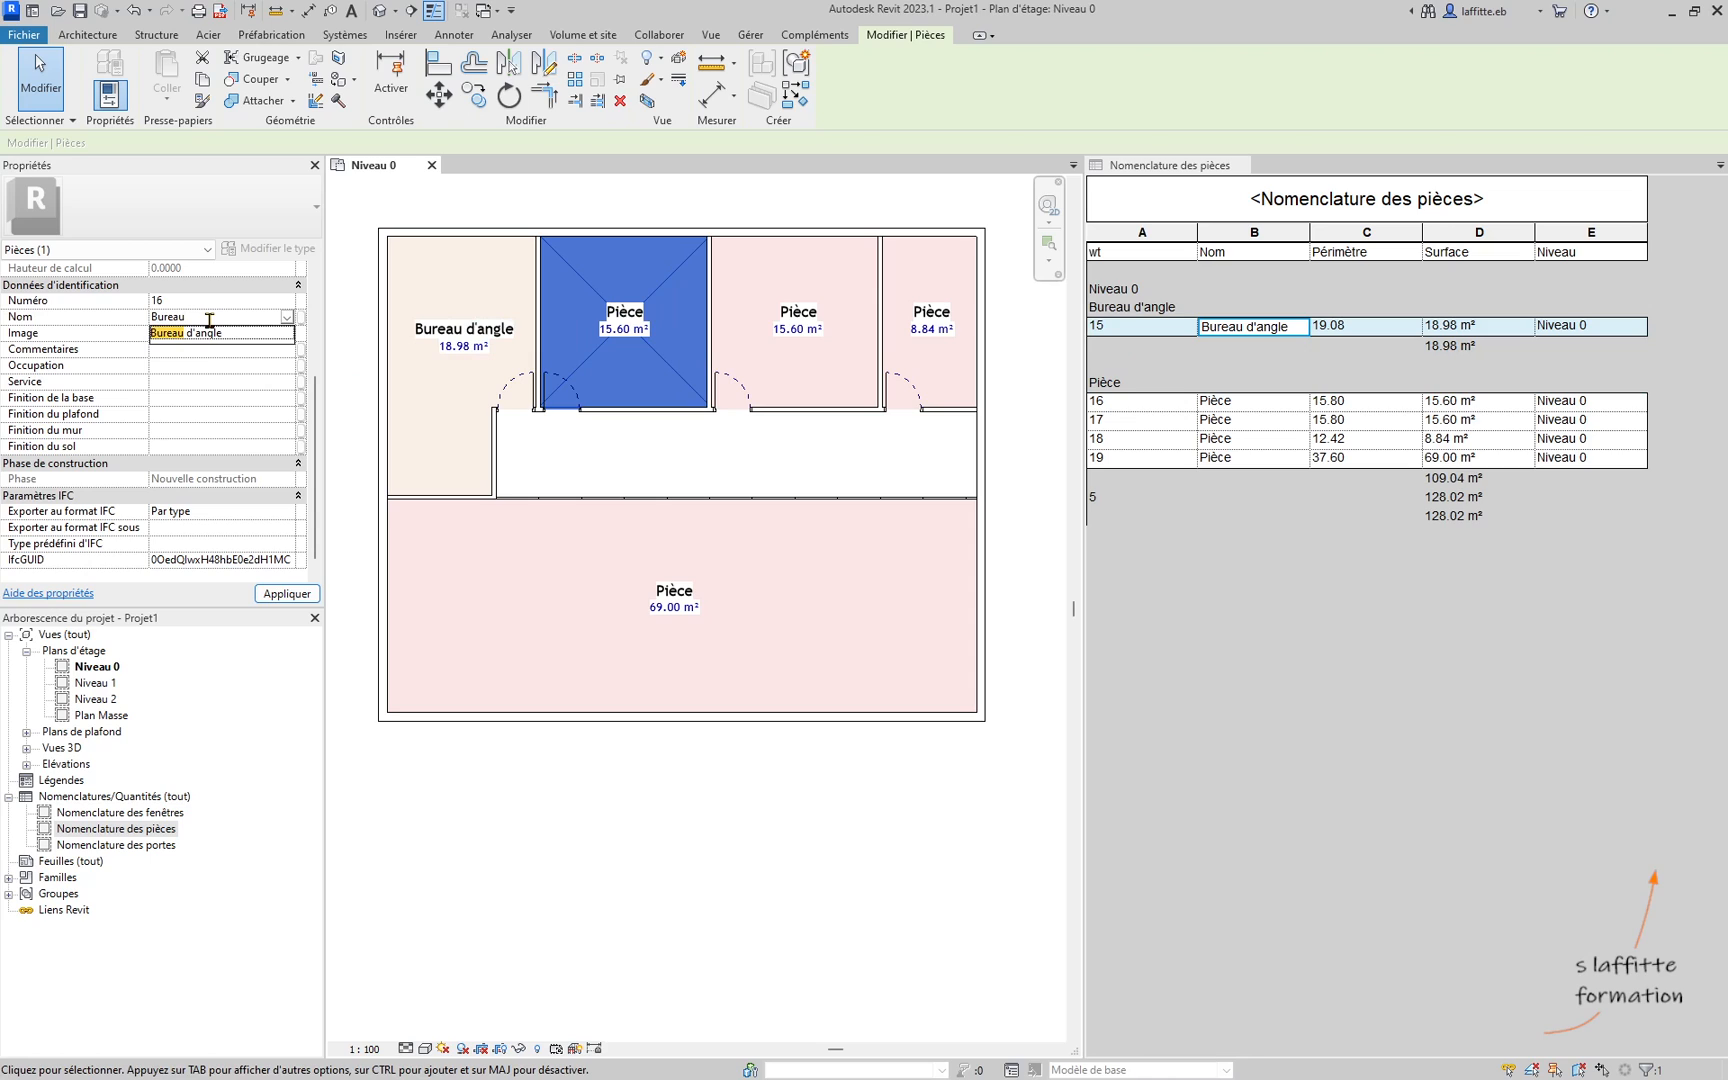
{"action": "type", "text": " 1"}
{"action": "key", "text": "Return"}
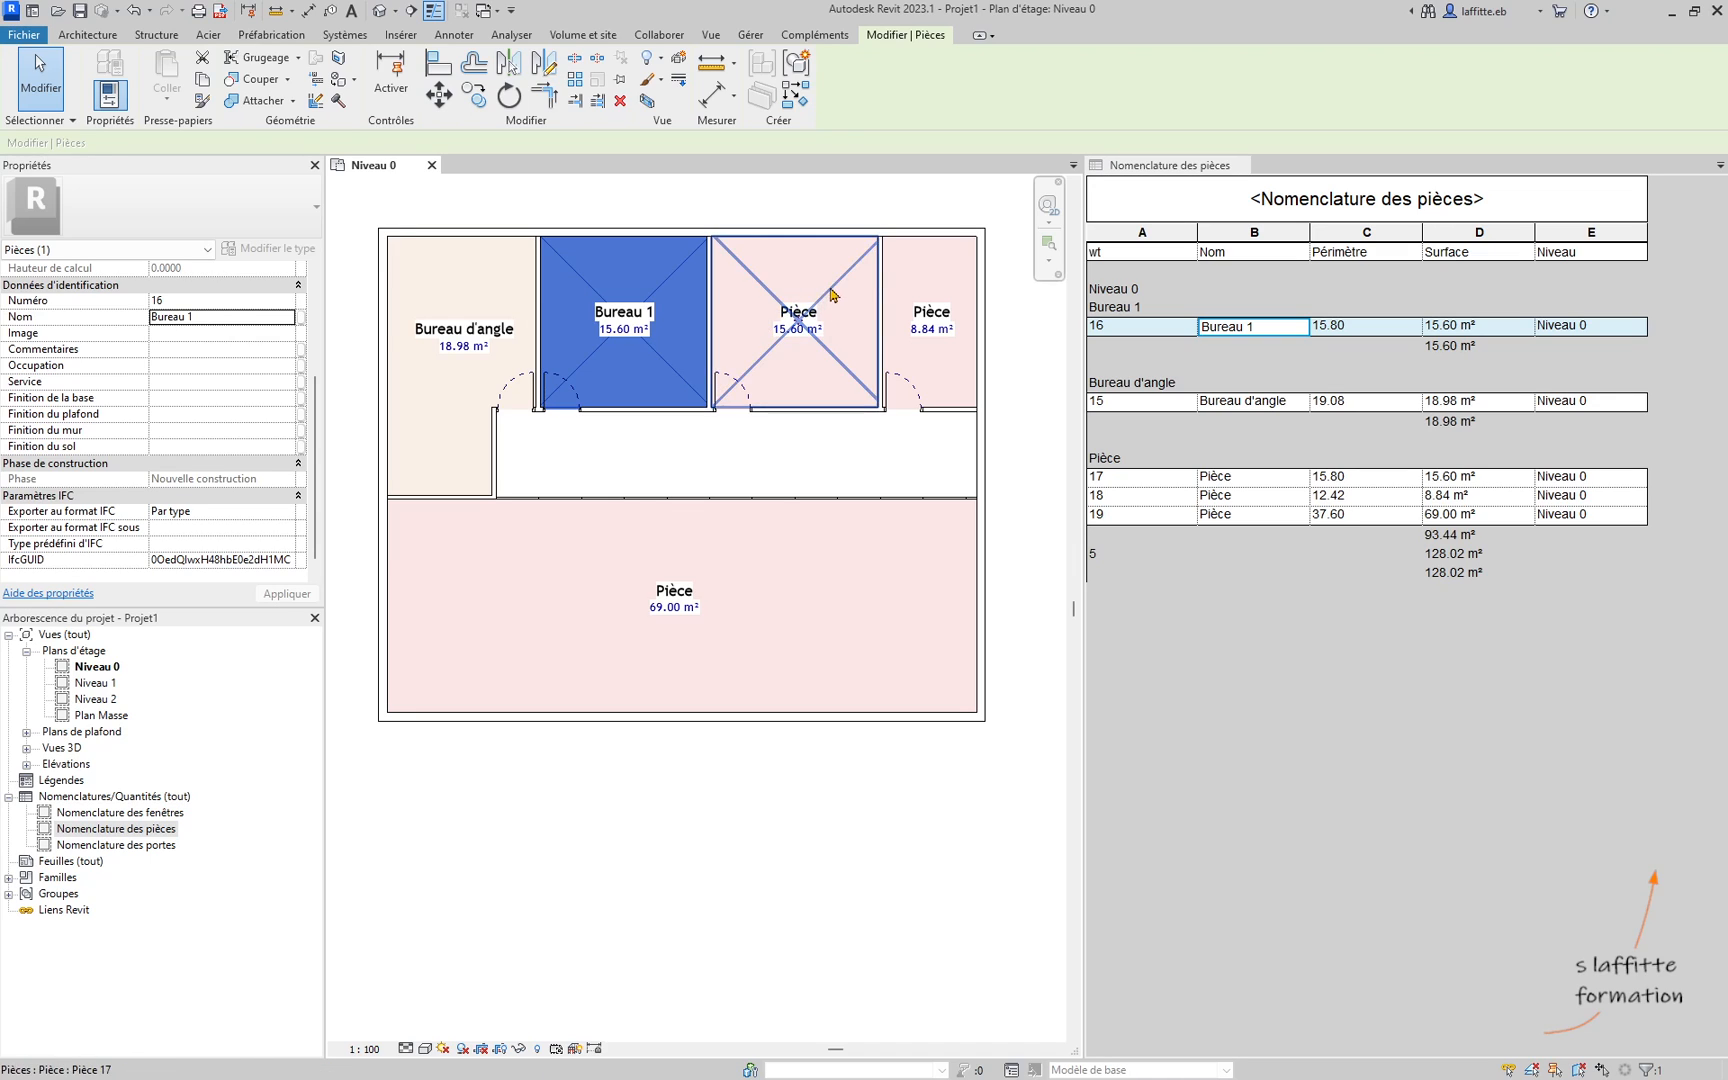
Step: Rename room 17, directly to the right of Bureau 1, as Bureau 2
{"action": "left_click", "coordinate": [831, 295]}
{"action": "left_click", "coordinate": [242, 318]}
{"action": "type", "text": "B"}
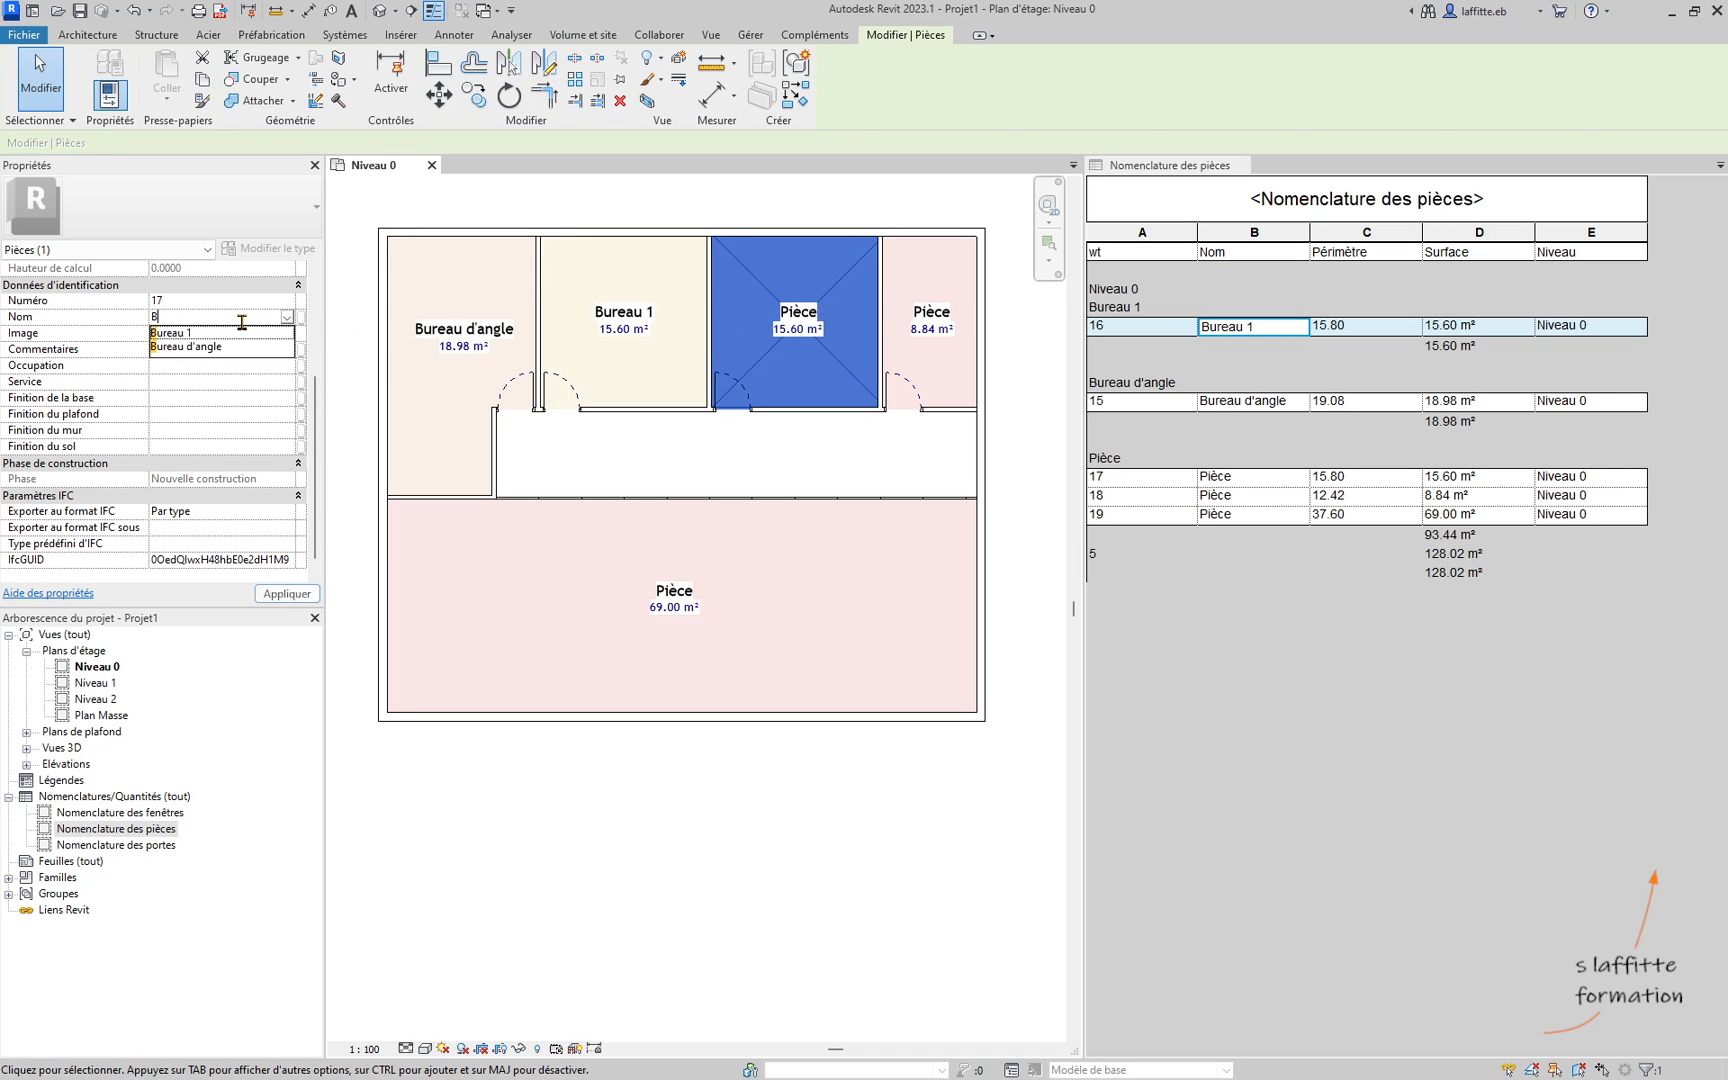
{"action": "type", "text": "ureau 2"}
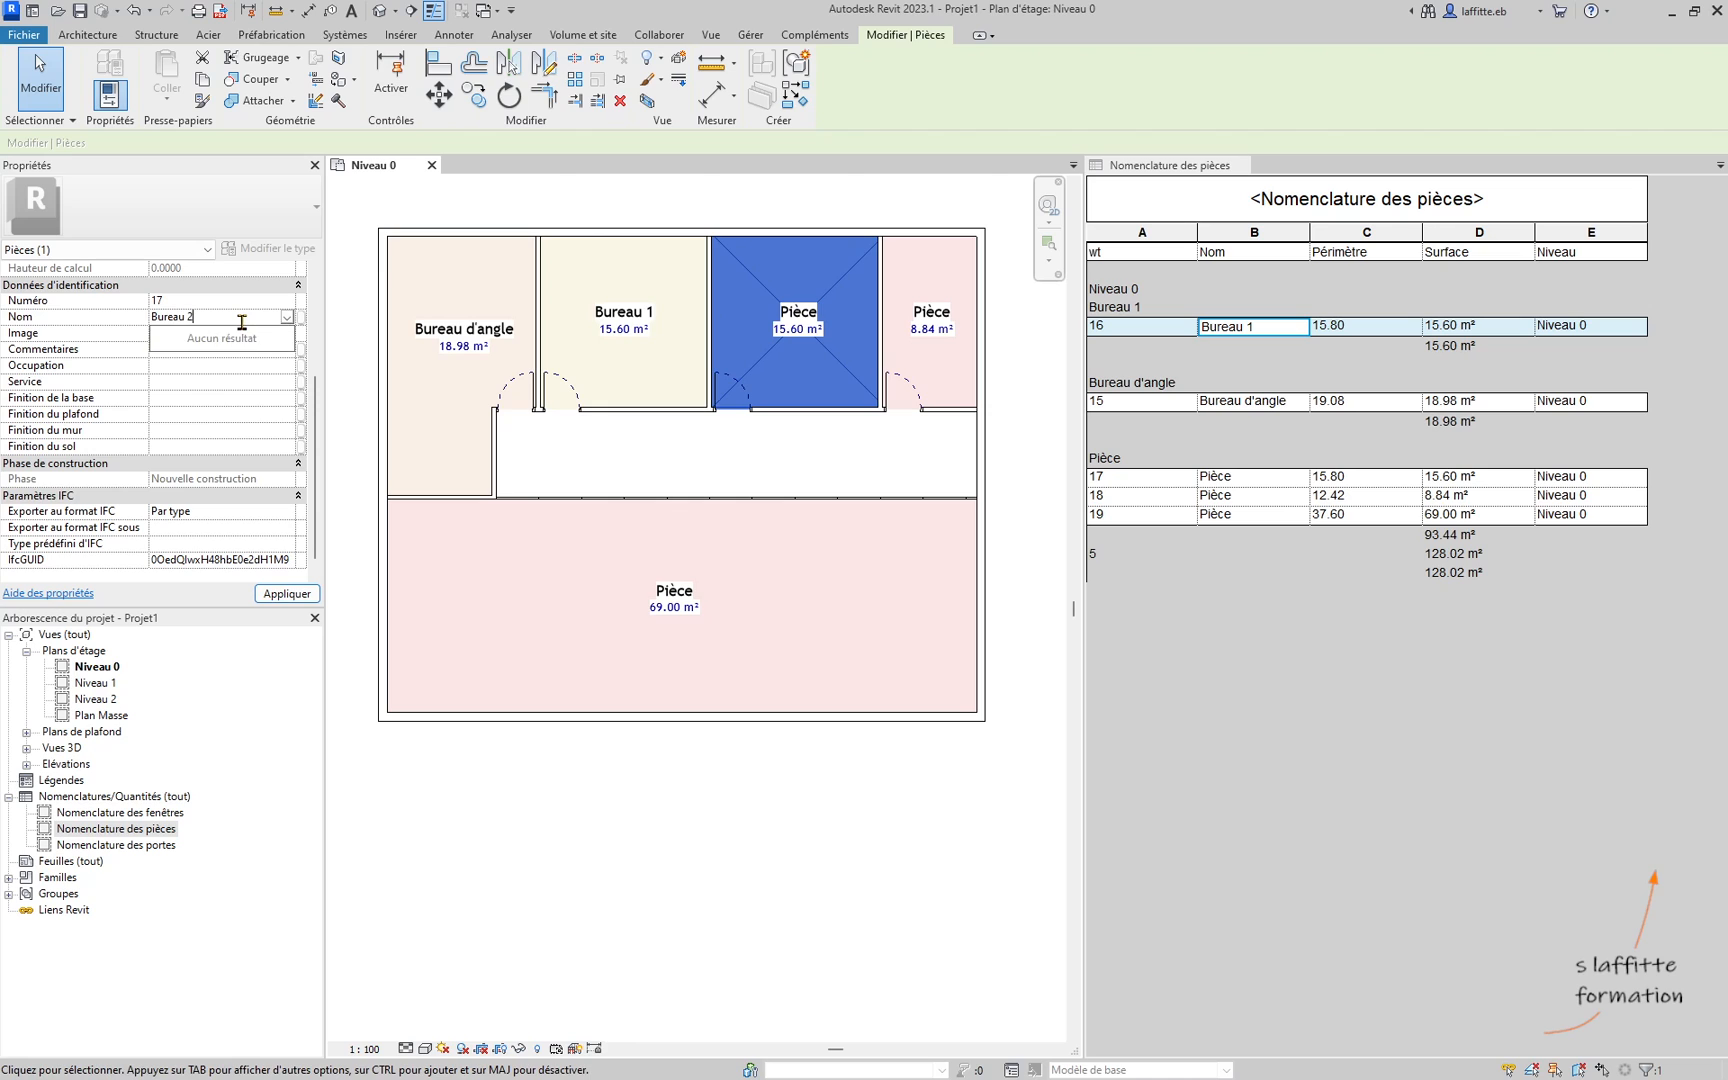
{"action": "left_click", "coordinate": [680, 863]}
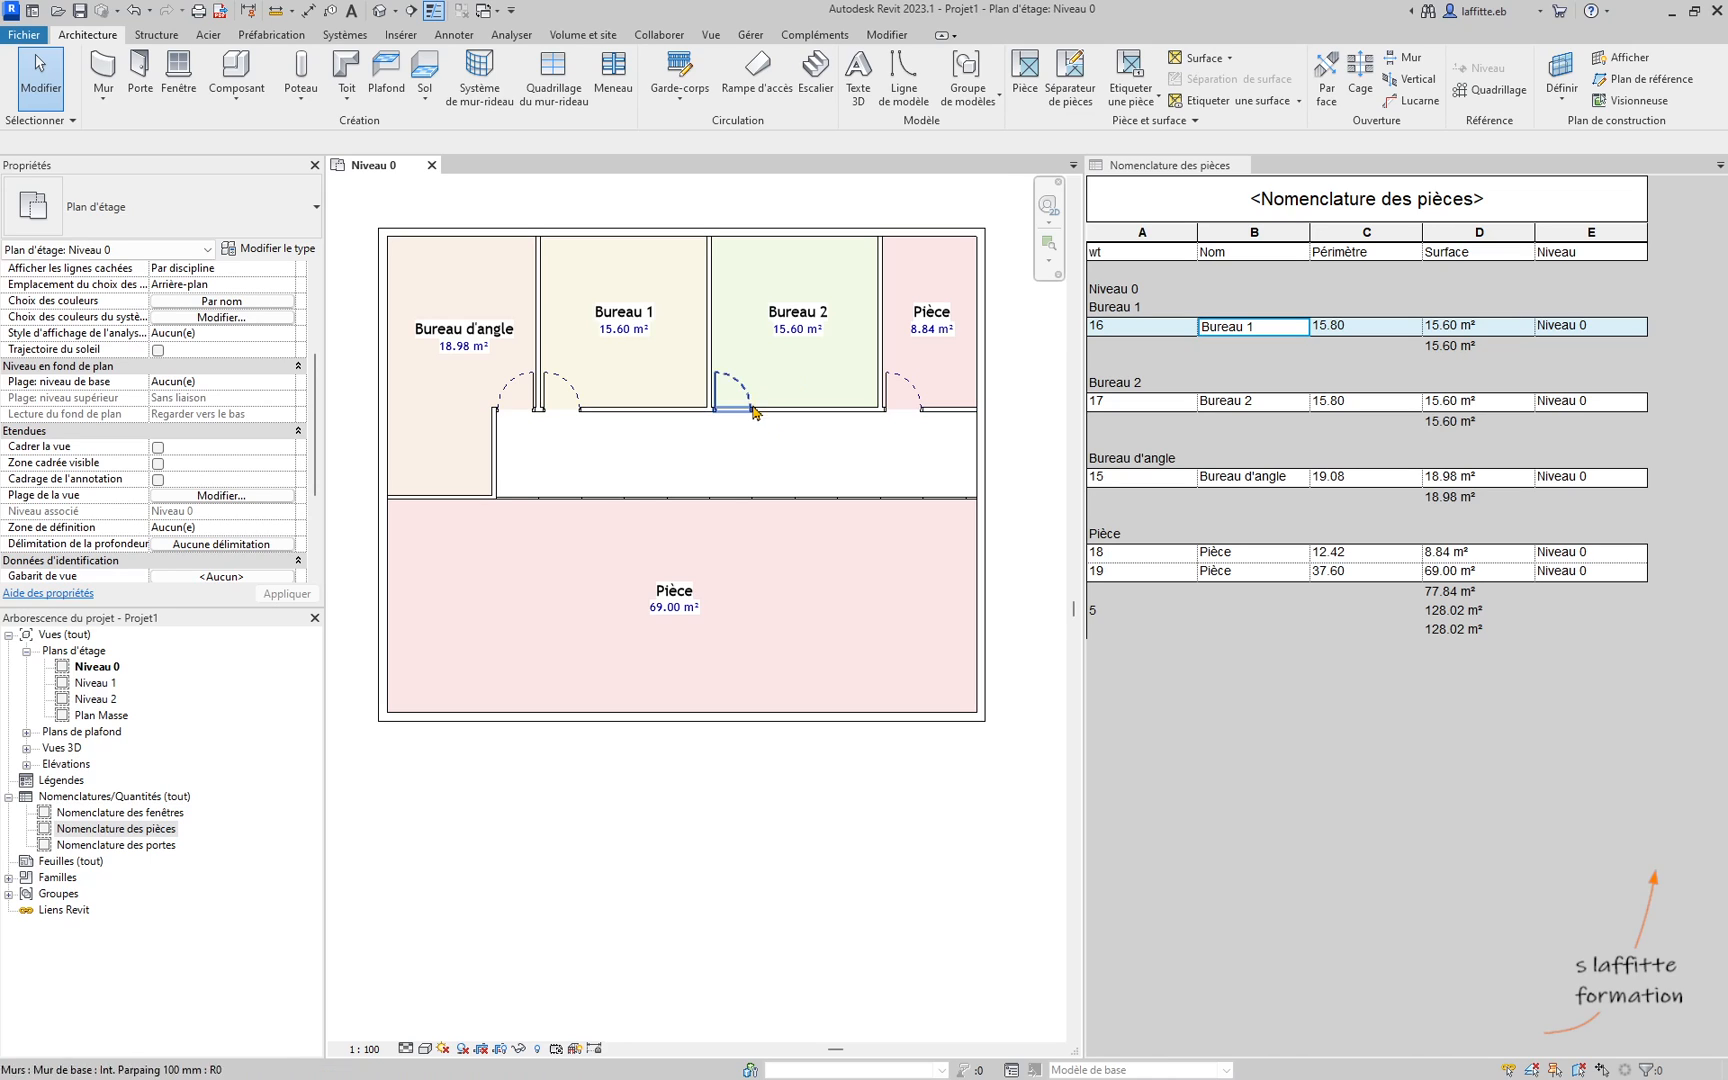
Step: Set the wall finish to Peinture and the floor finish to Moquette for Bureau 2, Bureau 1 and Bureau d'angle together
{"action": "left_click", "coordinate": [836, 291]}
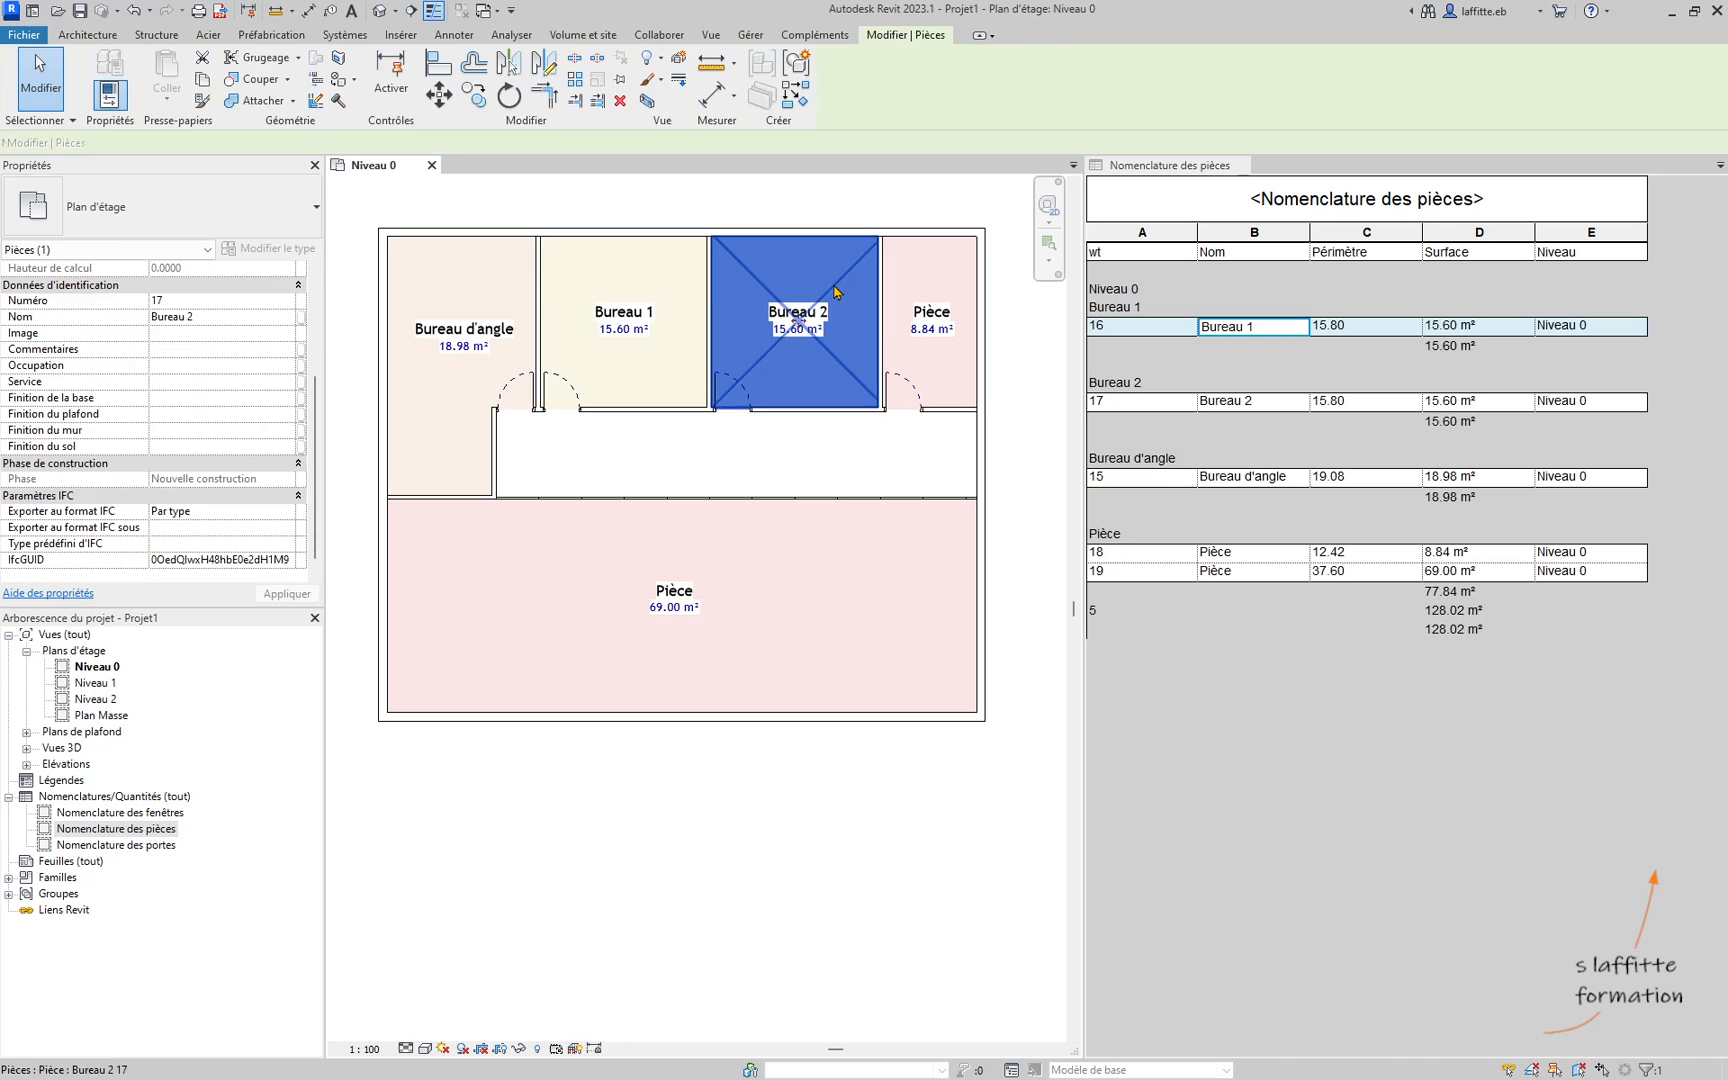
{"action": "left_click", "coordinate": [659, 293], "text": "ctrl"}
{"action": "left_click", "coordinate": [493, 313], "text": "ctrl"}
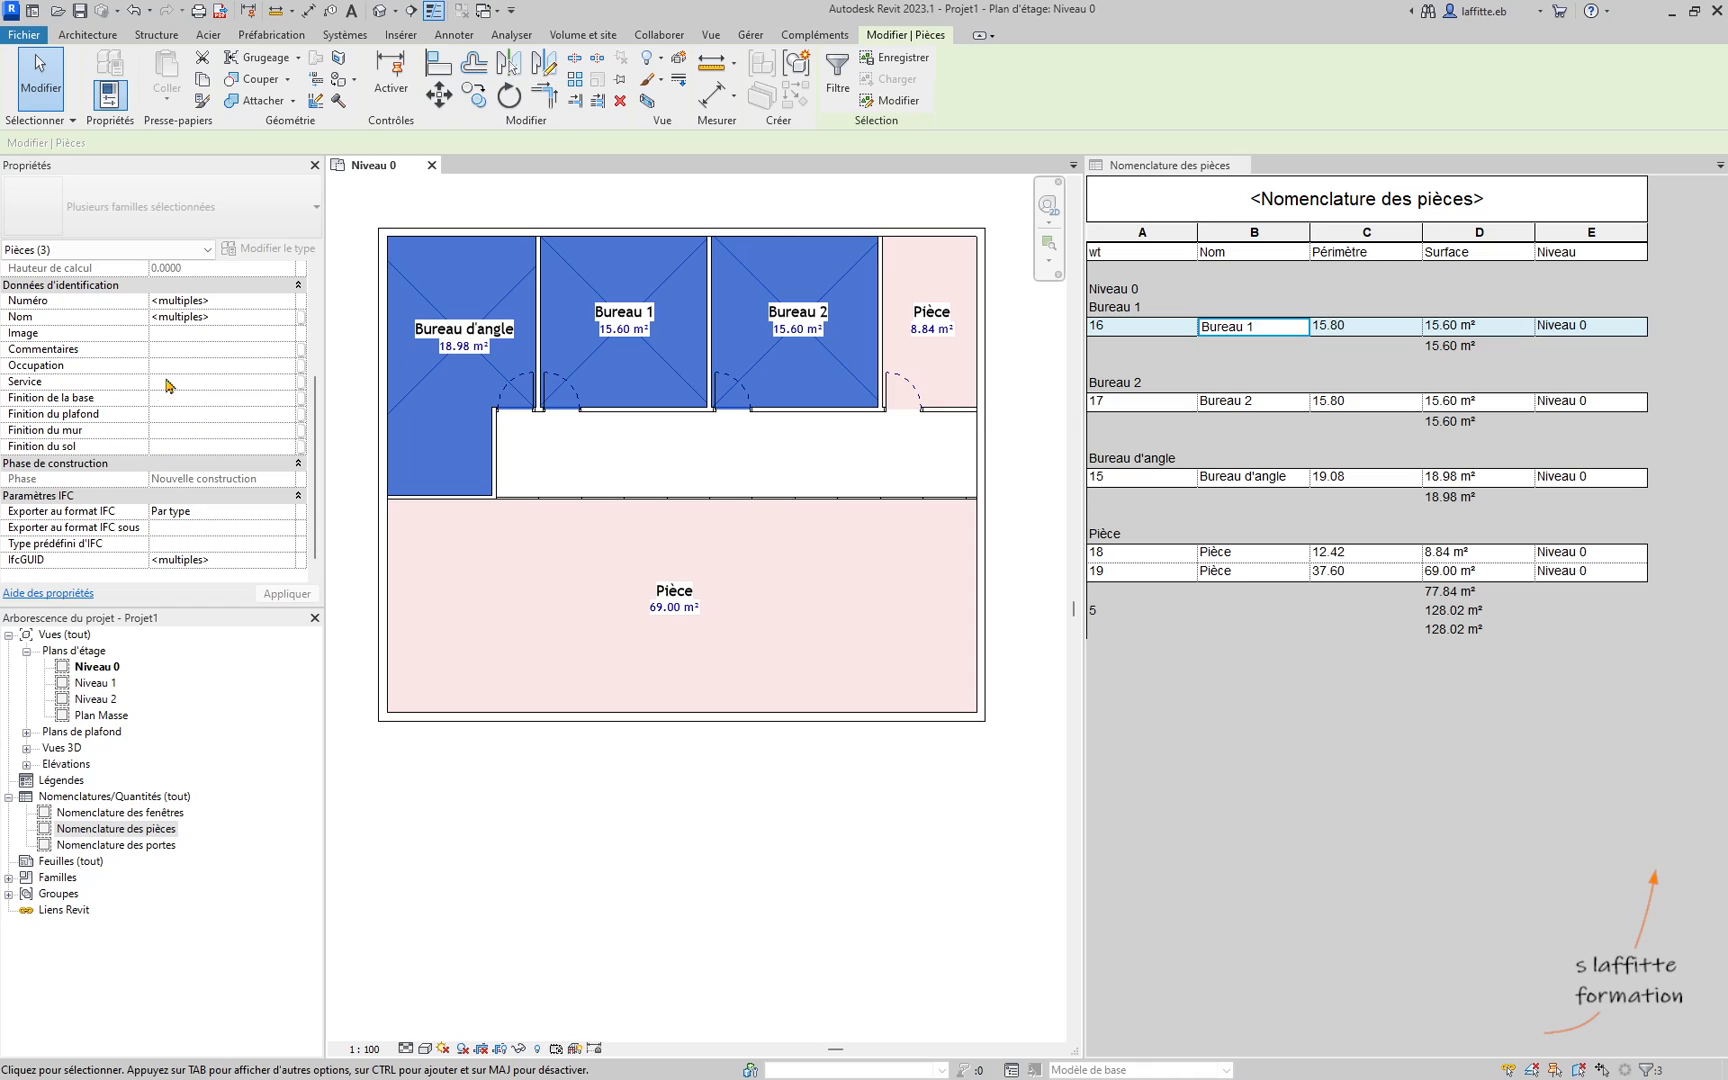
{"action": "left_click", "coordinate": [178, 431]}
{"action": "type", "text": "Peinture"}
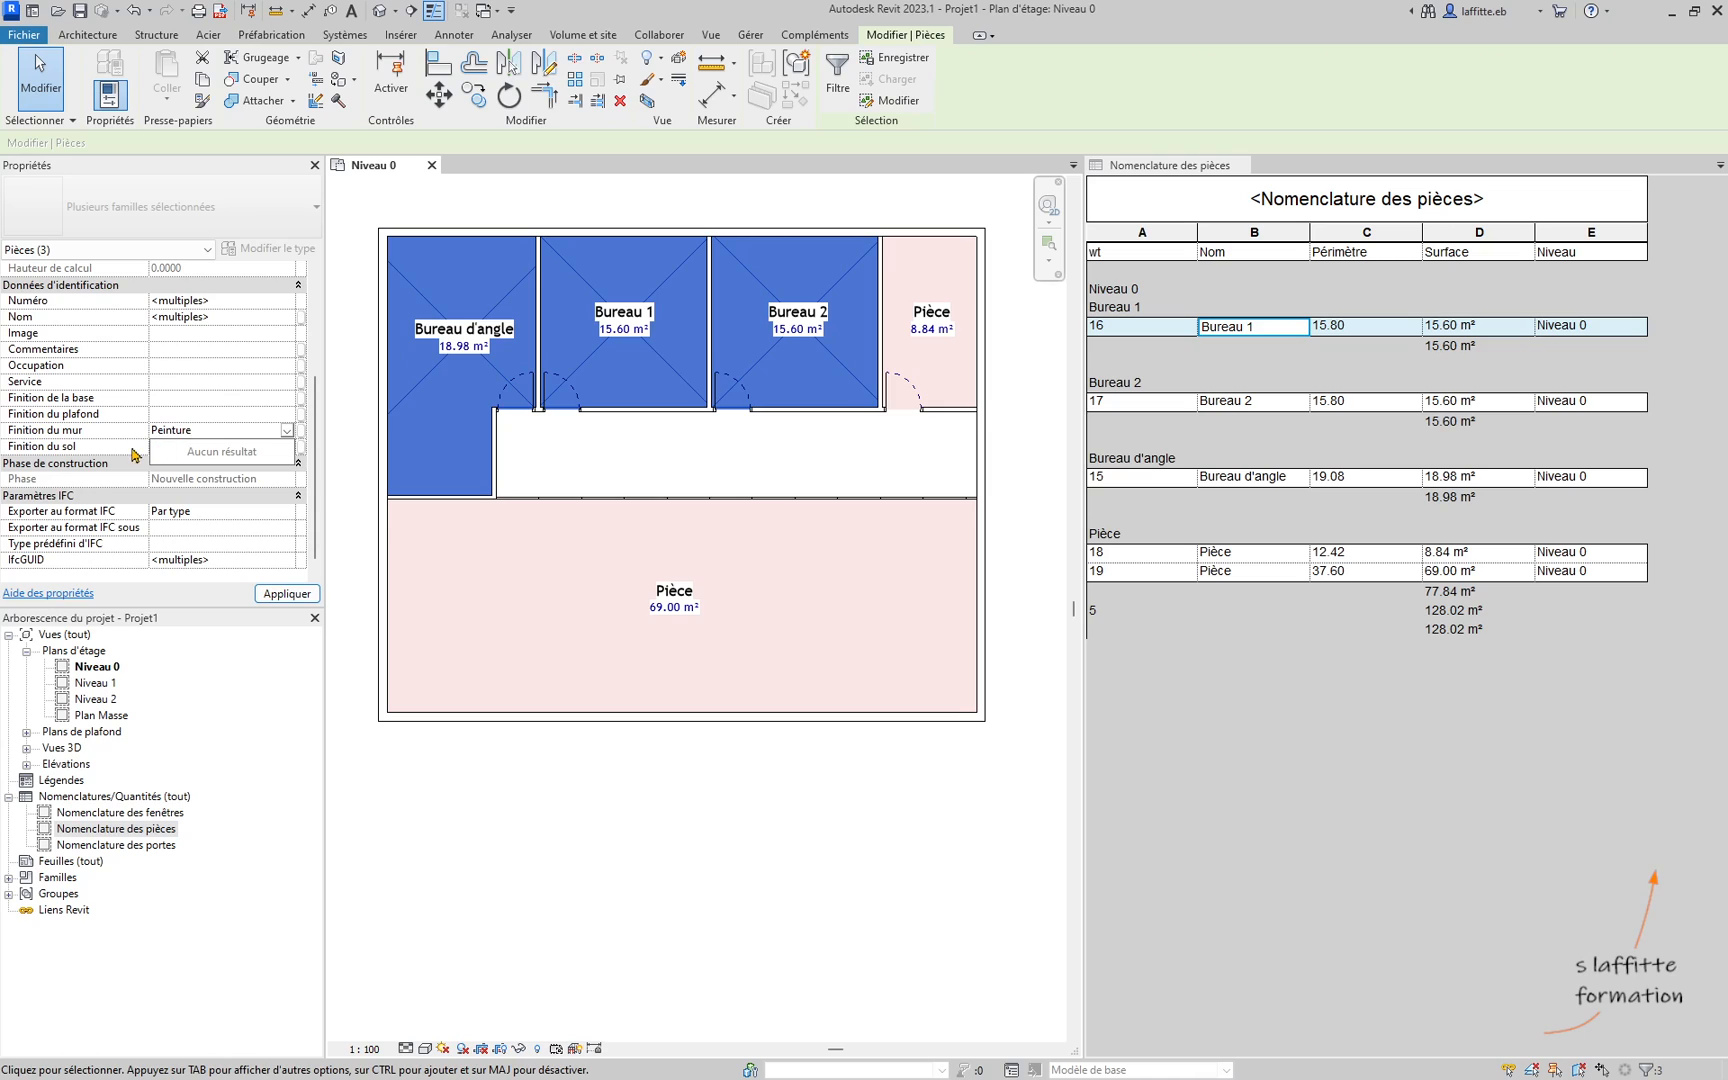
{"action": "left_click", "coordinate": [182, 448]}
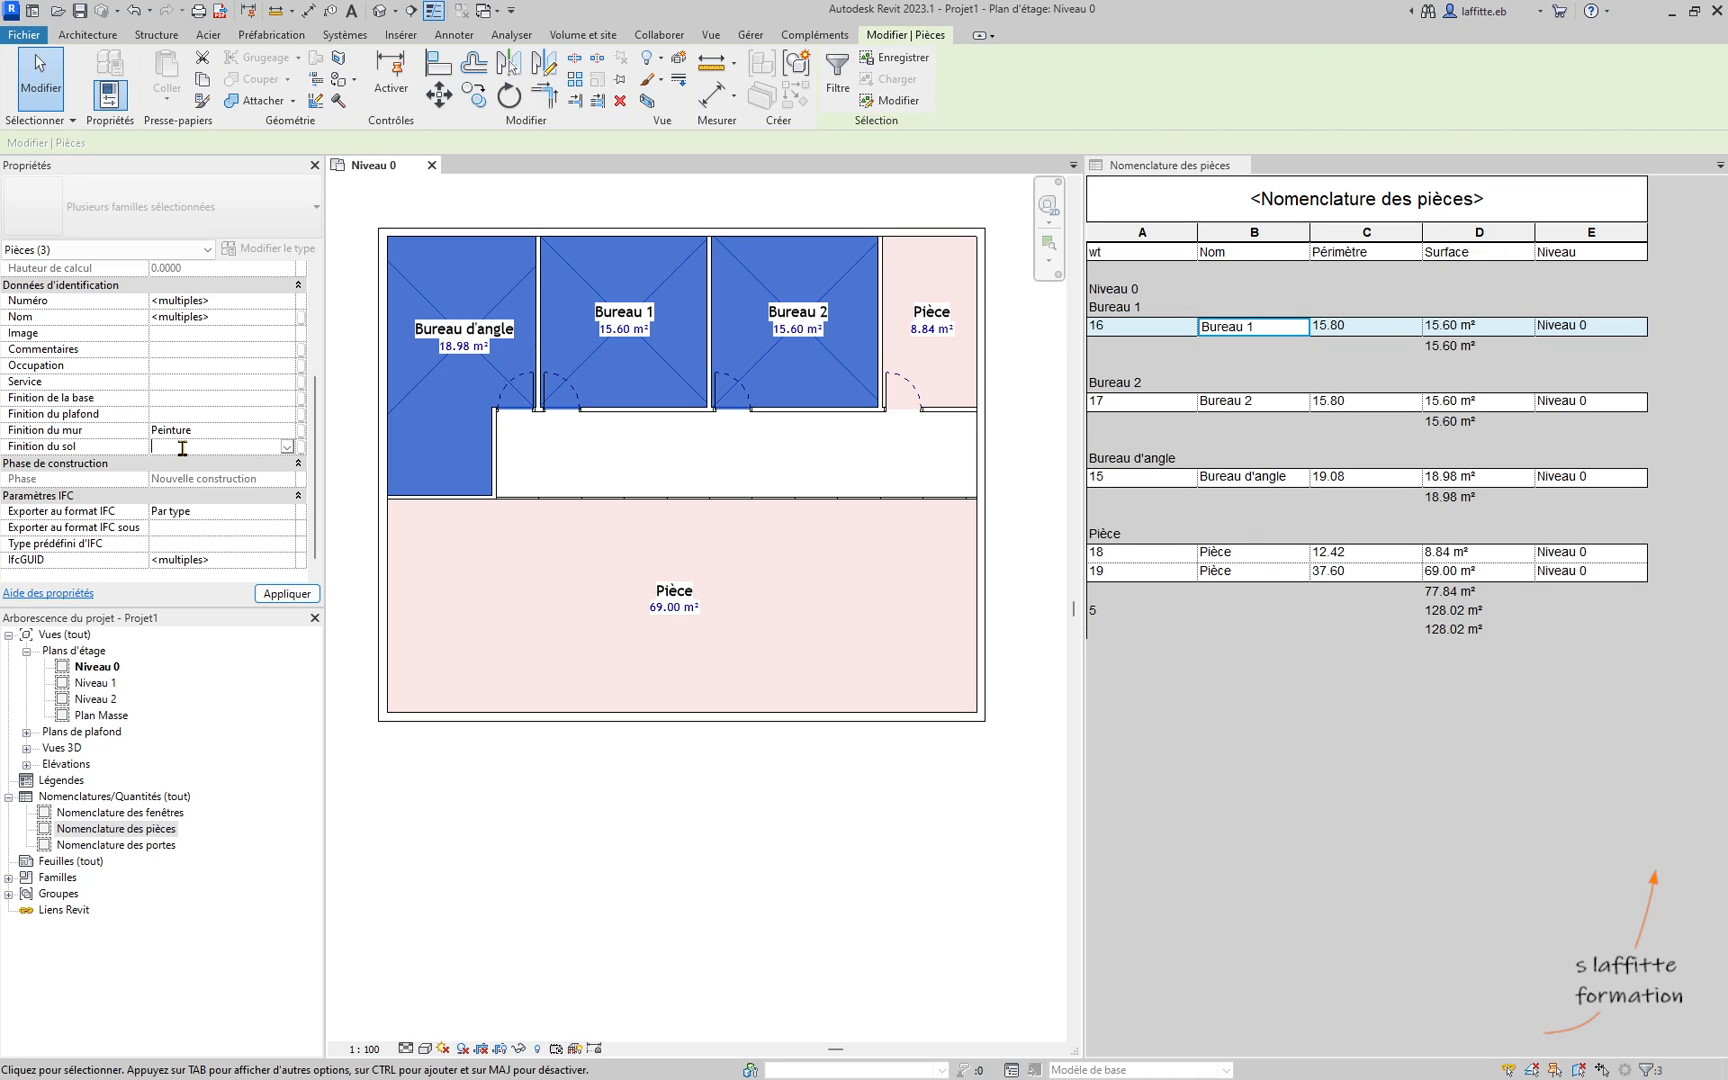
{"action": "type", "text": "Mo"}
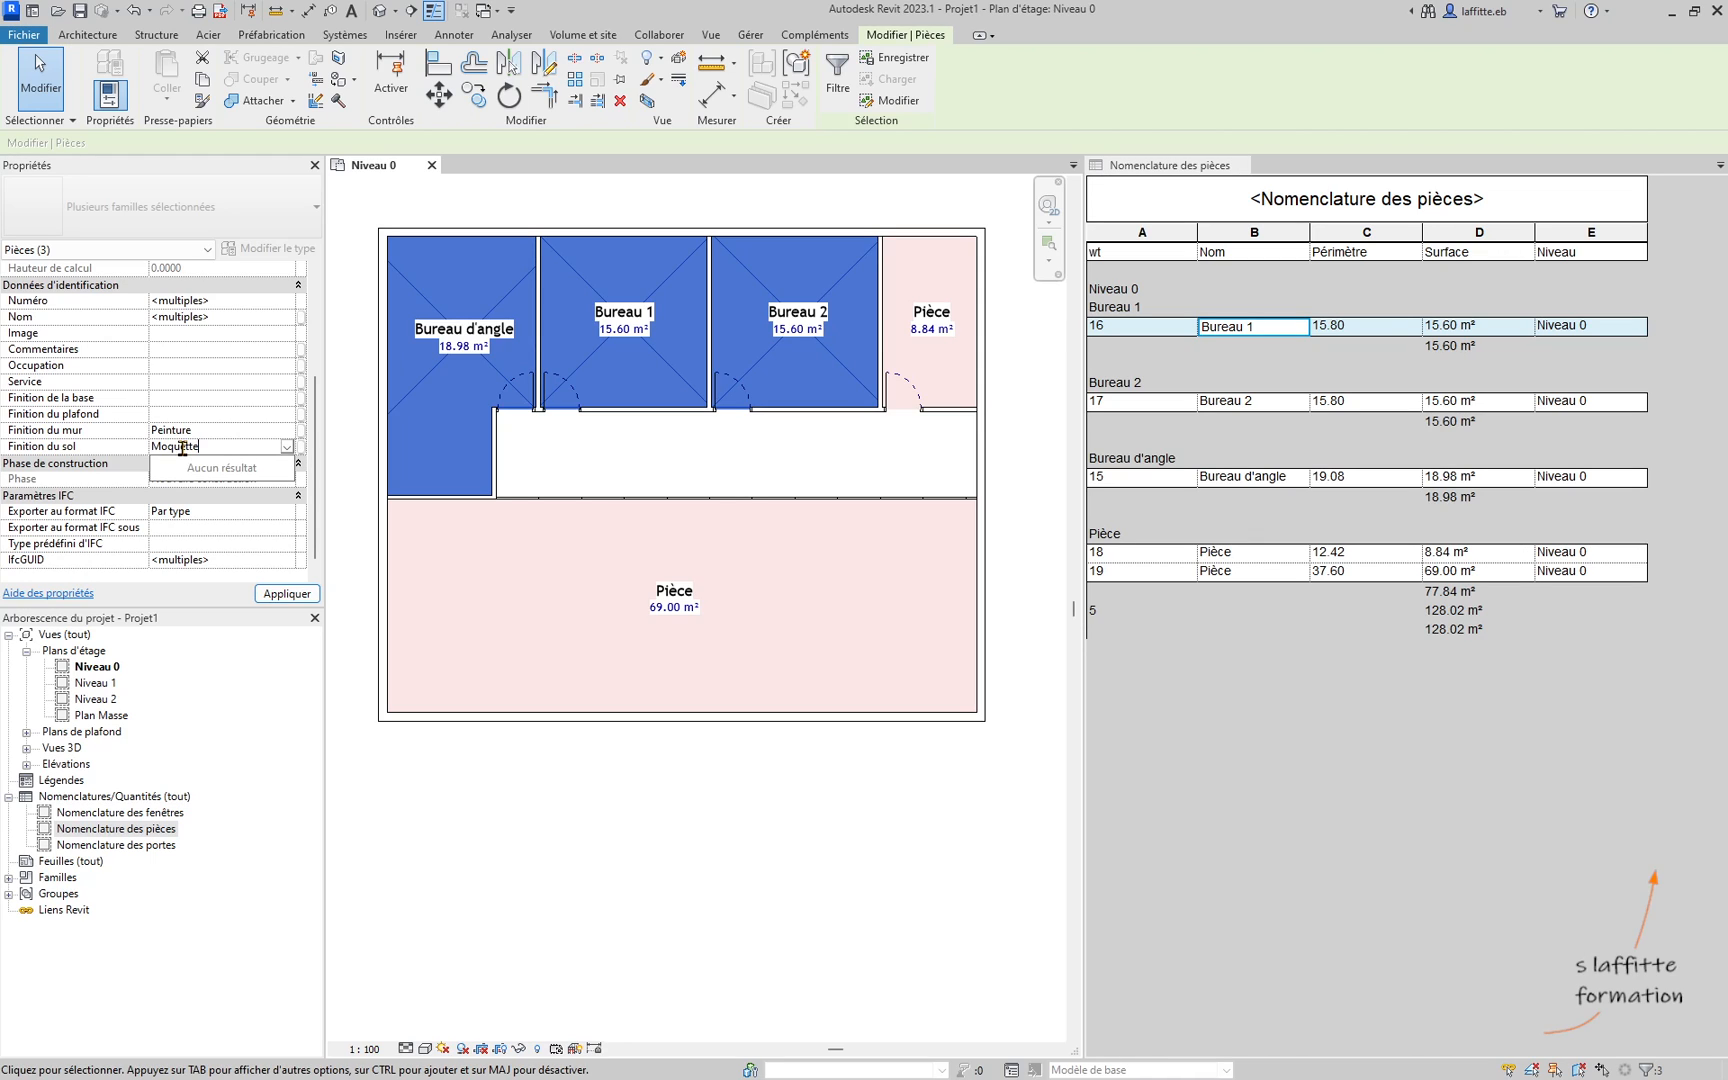
{"action": "type", "text": "quette"}
{"action": "key", "text": "Return"}
{"action": "left_click", "coordinate": [655, 826]}
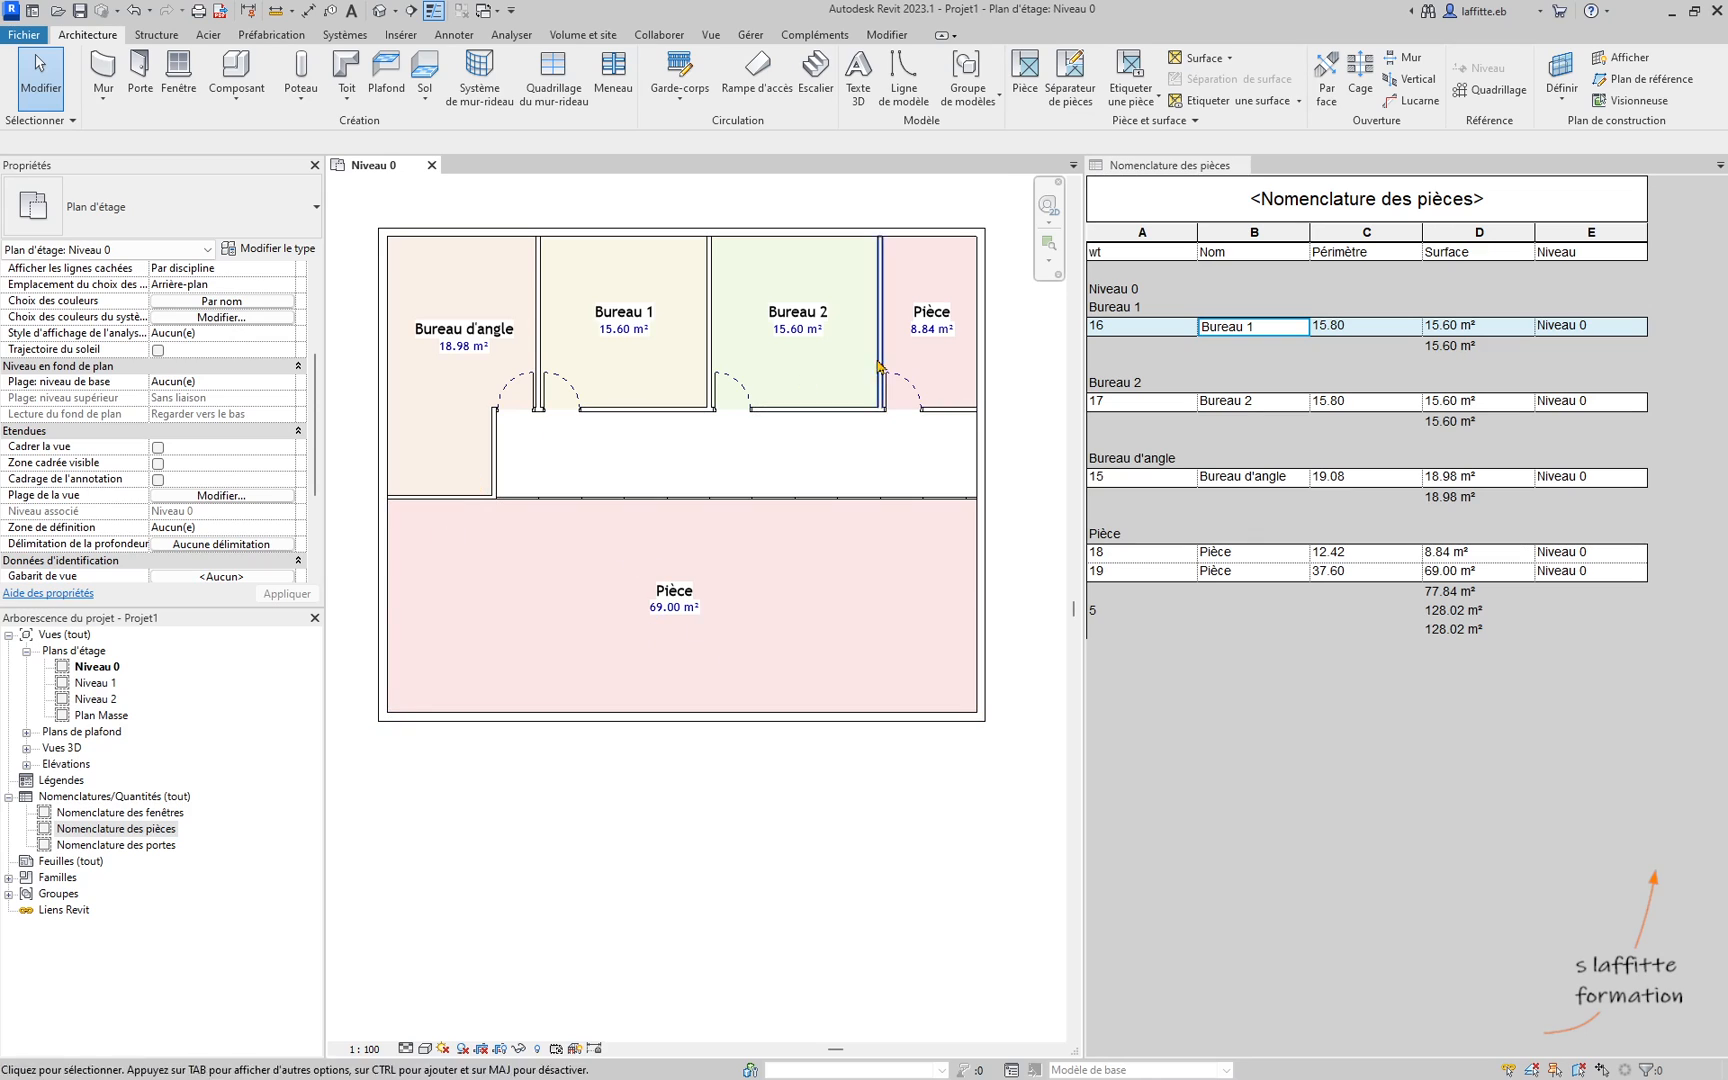
Step: Give room 18, the small upper-right room, the existing wall finish Peinture and floor finish Moquette
{"action": "left_click", "coordinate": [958, 302]}
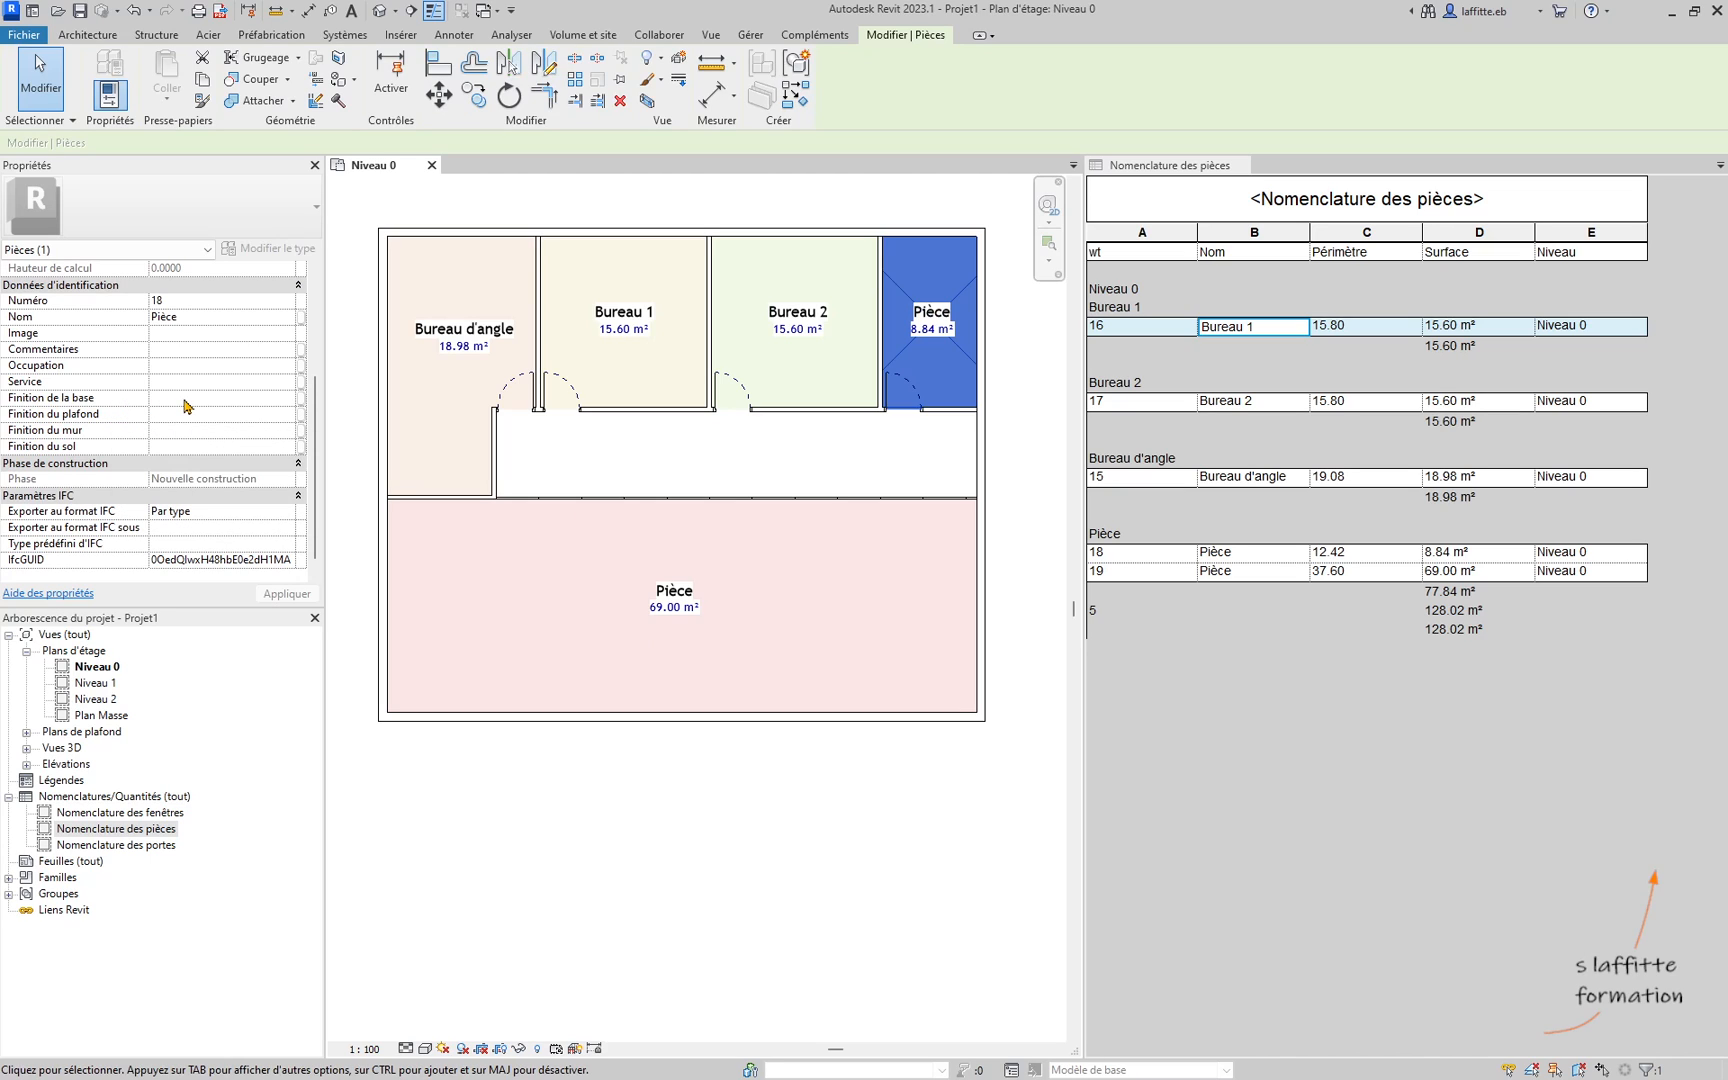
{"action": "left_click", "coordinate": [207, 430]}
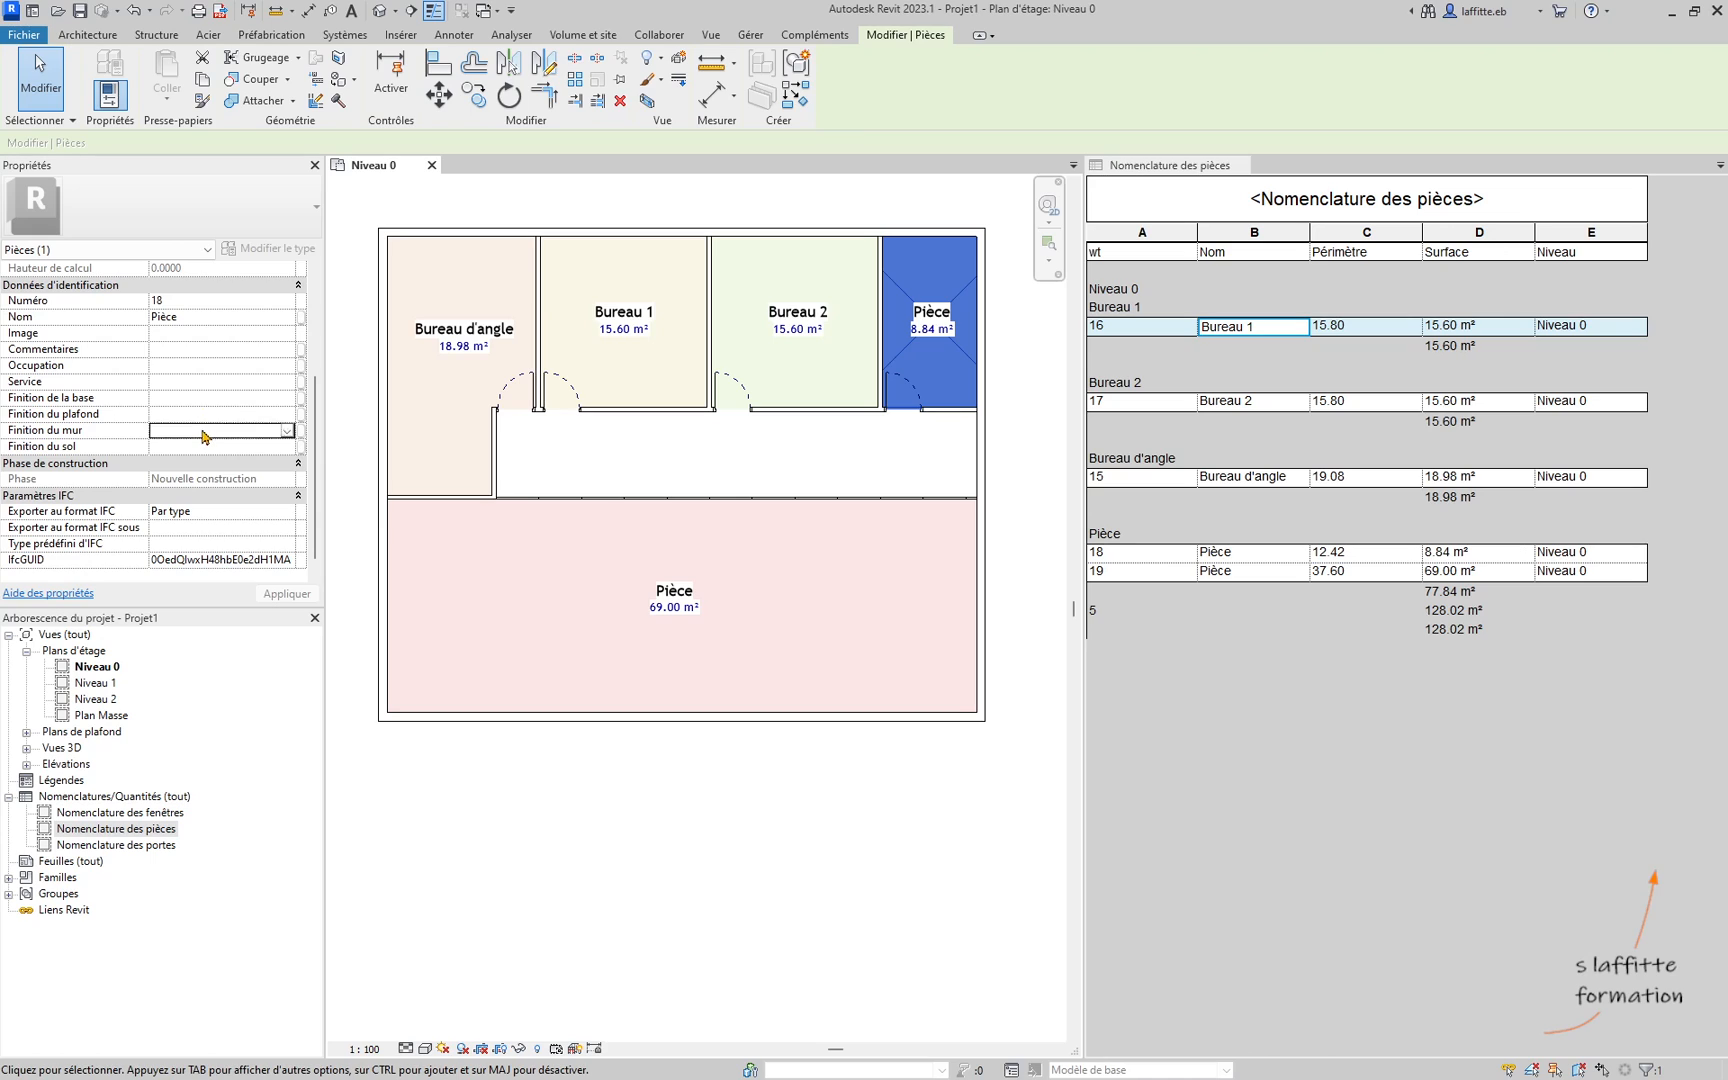
{"action": "left_click", "coordinate": [286, 433]}
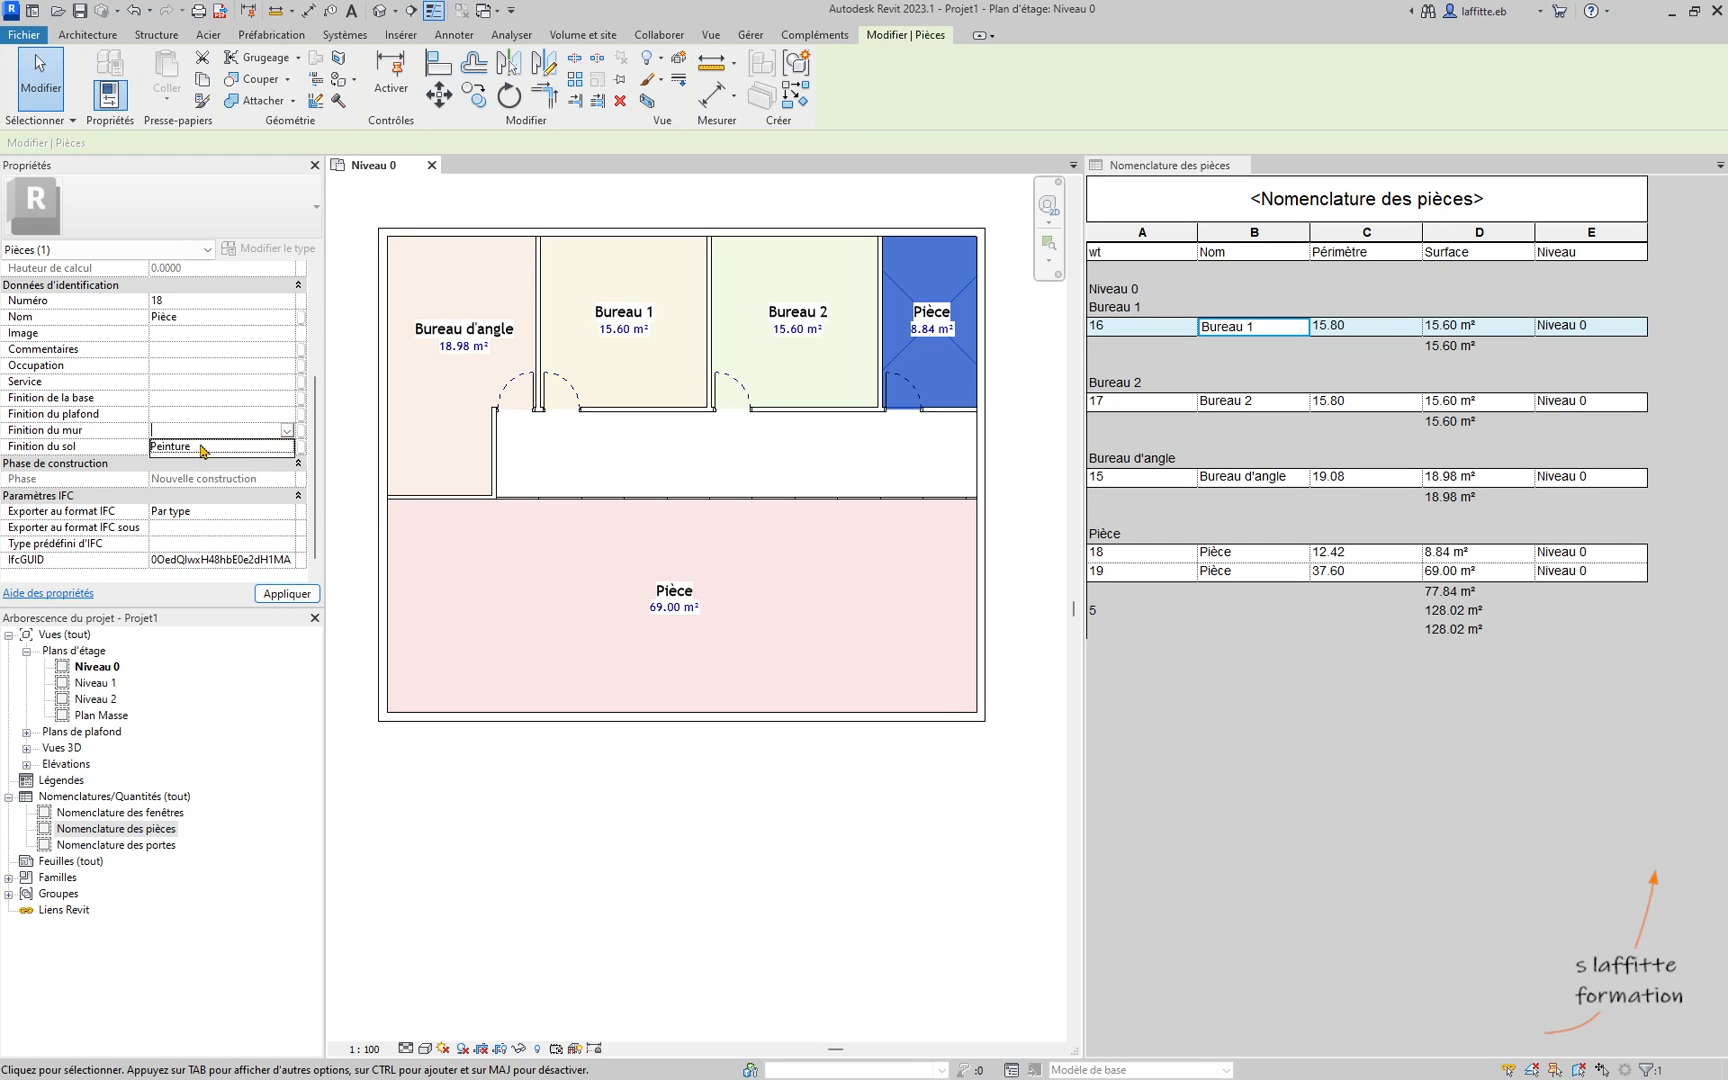
{"action": "left_click", "coordinate": [208, 450]}
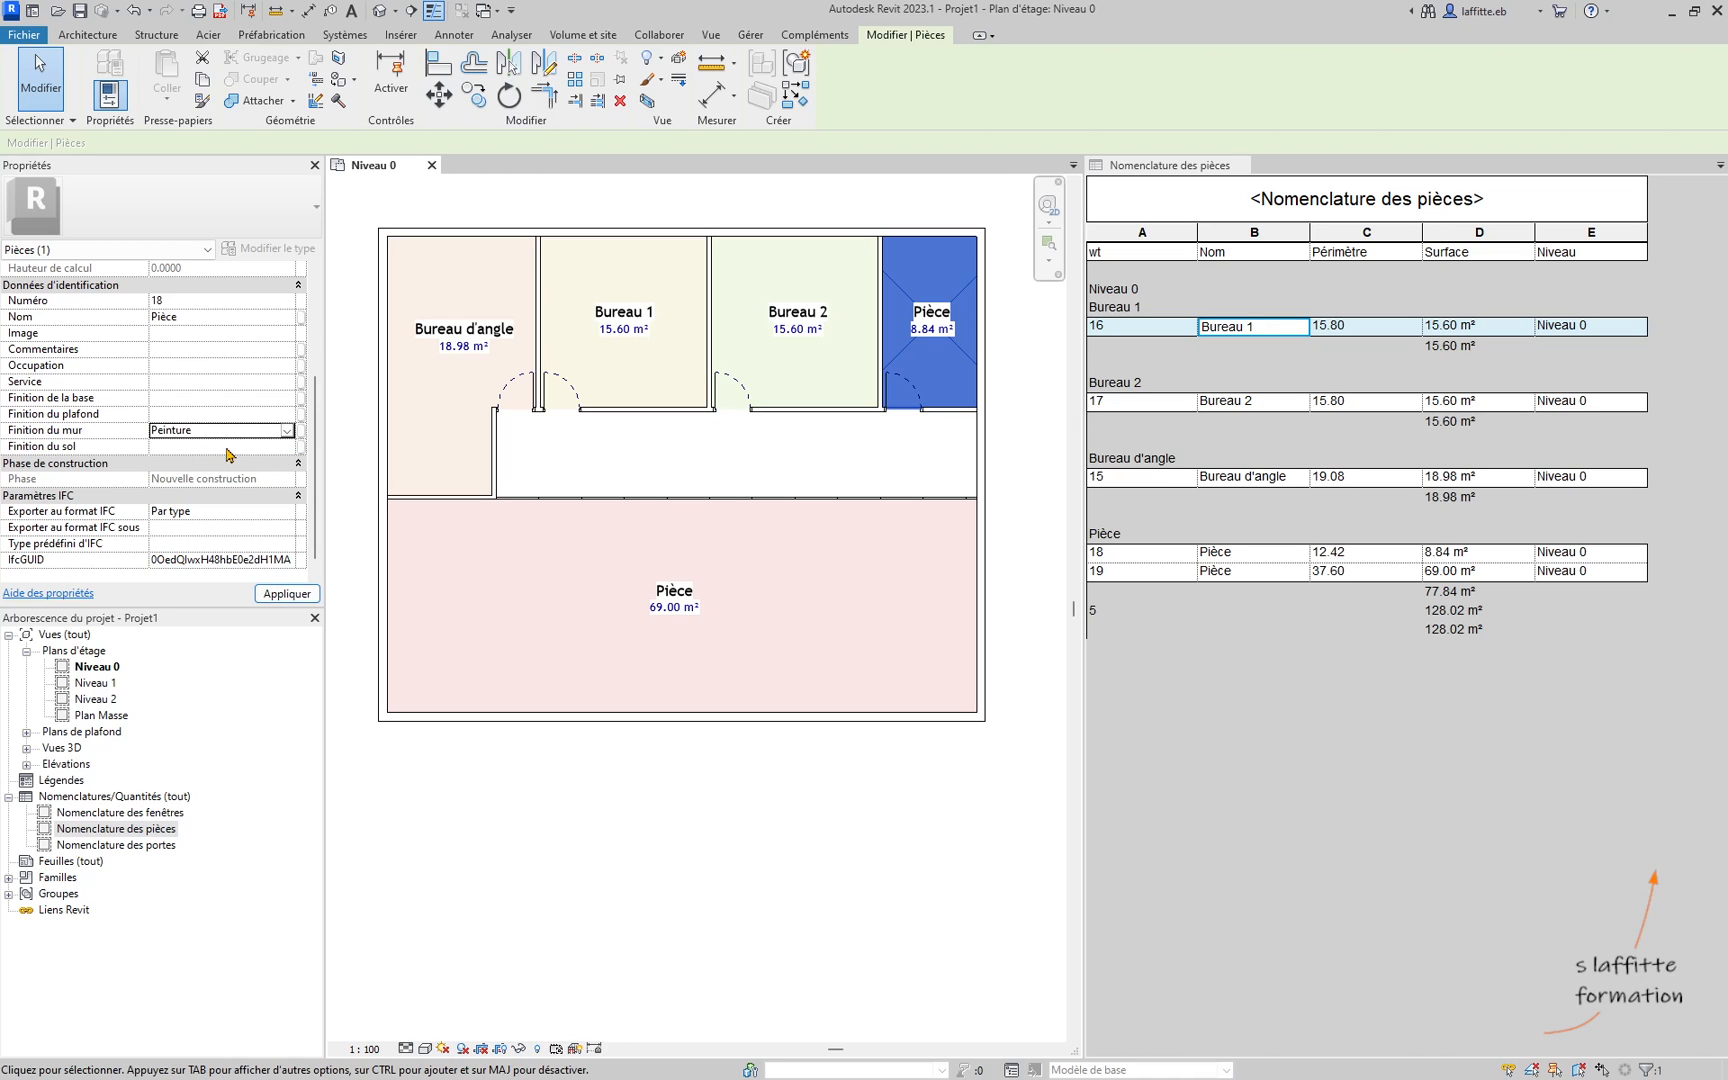
{"action": "left_click", "coordinate": [227, 448]}
{"action": "left_click", "coordinate": [287, 446]}
{"action": "left_click", "coordinate": [226, 462]}
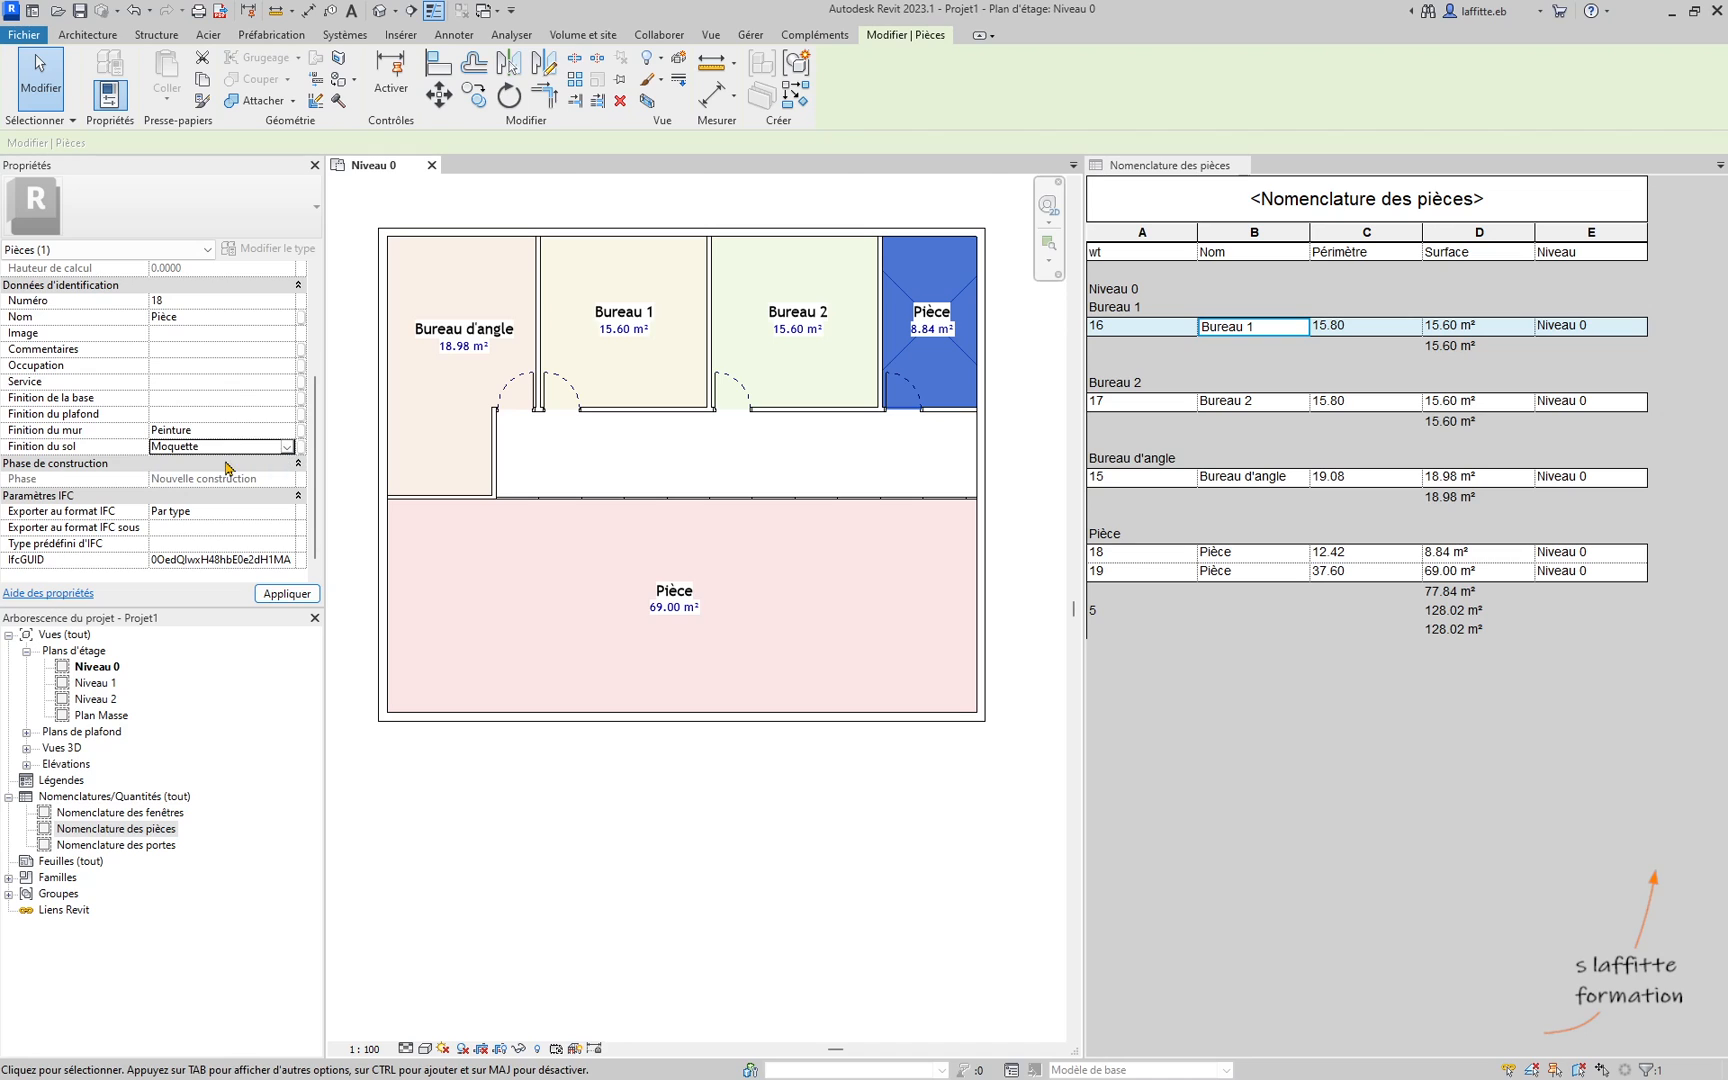
{"action": "left_click", "coordinate": [752, 805]}
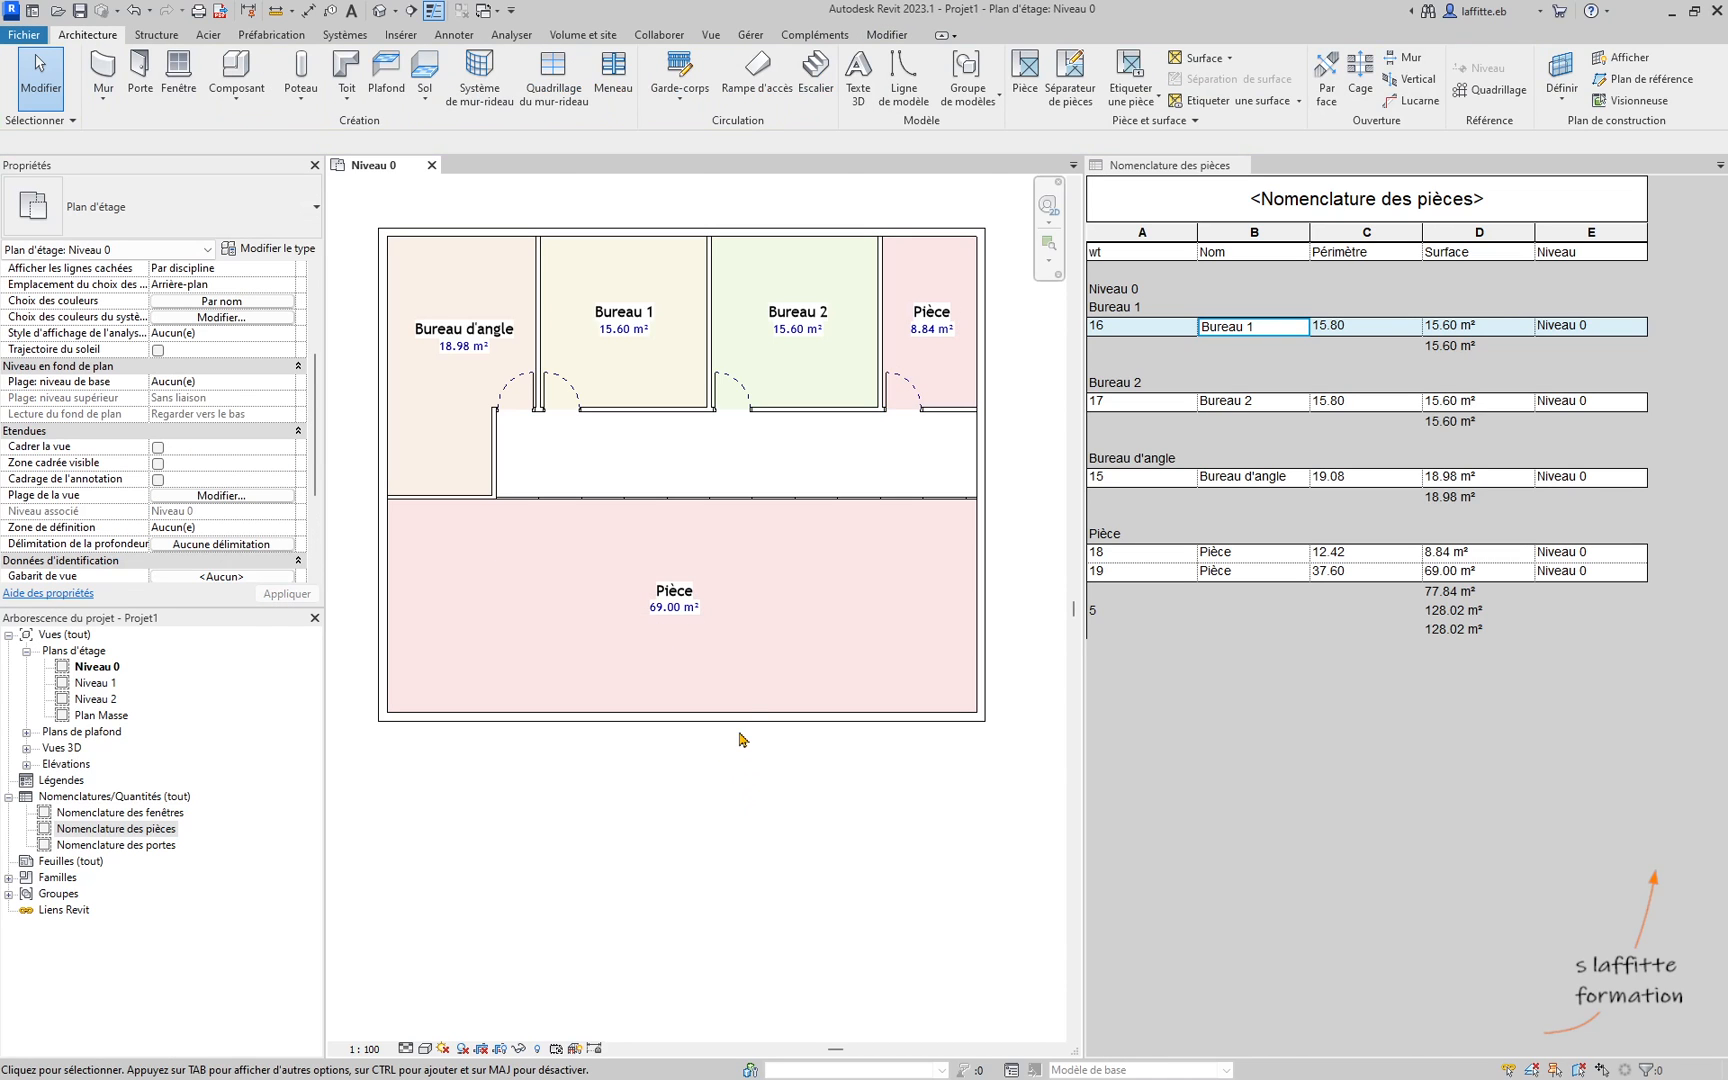
{"action": "middle_click_drag", "start_coordinate": [802, 628], "coordinate": [806, 697]}
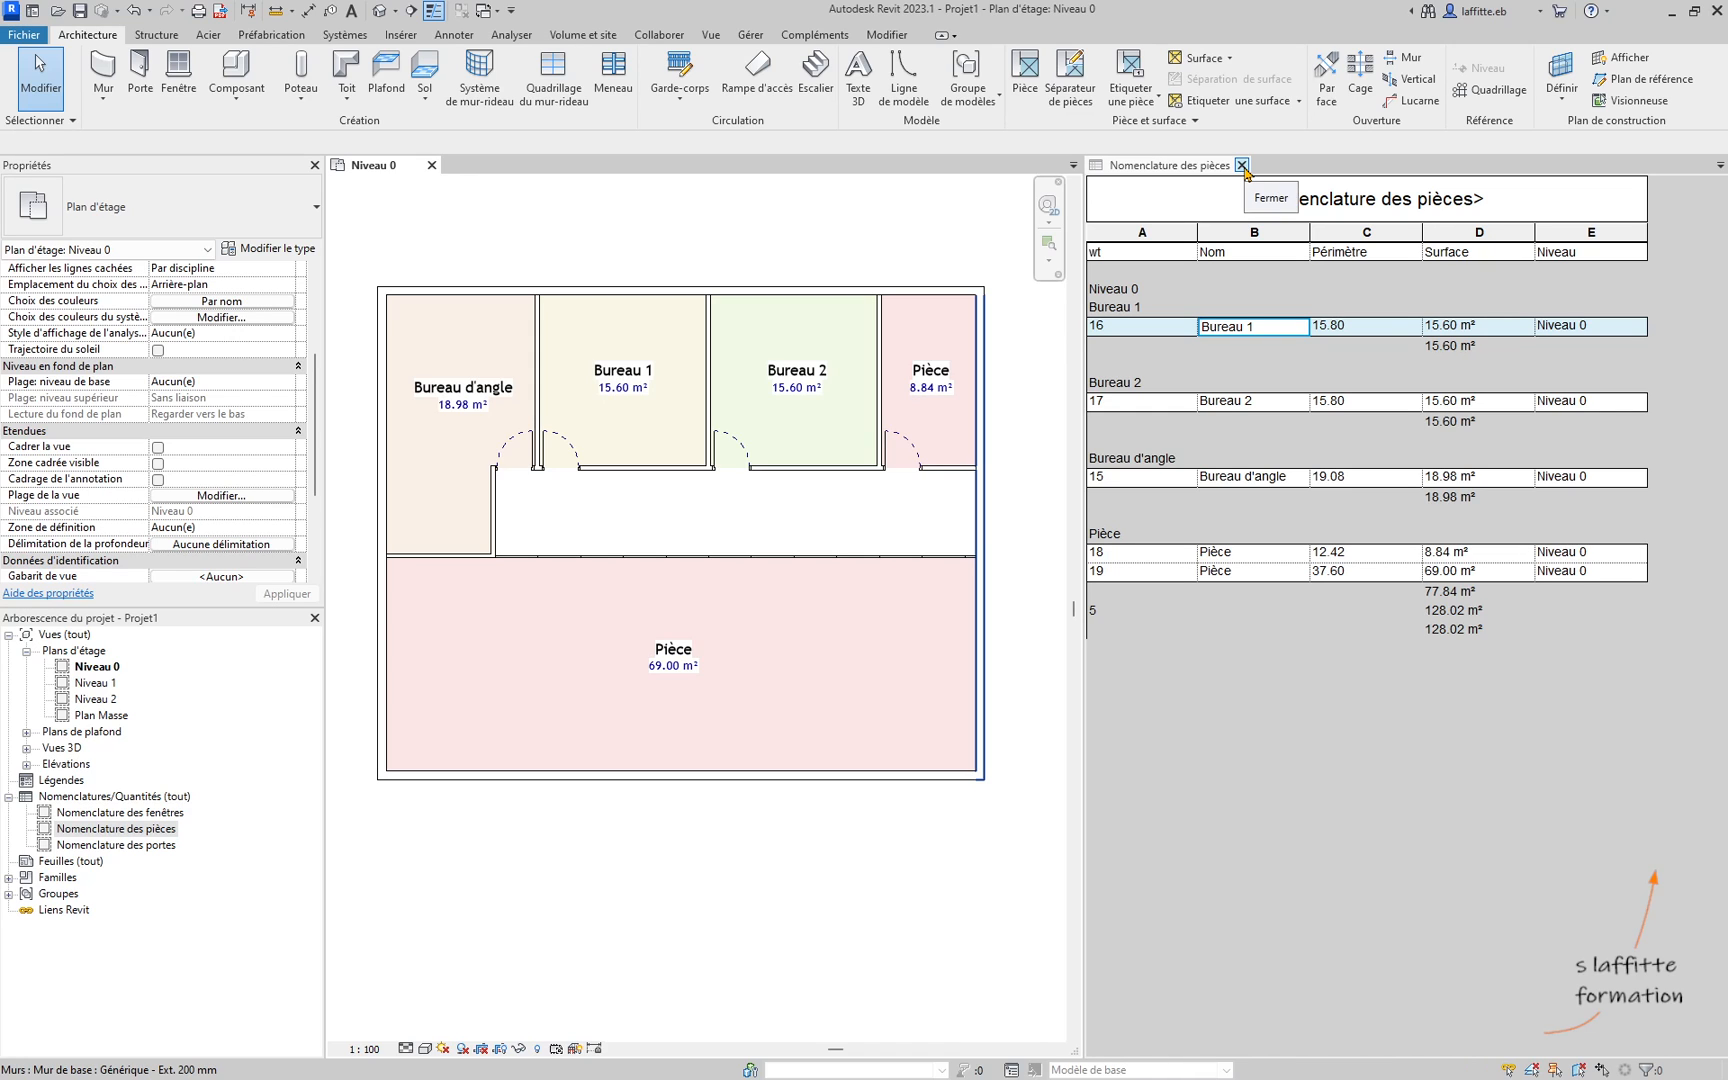
Step: Close the room schedule and place a color fill legend below the Niveau 0 plan, under the building's lower-left area
{"action": "left_click", "coordinate": [1242, 166]}
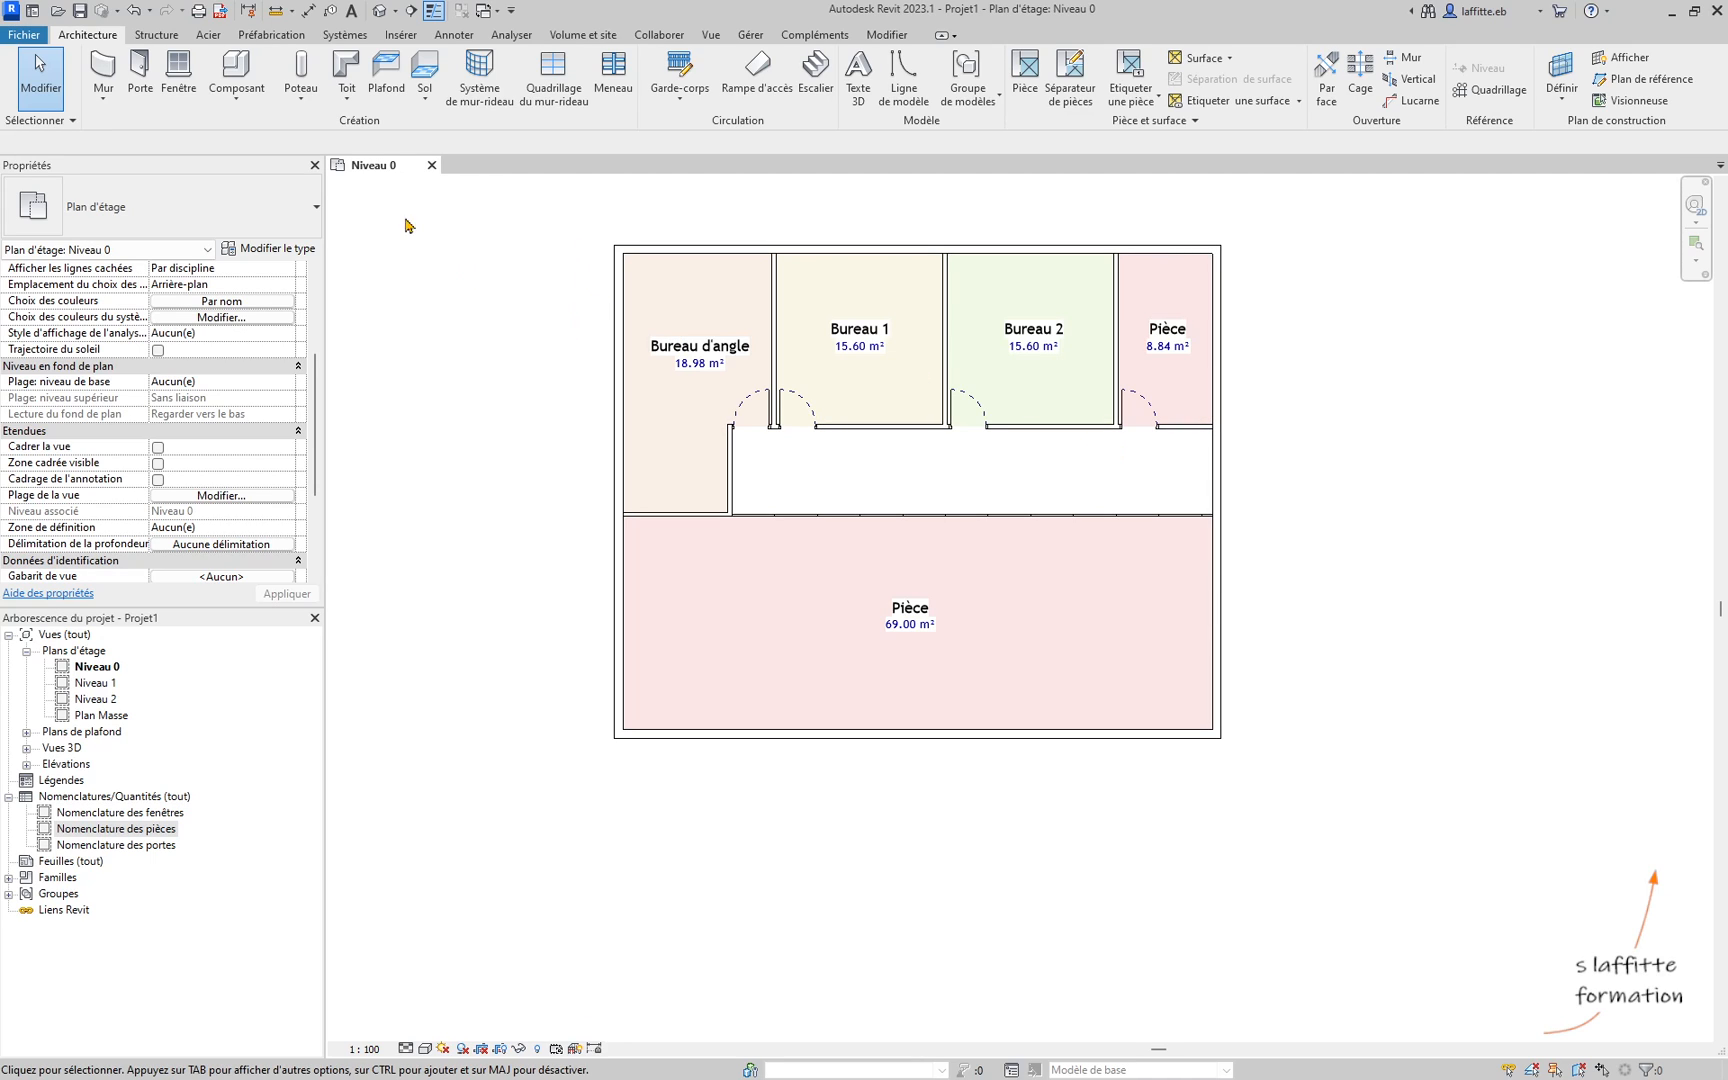
{"action": "left_click", "coordinate": [454, 36]}
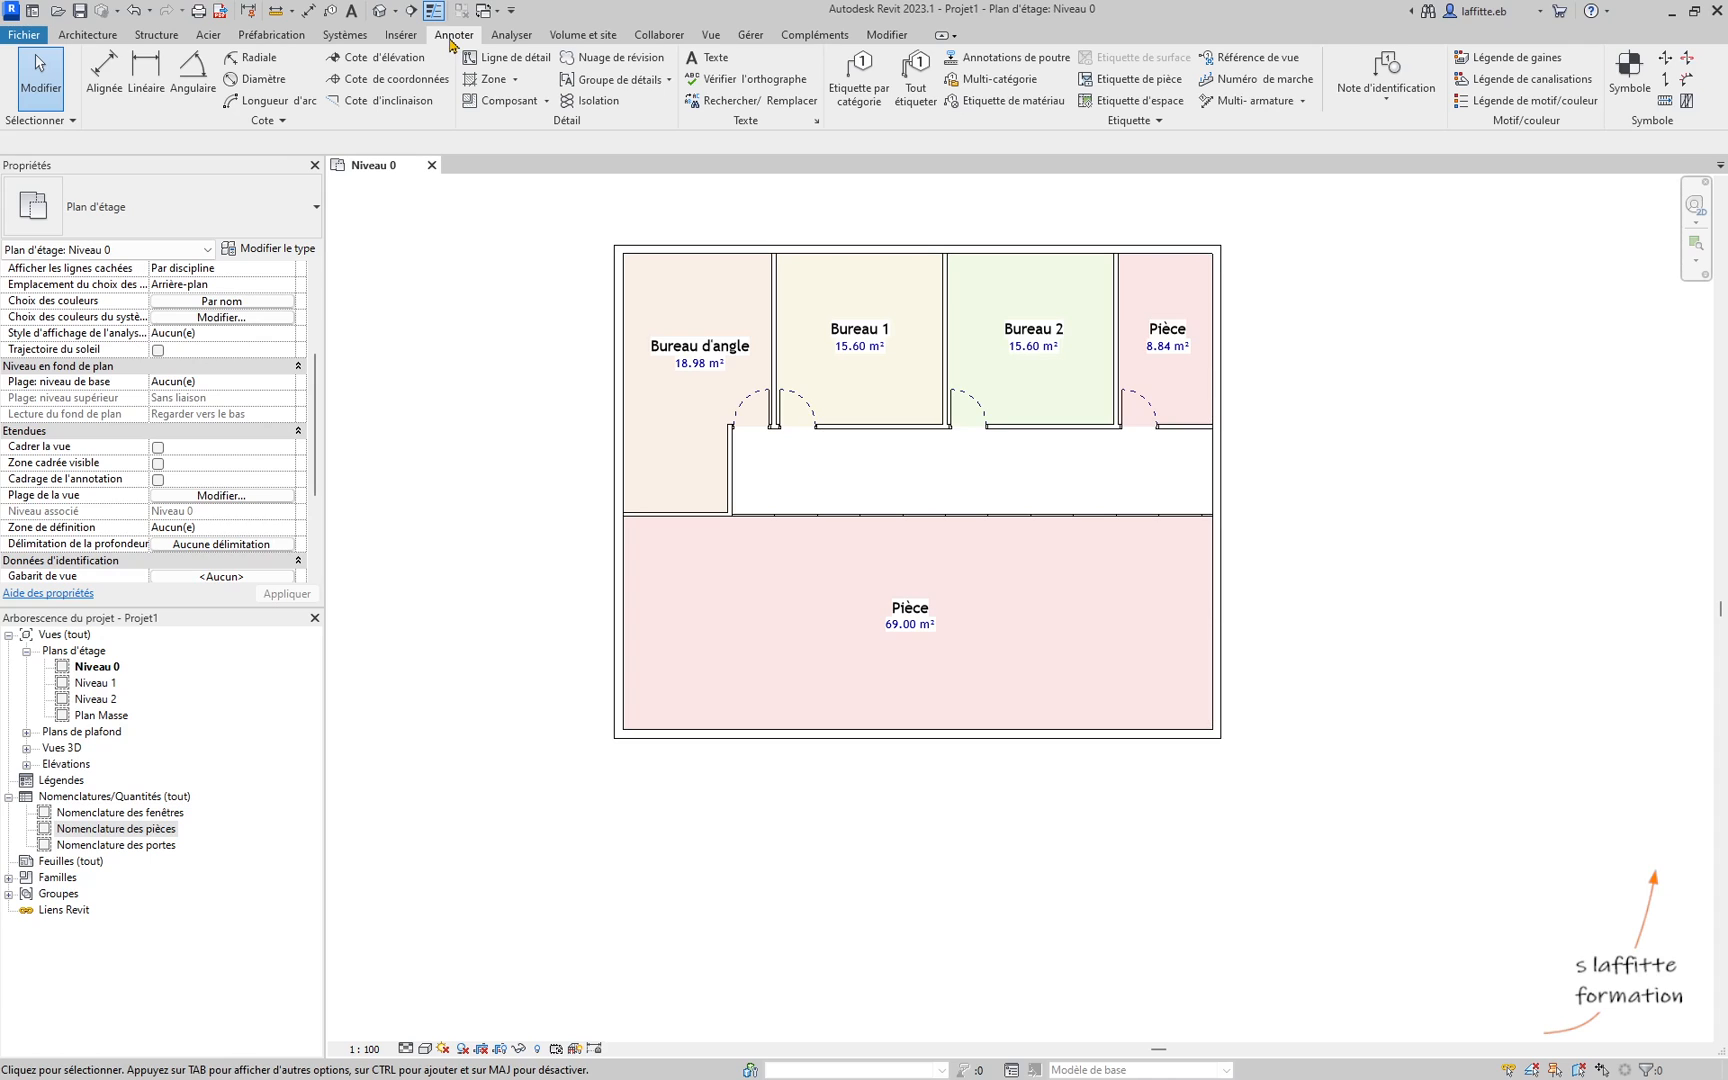
{"action": "left_click", "coordinate": [1527, 101]}
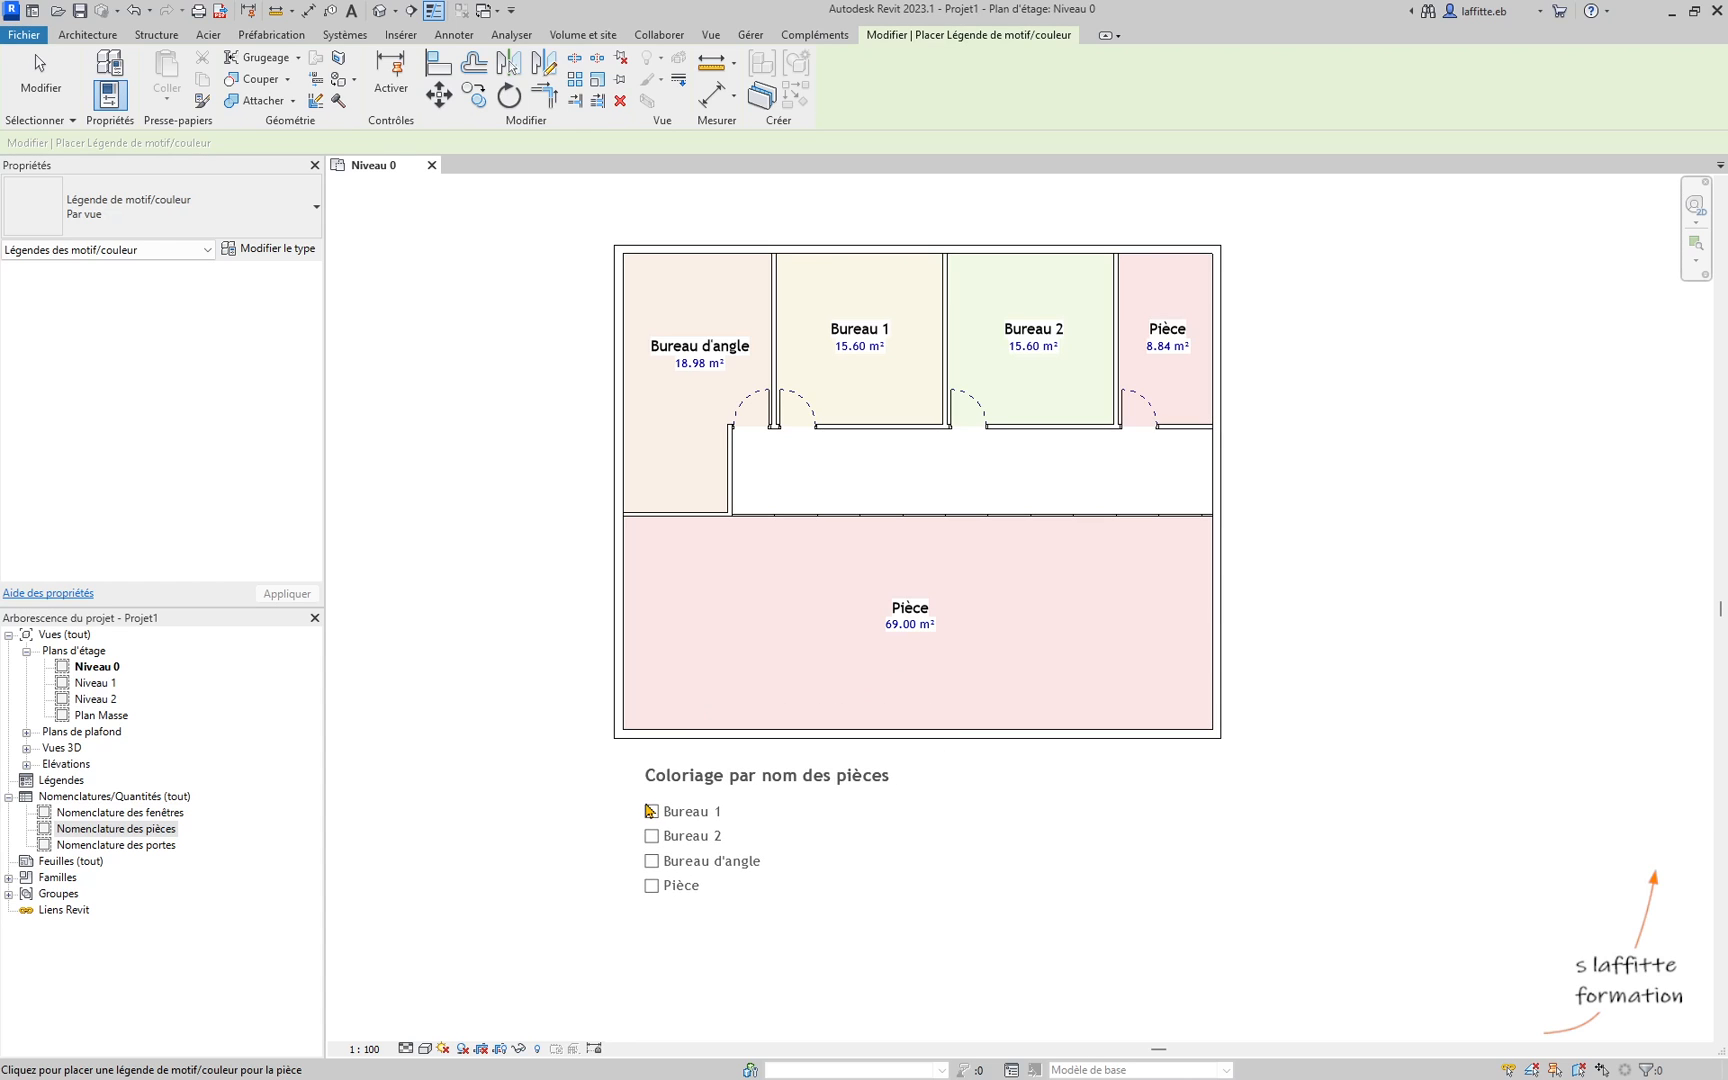
{"action": "left_click", "coordinate": [648, 810]}
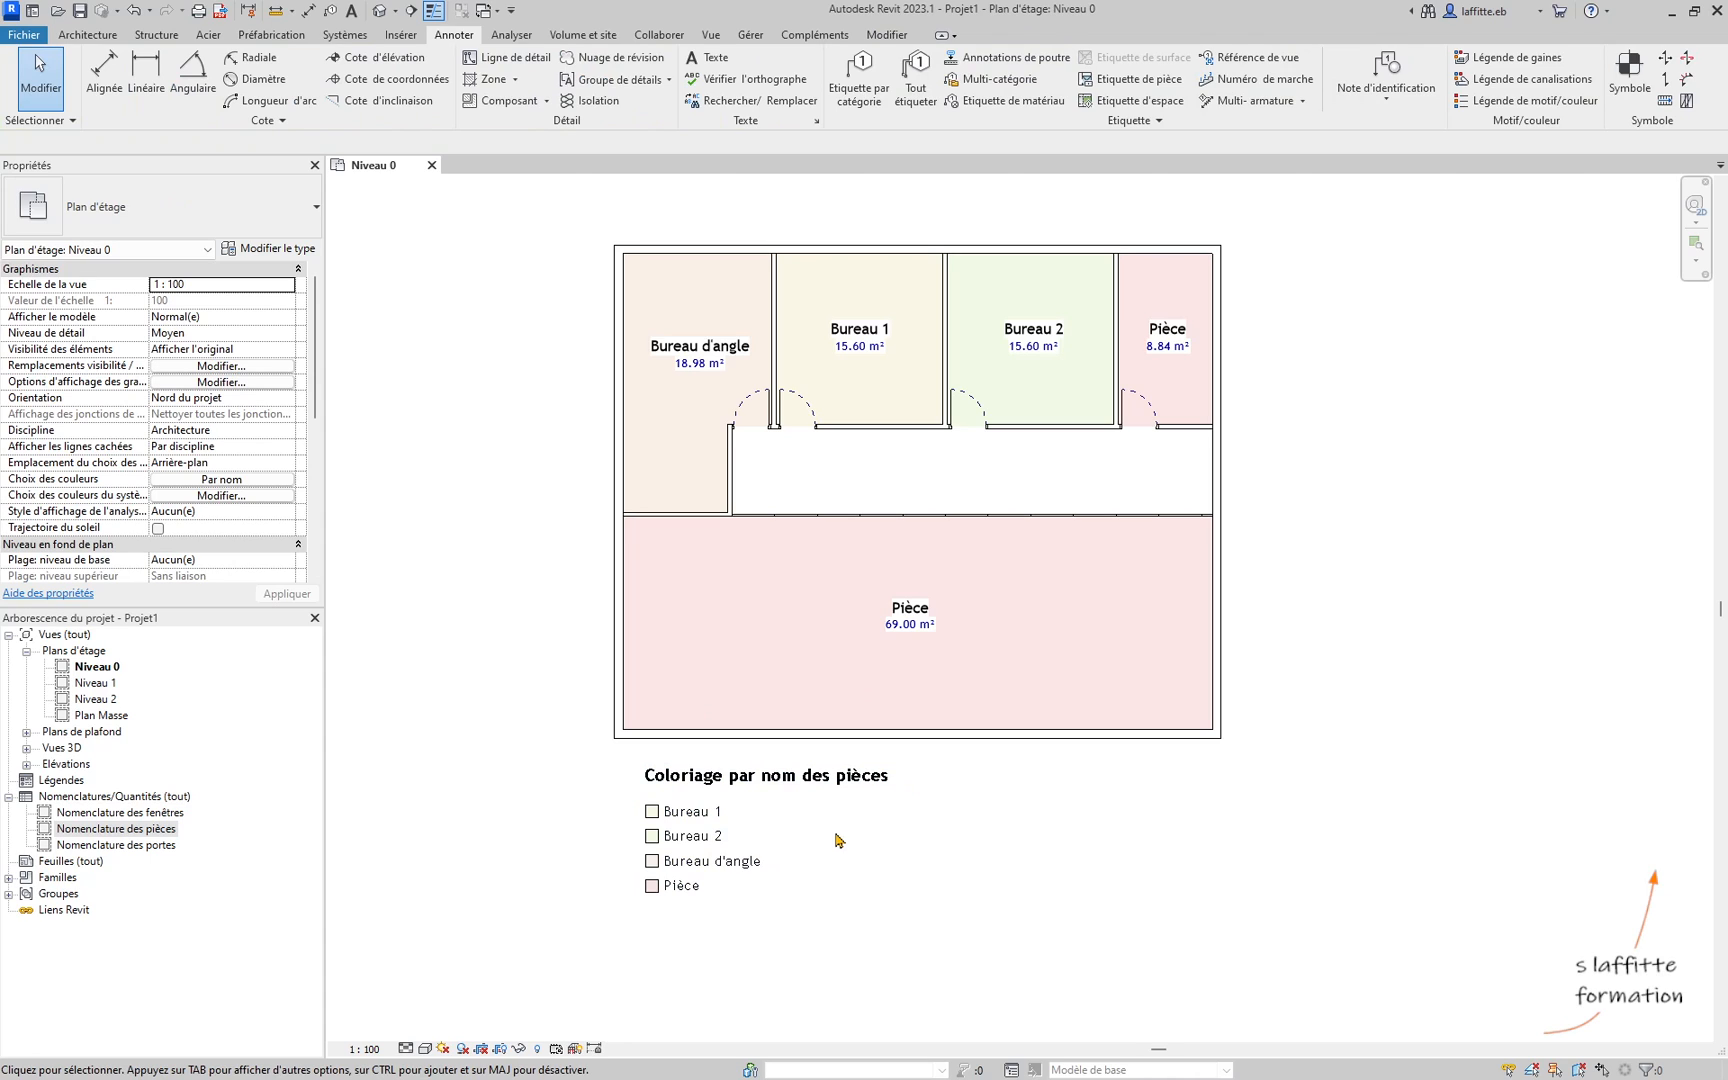
Step: Open the legend's color scheme and compare the Par surface (Par plage) definition with the Par nom definition
{"action": "left_click", "coordinate": [746, 797]}
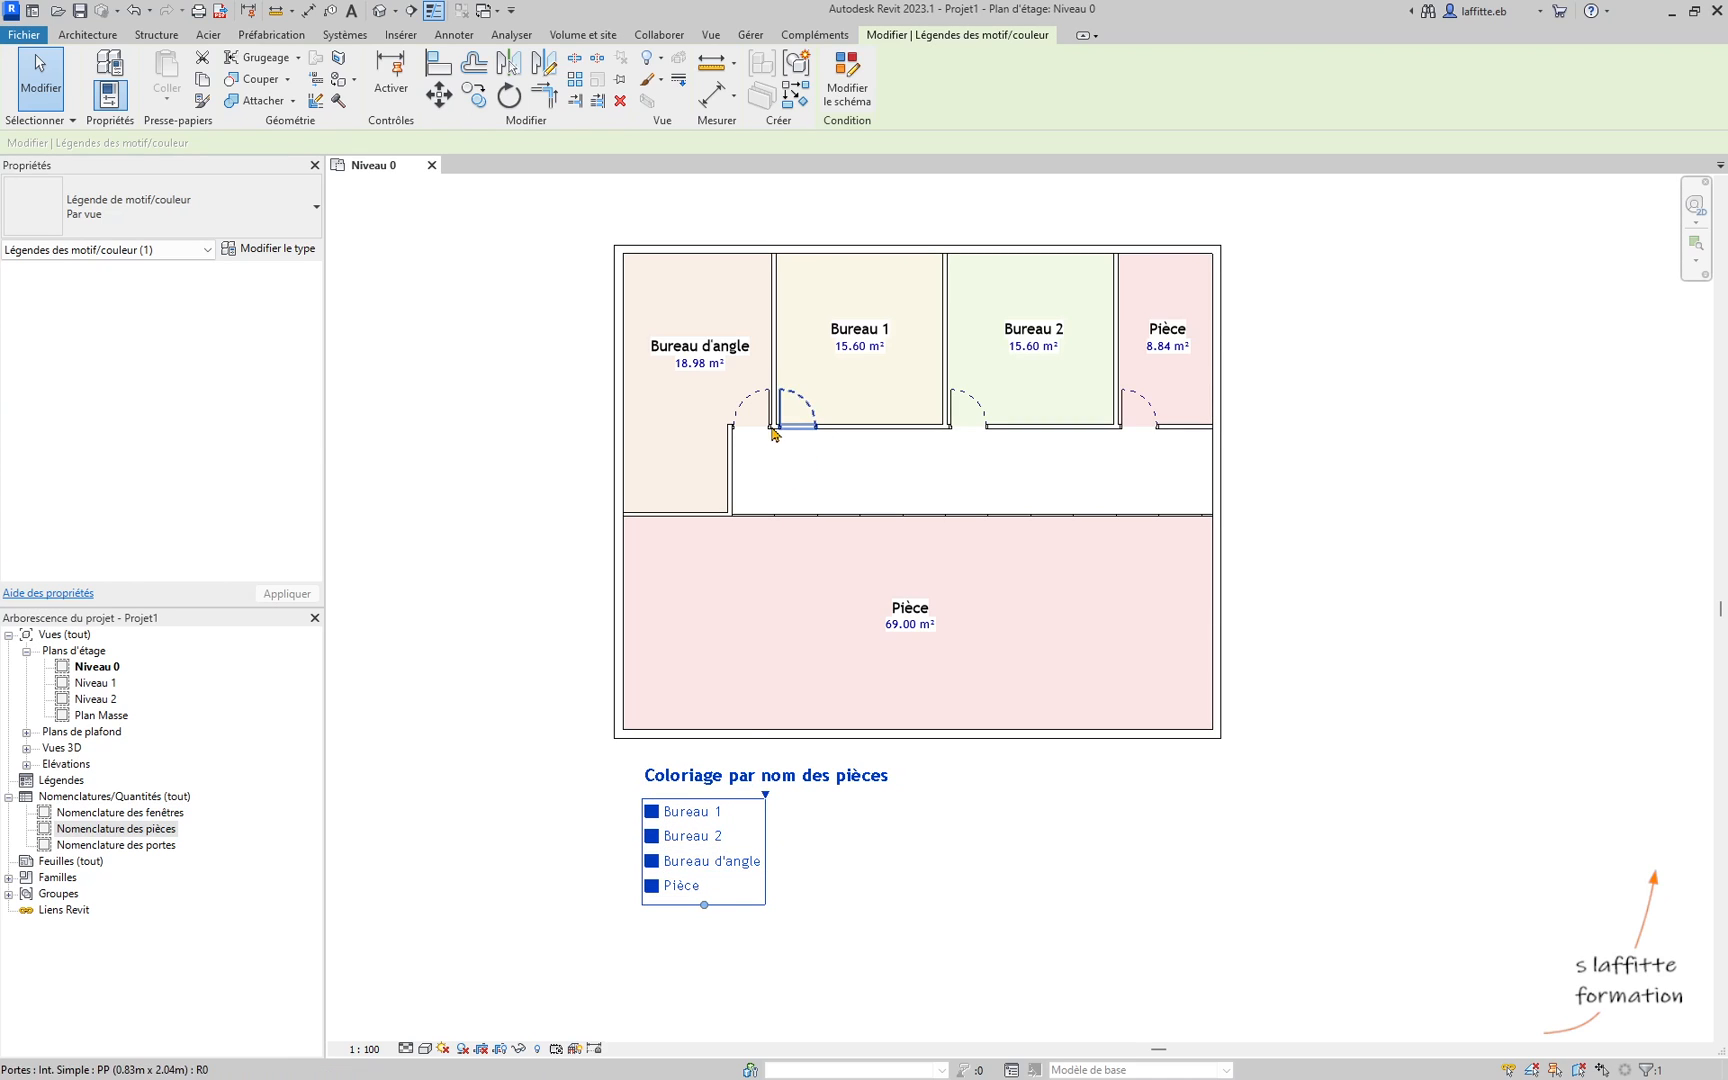
{"action": "left_click", "coordinate": [856, 107]}
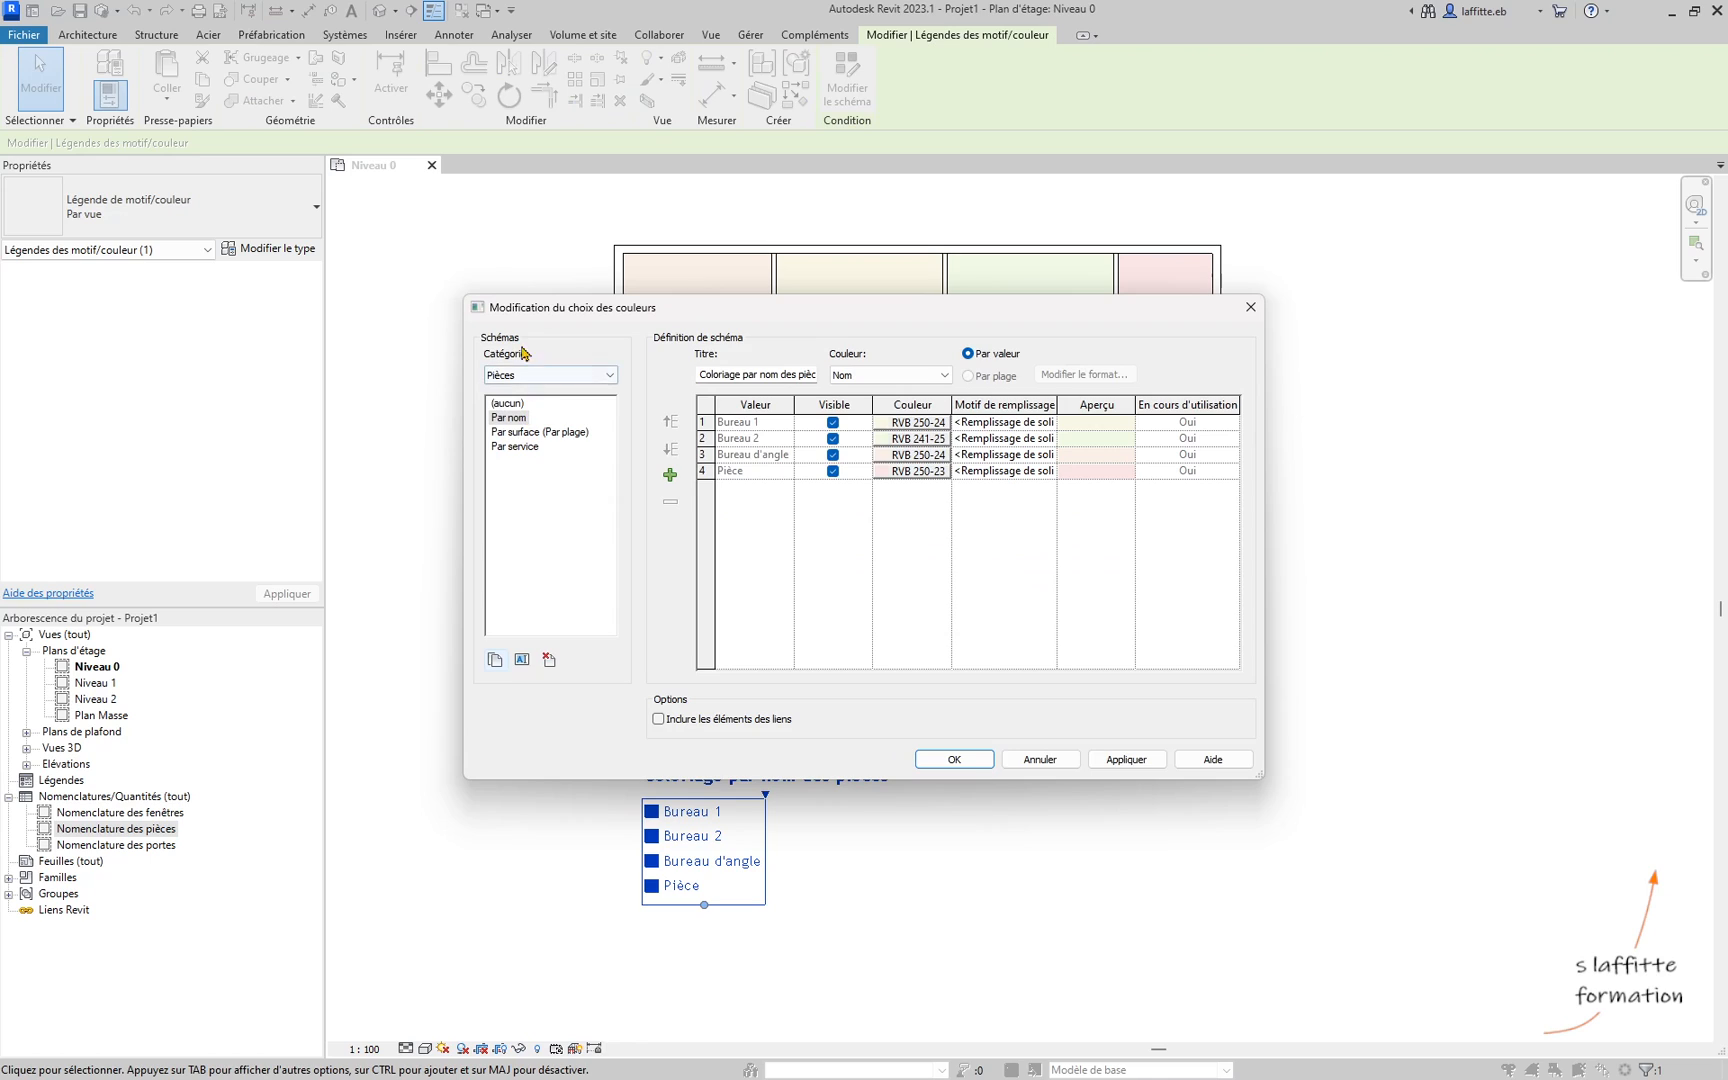
{"action": "left_click", "coordinate": [531, 436]}
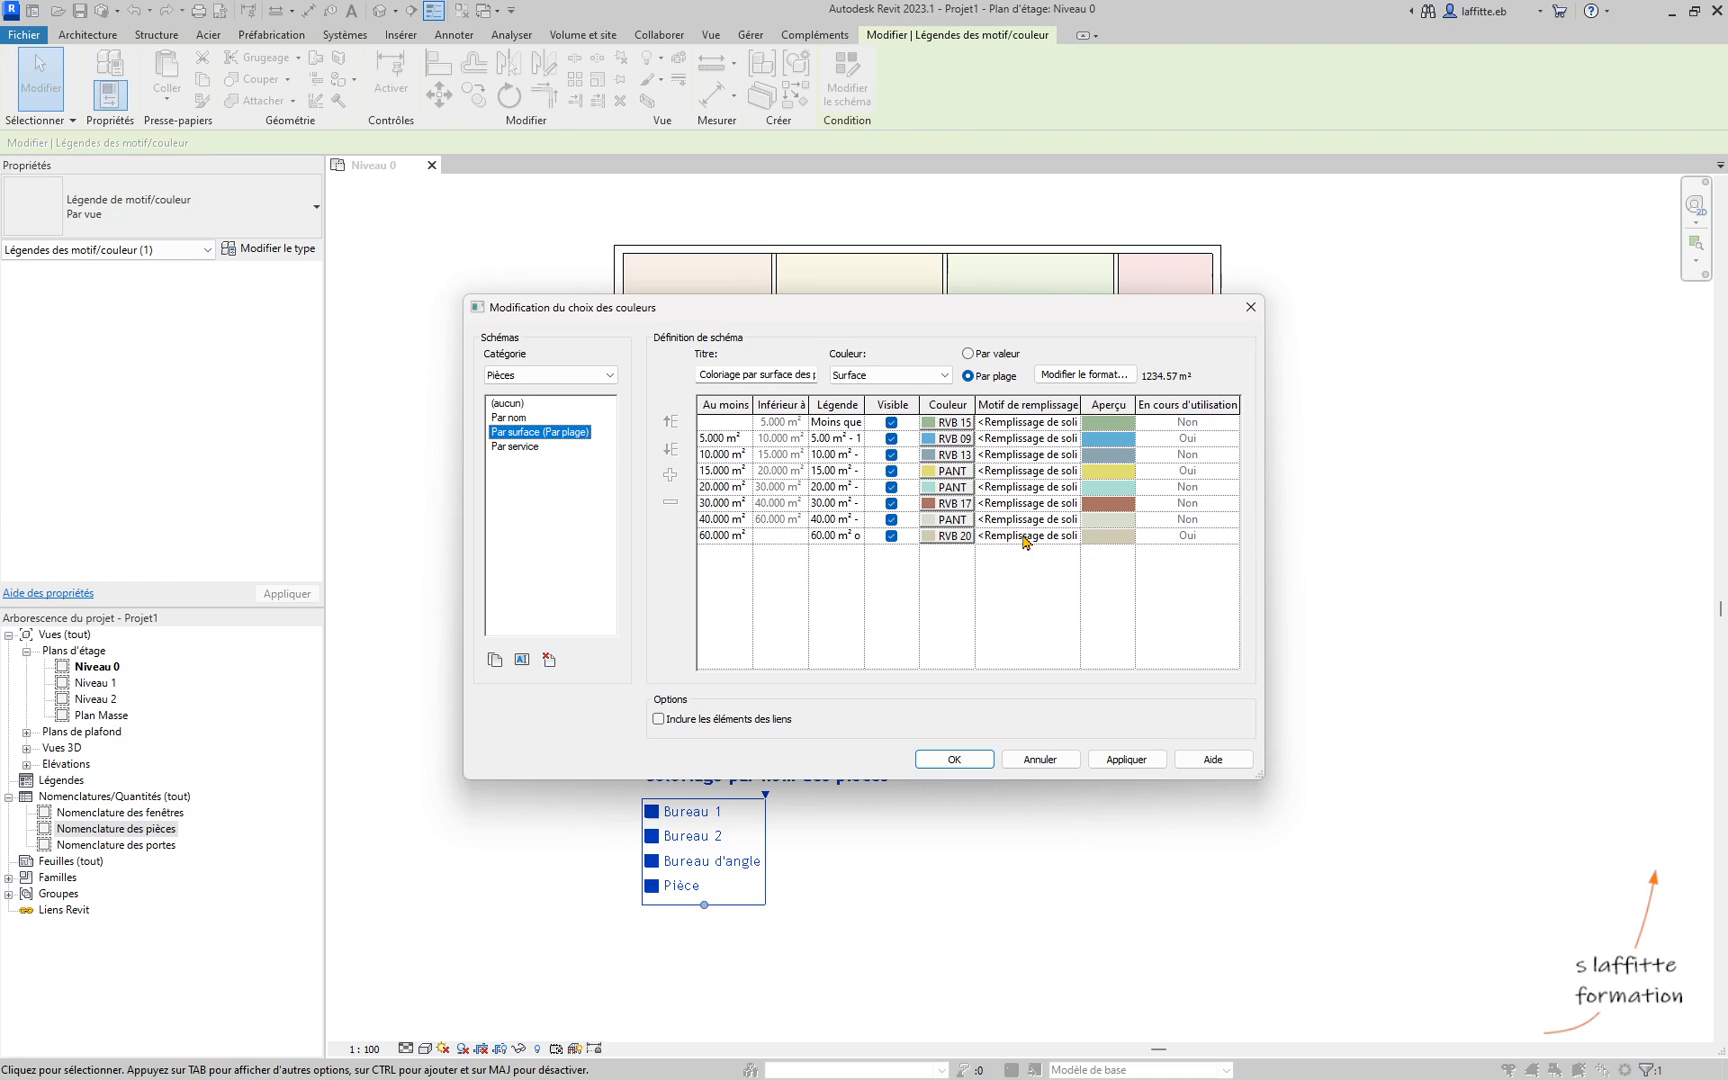
{"action": "left_click", "coordinate": [509, 418]}
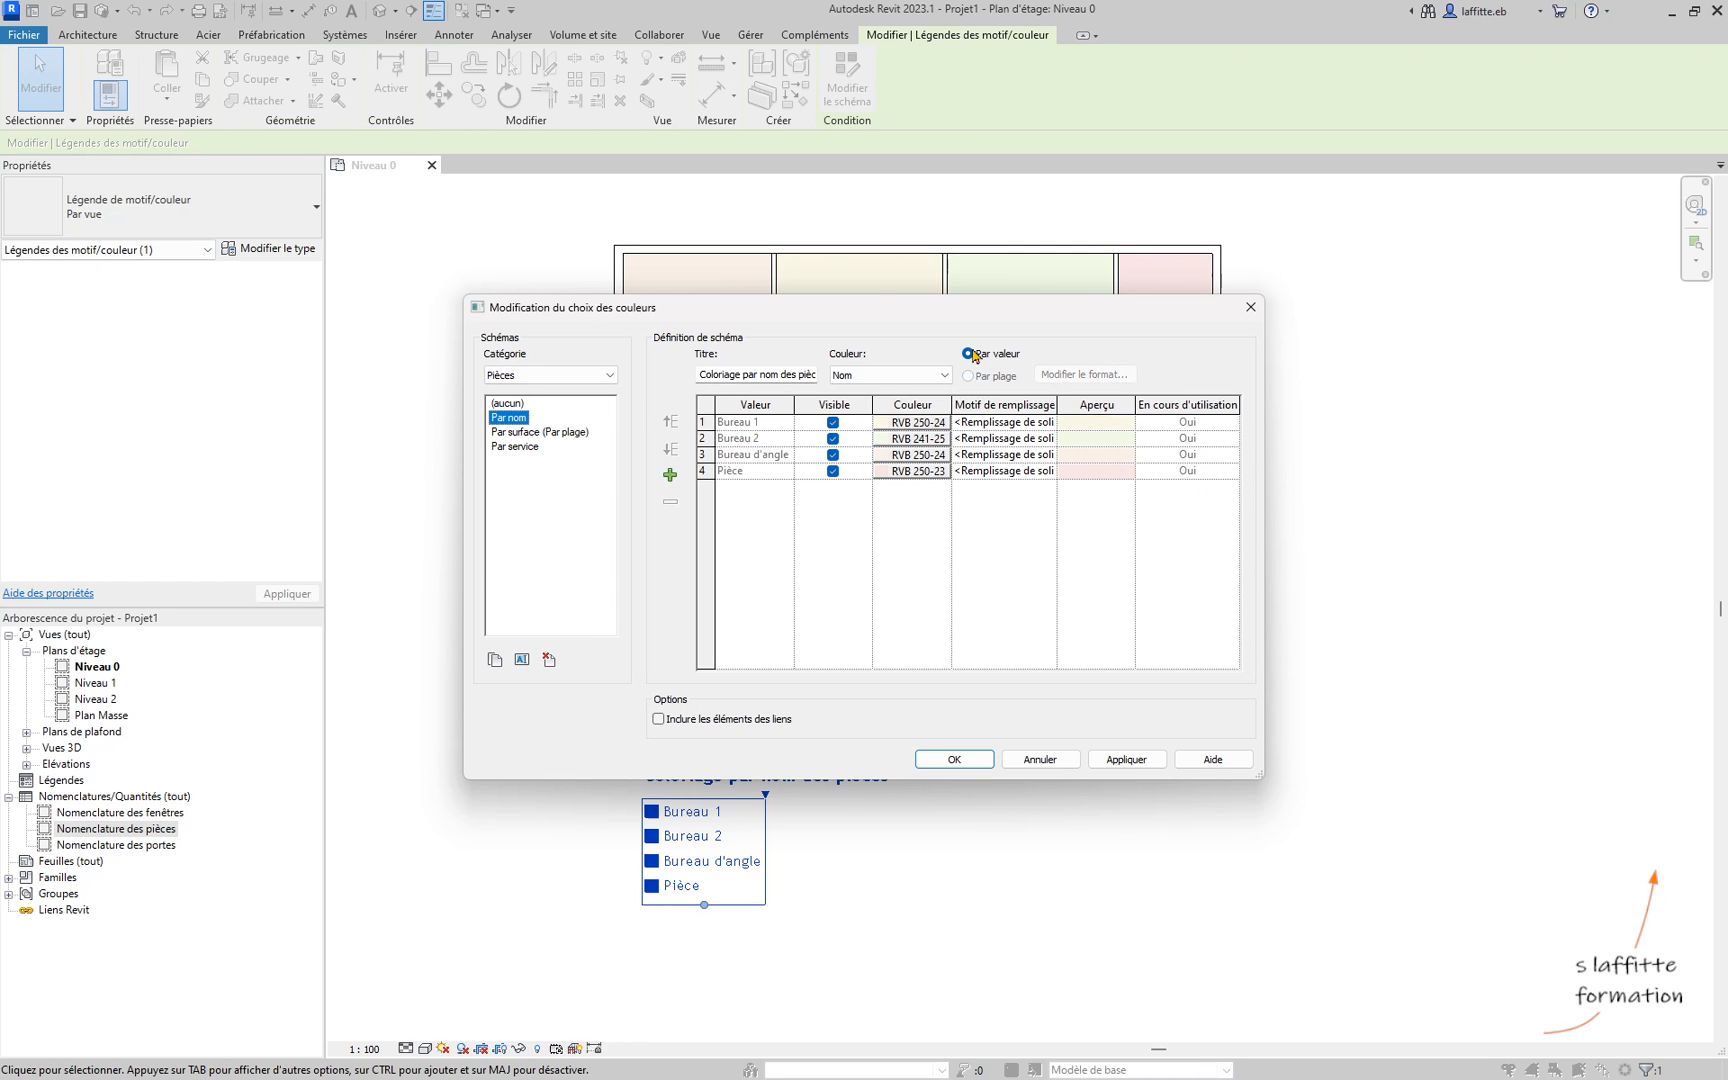
{"action": "left_click_drag", "start_coordinate": [856, 309], "coordinate": [1259, 273]}
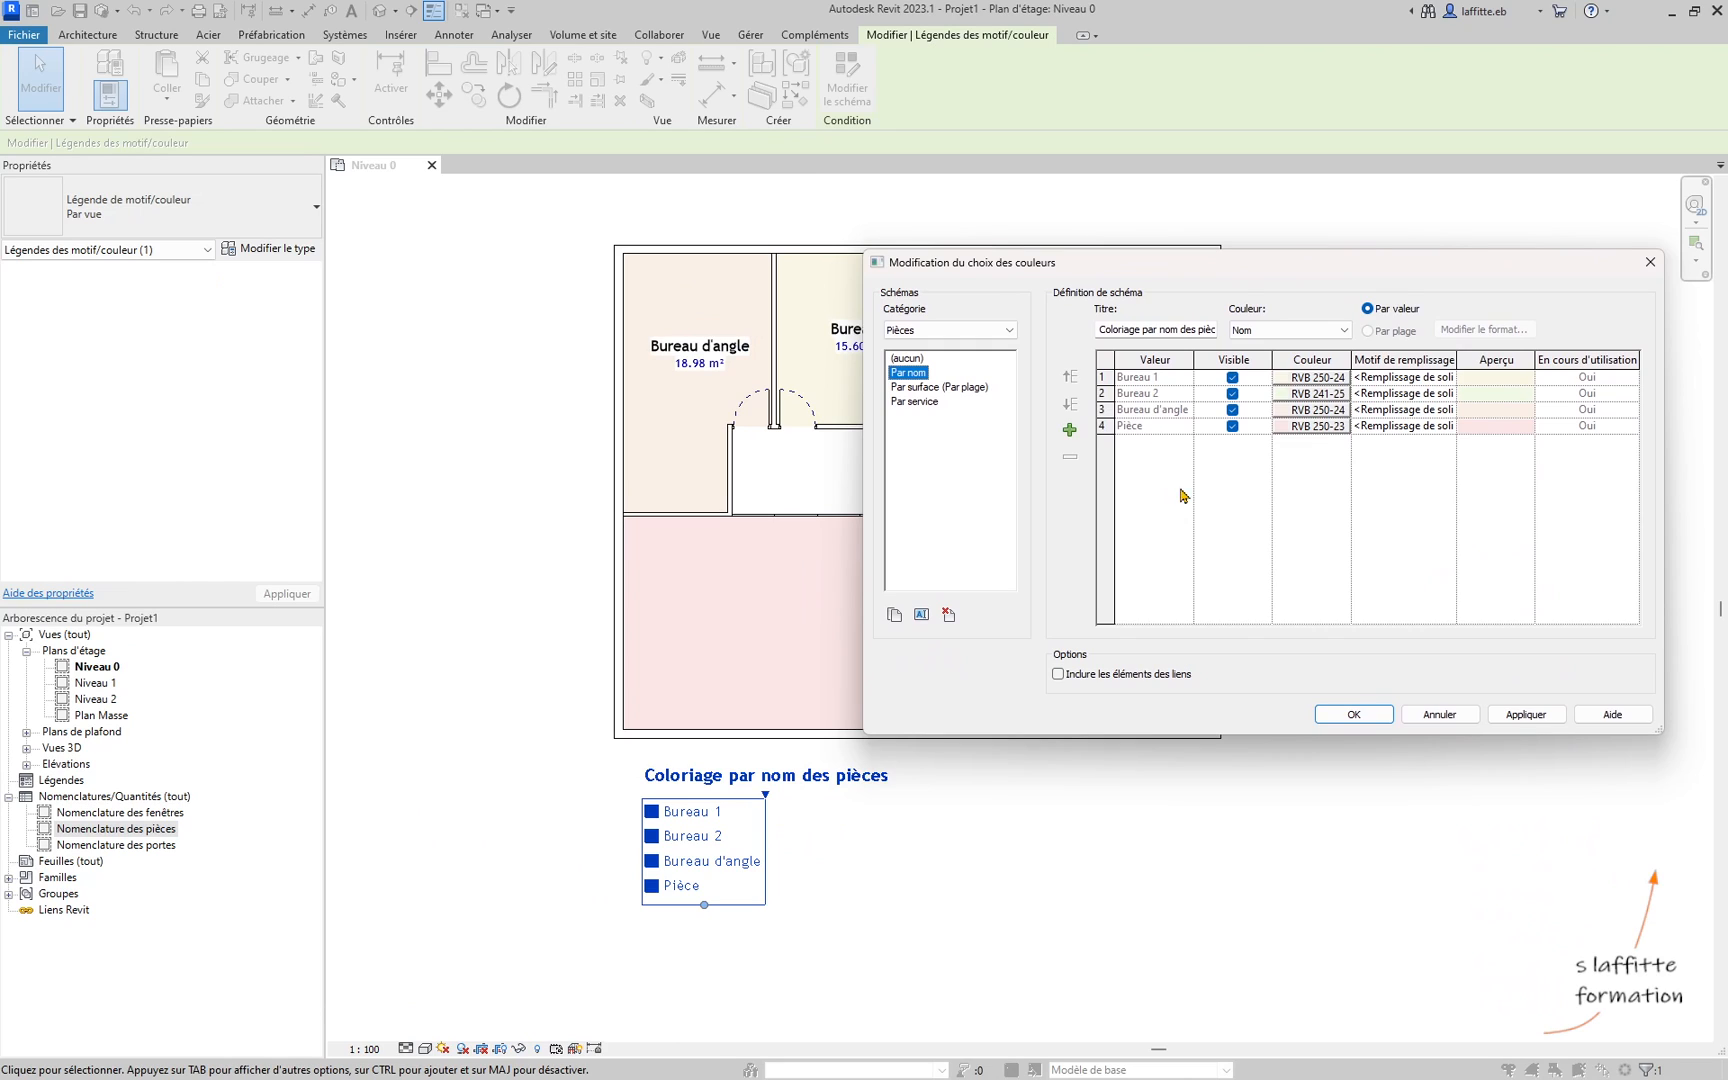
Step: Examine the fill pattern and color options of the Bureau 1 entry in the Par nom scheme, keeping its settings
{"action": "left_click", "coordinate": [1390, 378]}
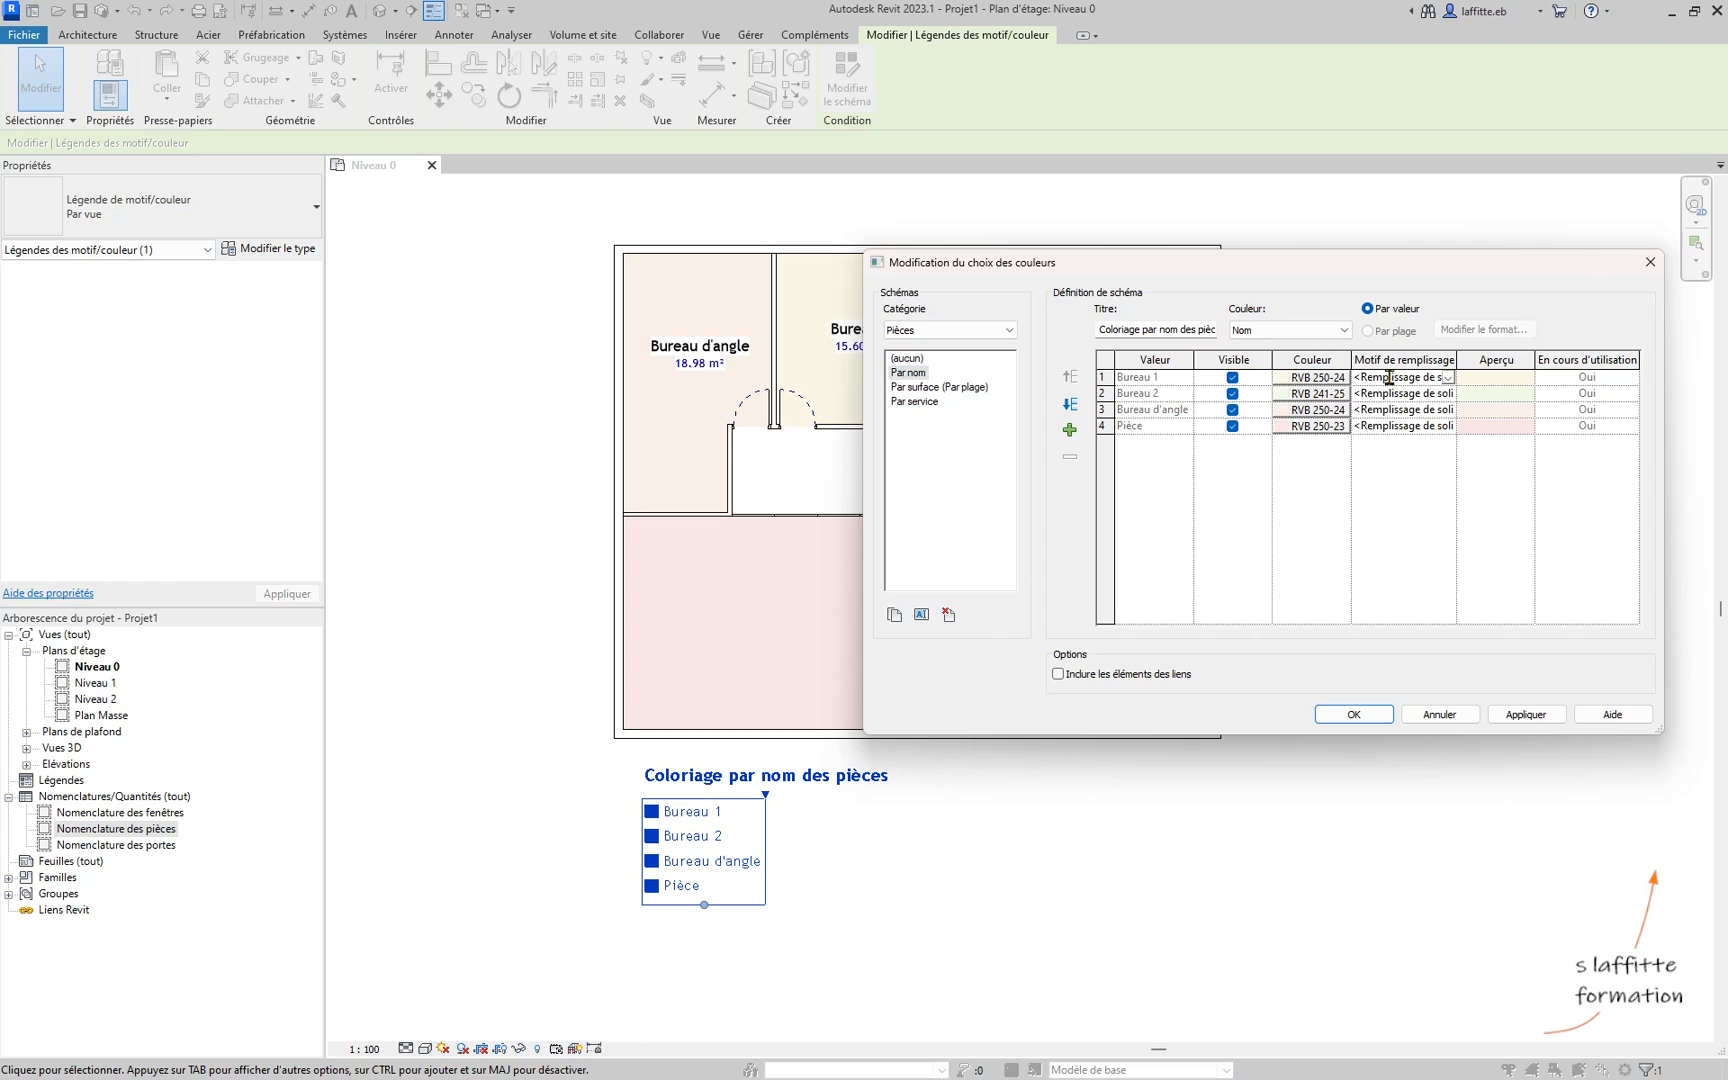
{"action": "left_click", "coordinate": [1448, 378]}
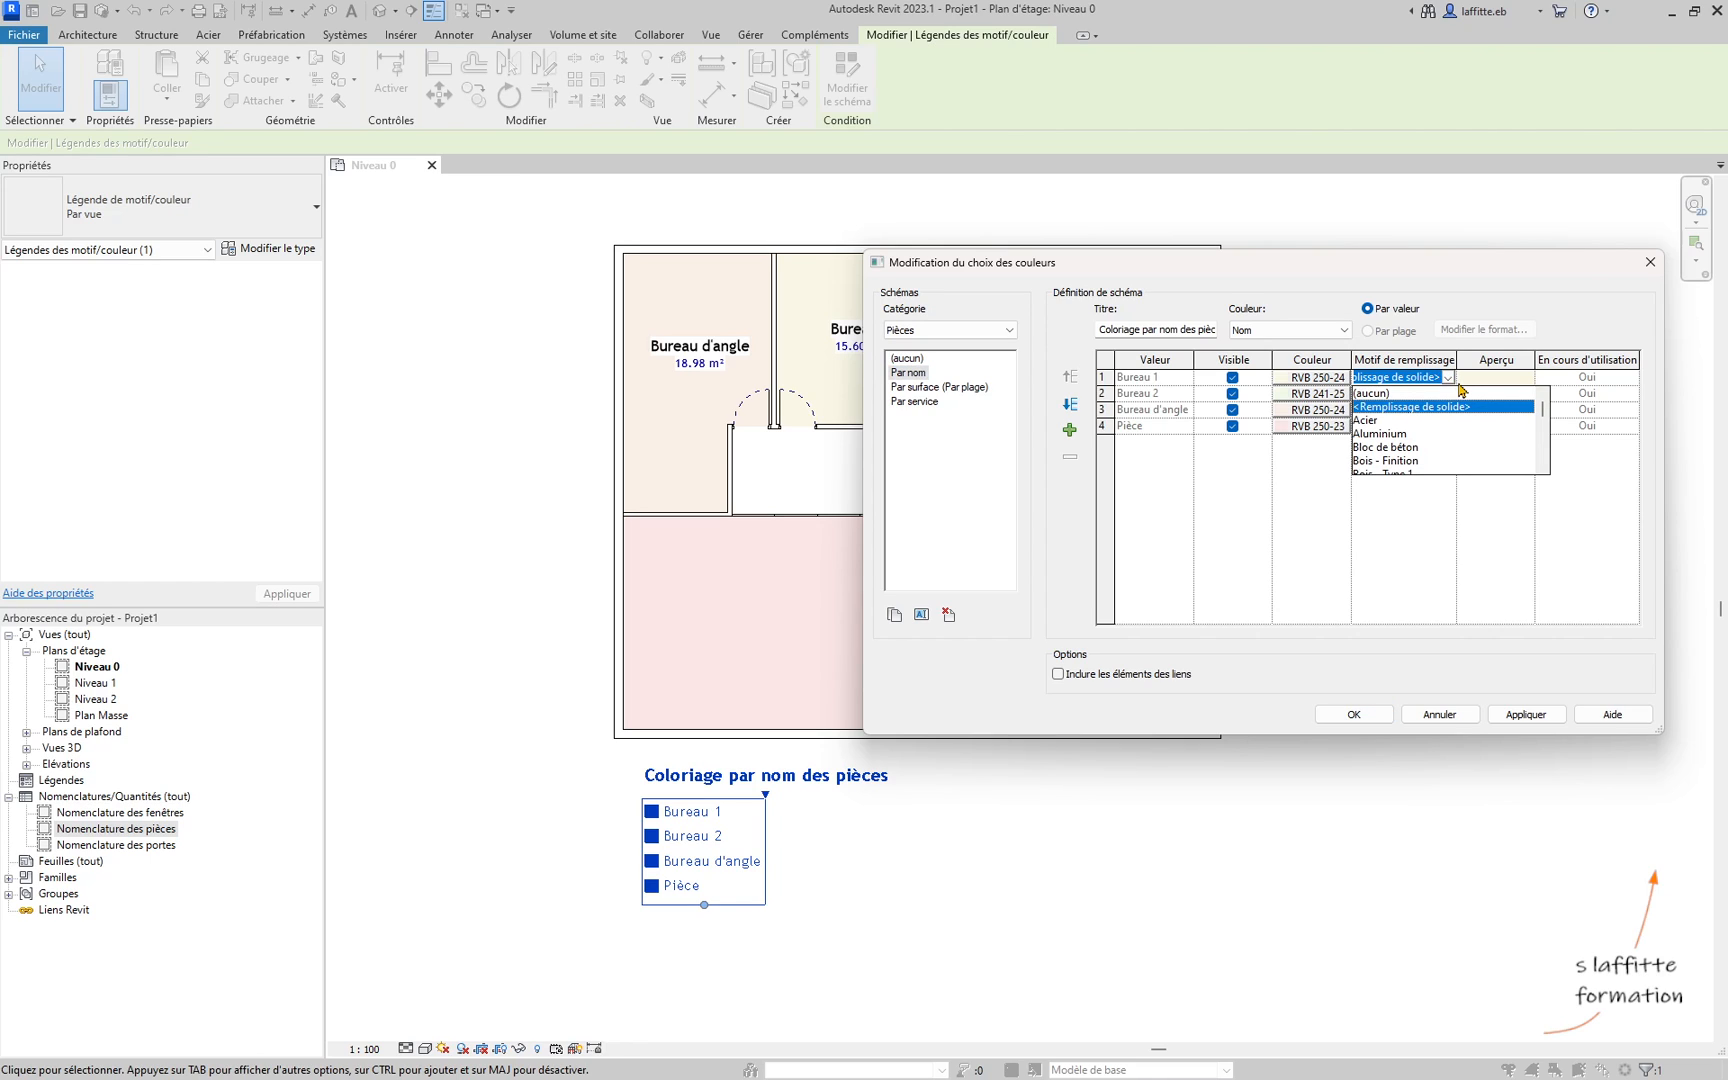
{"action": "mouse_move", "coordinate": [1545, 412]}
{"action": "left_mouse_down"}
{"action": "mouse_move", "coordinate": [1547, 458]}
{"action": "mouse_move", "coordinate": [1545, 410]}
{"action": "left_mouse_up"}
{"action": "left_click", "coordinate": [1450, 378]}
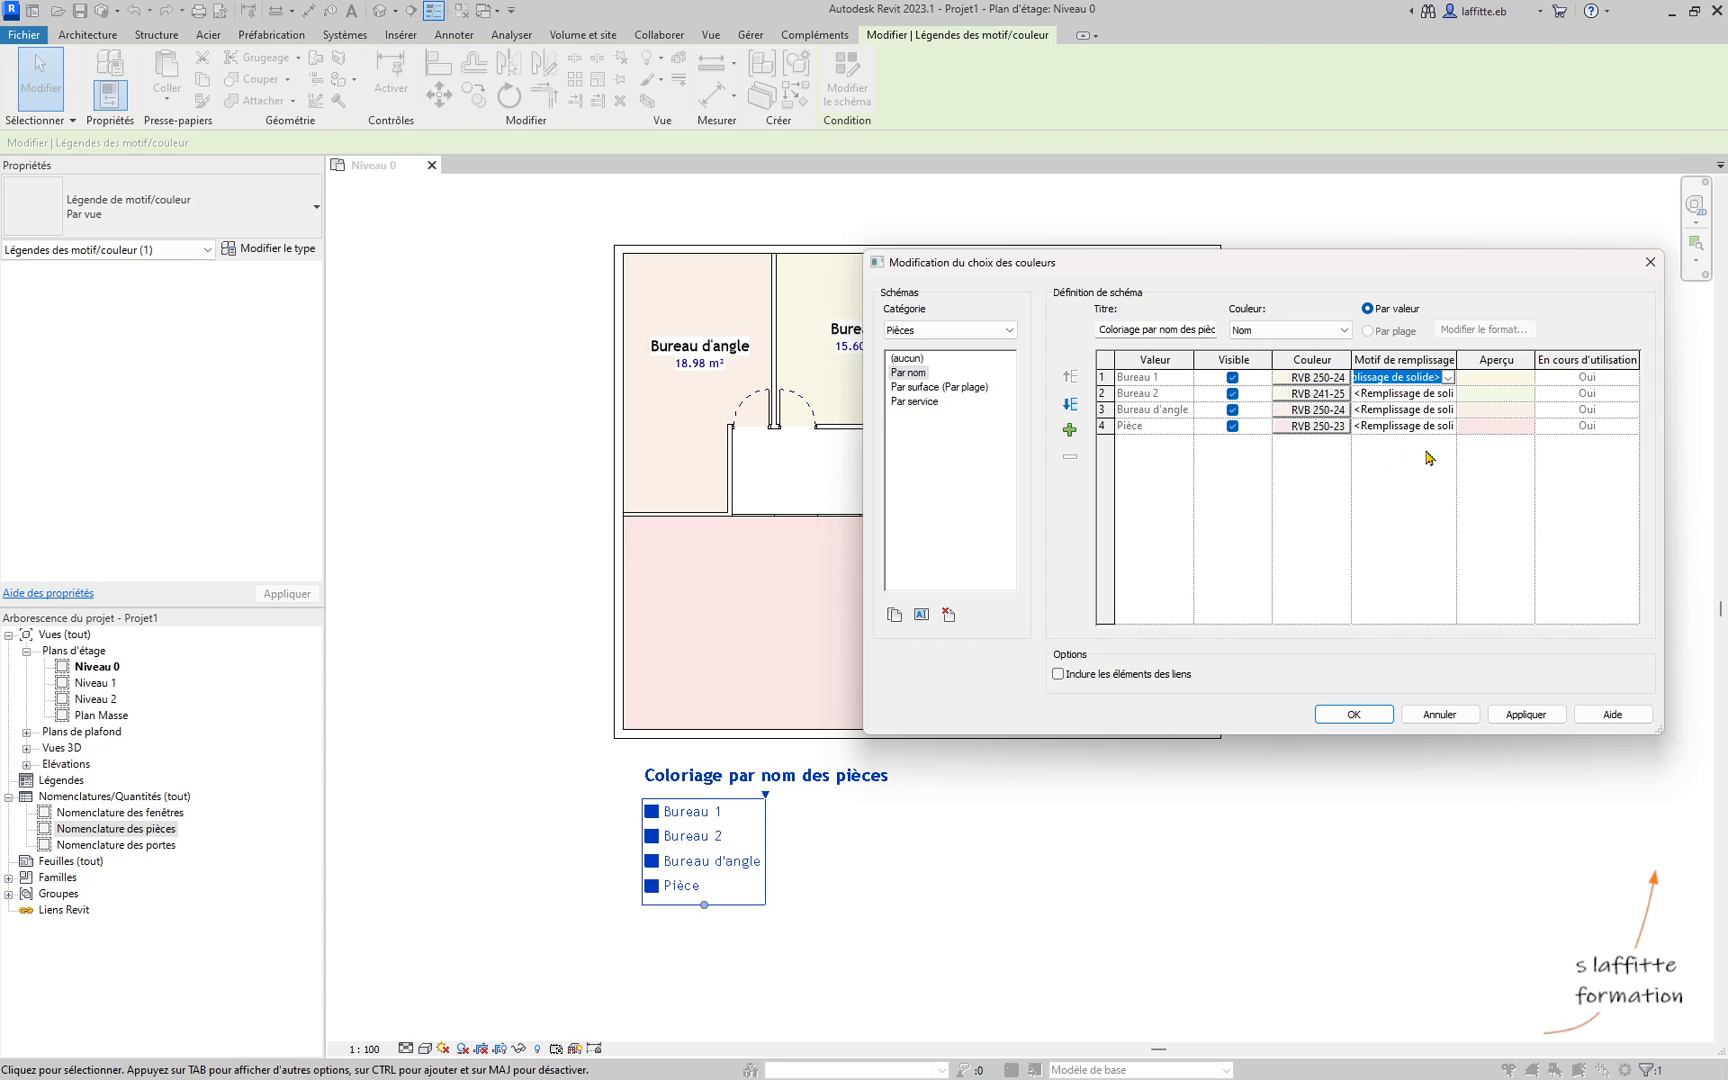
{"action": "left_click", "coordinate": [1318, 378]}
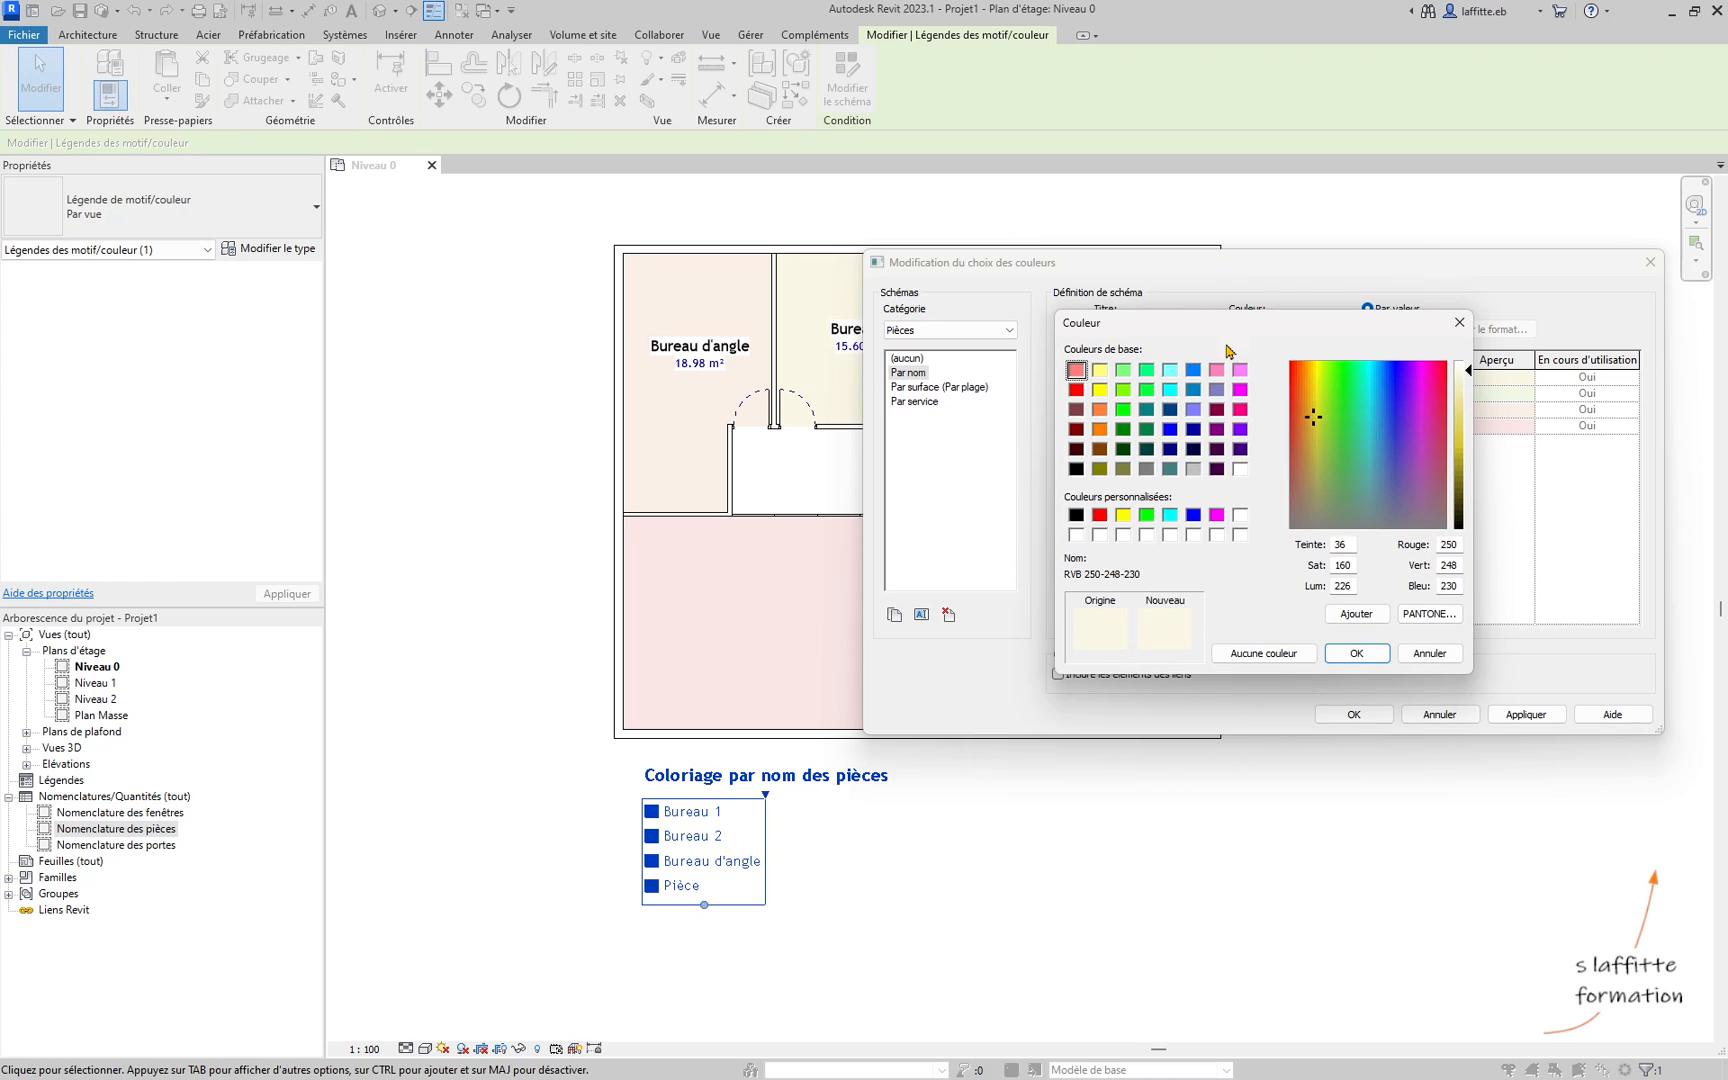
{"action": "left_click", "coordinate": [1428, 655]}
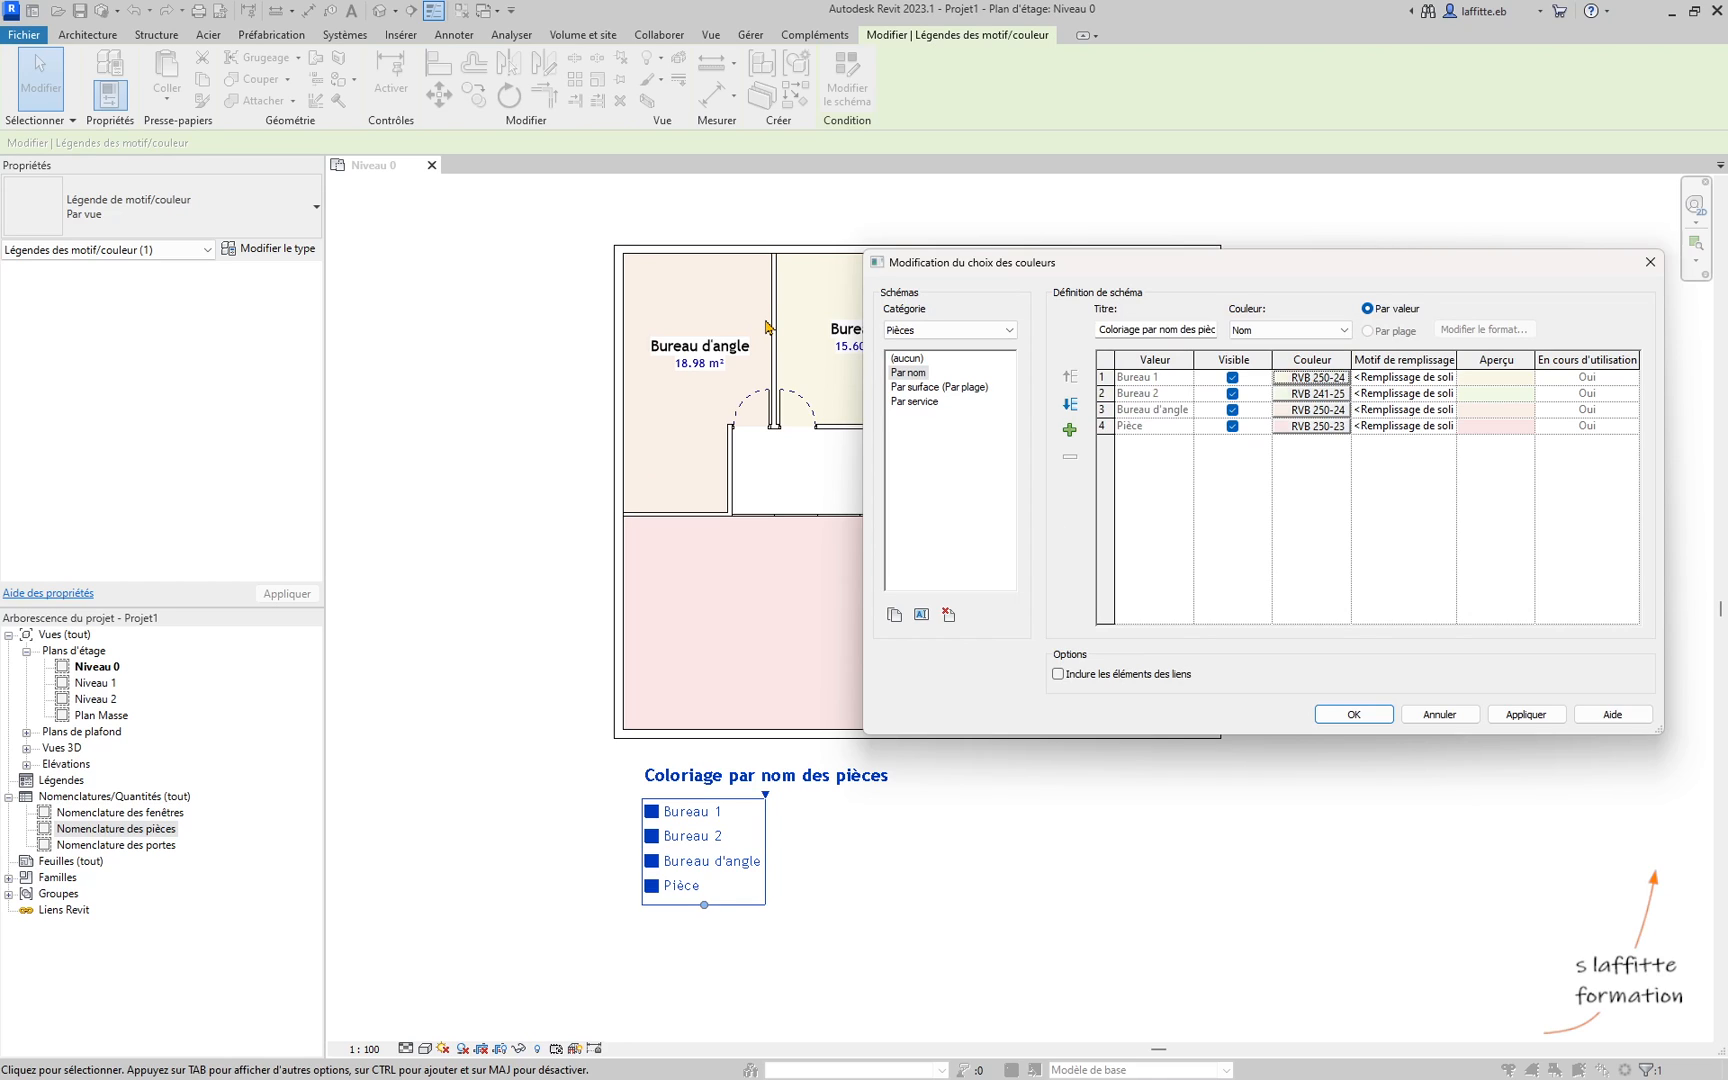
{"action": "left_click", "coordinate": [1374, 718]}
{"action": "left_click", "coordinate": [1240, 848]}
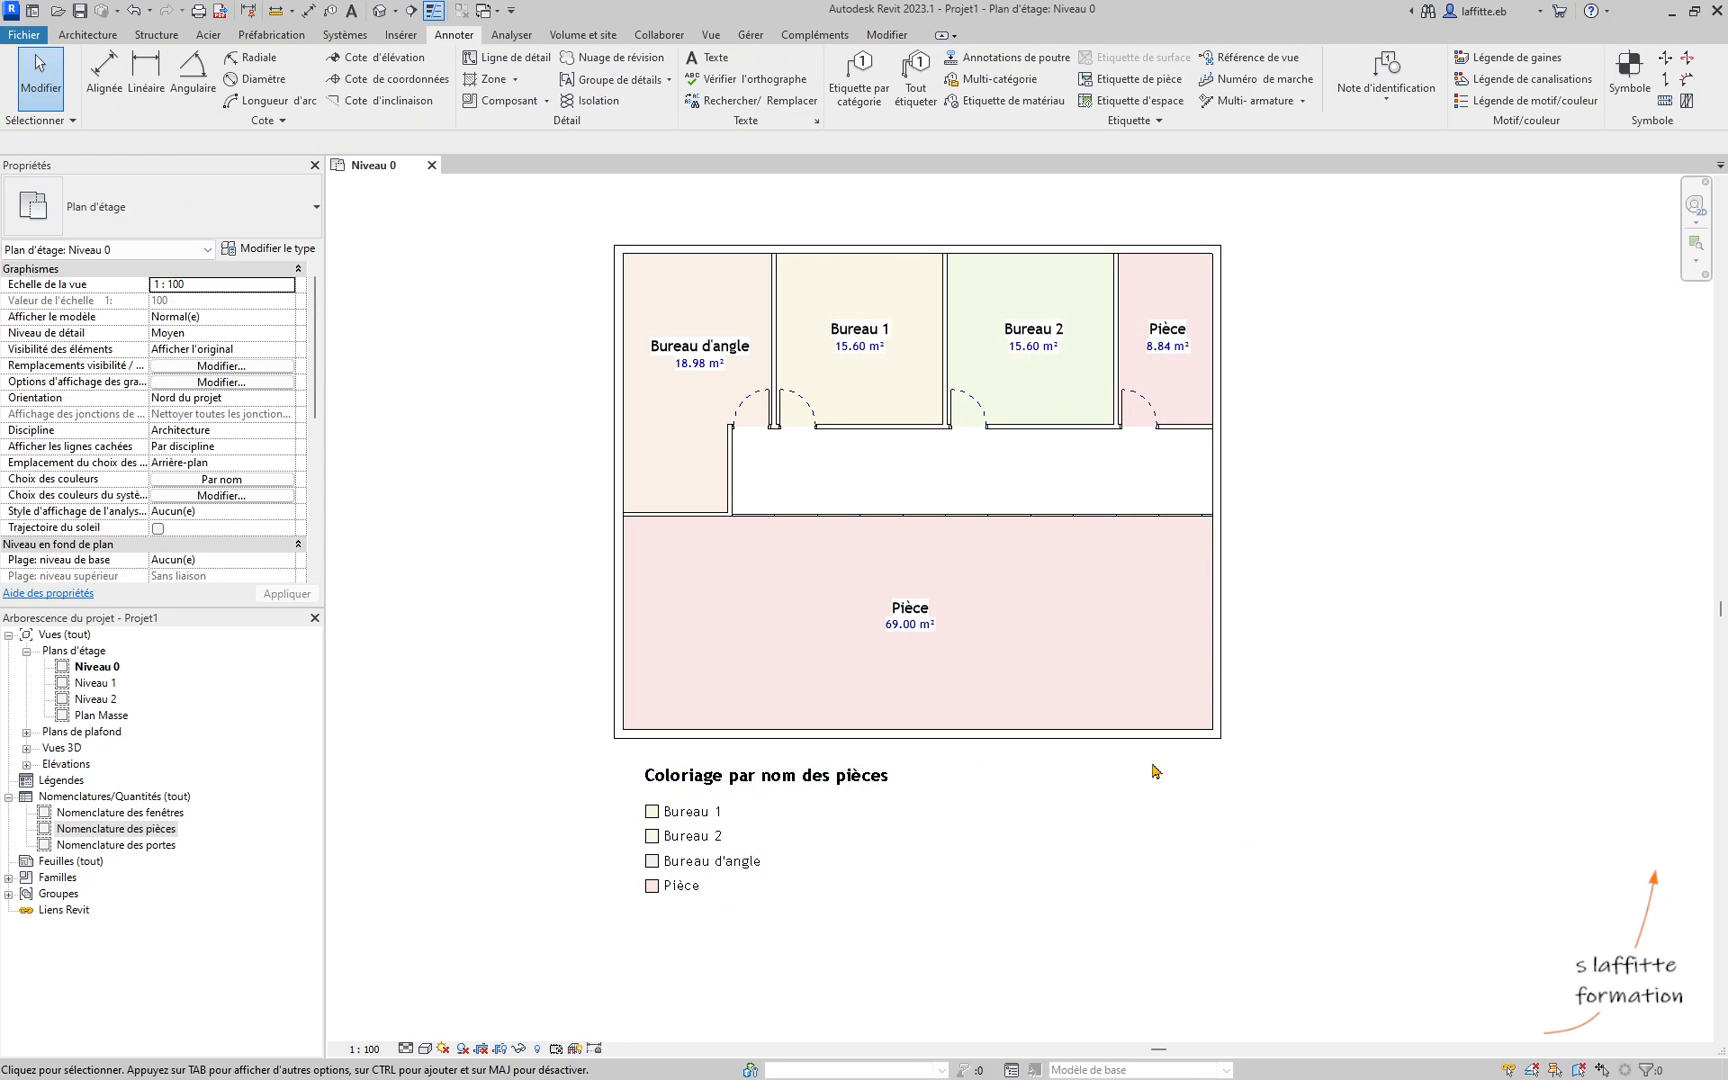
Step: Set the Service of Bureau d'angle, Bureau 1, Bureau 2 and the small upper-right room together to Privé
{"action": "left_click", "coordinate": [1198, 317]}
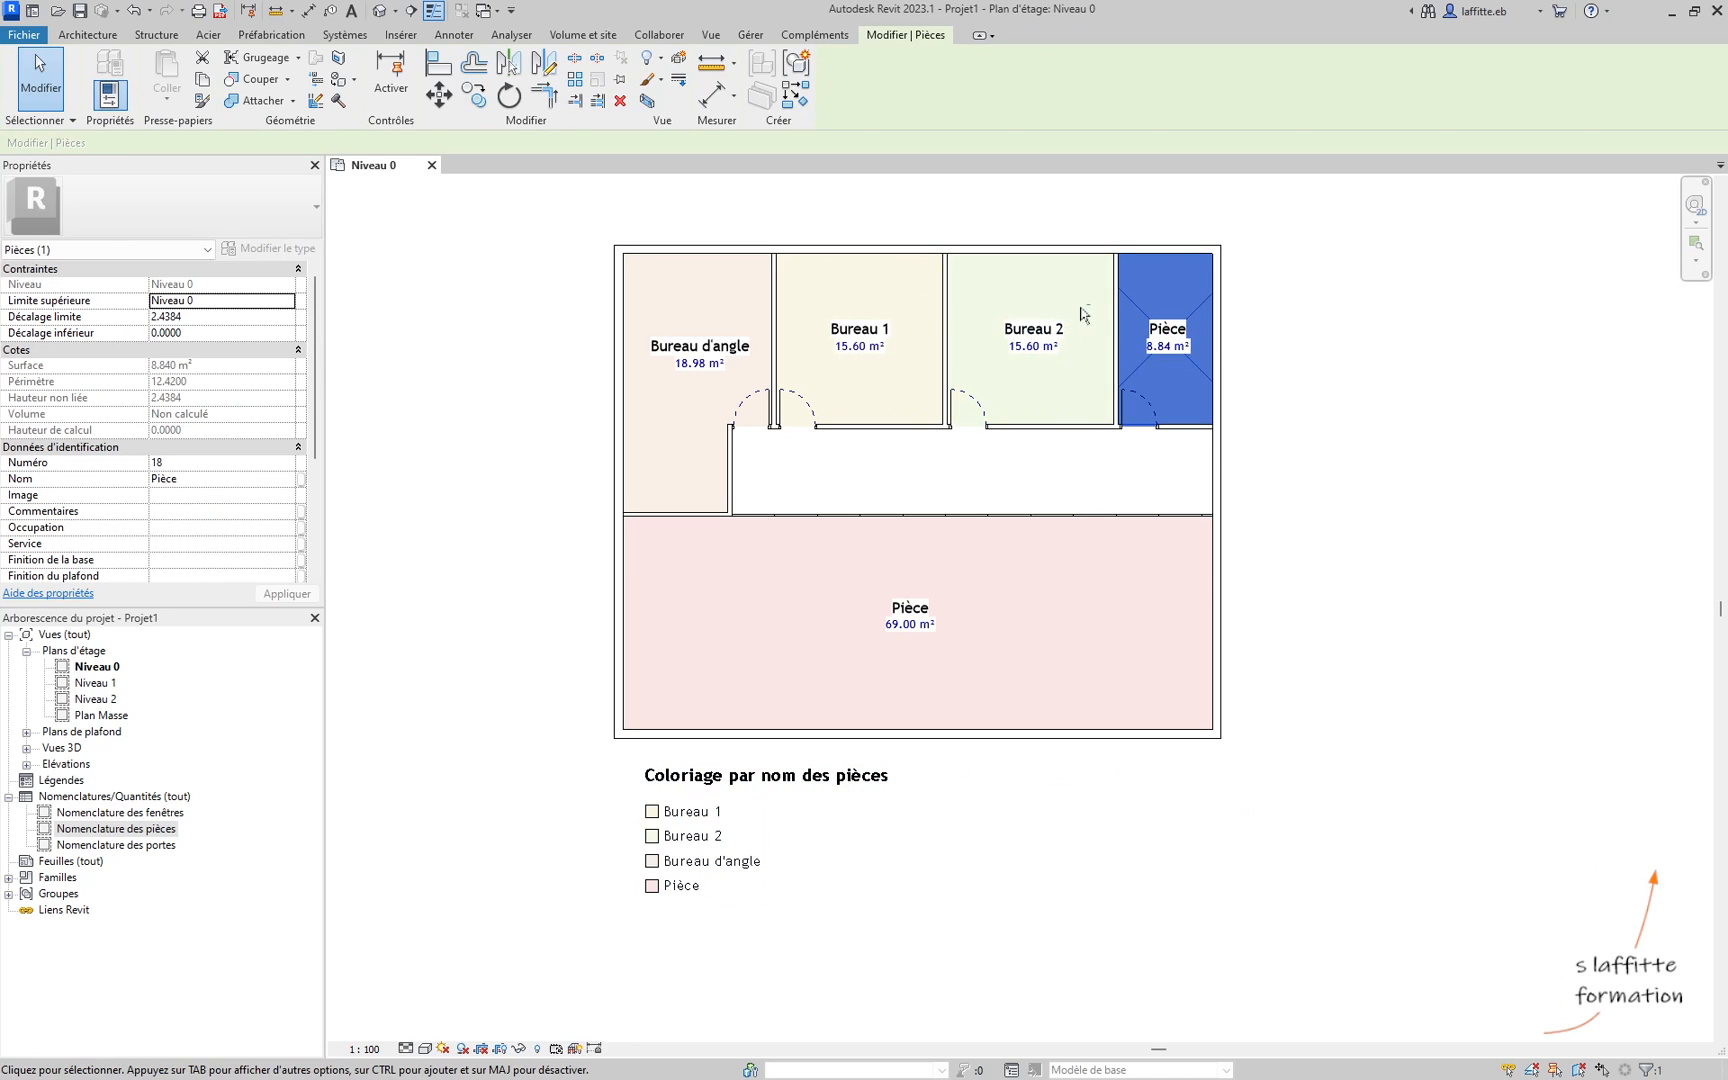
{"action": "left_click", "coordinate": [1070, 312], "text": "ctrl"}
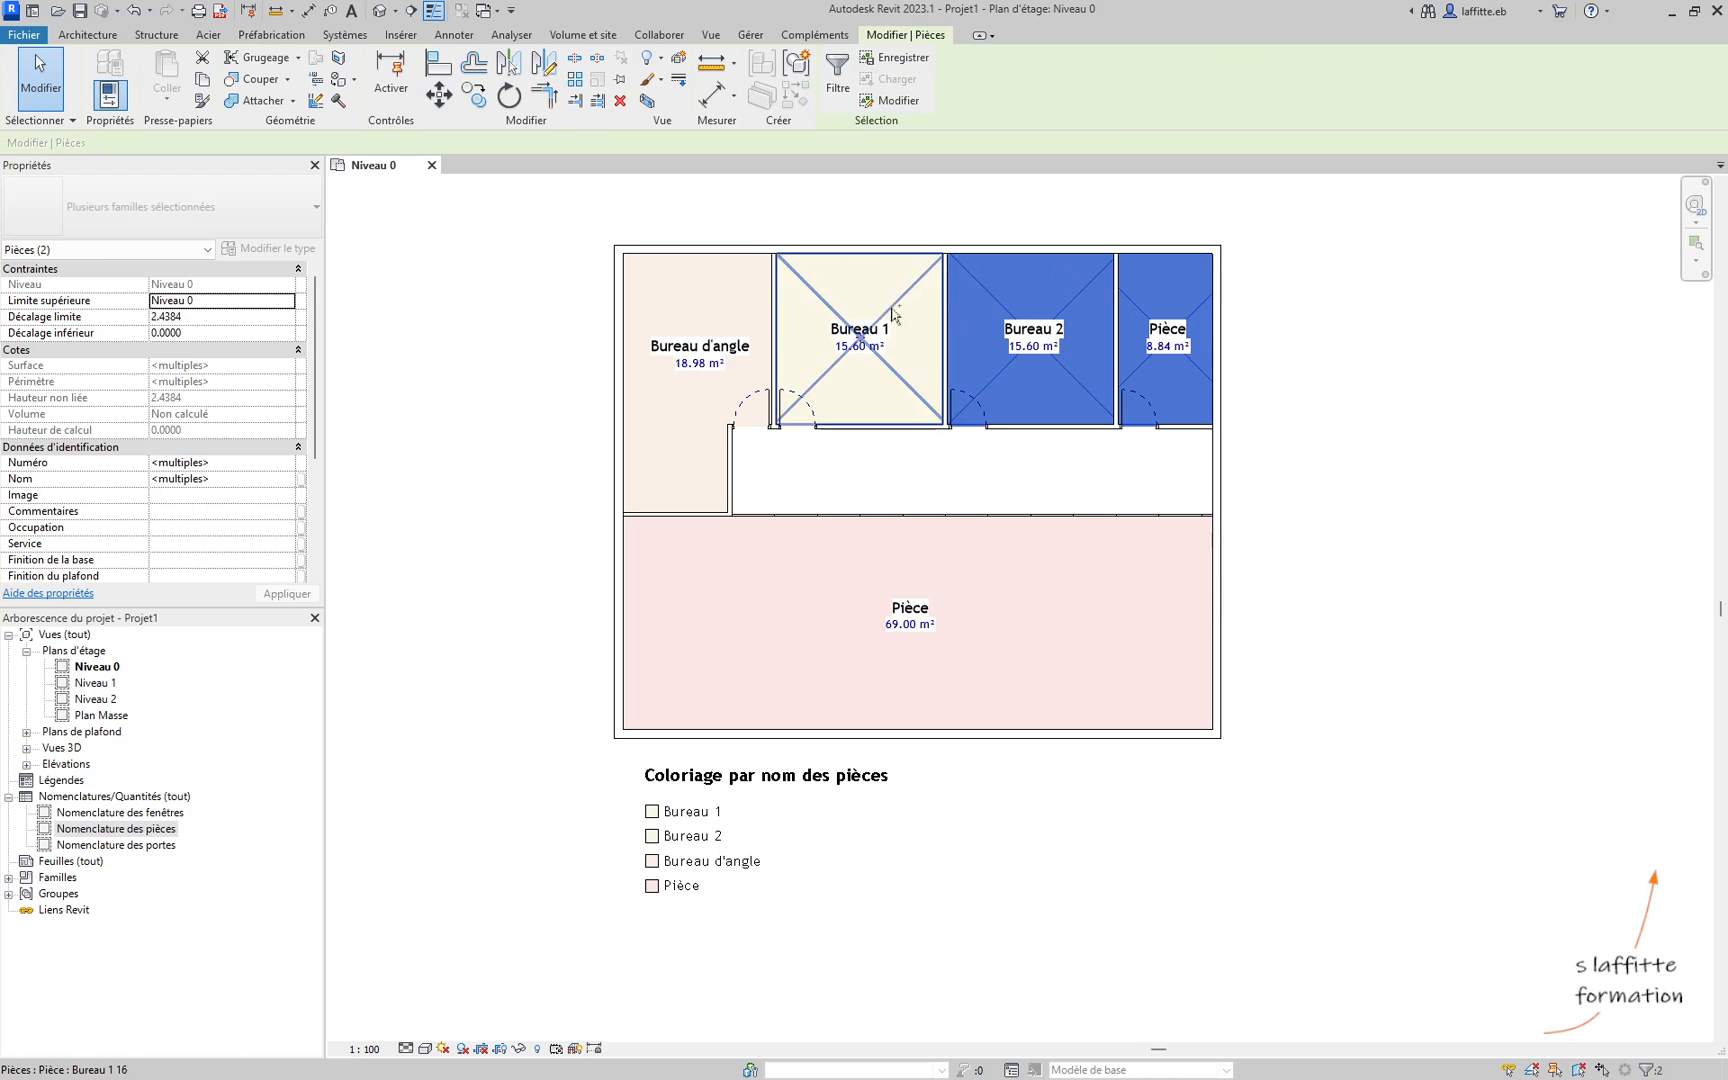
{"action": "left_click", "coordinate": [898, 311], "text": "ctrl"}
{"action": "left_click", "coordinate": [745, 322], "text": "ctrl"}
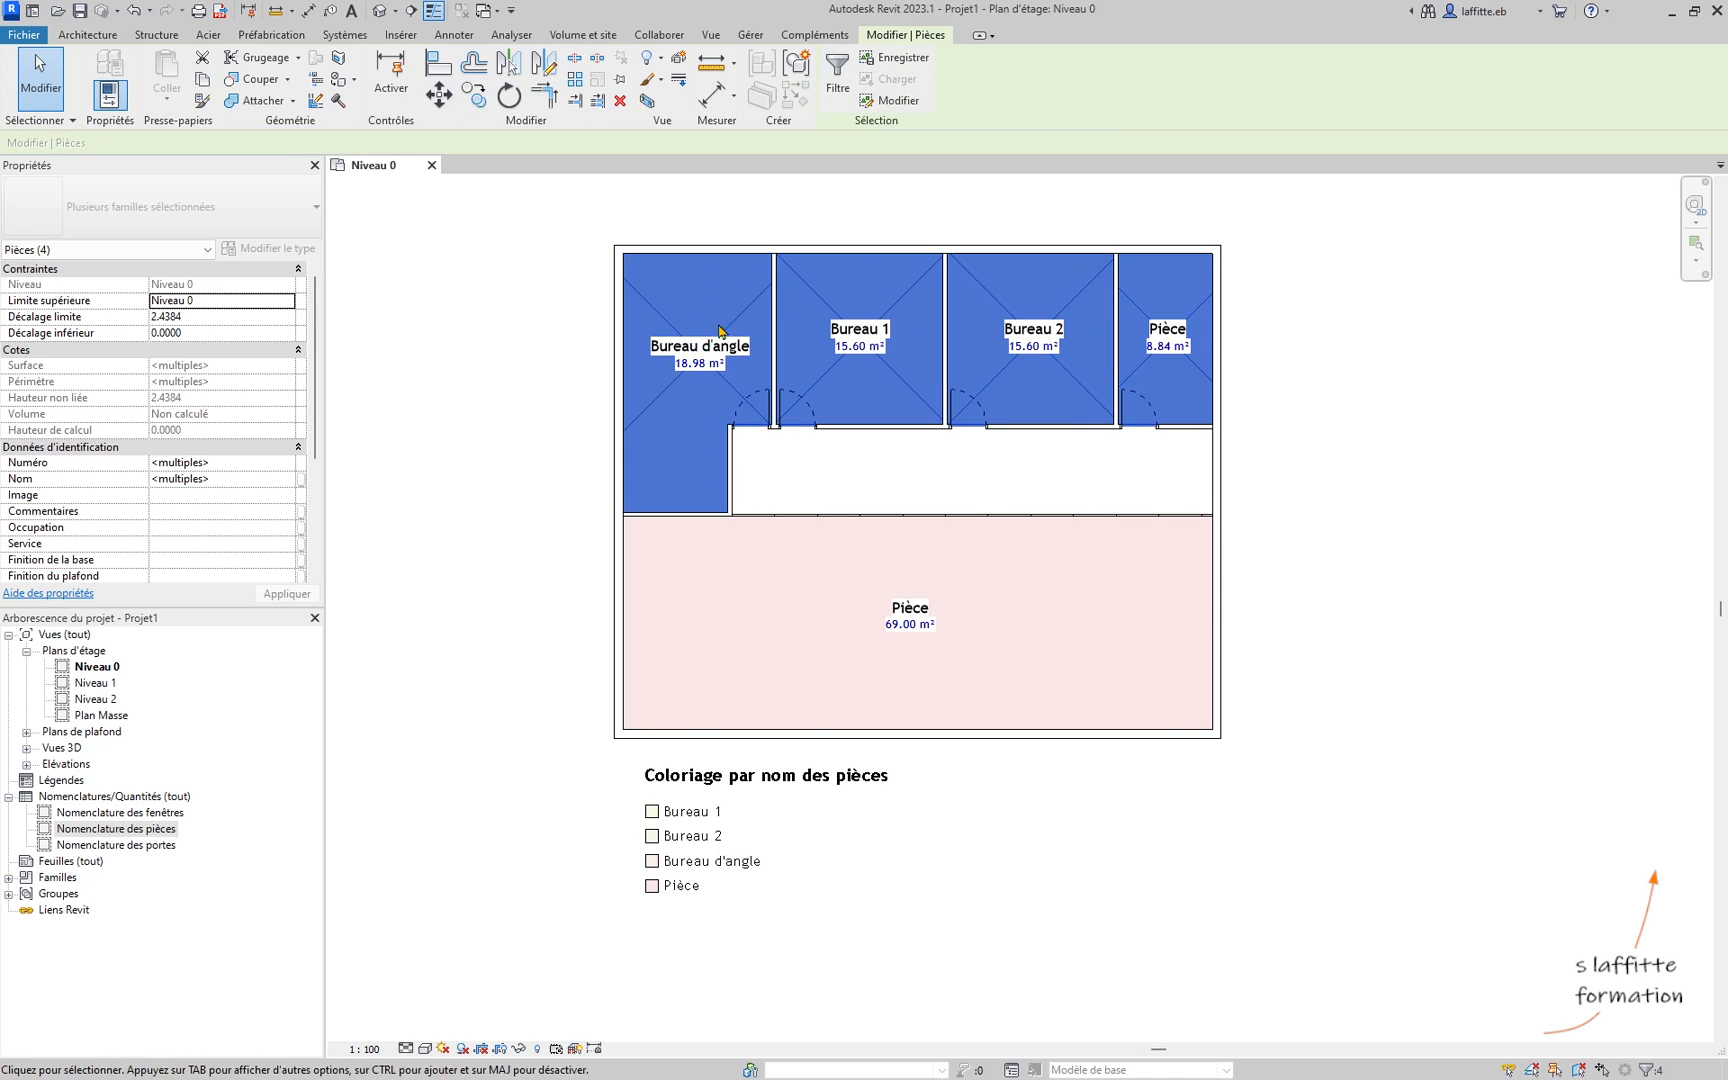
{"action": "left_click", "coordinate": [183, 546]}
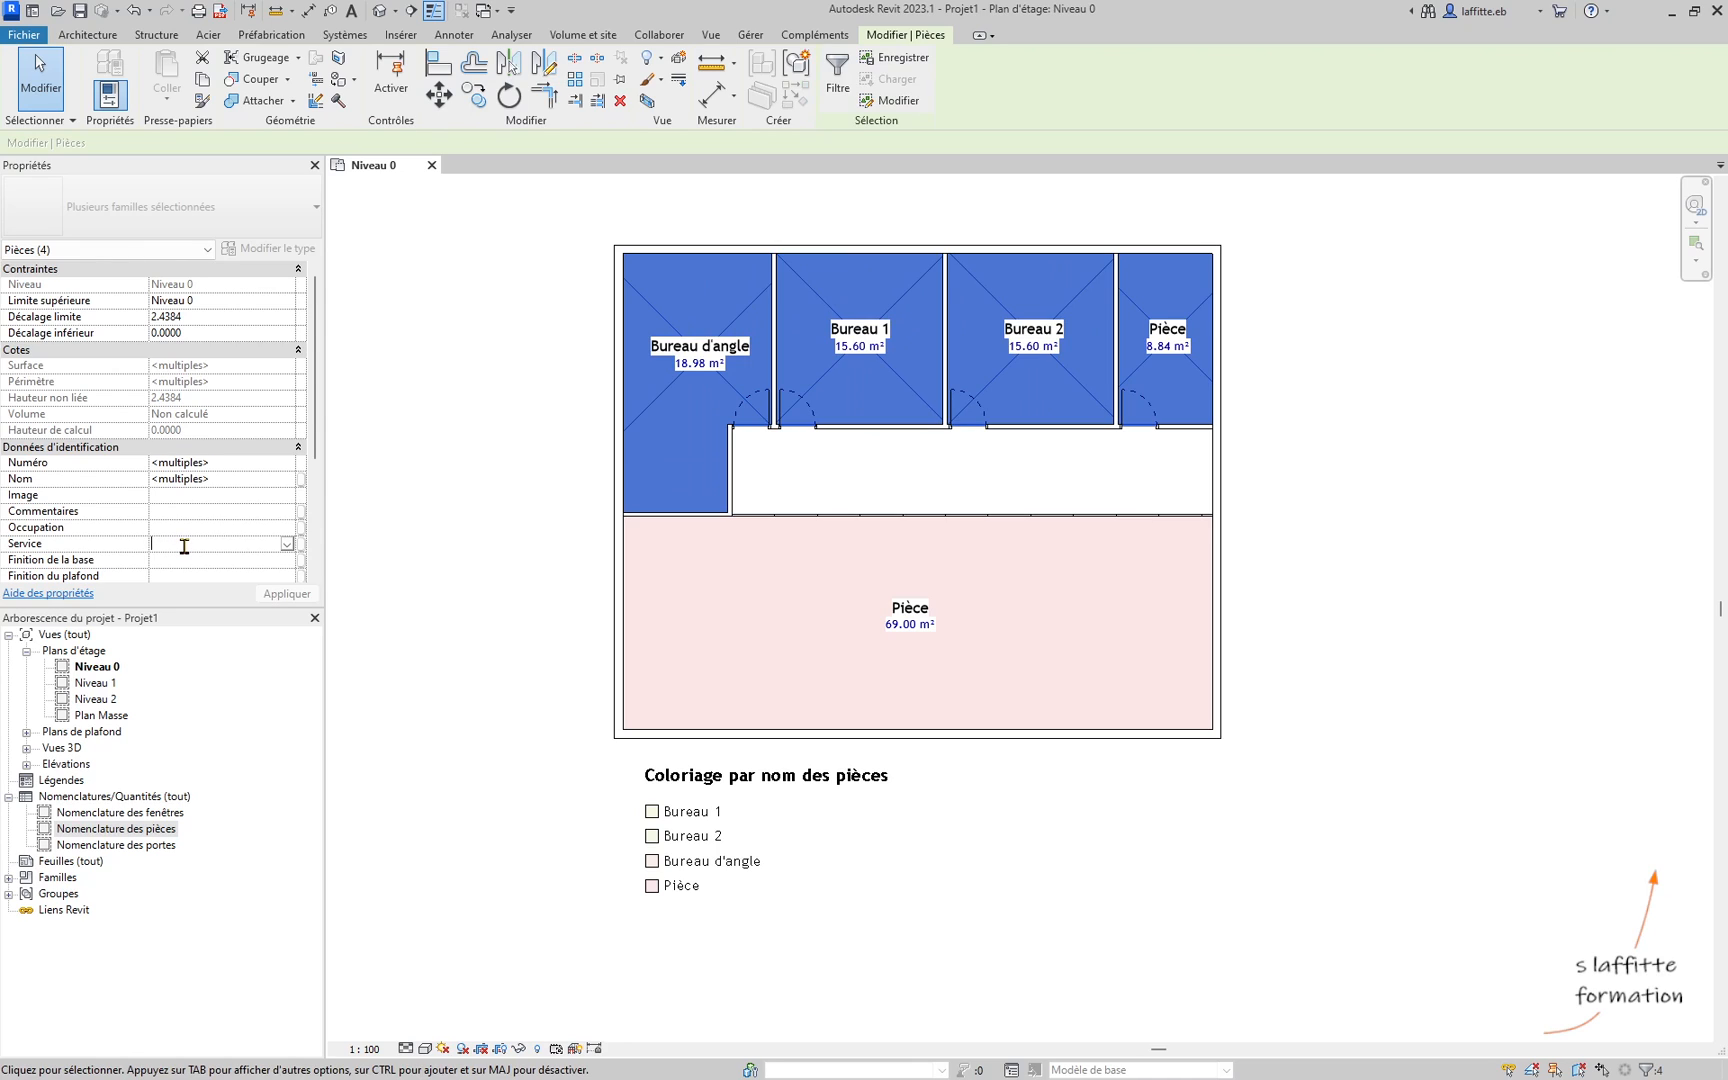
{"action": "type", "text": "Travail"}
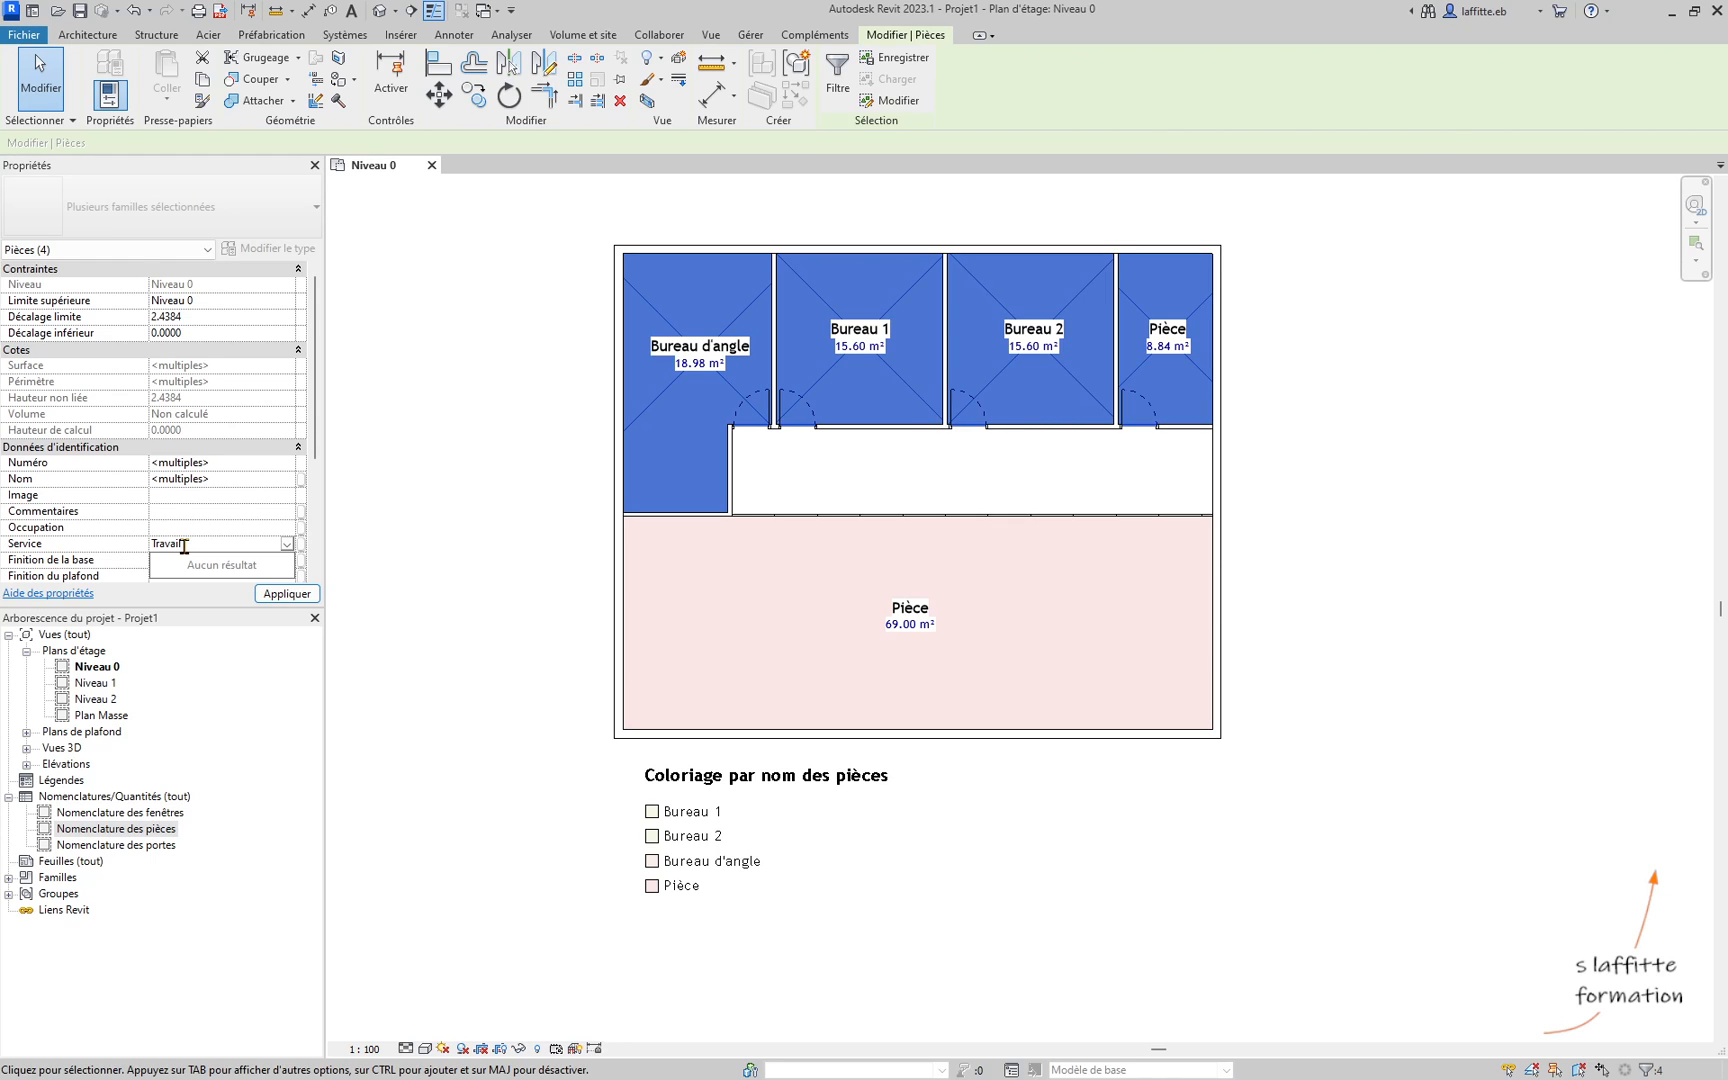
{"action": "key", "text": "BackSpace"}
{"action": "key", "text": "BackSpace"}
{"action": "key", "text": "BackSpace"}
{"action": "key", "text": "BackSpace"}
{"action": "key", "text": "BackSpace"}
{"action": "key", "text": "BackSpace"}
{"action": "type", "text": "P"}
{"action": "key", "text": "Return"}
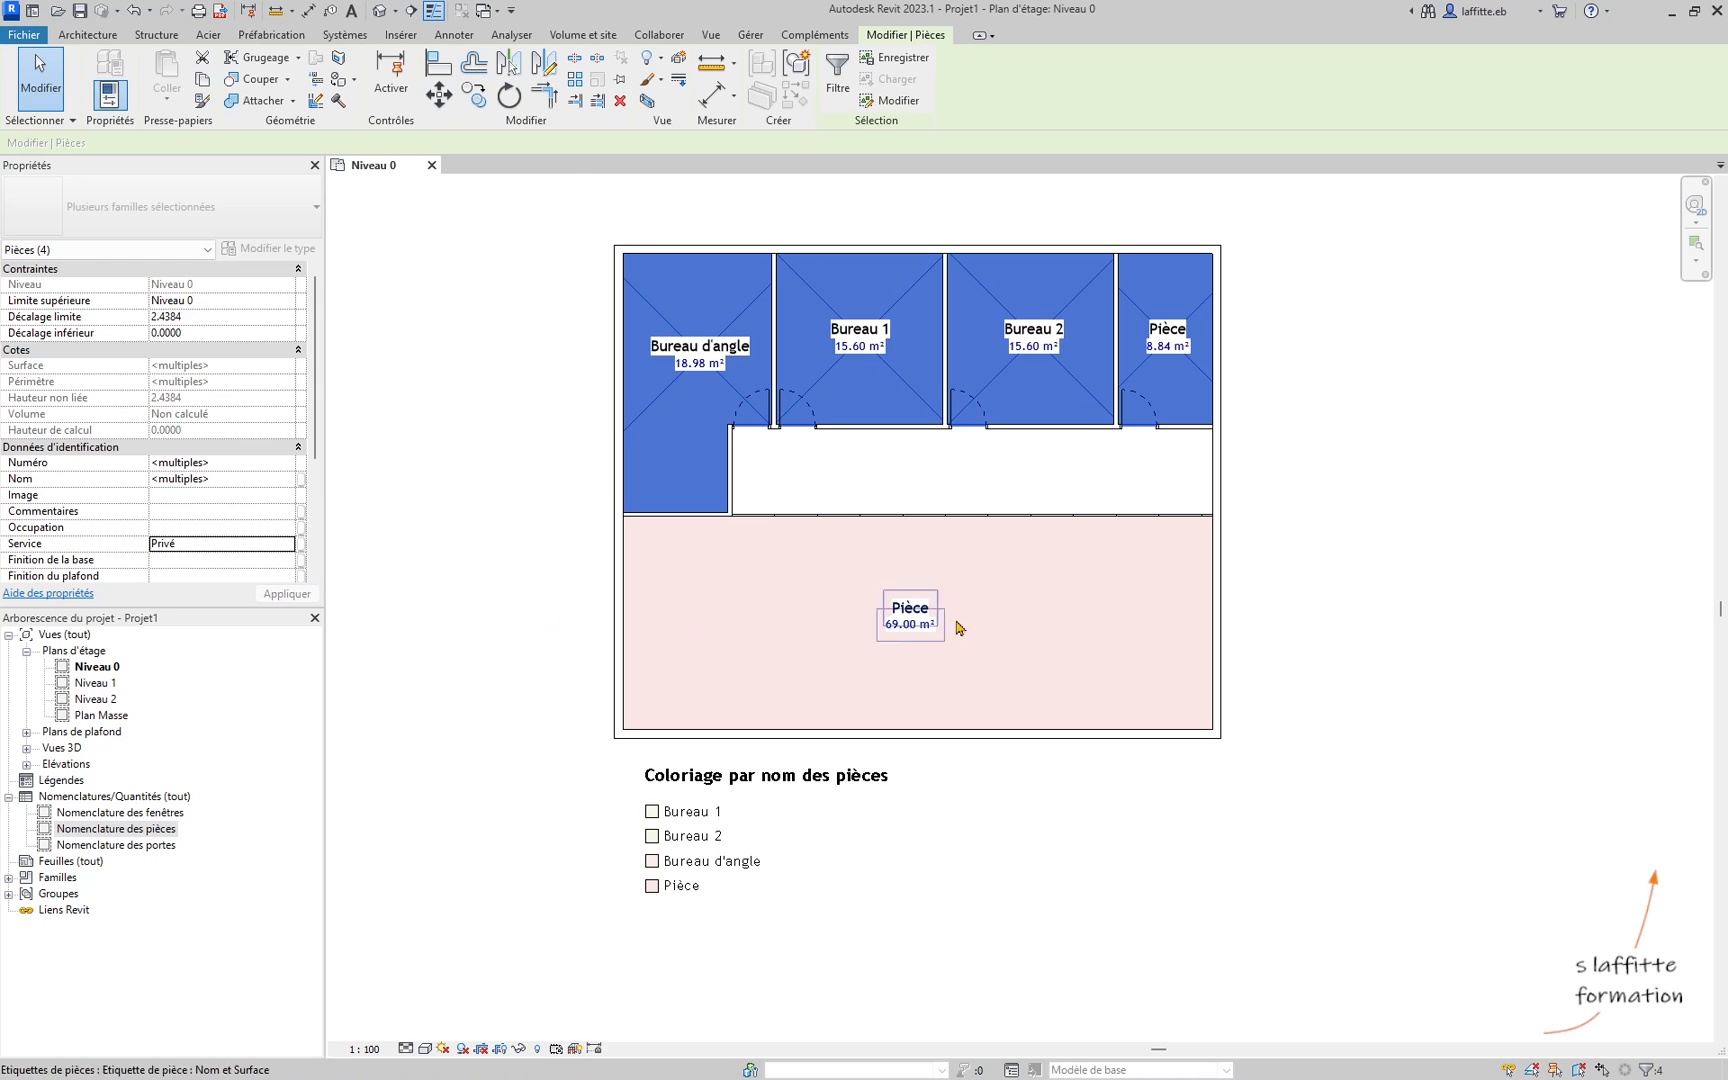
{"action": "left_click", "coordinate": [1346, 578]}
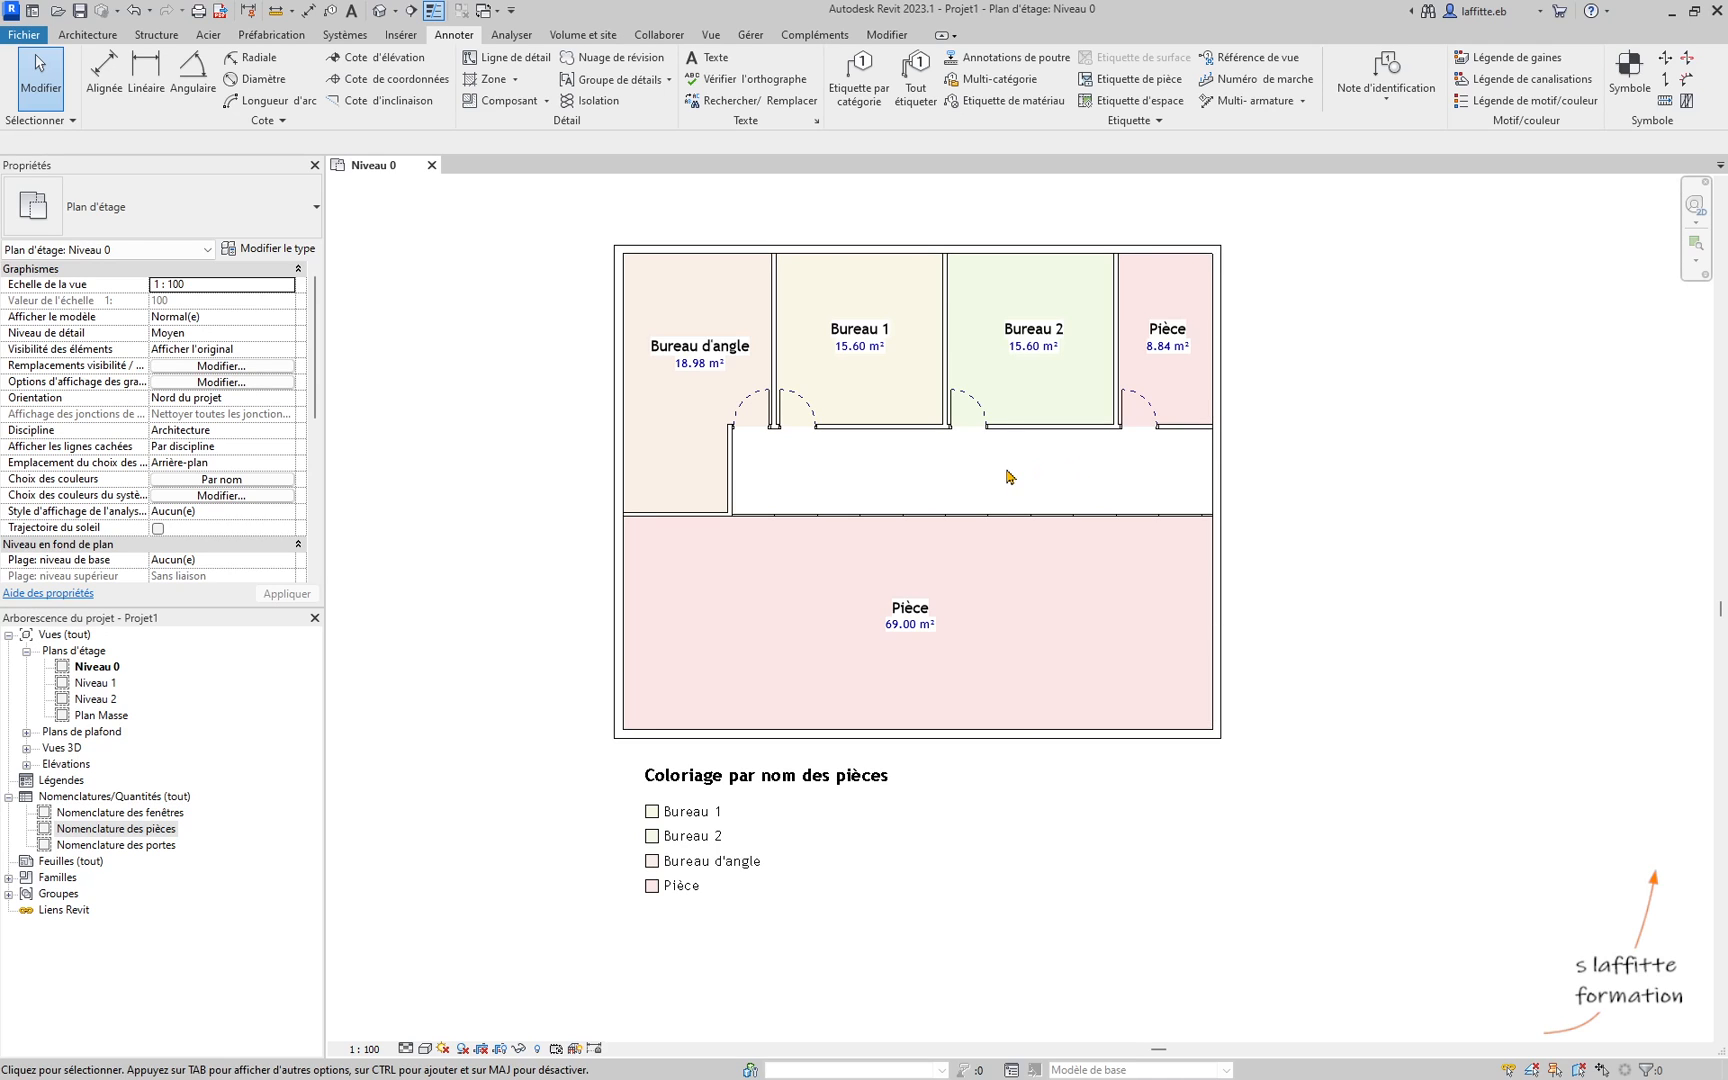
Step: Place a new tagged room in the empty corridor between the offices and the large lower room
{"action": "left_click", "coordinate": [950, 600]}
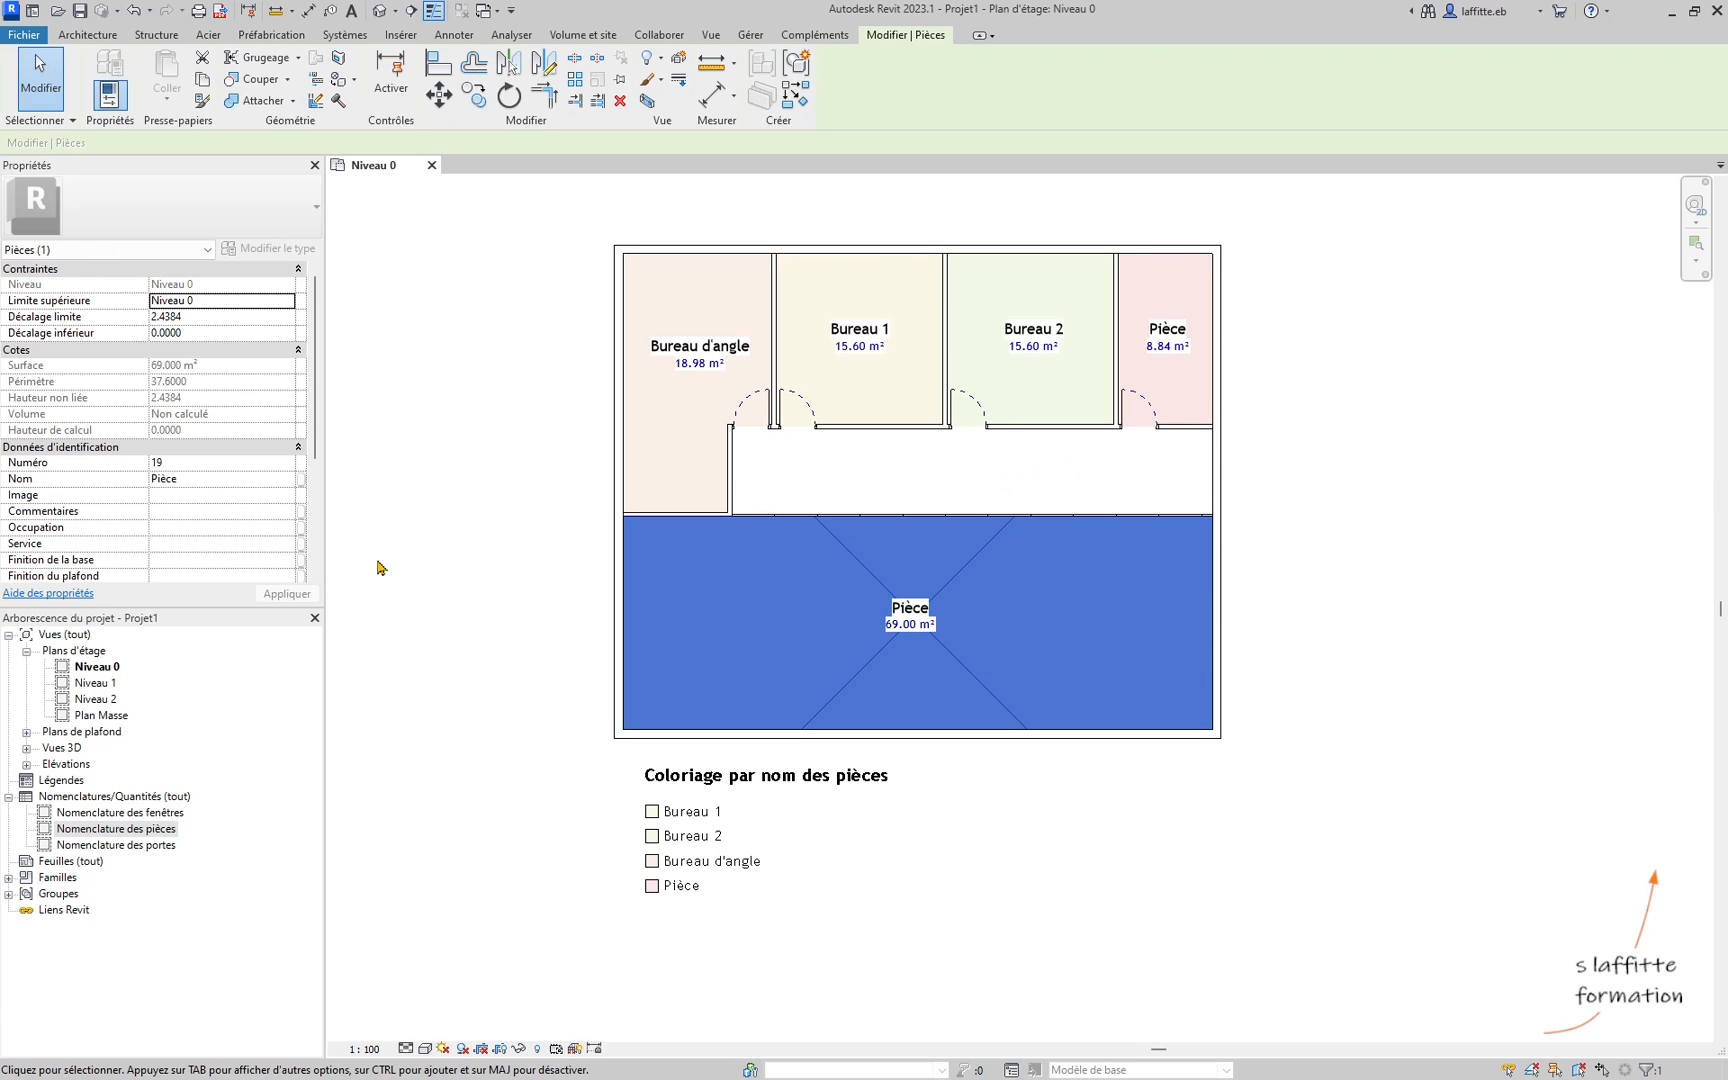
{"action": "left_click", "coordinate": [424, 390]}
{"action": "left_click", "coordinate": [89, 35]}
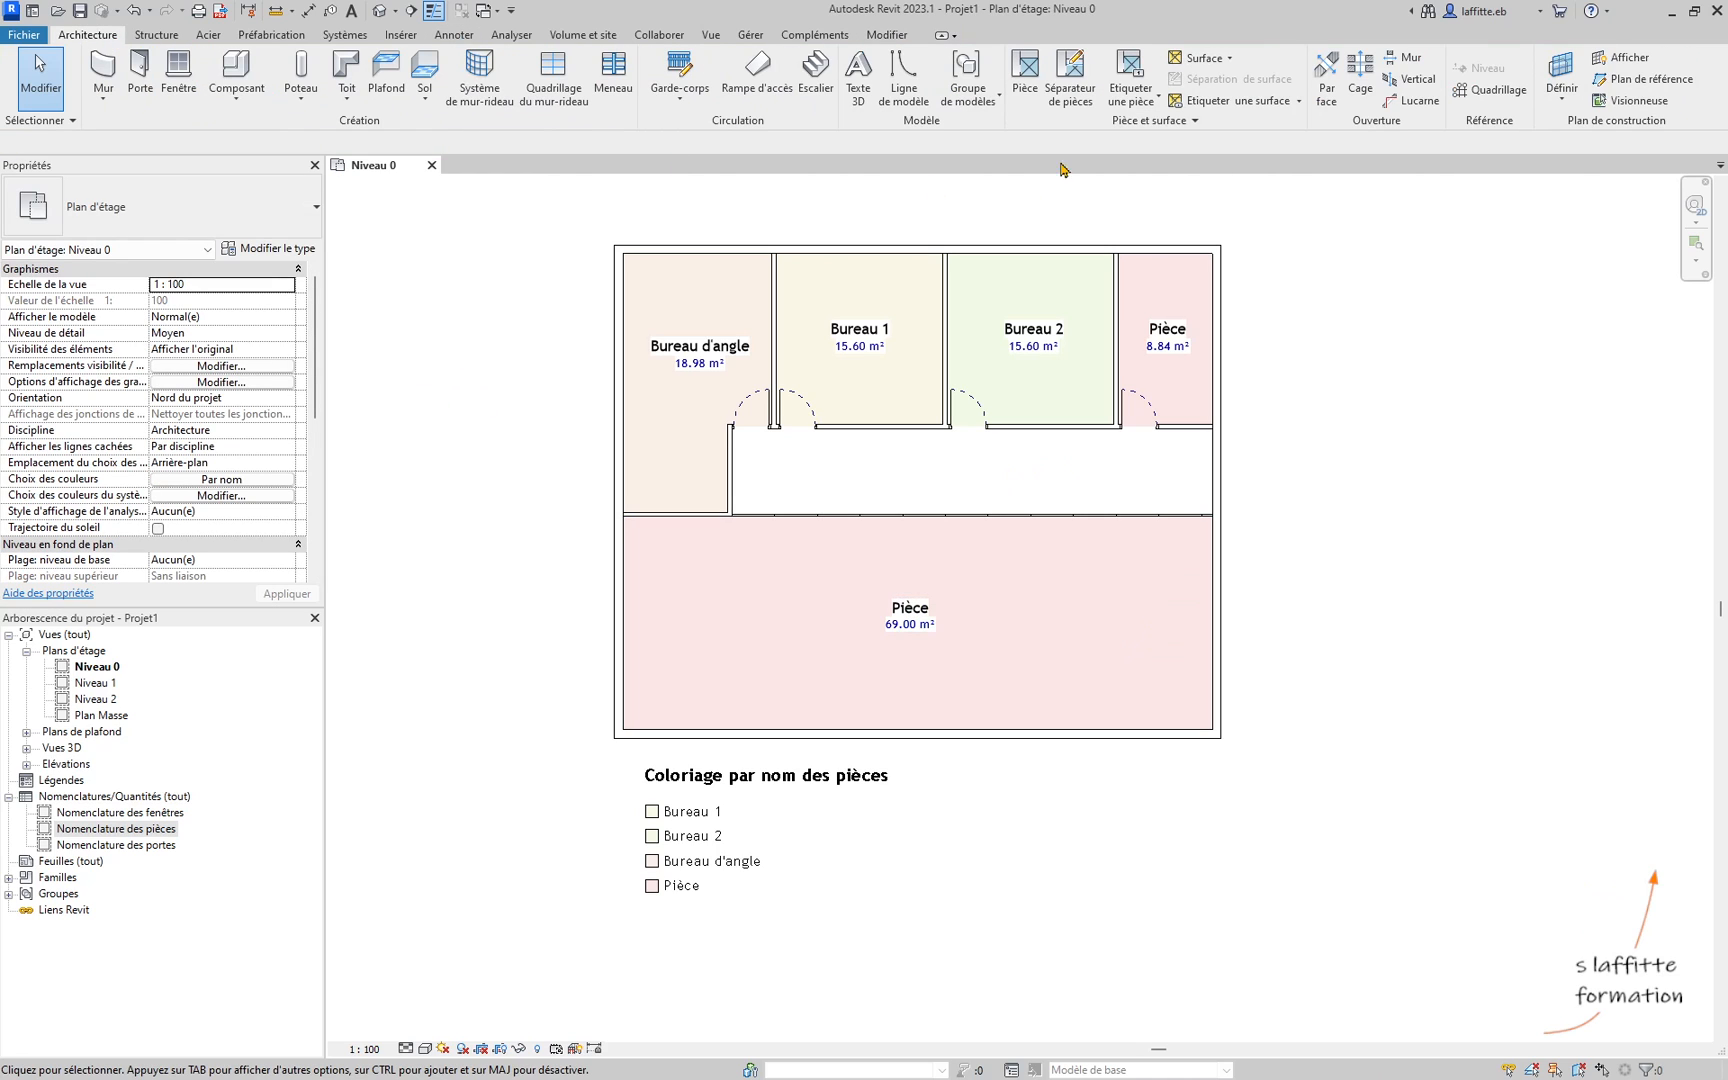
{"action": "left_click", "coordinate": [1025, 75]}
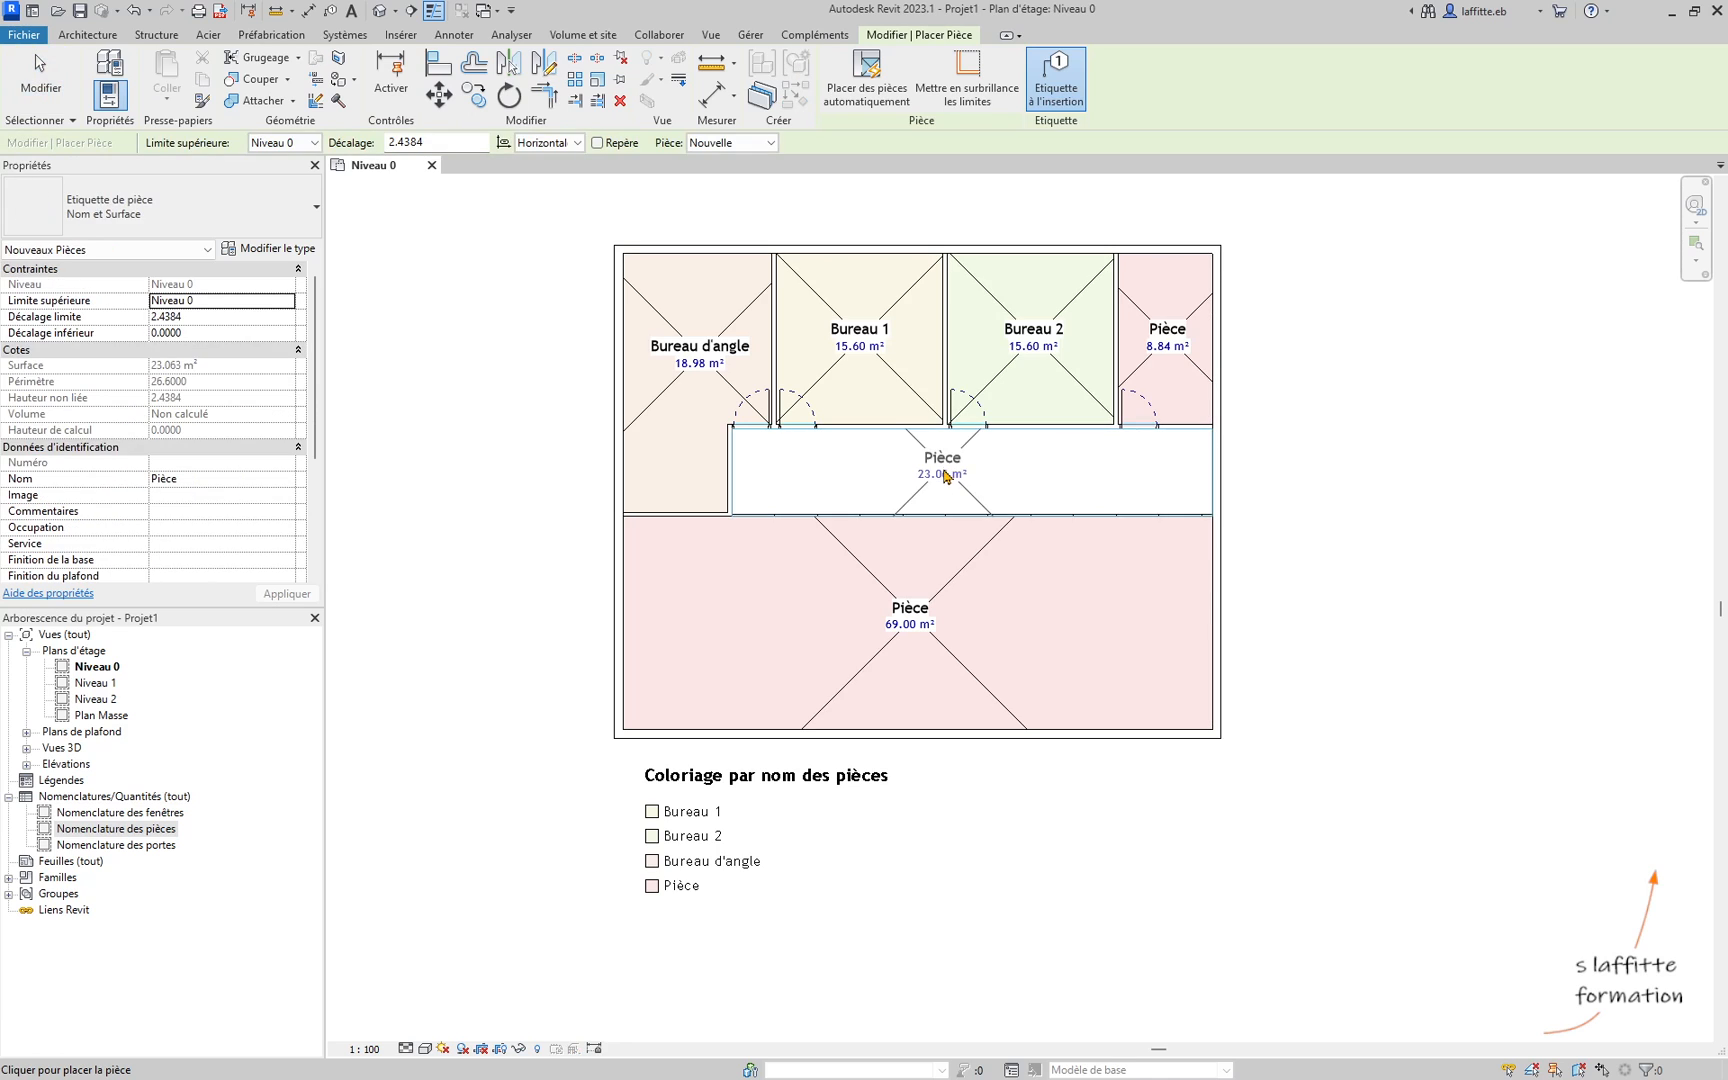
{"action": "left_click", "coordinate": [946, 481]}
{"action": "key", "text": "Escape"}
{"action": "key", "text": "Escape"}
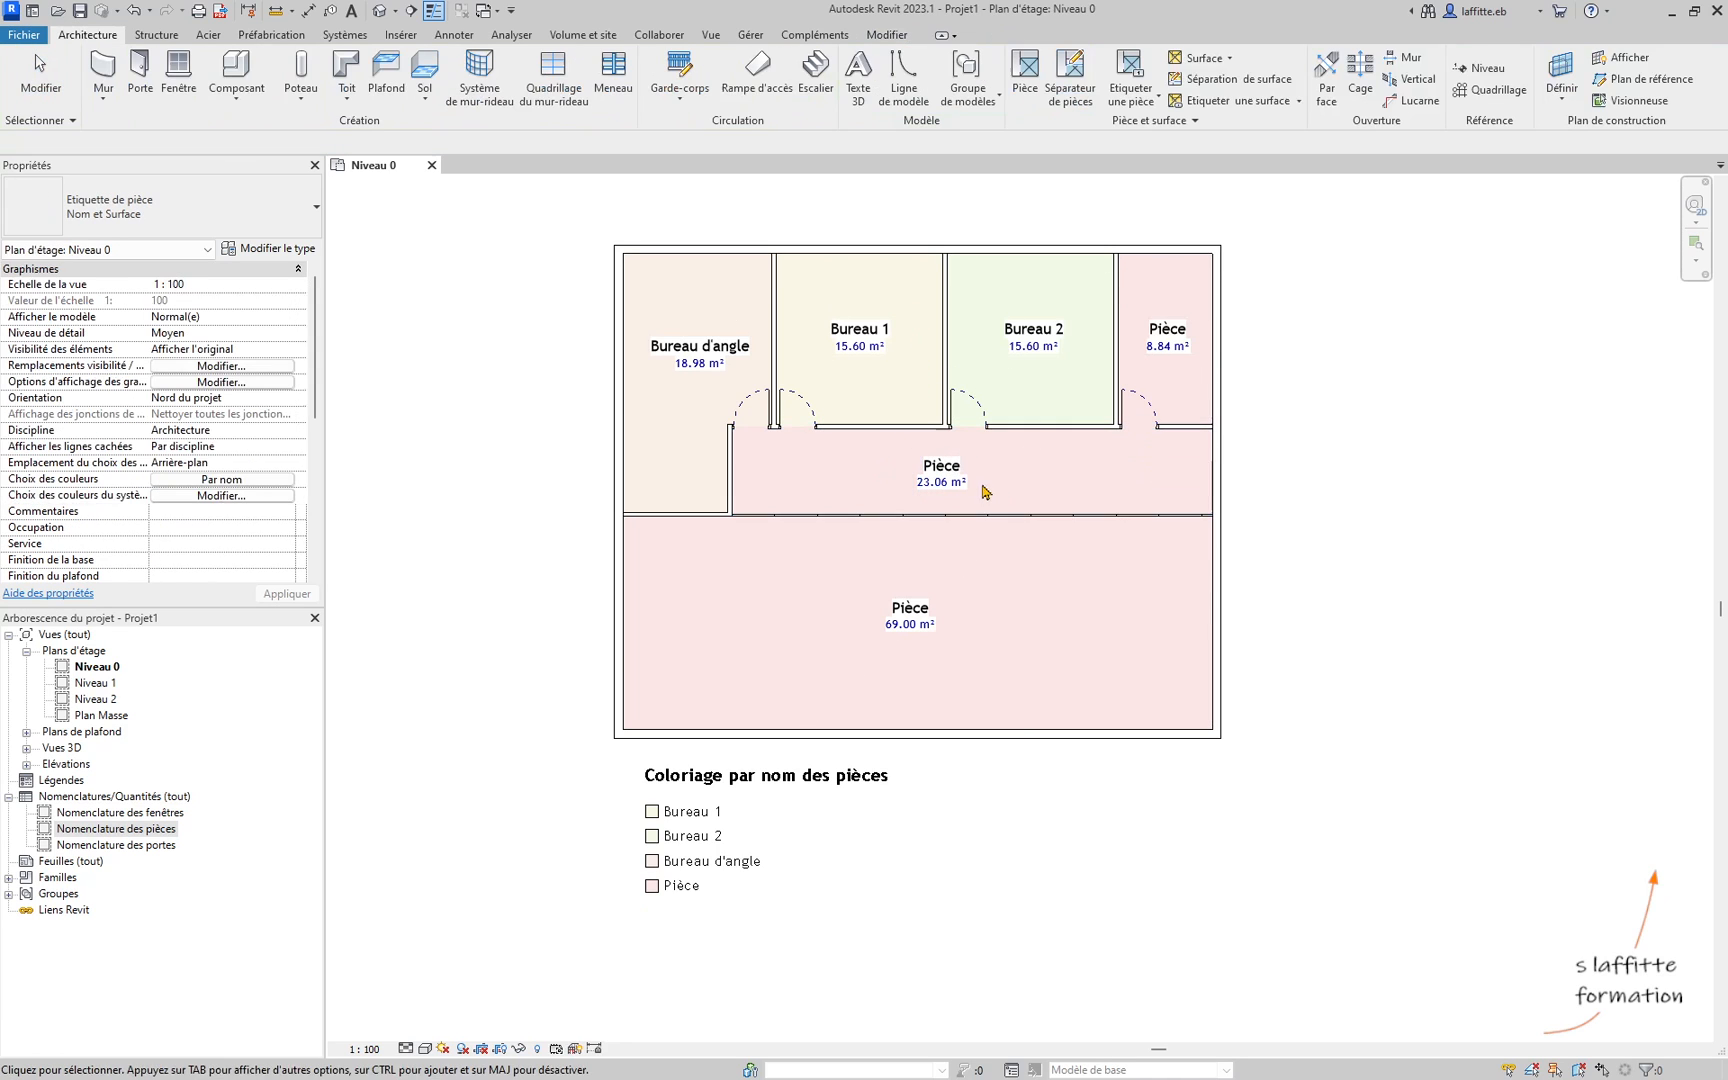
Step: Set the Service of the corridor room and the large lower room together to Public
{"action": "left_click", "coordinate": [973, 458]}
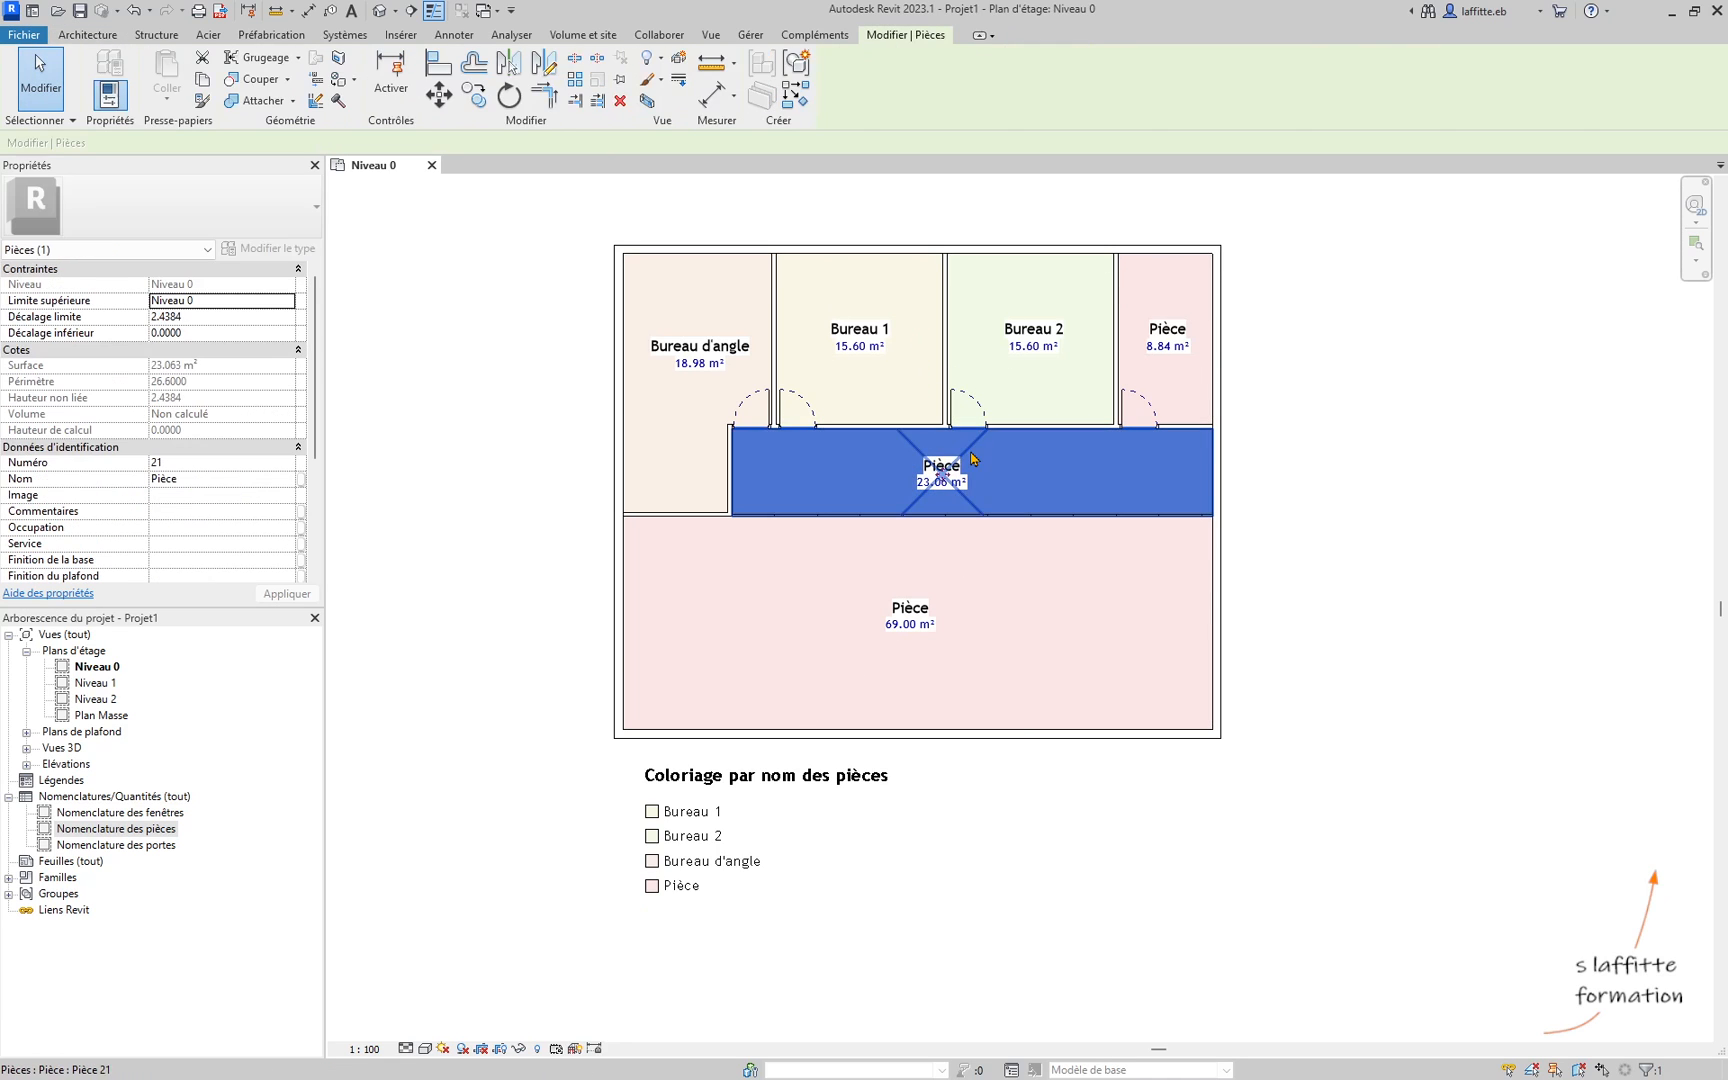
{"action": "left_click", "coordinate": [966, 572], "text": "ctrl"}
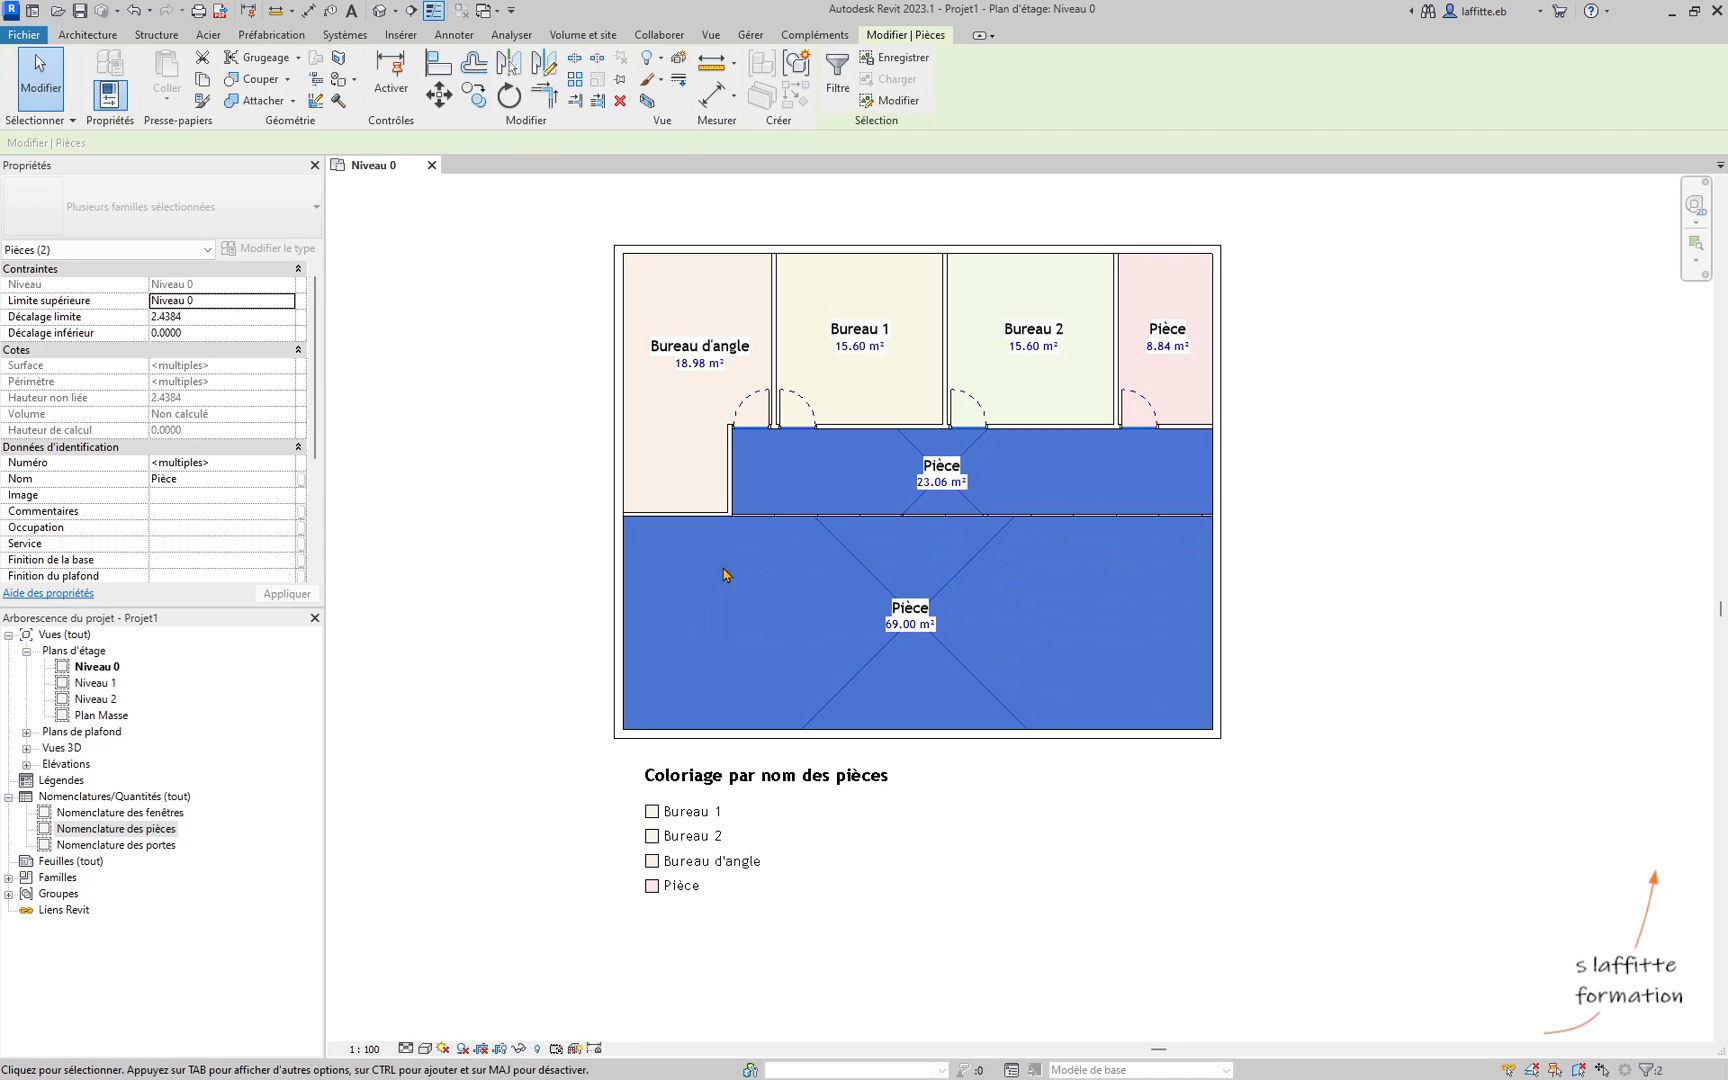
{"action": "left_click", "coordinate": [211, 543]}
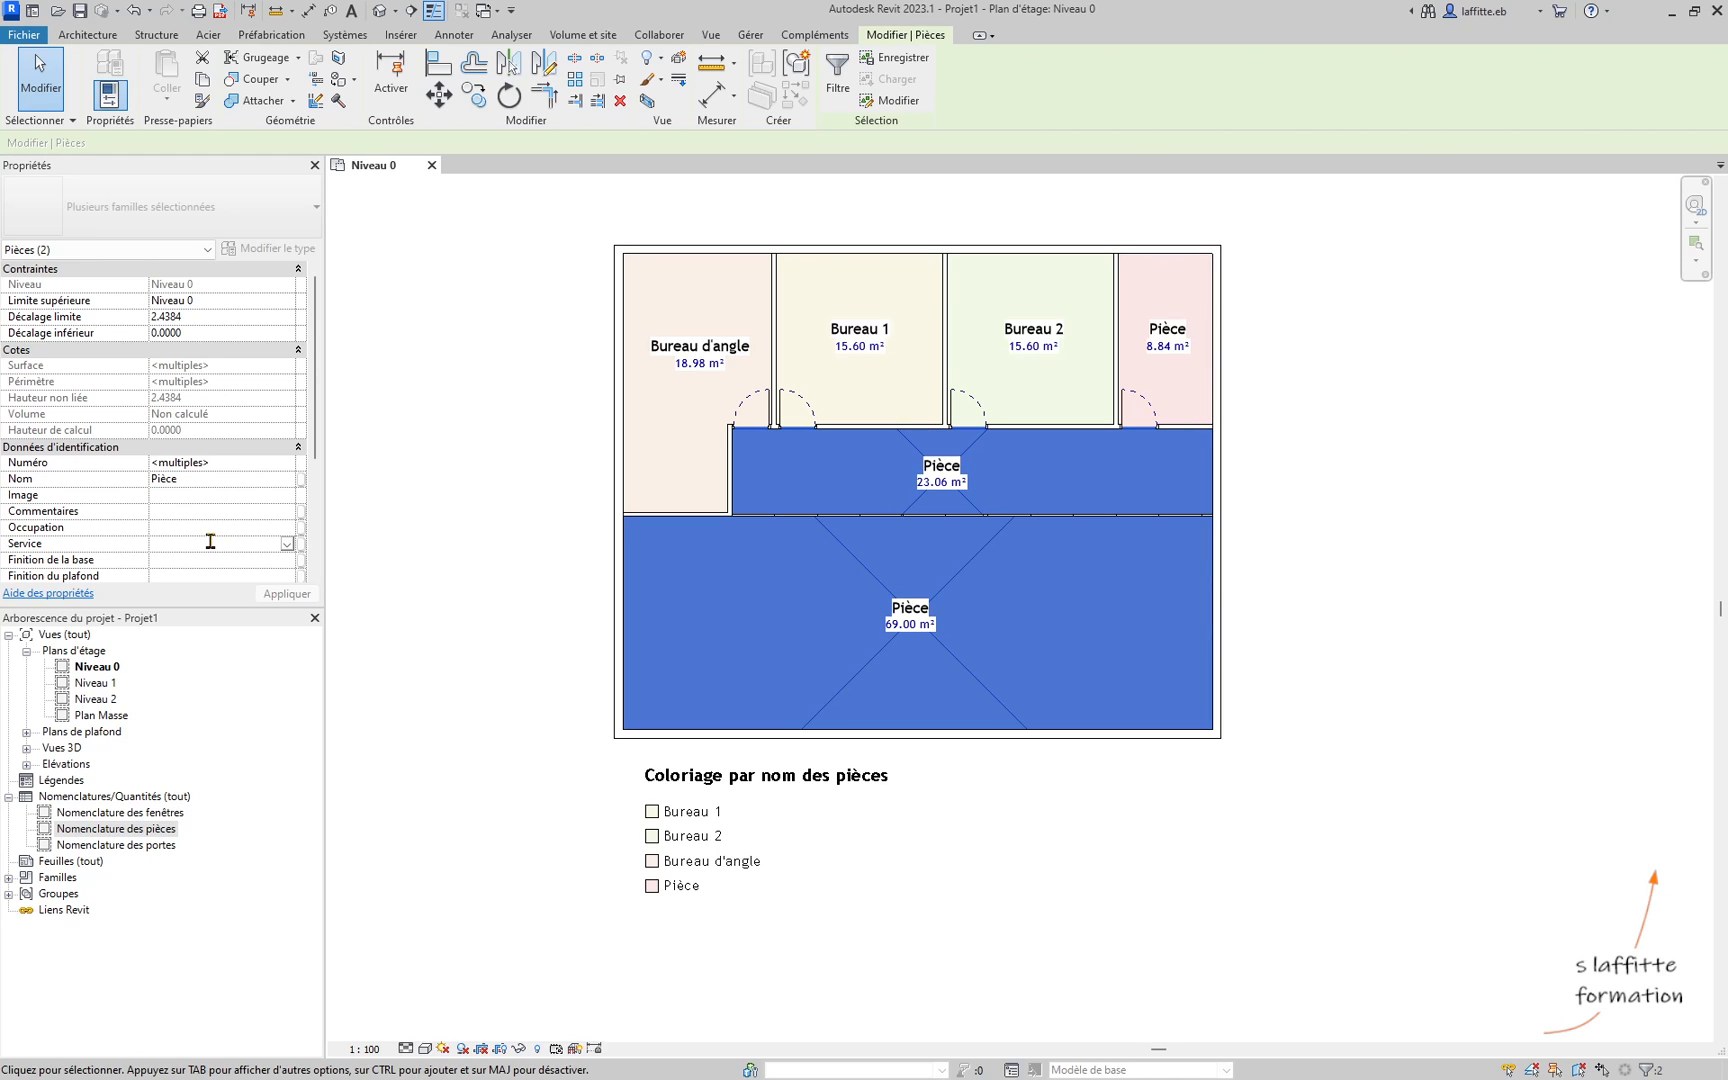
{"action": "type", "text": "Pub"}
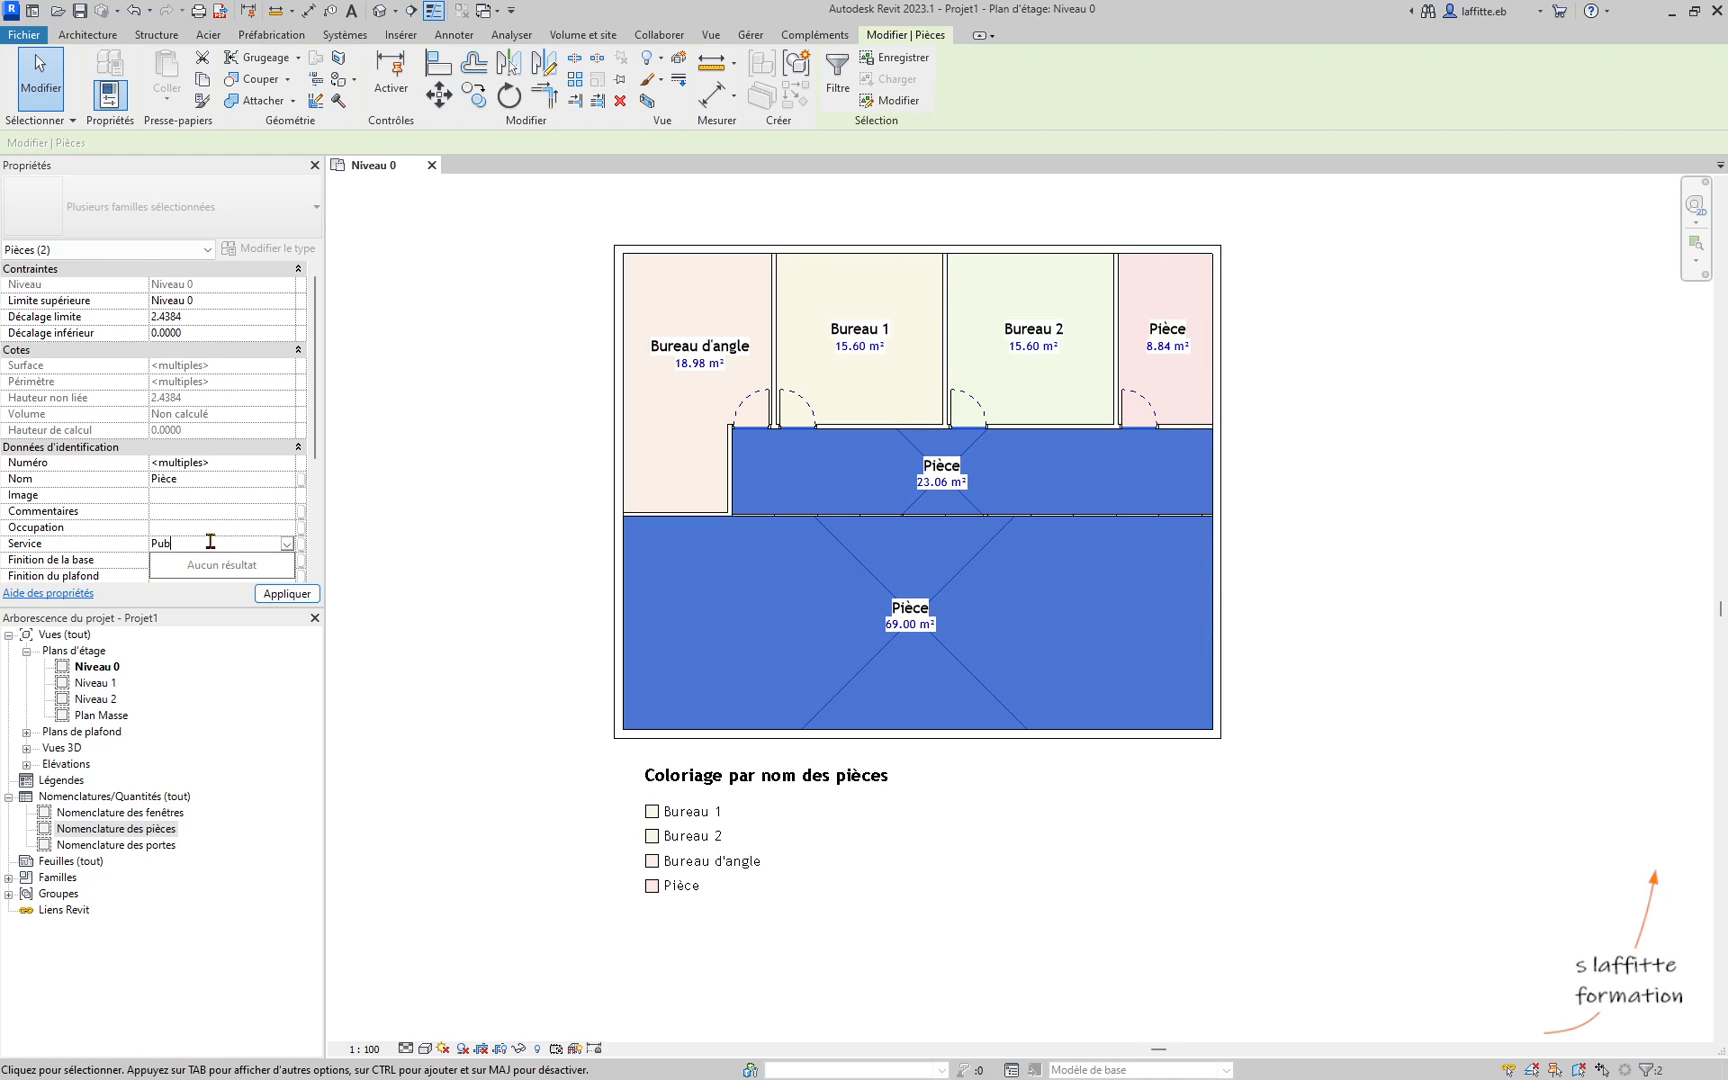
{"action": "type", "text": "lic"}
{"action": "key", "text": "Return"}
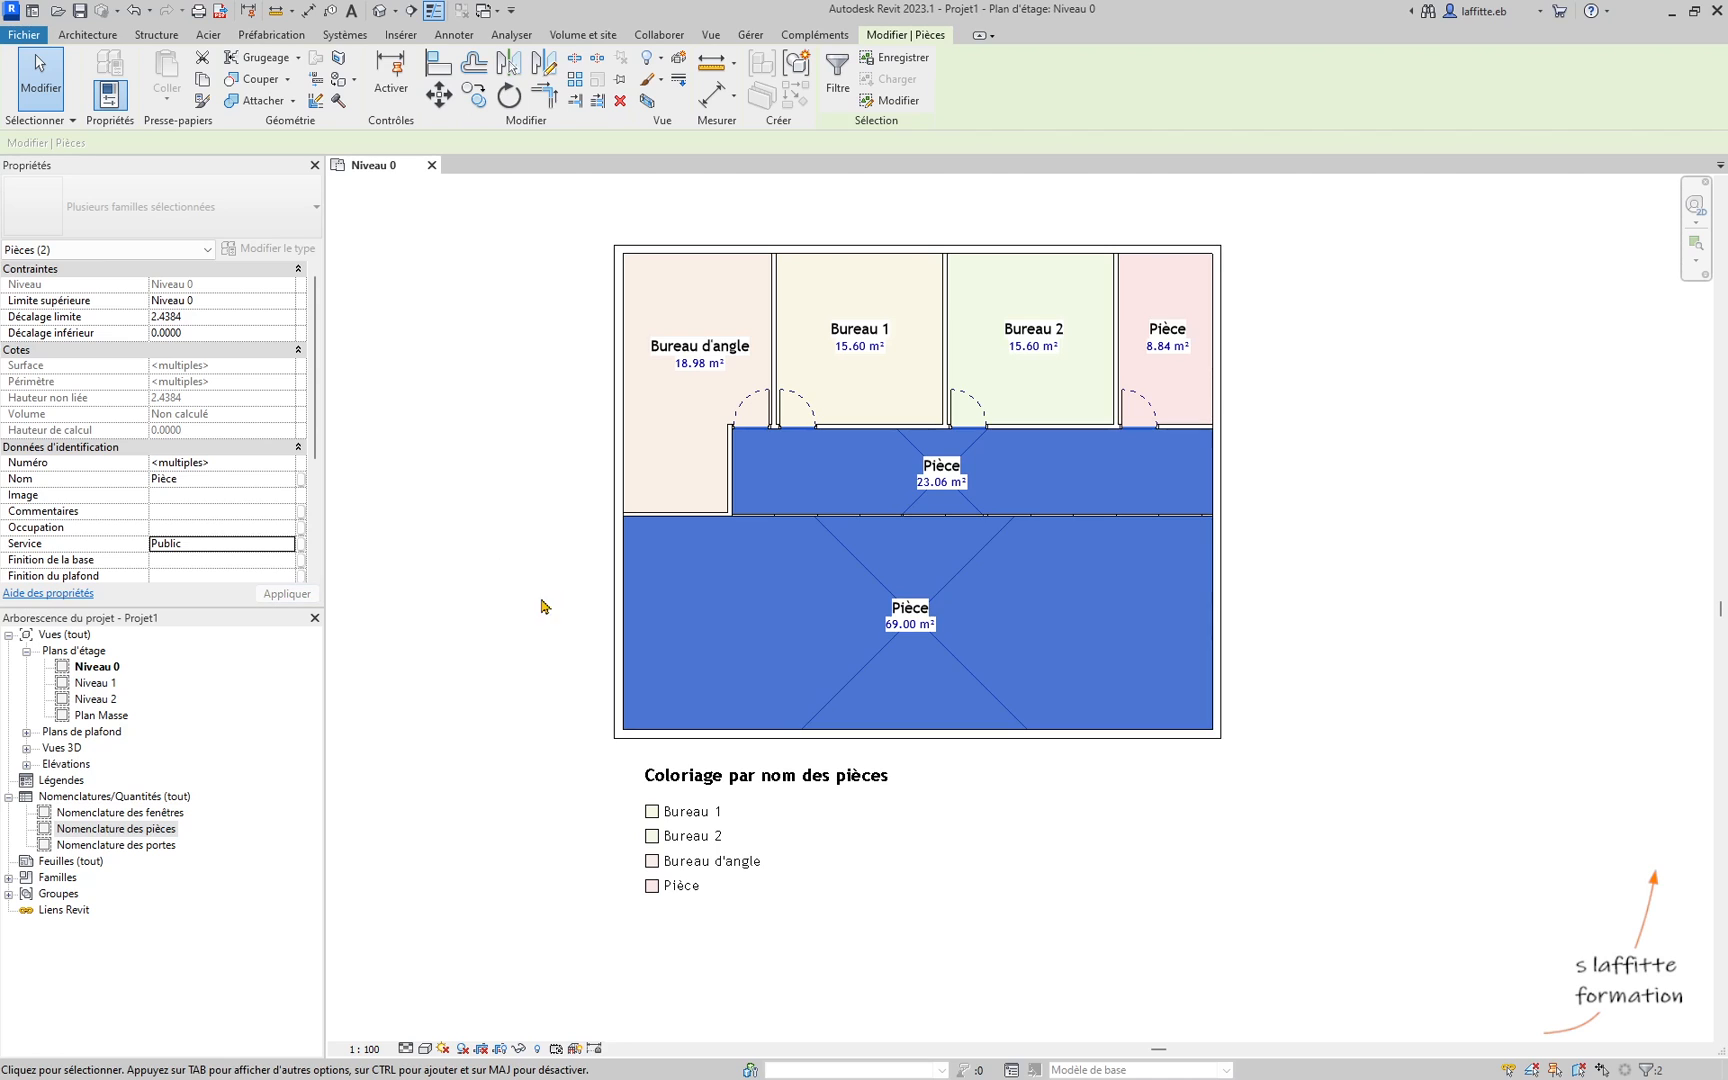
Step: Open the color scheme of the legend below the plan for editing and choose the Par service scheme
{"action": "left_click", "coordinate": [687, 782]}
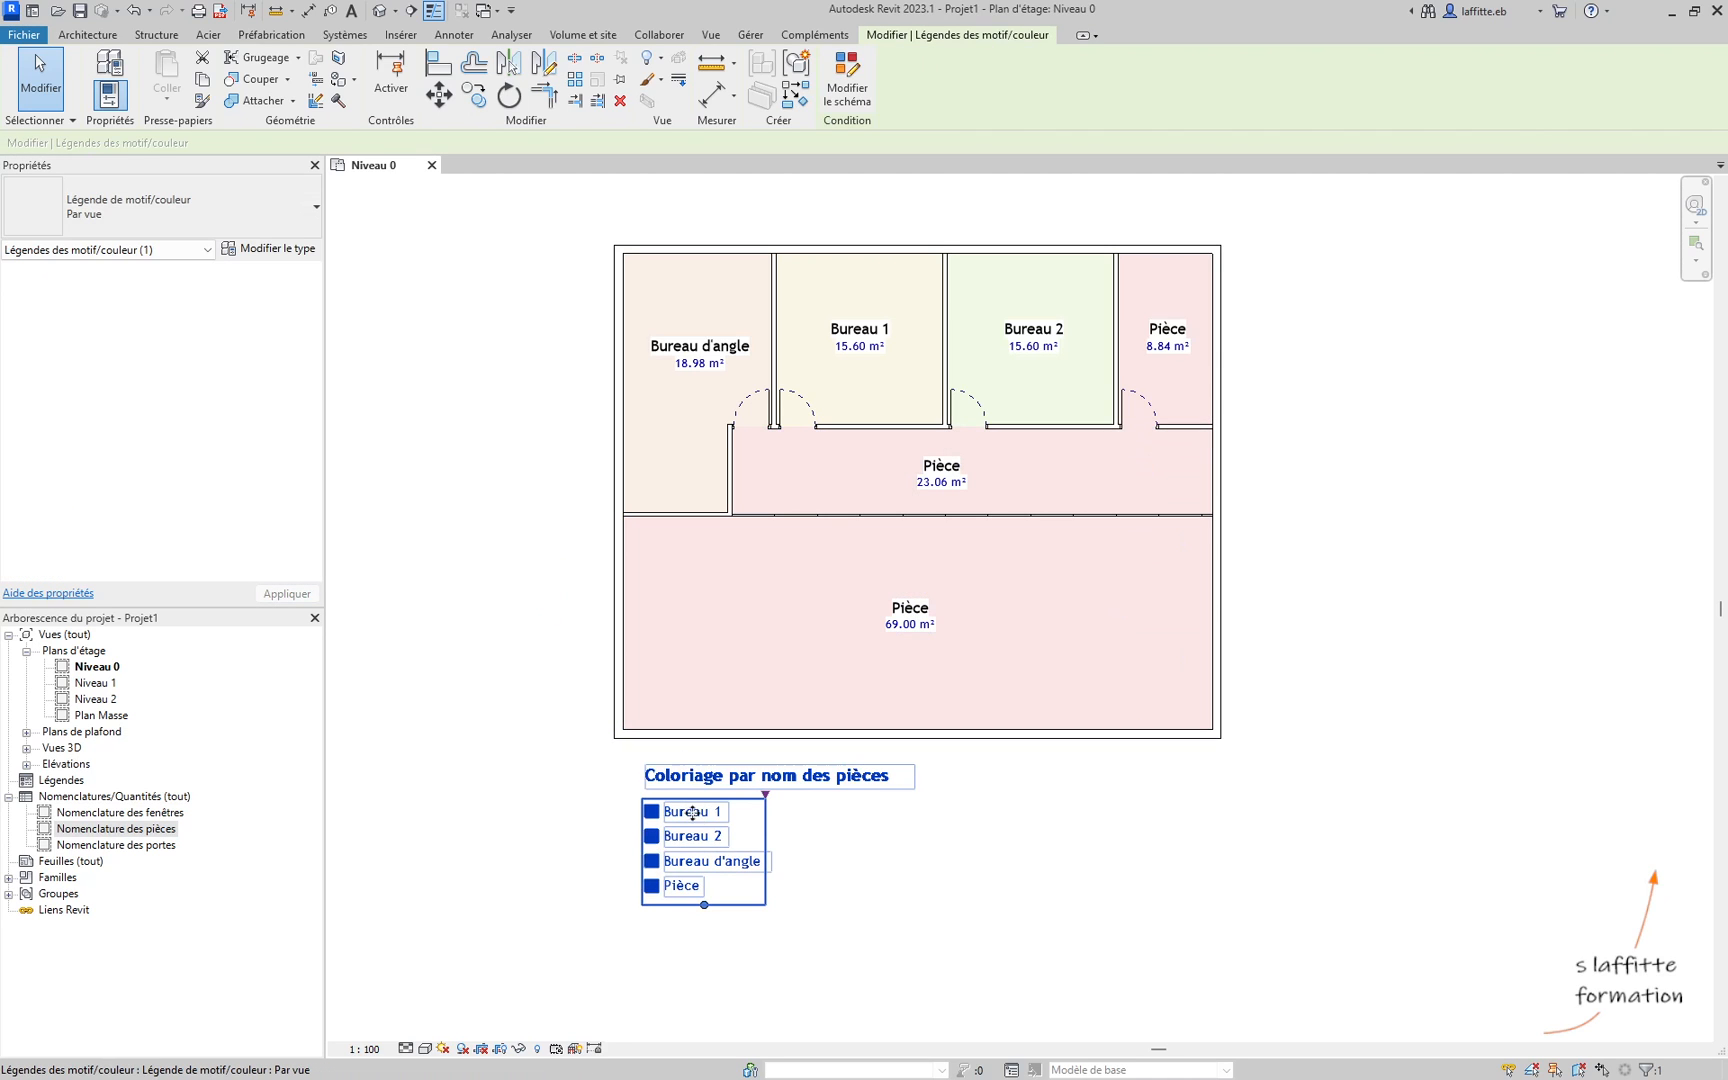
{"action": "left_click", "coordinate": [858, 93]}
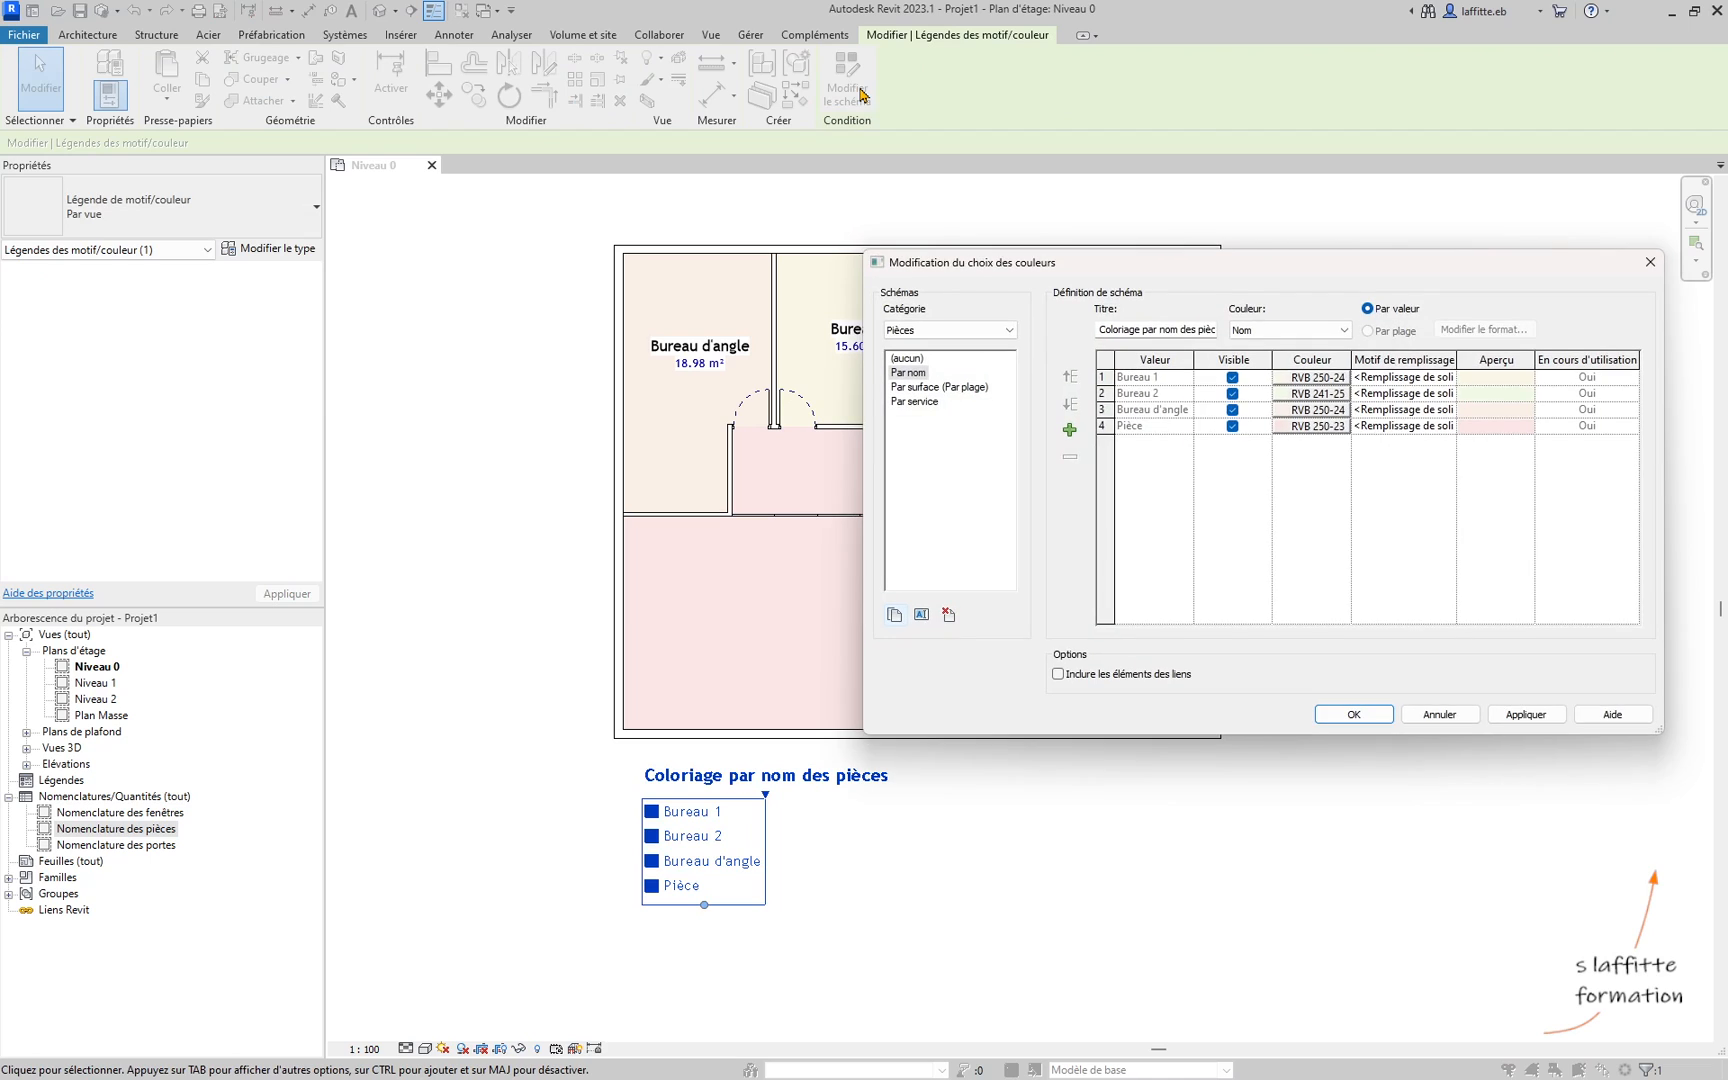
{"action": "left_click", "coordinate": [916, 404]}
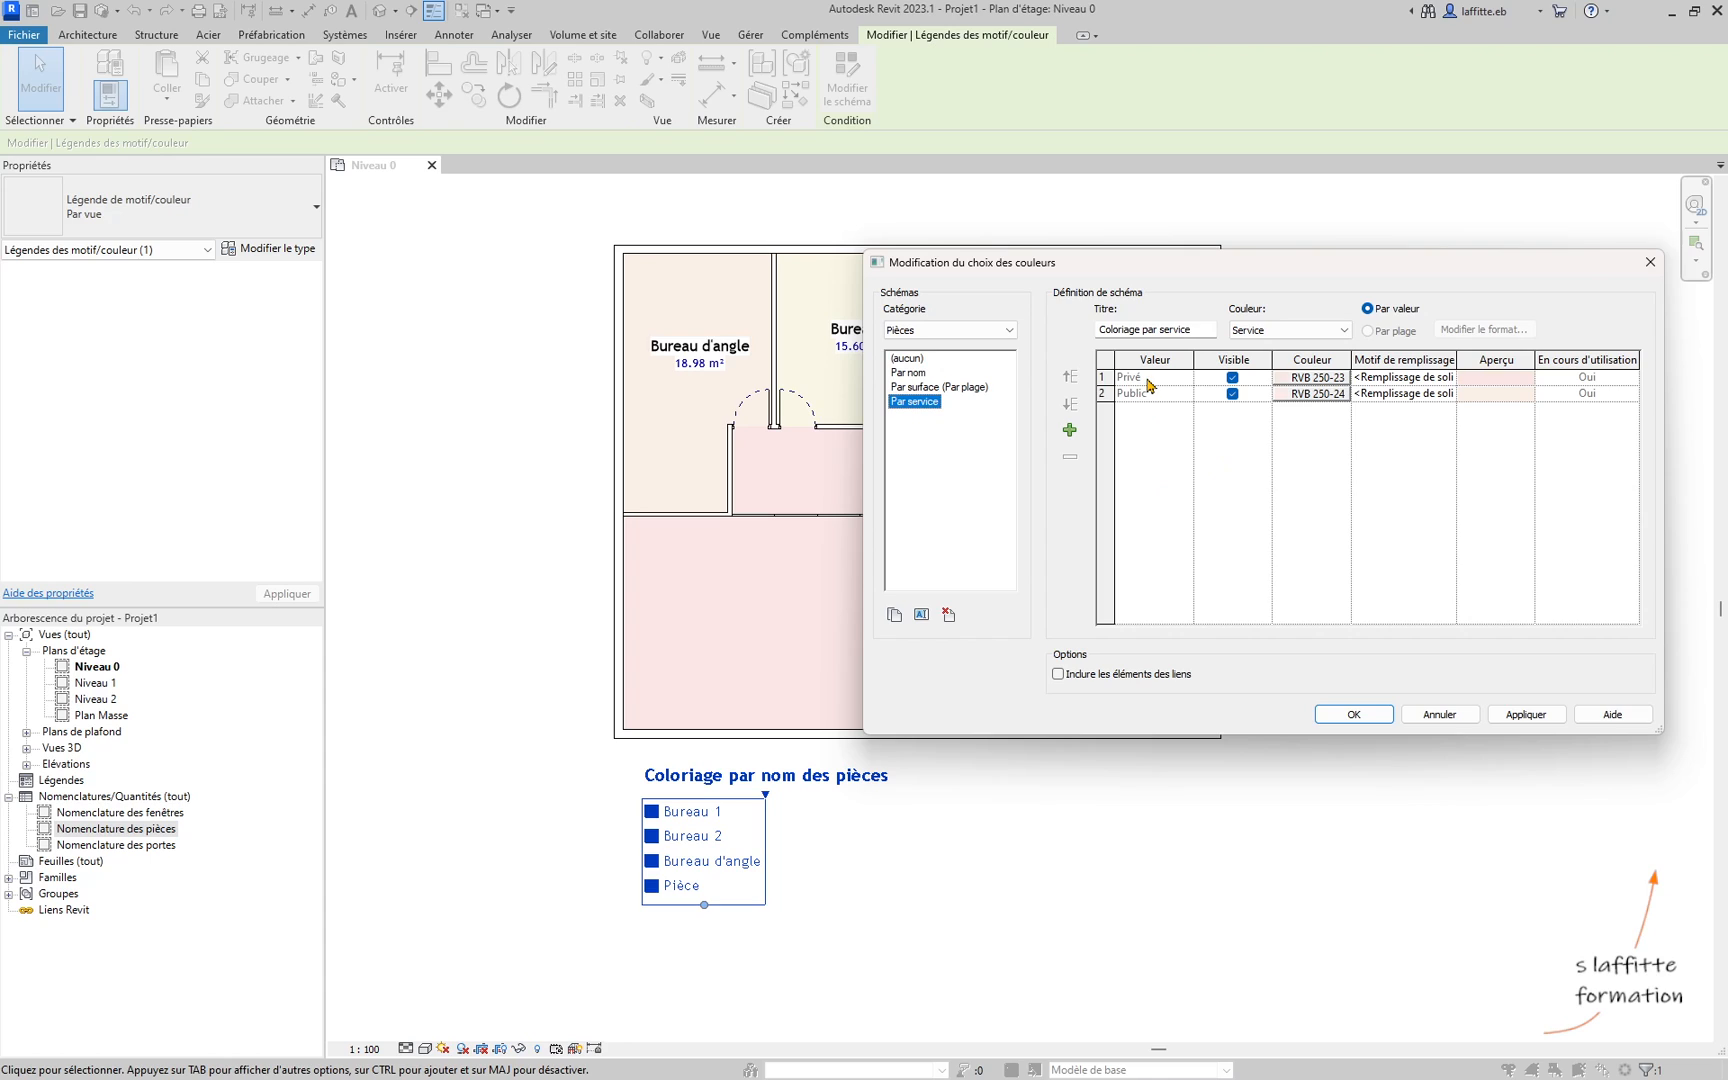
Step: Set the color of the Privé value in the Par service scheme to light cyan, RVB 128-255-255
{"action": "left_click", "coordinate": [1495, 386]}
{"action": "left_click", "coordinate": [1318, 378]}
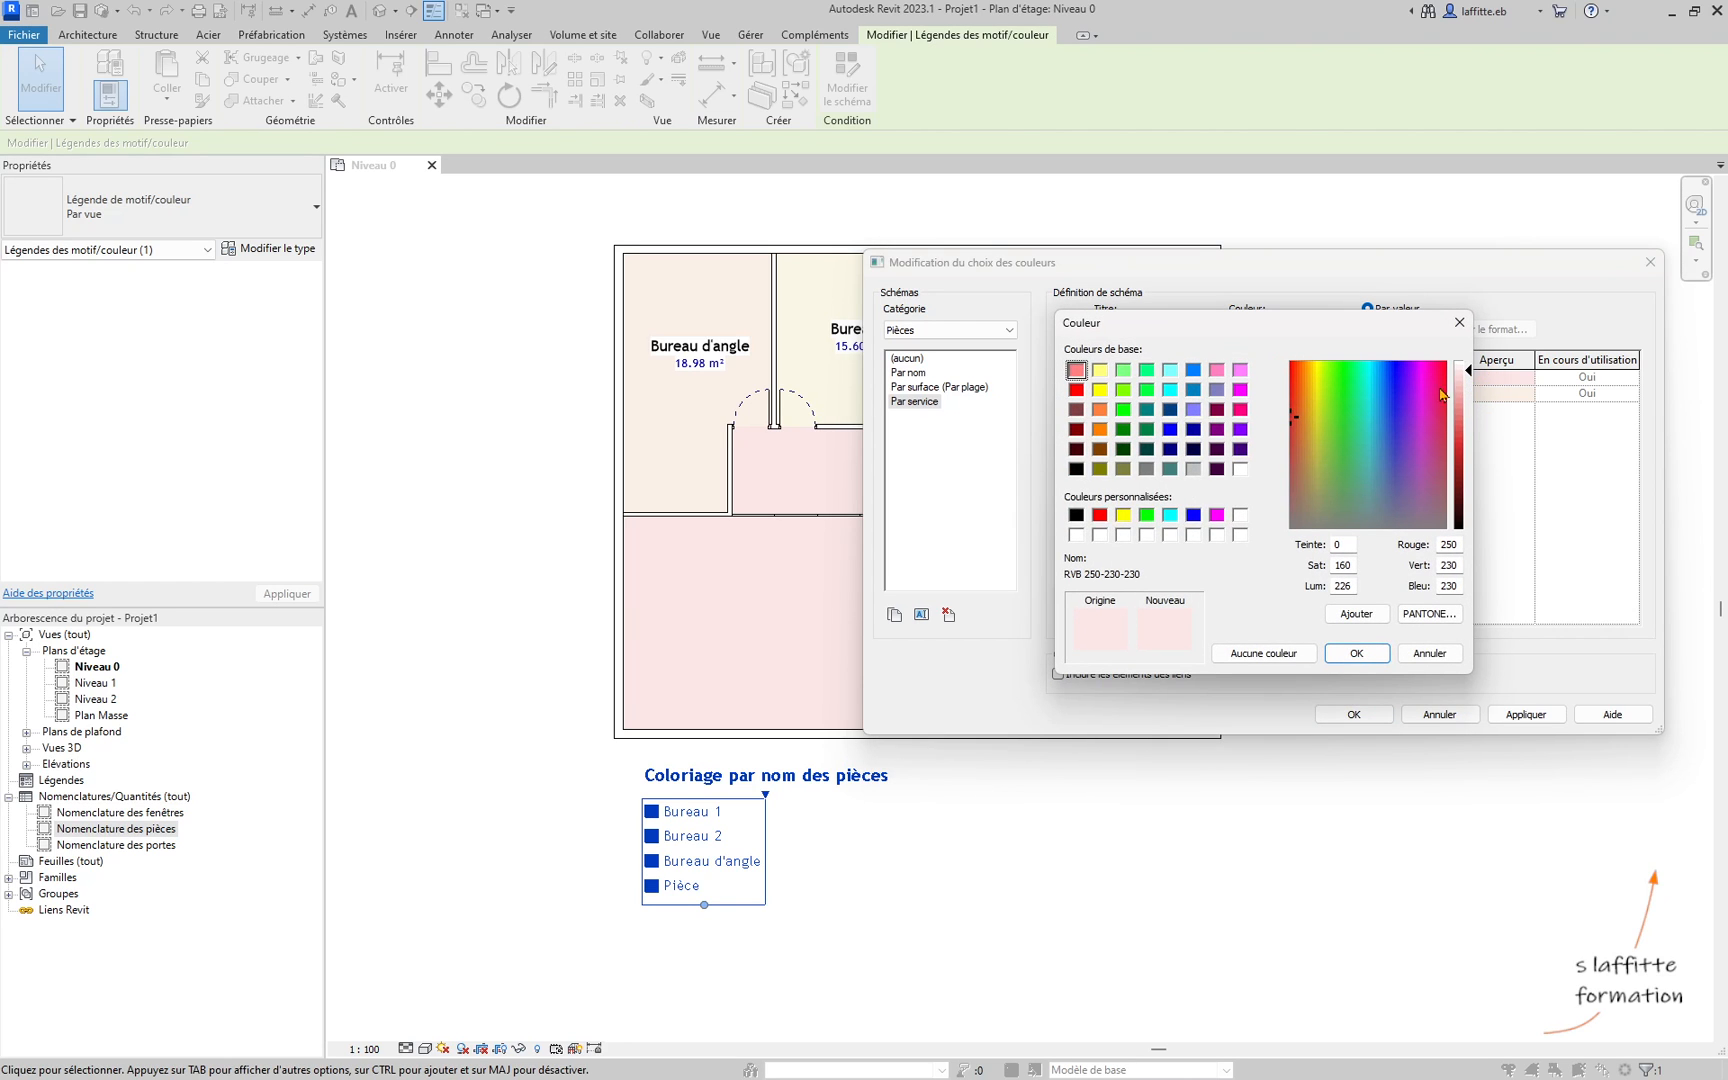
{"action": "left_click_drag", "start_coordinate": [1224, 331], "coordinate": [1184, 364]}
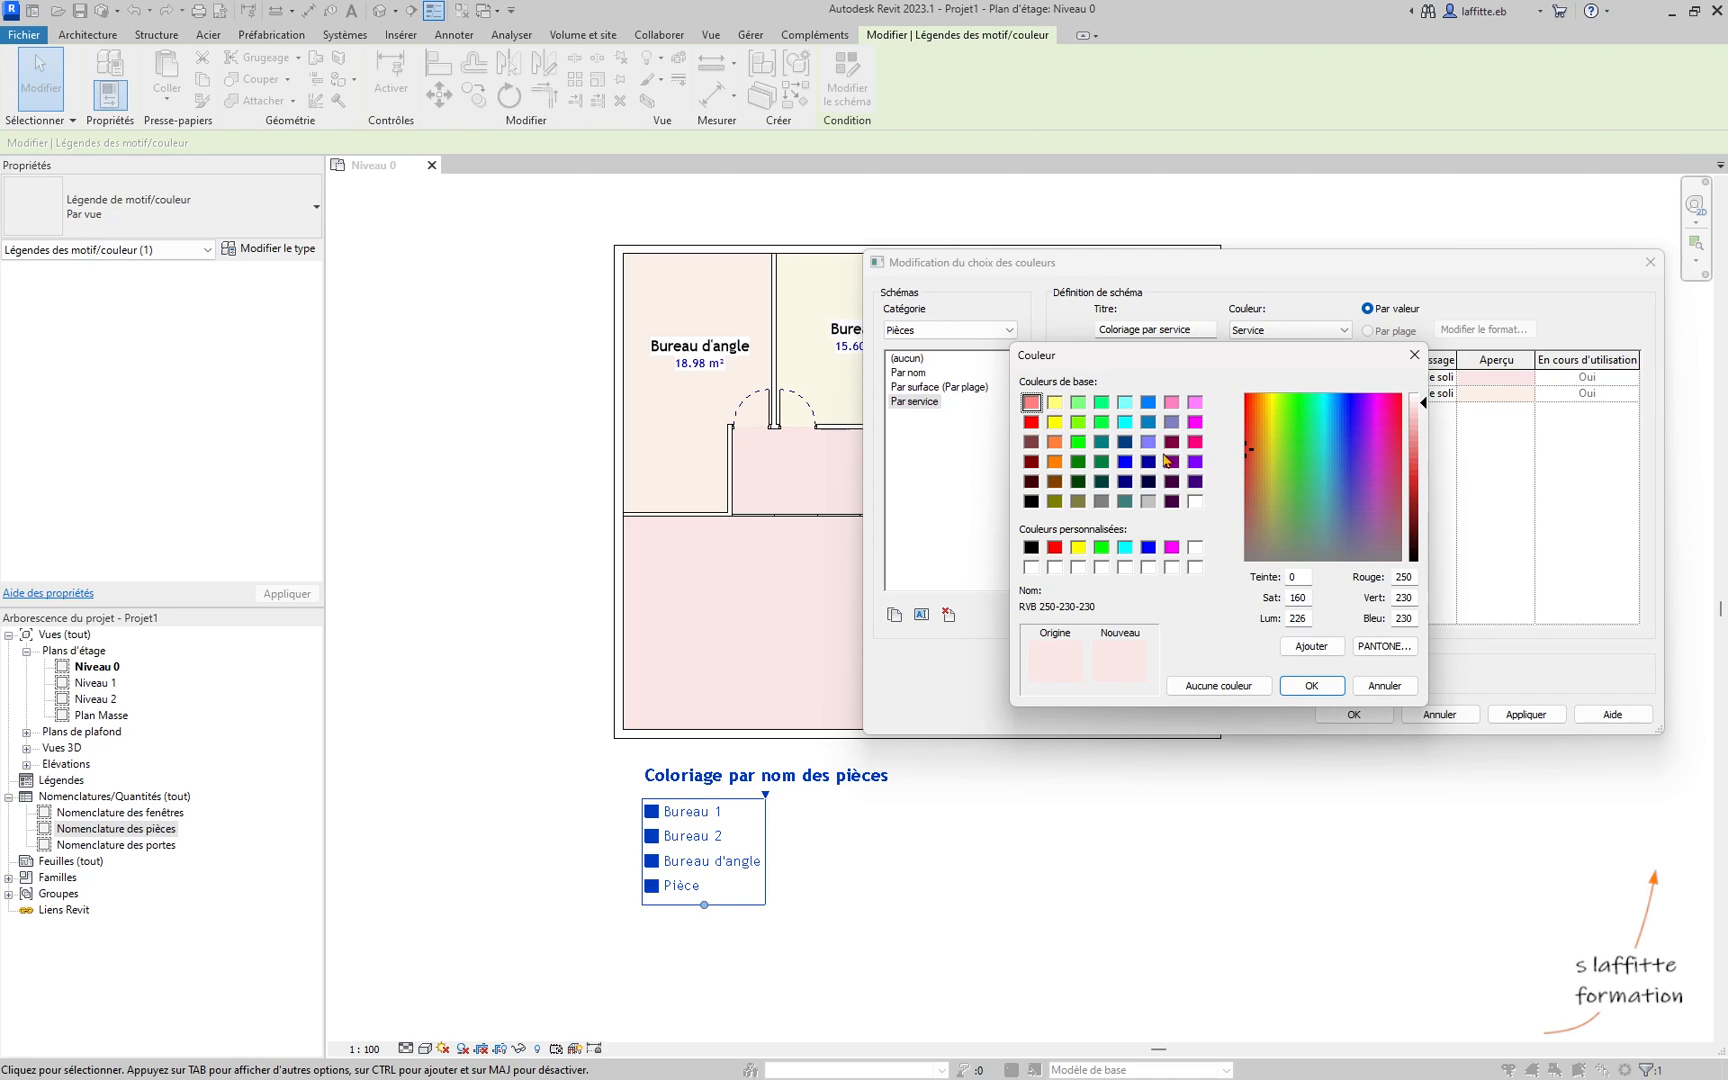
{"action": "left_click", "coordinate": [1129, 405]}
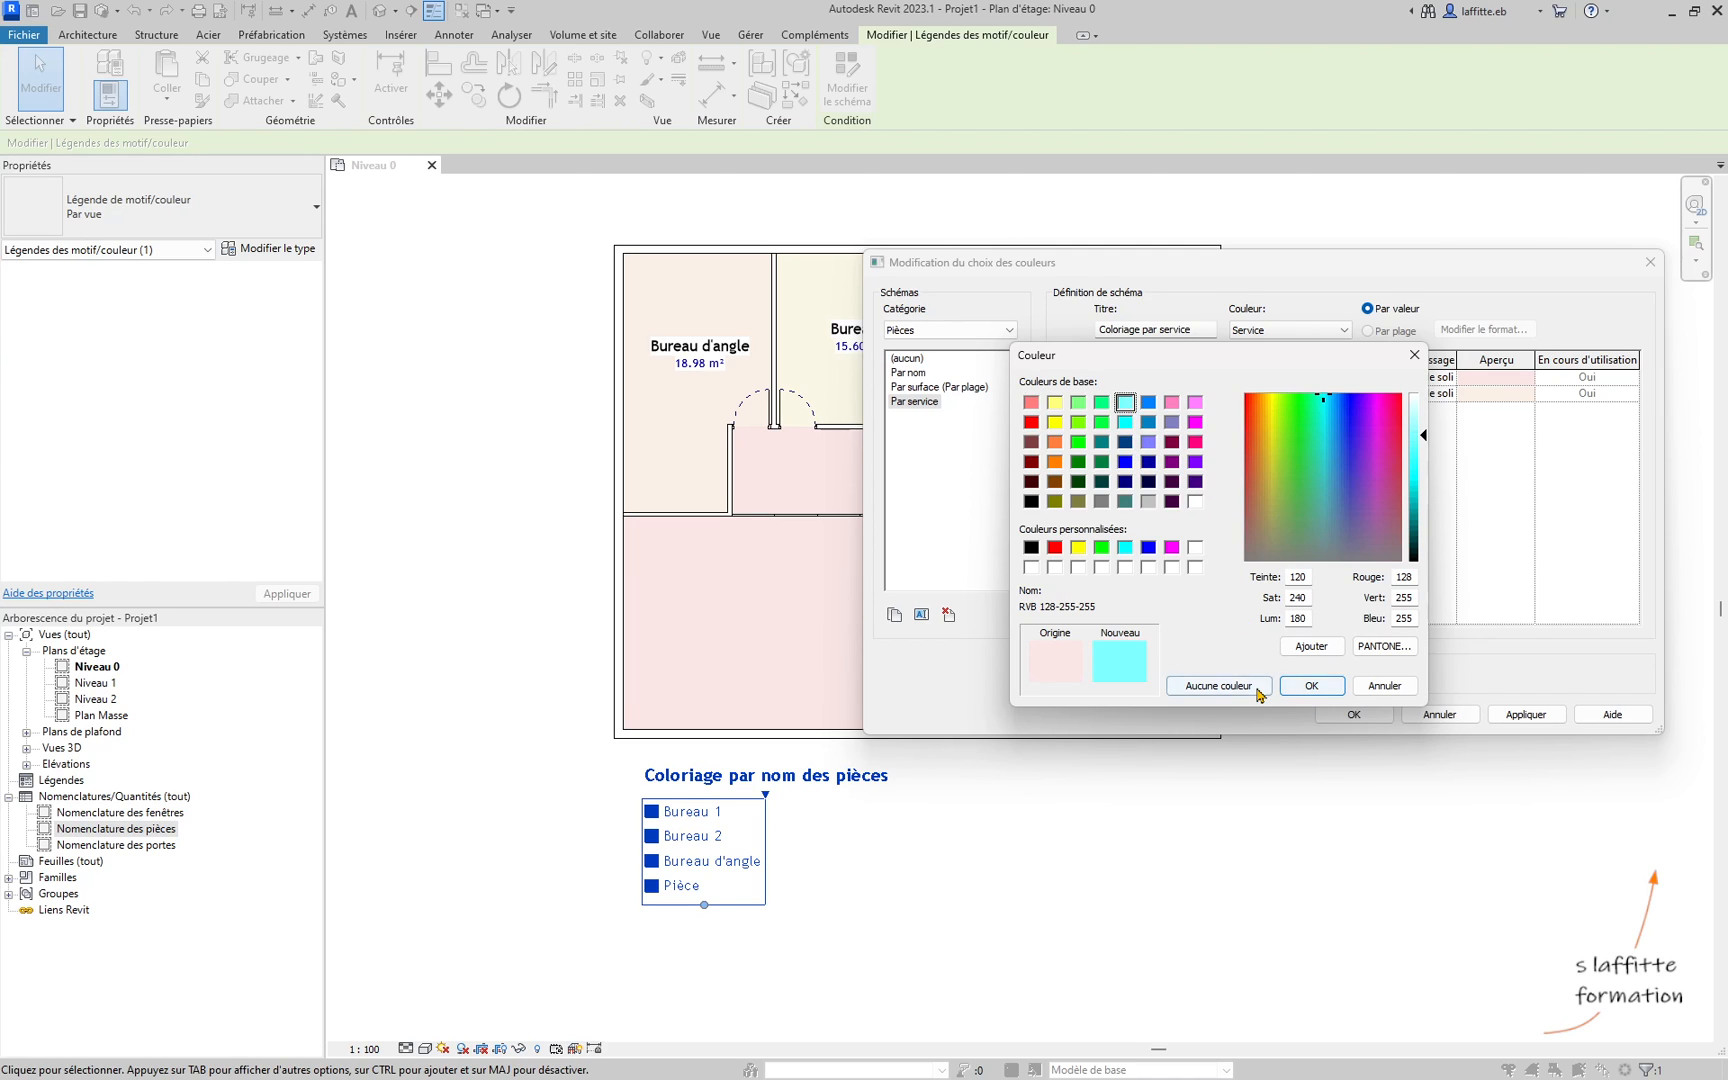
{"action": "left_click", "coordinate": [1312, 686]}
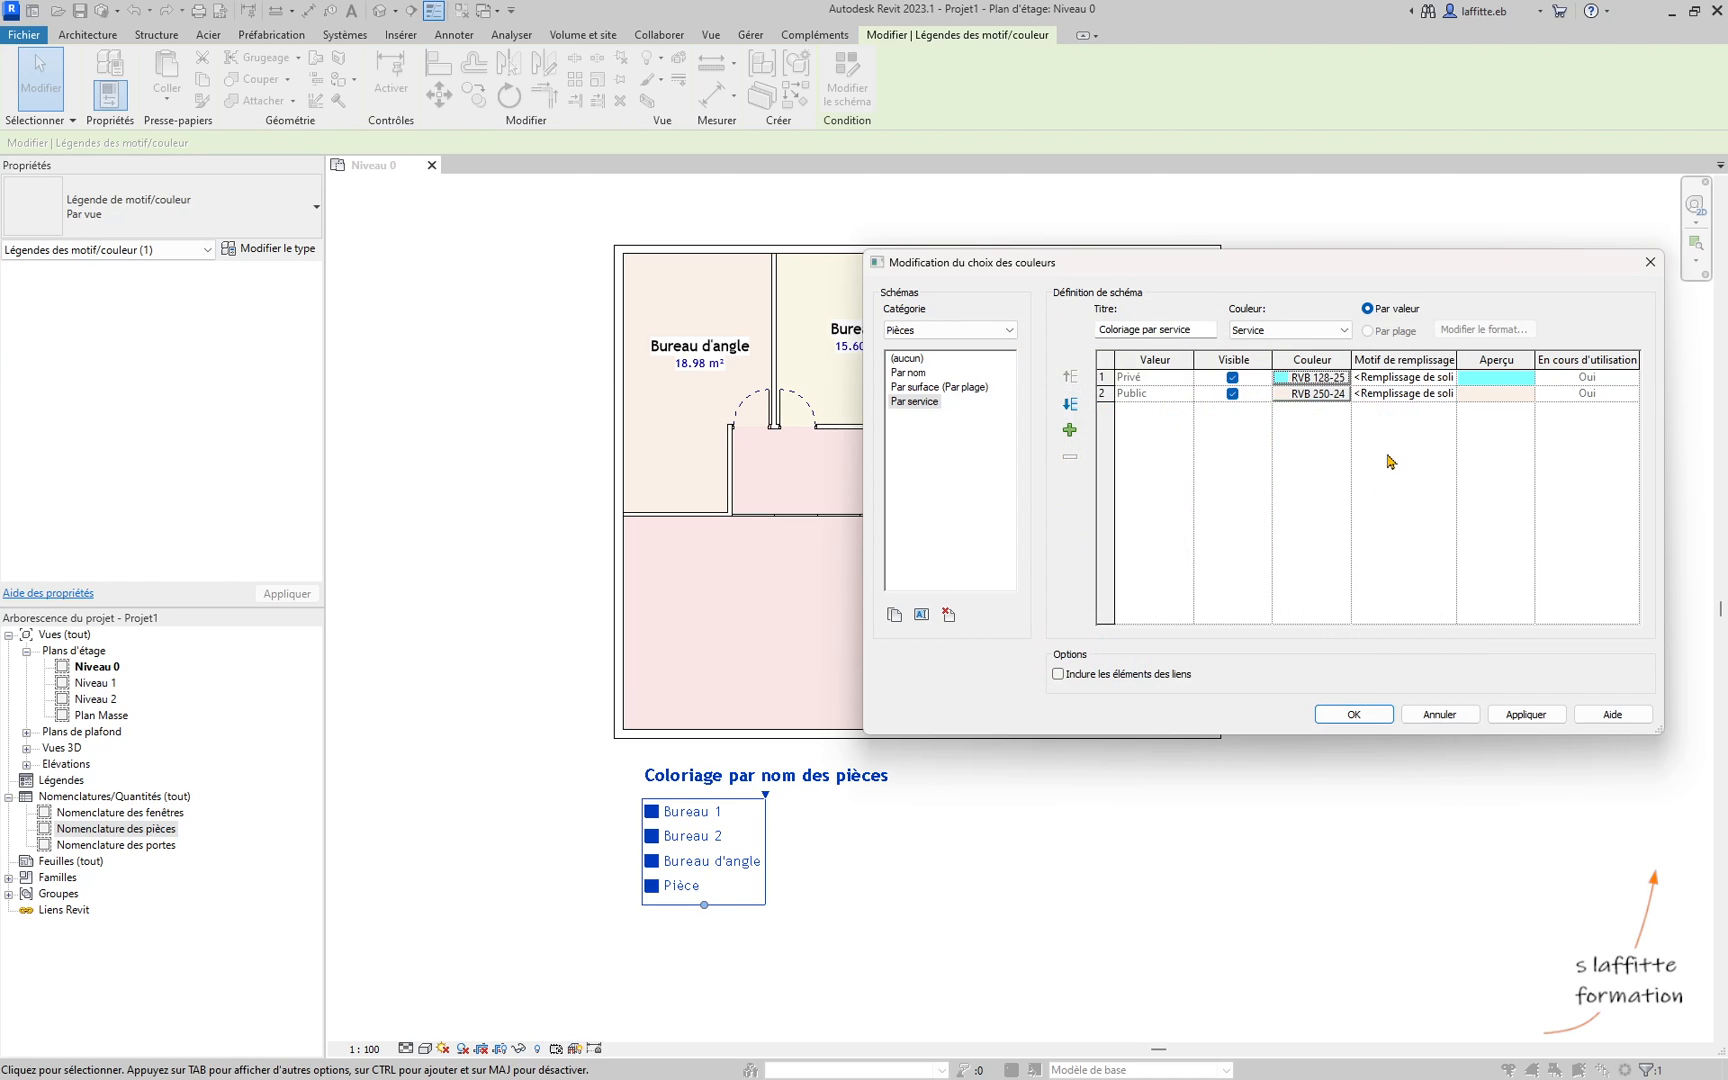
Step: Set the color of the Public value to orange, RVB 255-128-064, and apply the Par service scheme to the plan
{"action": "left_click", "coordinate": [1313, 394]}
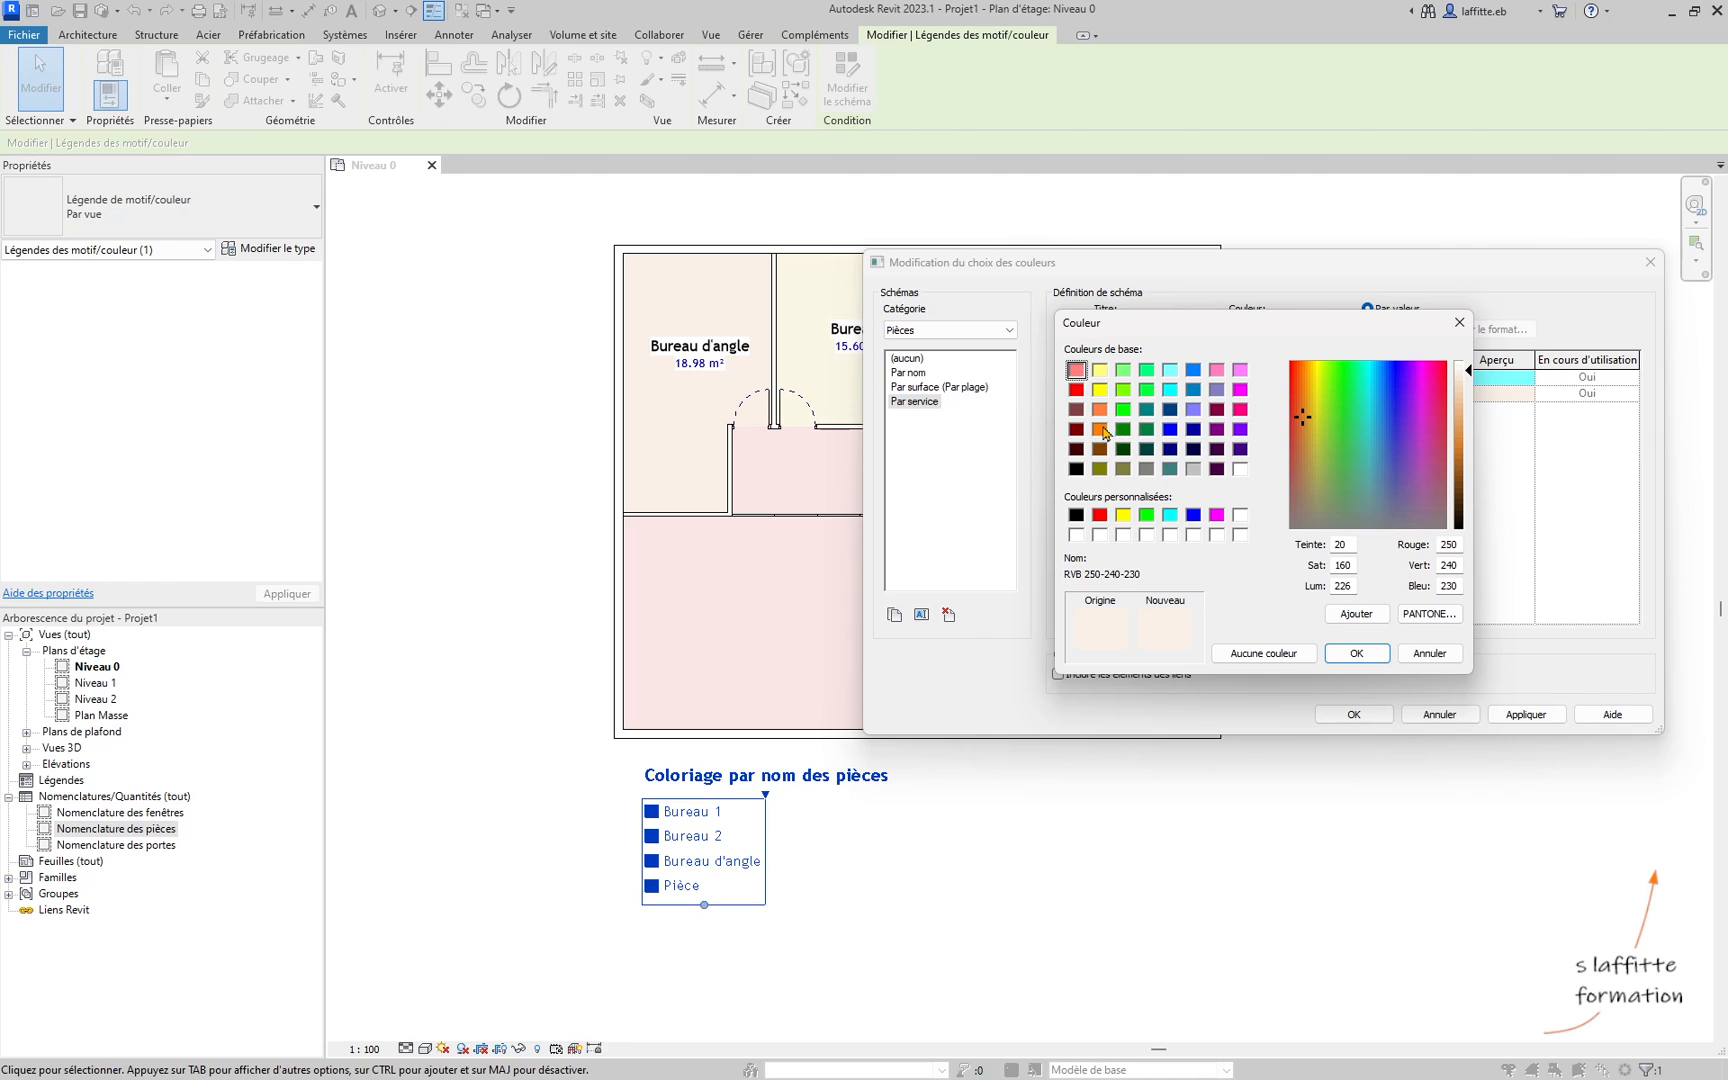
{"action": "left_click", "coordinate": [1100, 410]}
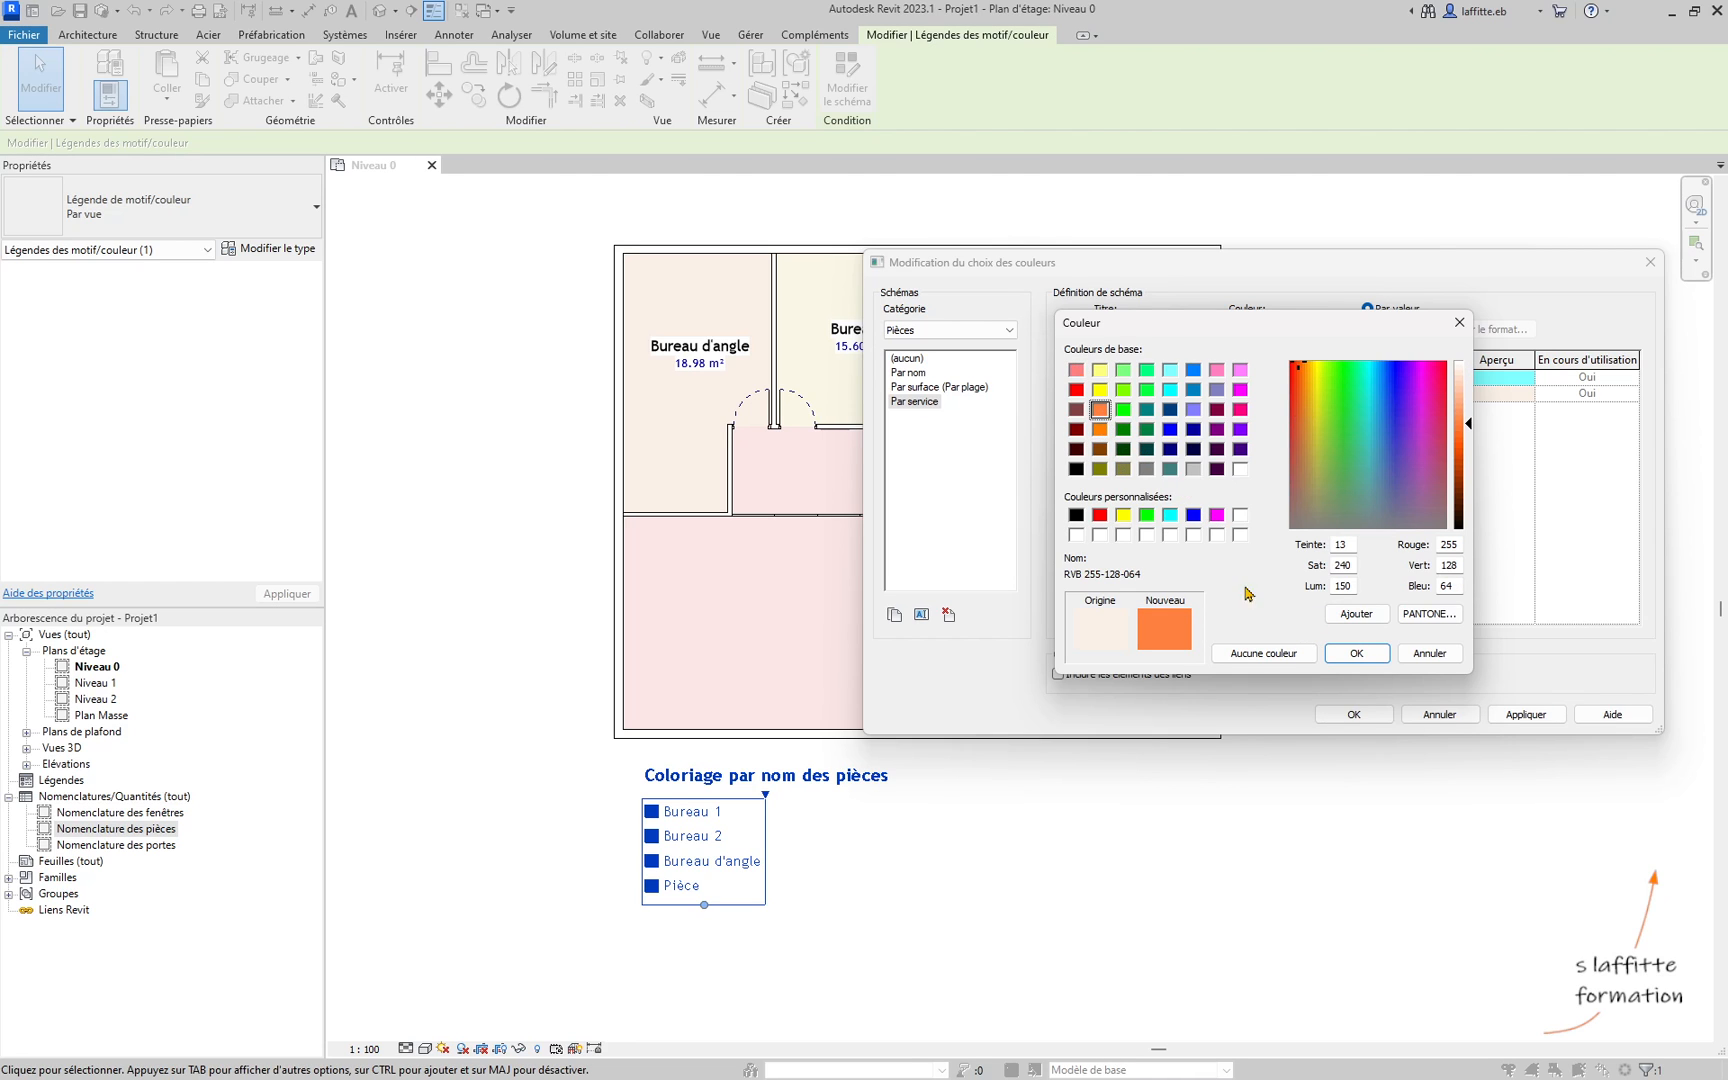
{"action": "left_click", "coordinate": [1357, 653]}
{"action": "left_click", "coordinate": [1354, 714]}
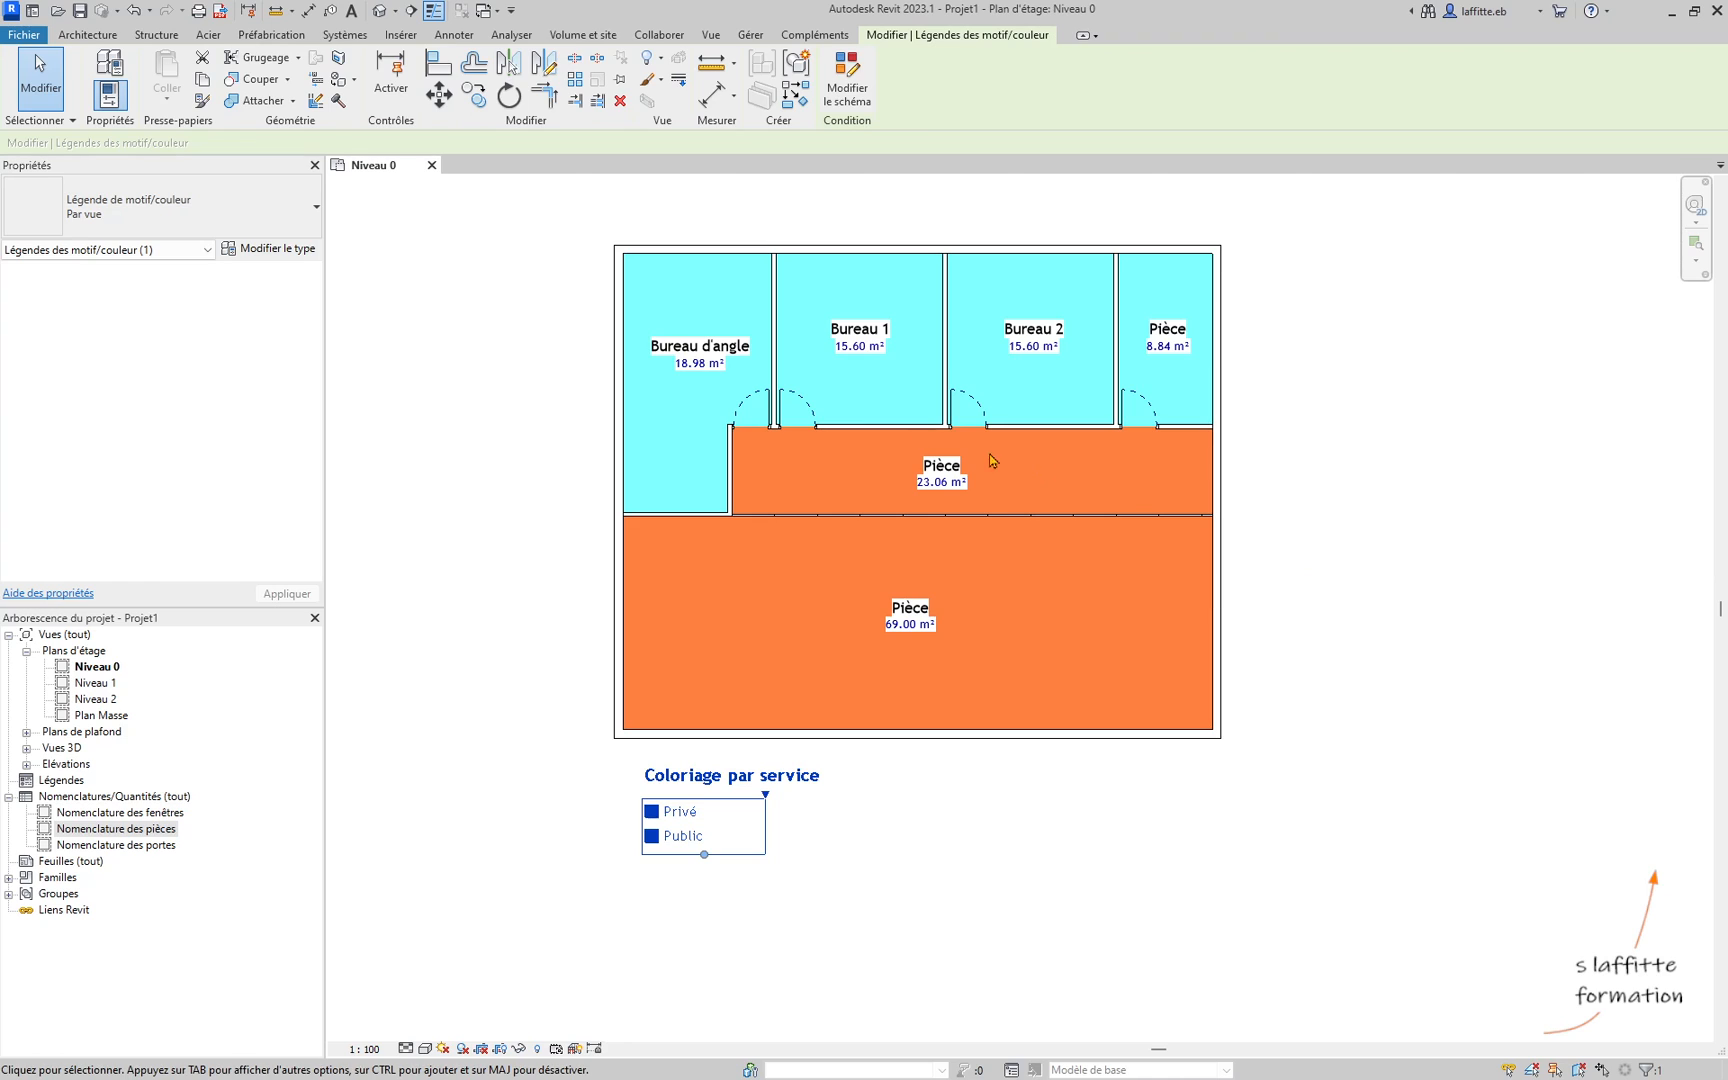
Step: Examine the identity data of the Bureau d'angle room, including its service and its wall and floor finishes
{"action": "left_click", "coordinate": [726, 358]}
{"action": "left_click", "coordinate": [738, 368]}
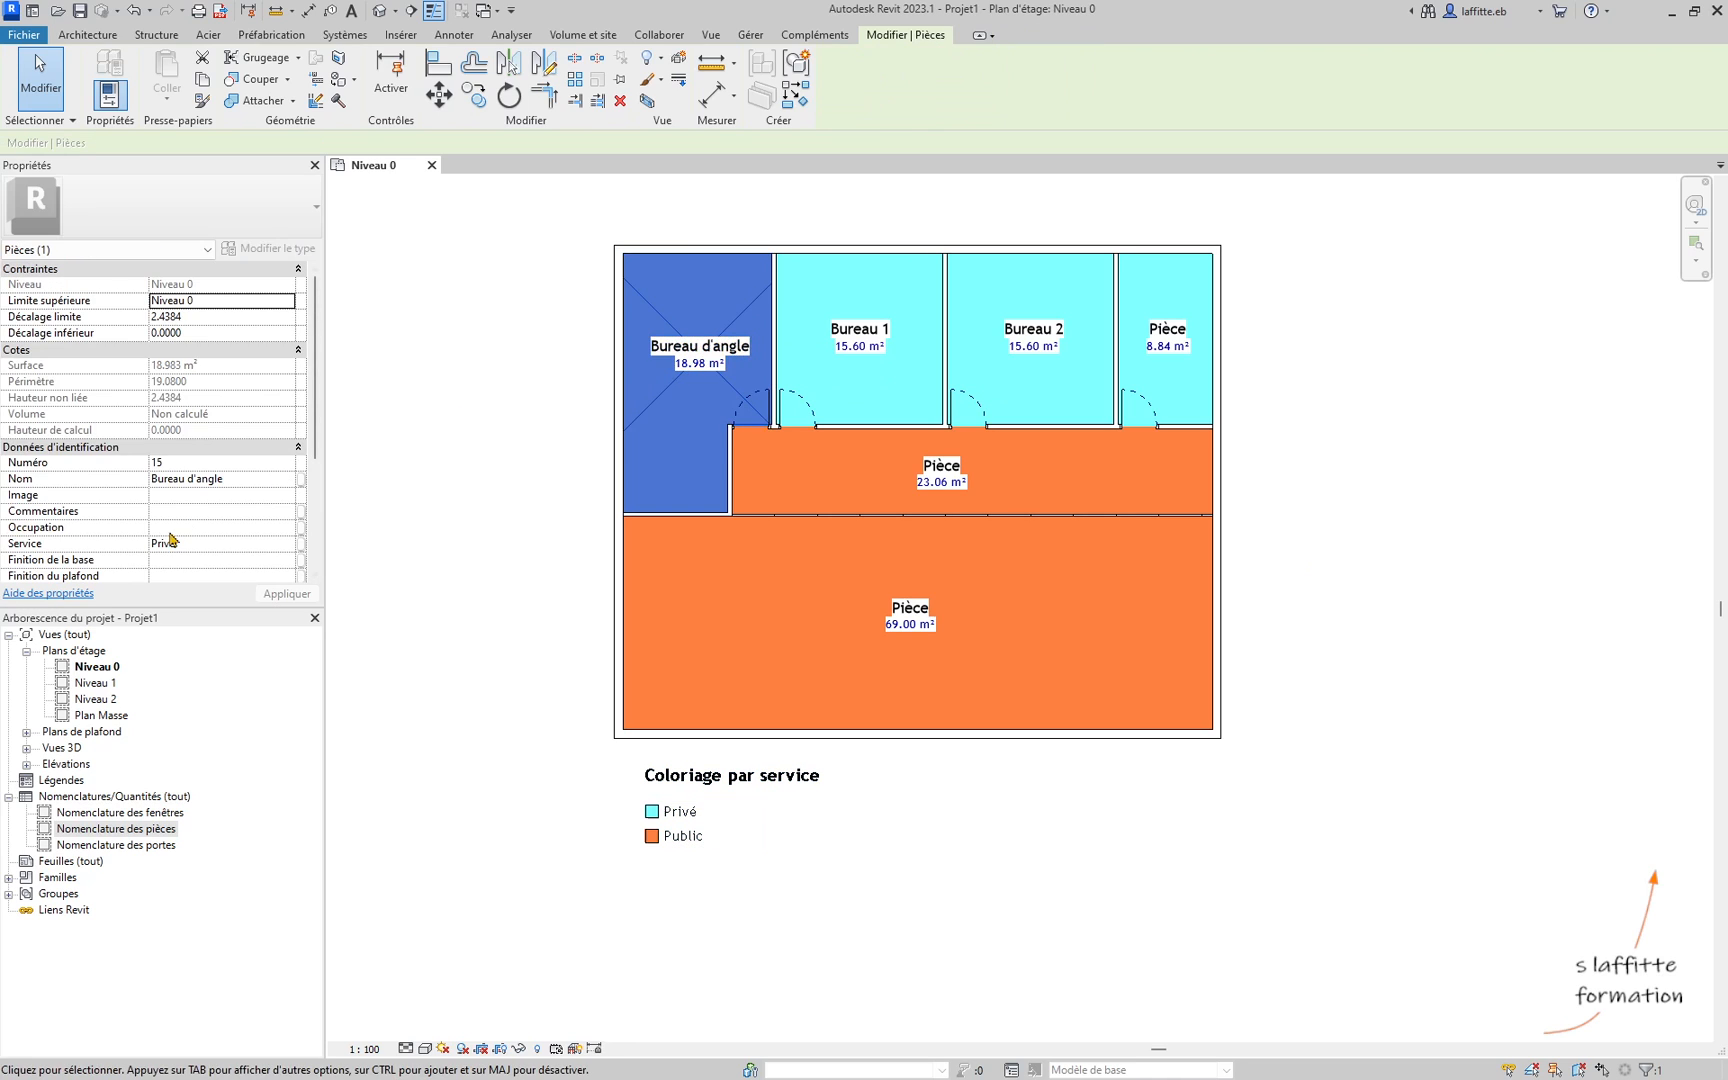
{"action": "scroll", "coordinate": [195, 516], "scroll_direction": "down", "scroll_amount": 4}
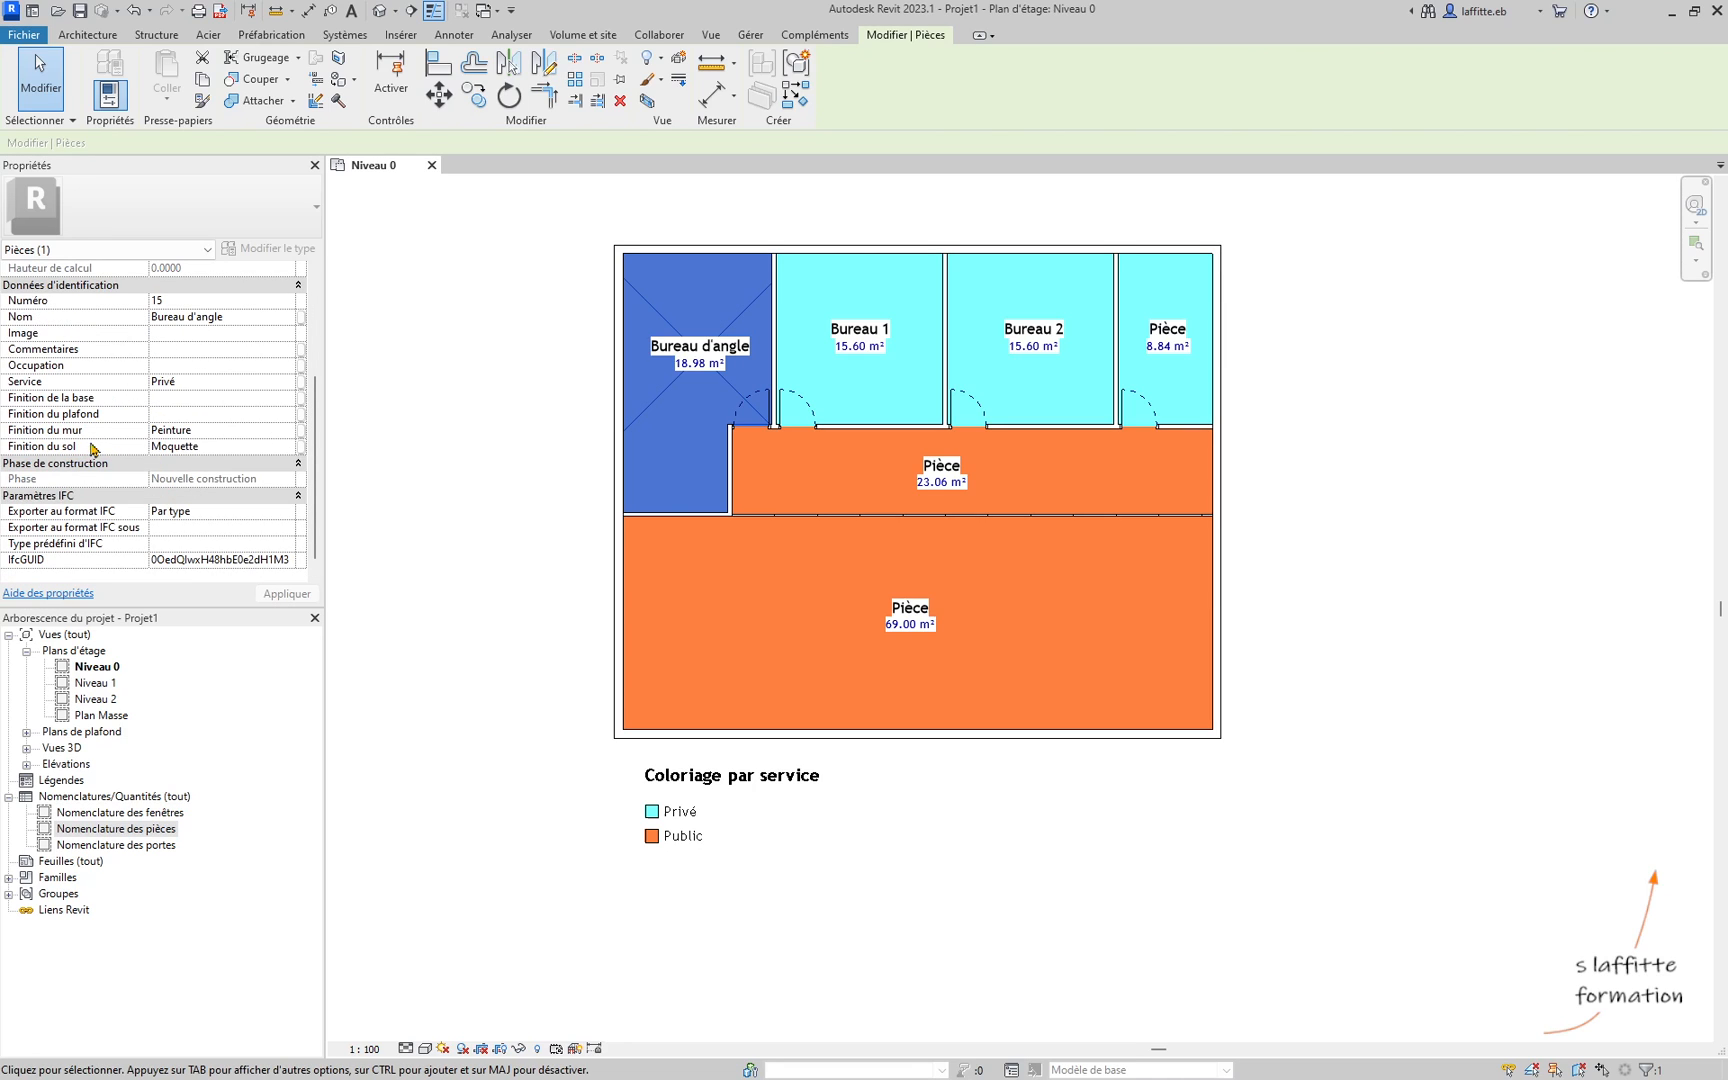